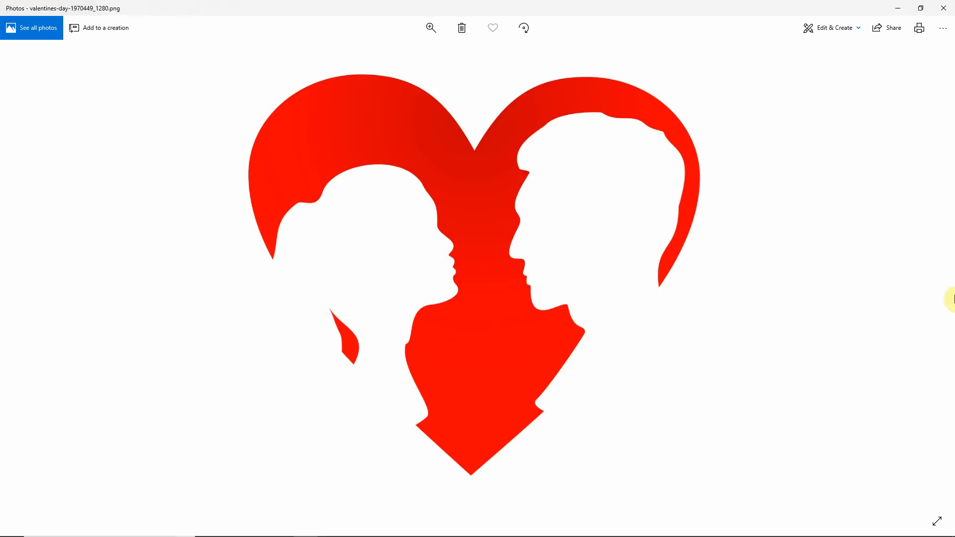
- Switch to VCarve Pro and create a single-sided job 12 inches wide, 12 inches high and 0.75 inches thick, with a centred XY datum
left_click(898, 9)
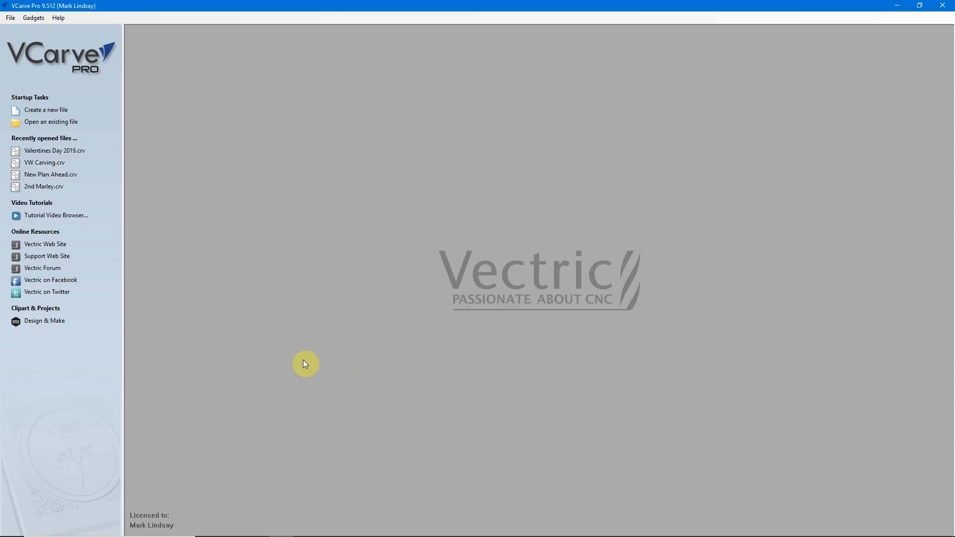
left_click(41, 110)
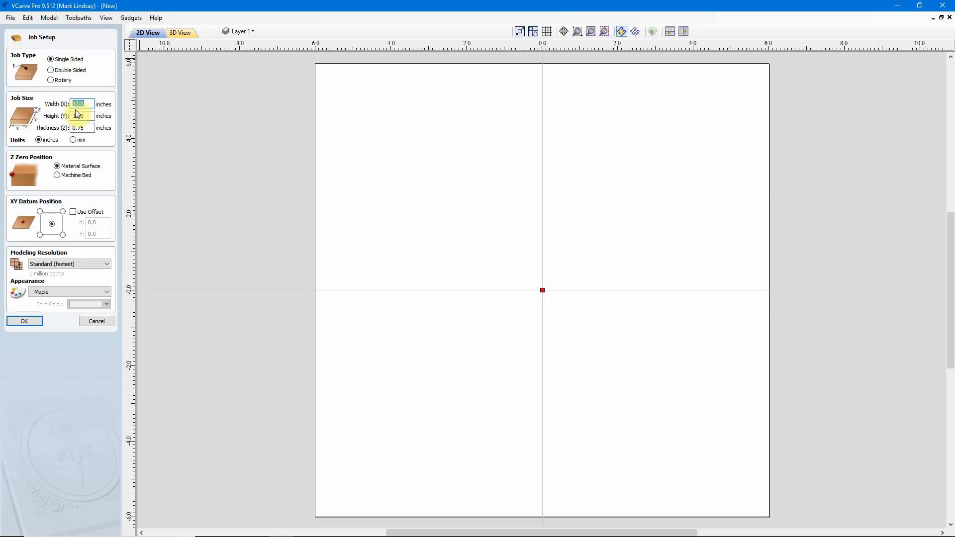
left_click_drag(88, 115, 50, 116)
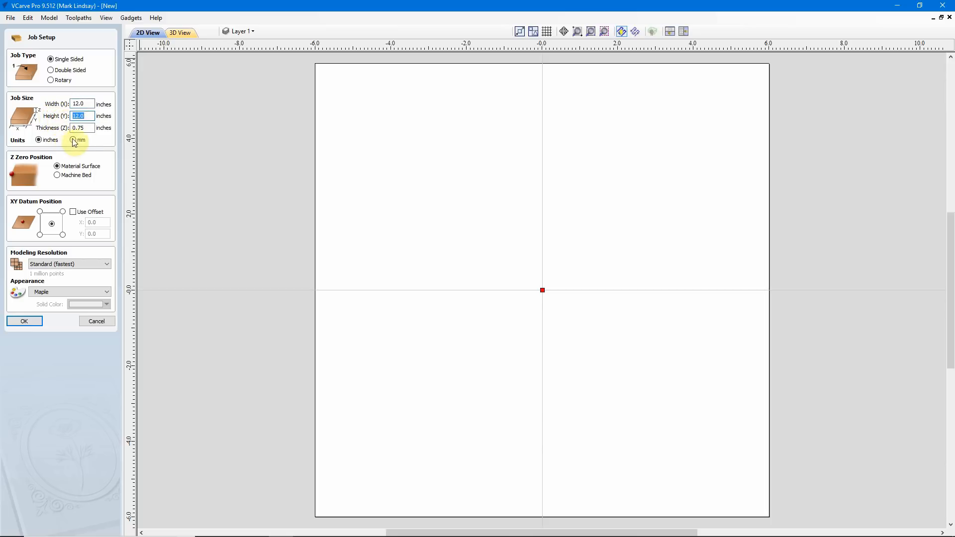
left_click(88, 128)
left_click_drag(88, 128, 63, 130)
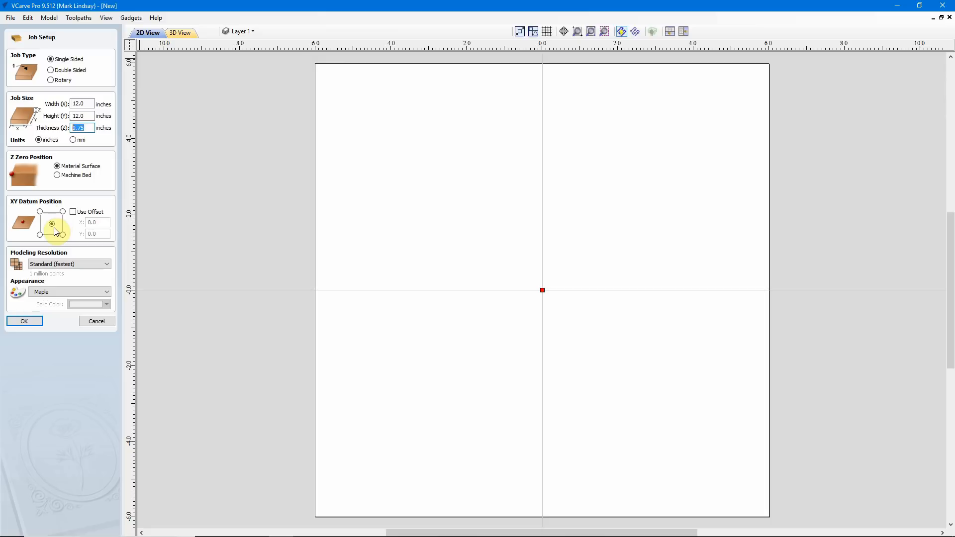
left_click(25, 321)
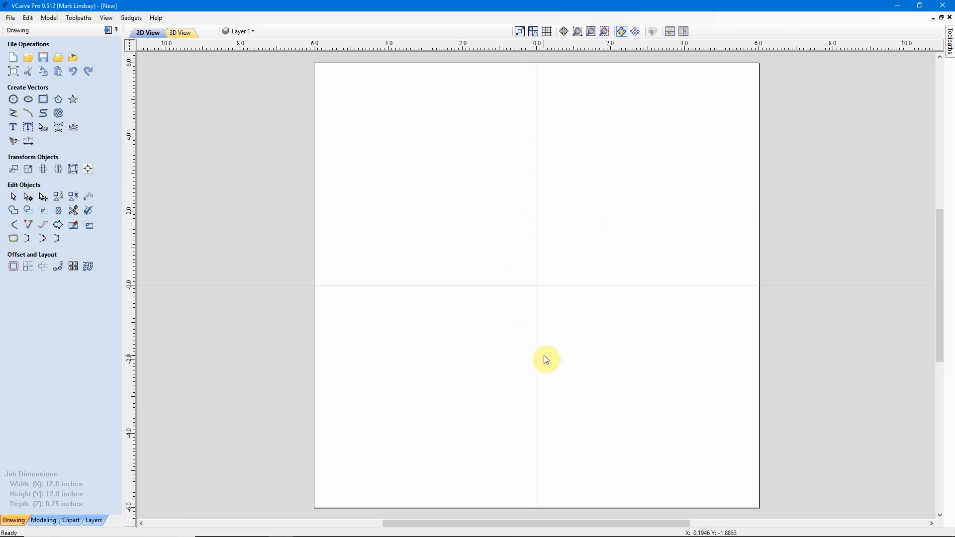
- Review the valentines-day-1970449_1280.png picture in Photos and its file in the 15 - Bitmap Trace 2 folder in File Explorer
mouse_move(208, 534)
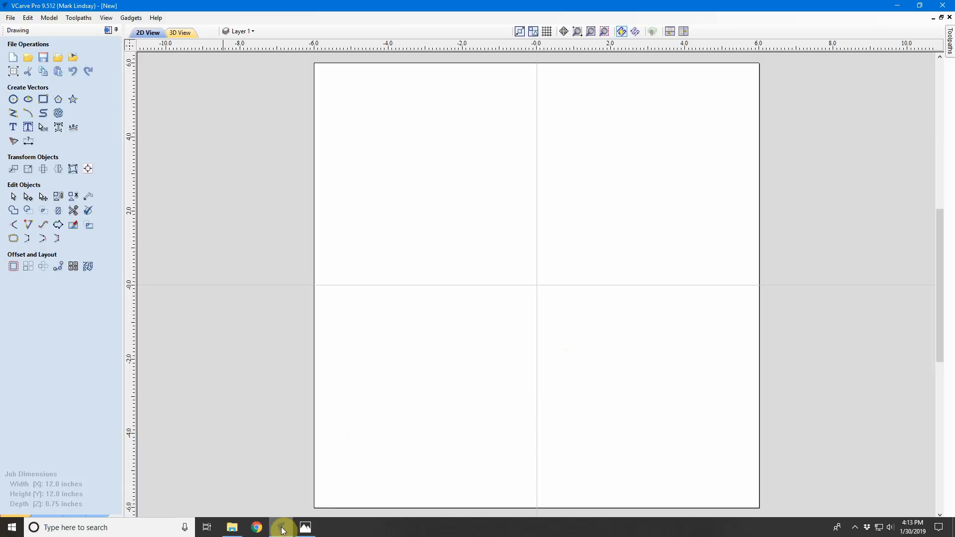
left_click(305, 527)
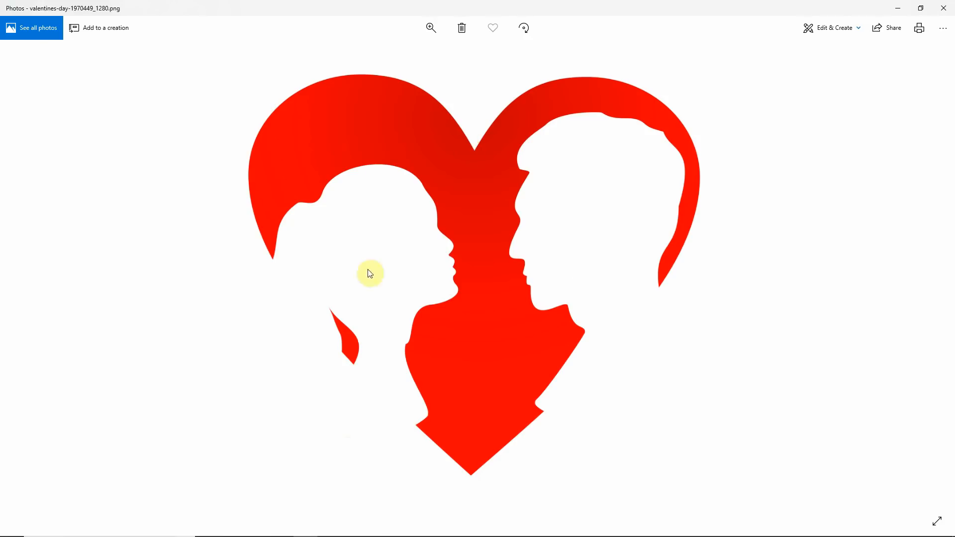
left_click(944, 9)
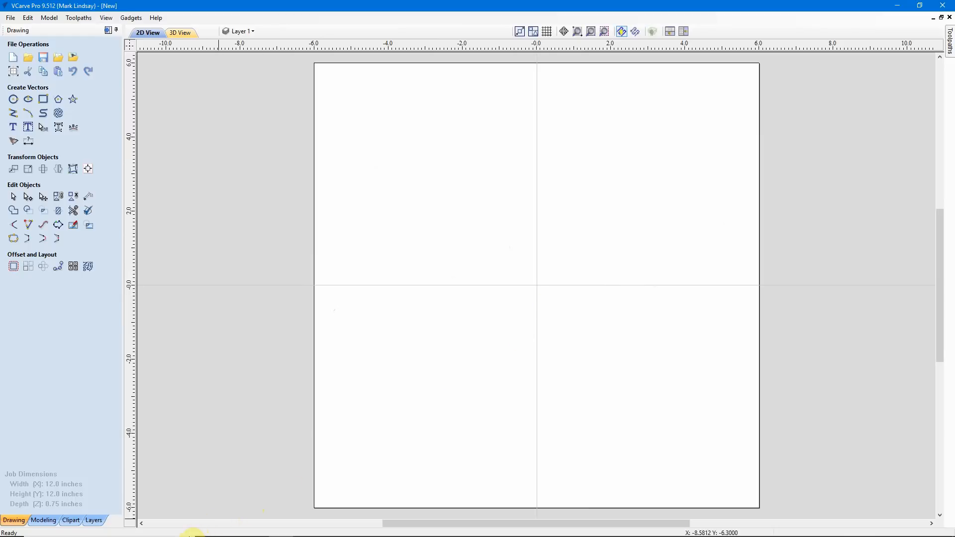
mouse_move(192, 535)
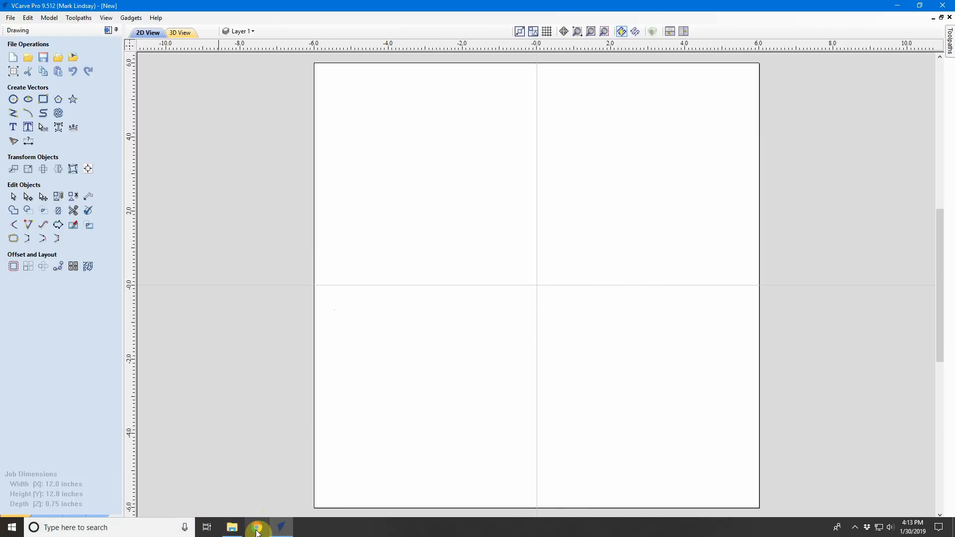
mouse_move(232, 528)
left_click(233, 499)
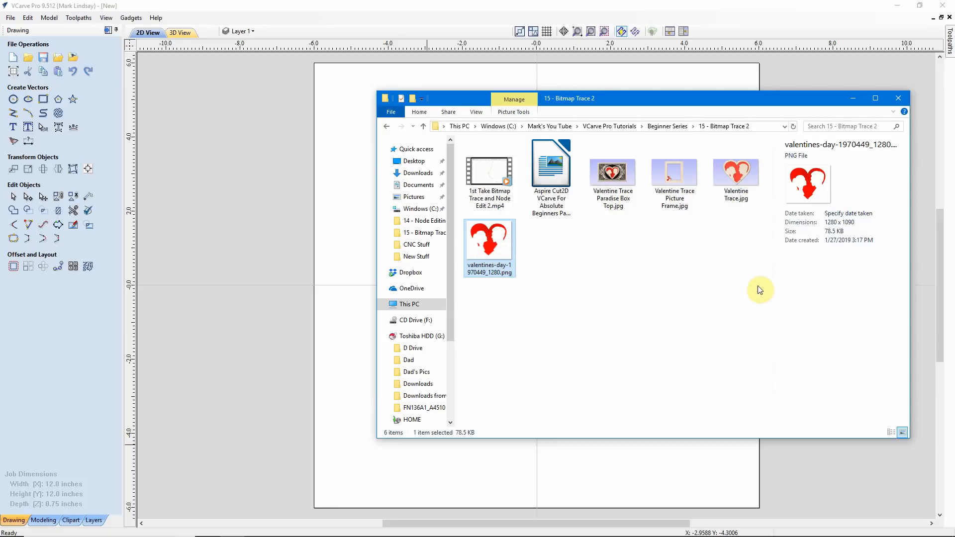
left_click(676, 9)
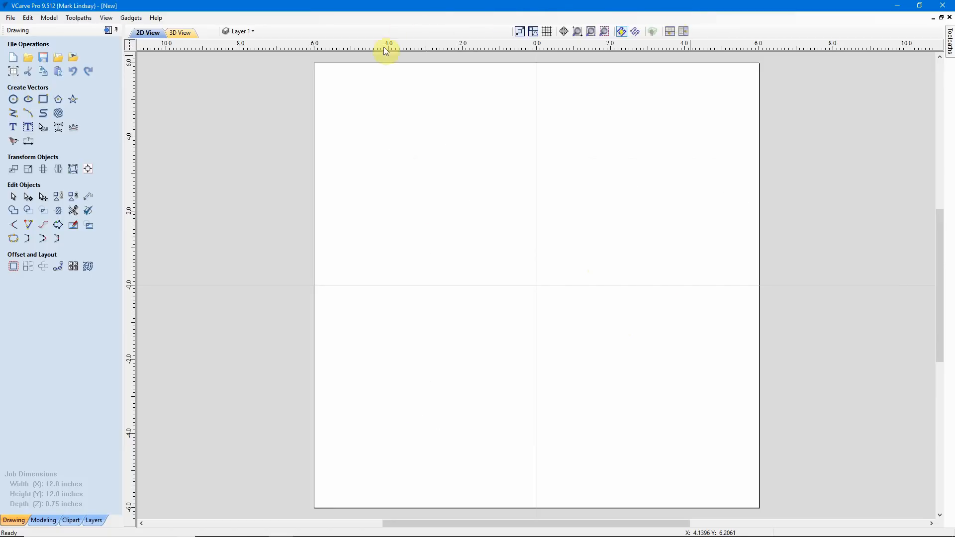
- Import the valentines-day-1970449_1280.png bitmap into the job and open Trace Bitmap for it
left_click(73, 58)
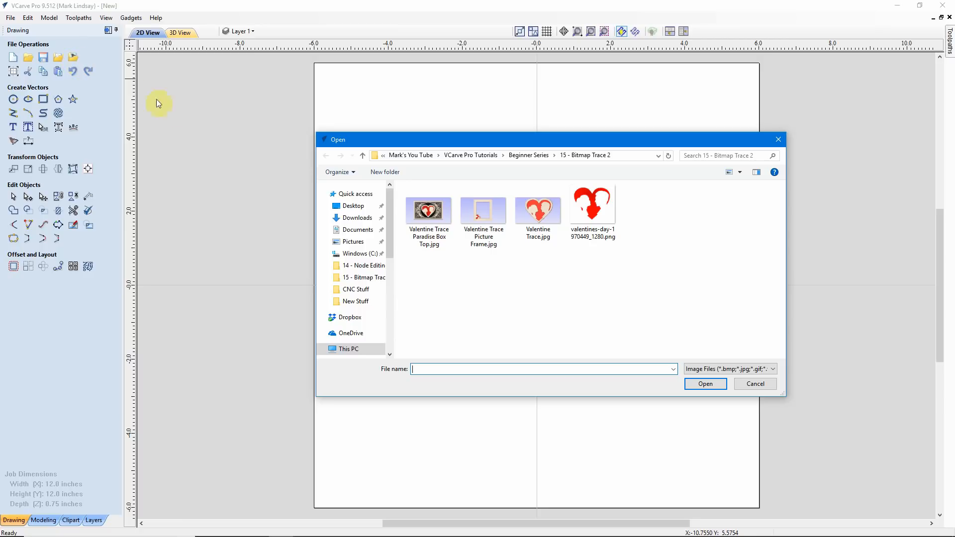
double_click(611, 207)
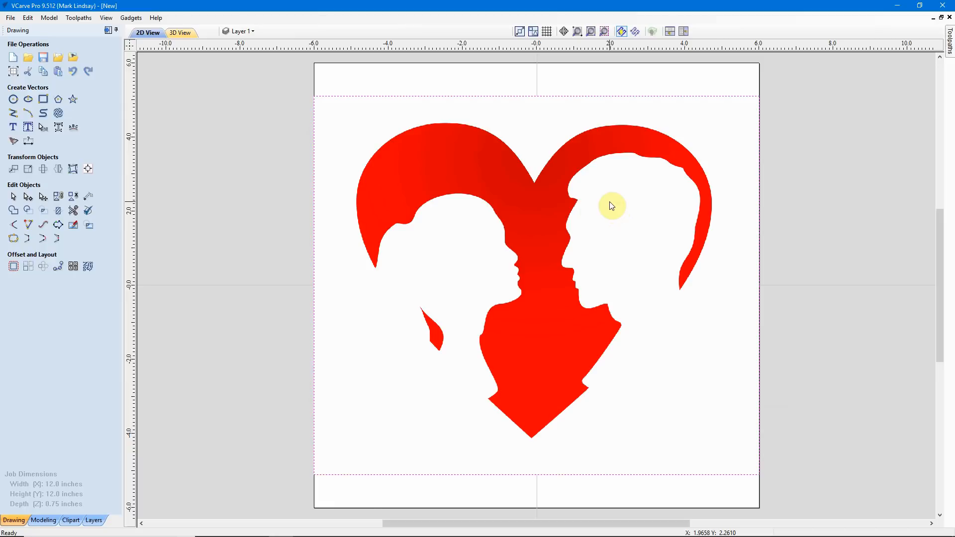
left_click(546, 334)
left_click(12, 143)
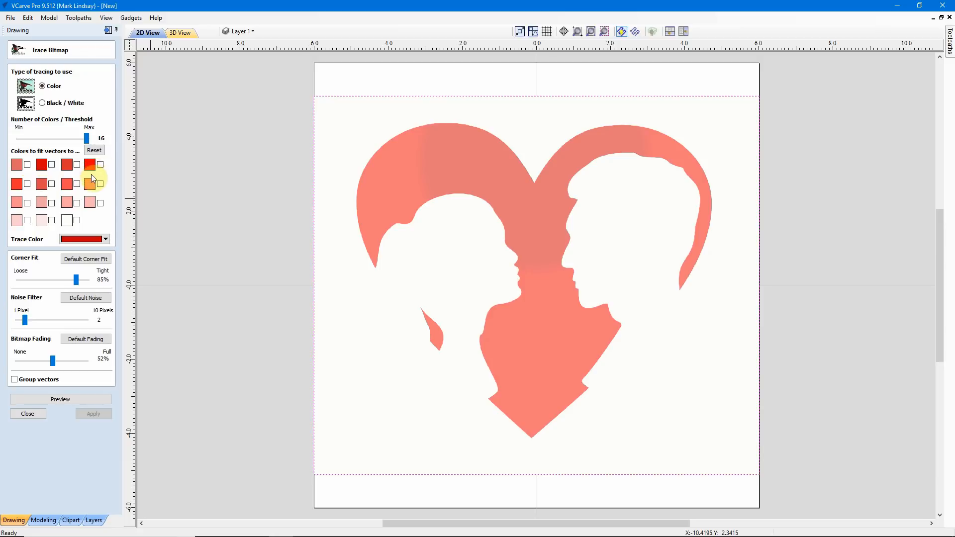
left_click(78, 184)
left_click(50, 184)
left_click(52, 165)
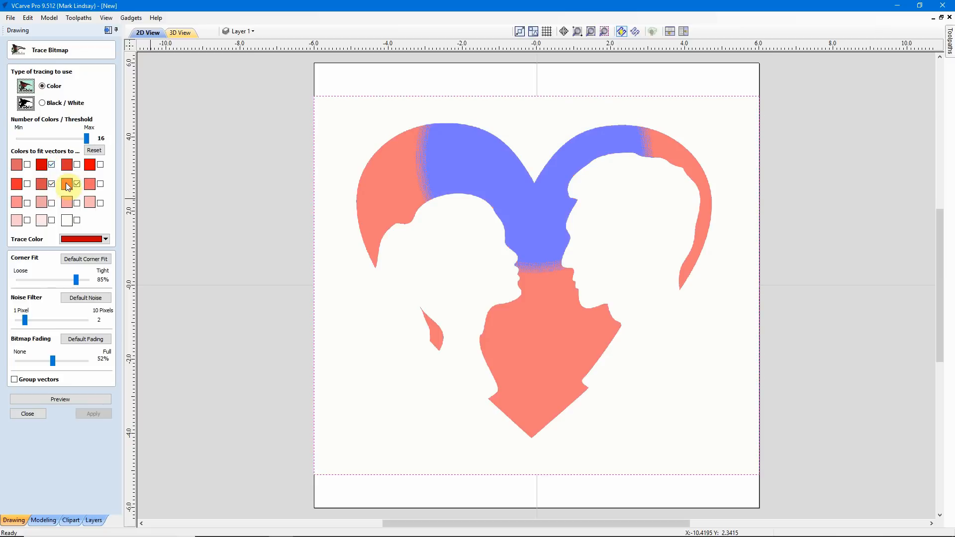
left_click(101, 165)
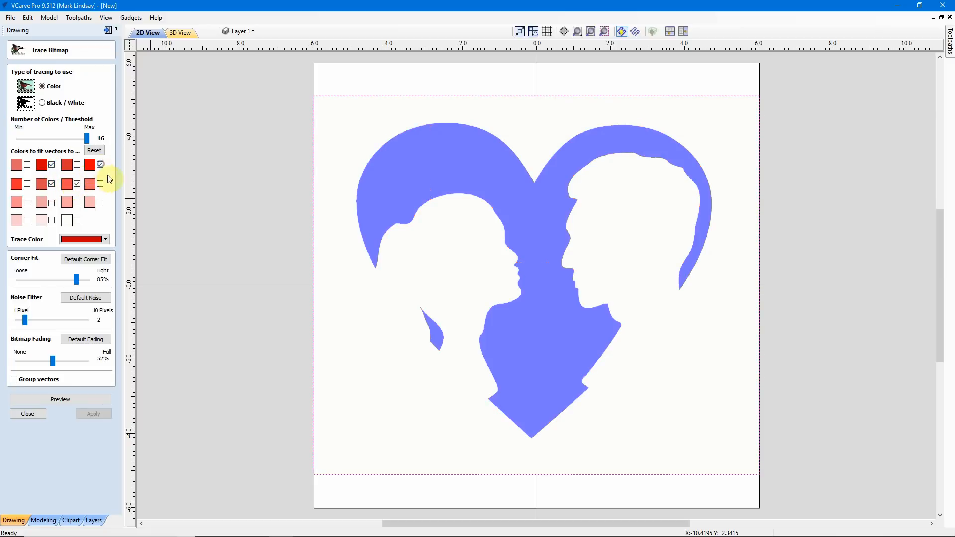
left_click(94, 150)
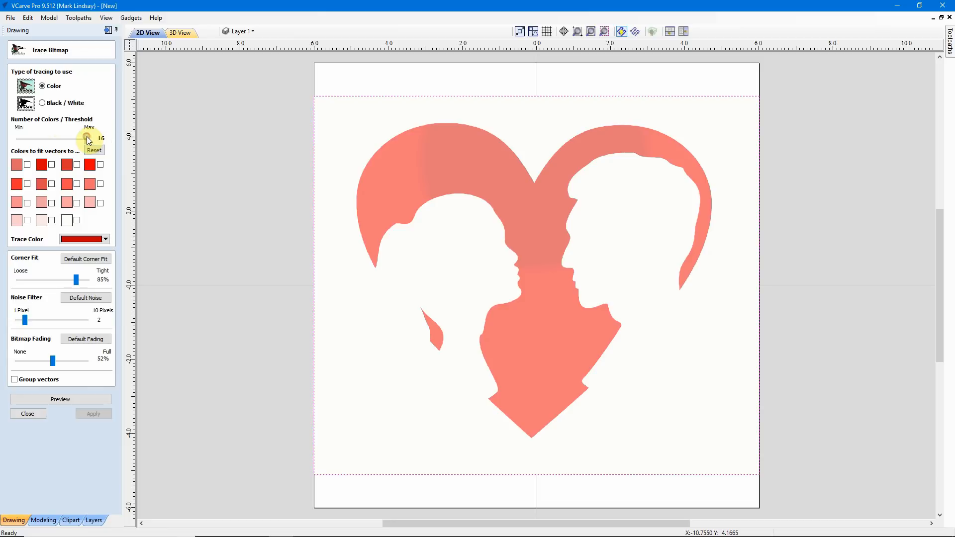
- Reduce the trace to 2 colors, choose red as the color to fit vectors to, and preview the trace
left_click_drag(86, 136, 19, 143)
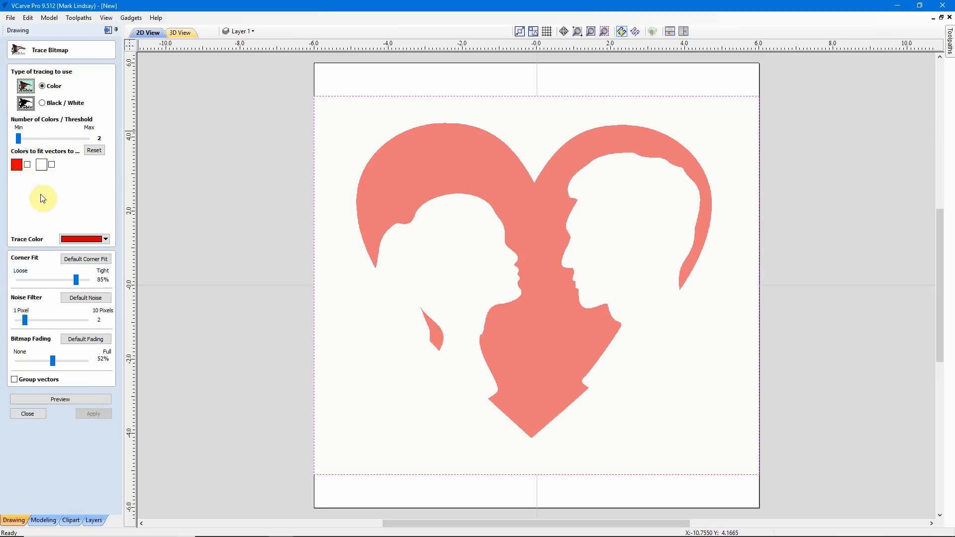
left_click(27, 165)
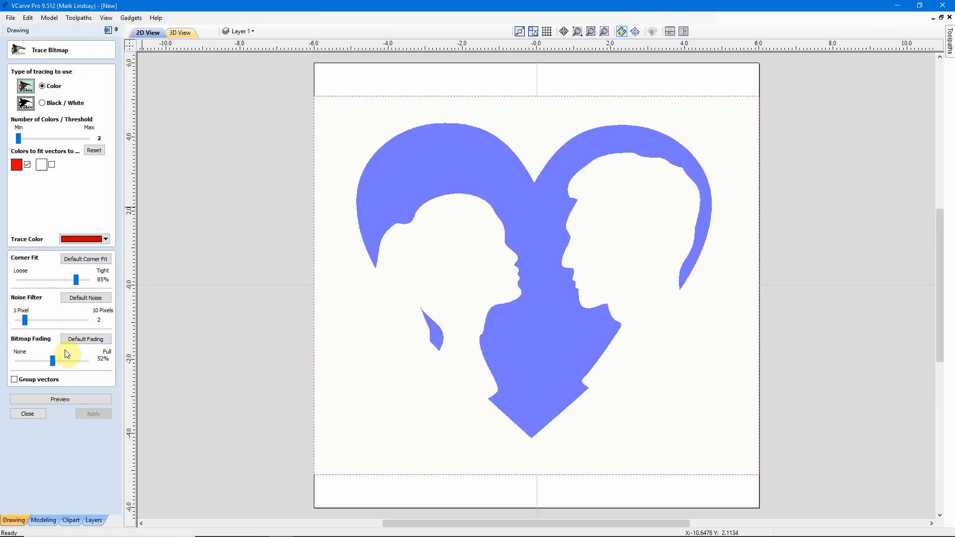
left_click(58, 401)
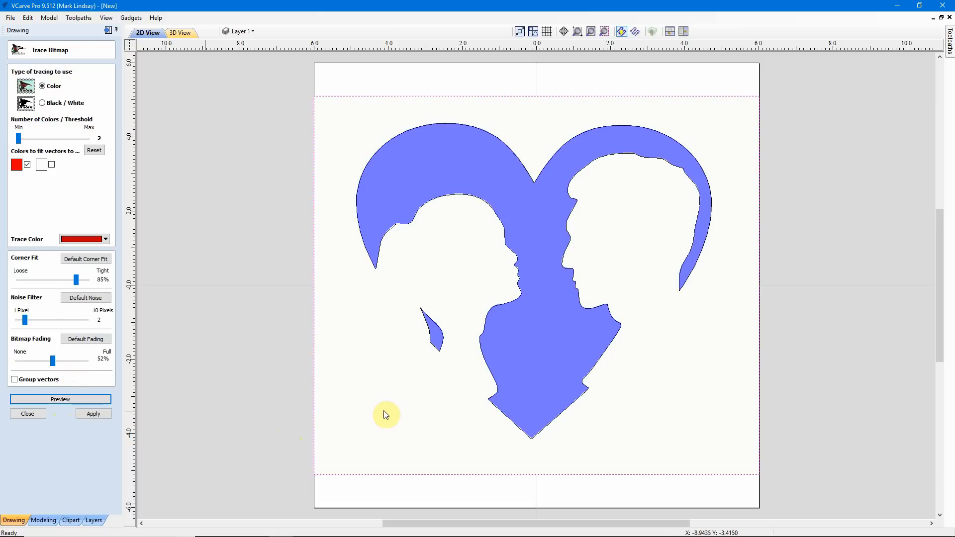
- Set the trace's noise filter to 3 pixels and preview the vectors again
scroll(549, 307, "up", 5)
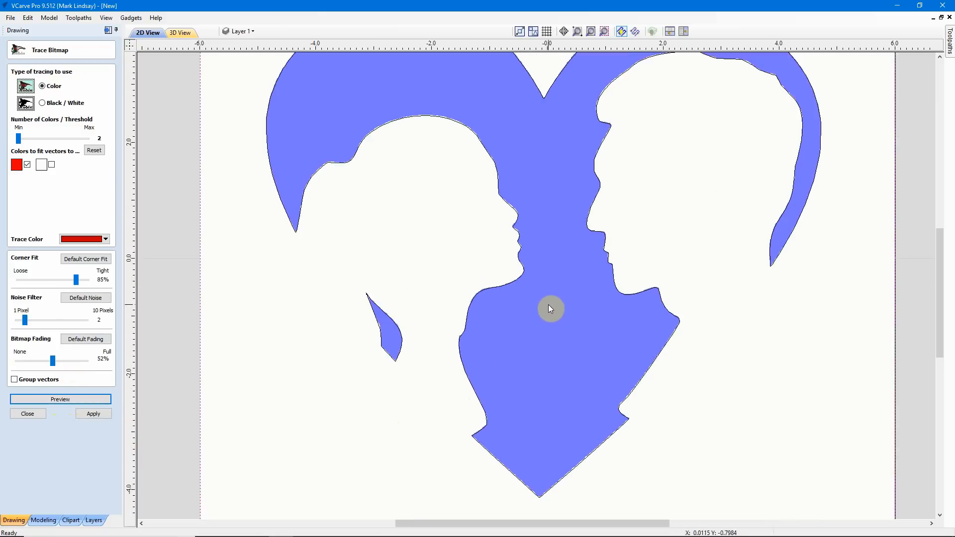
scroll(548, 302, "up", 1)
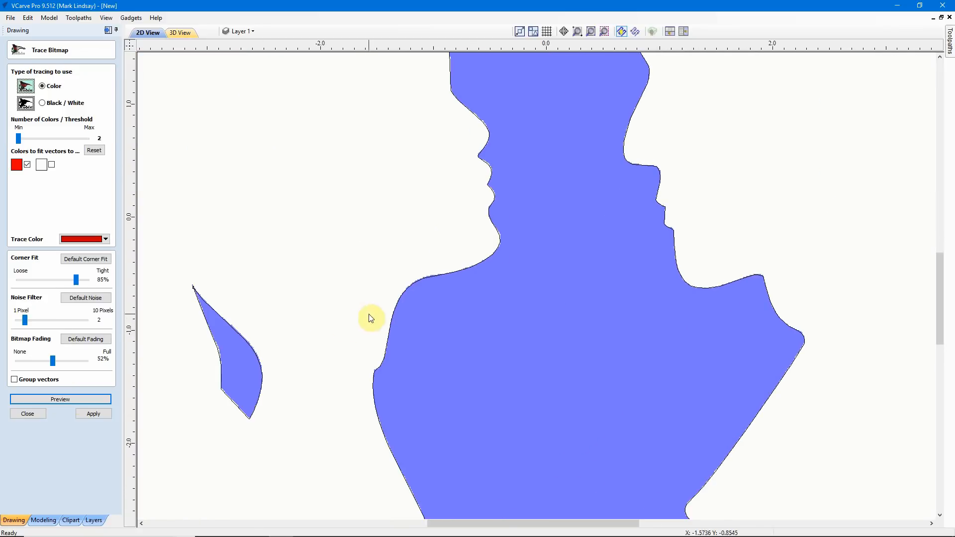
scroll(156, 298, "up", 2)
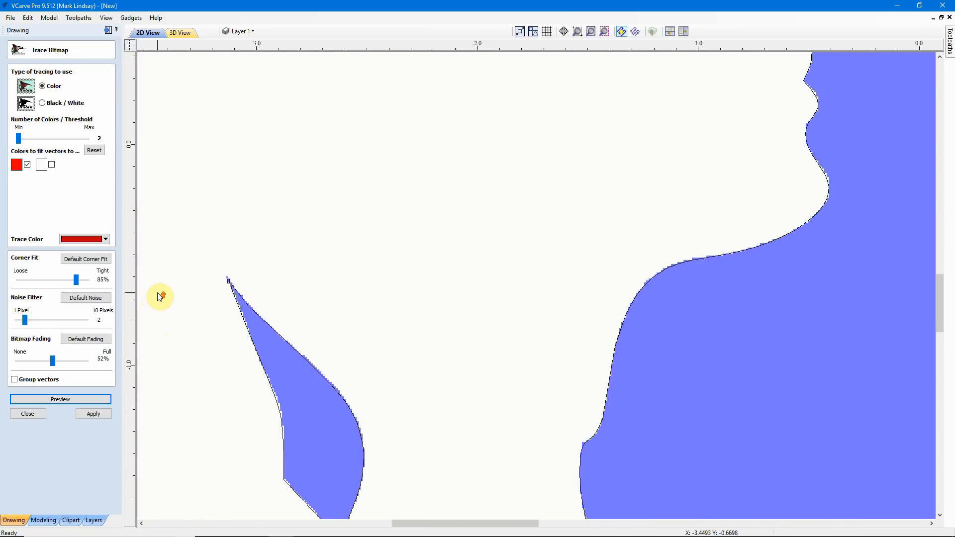
scroll(204, 298, "up", 2)
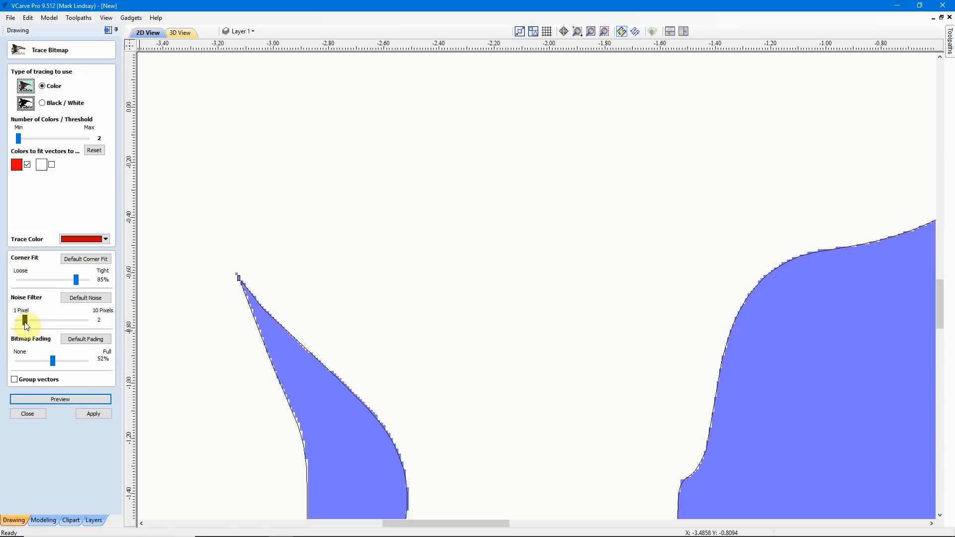
left_click_drag(25, 322, 31, 325)
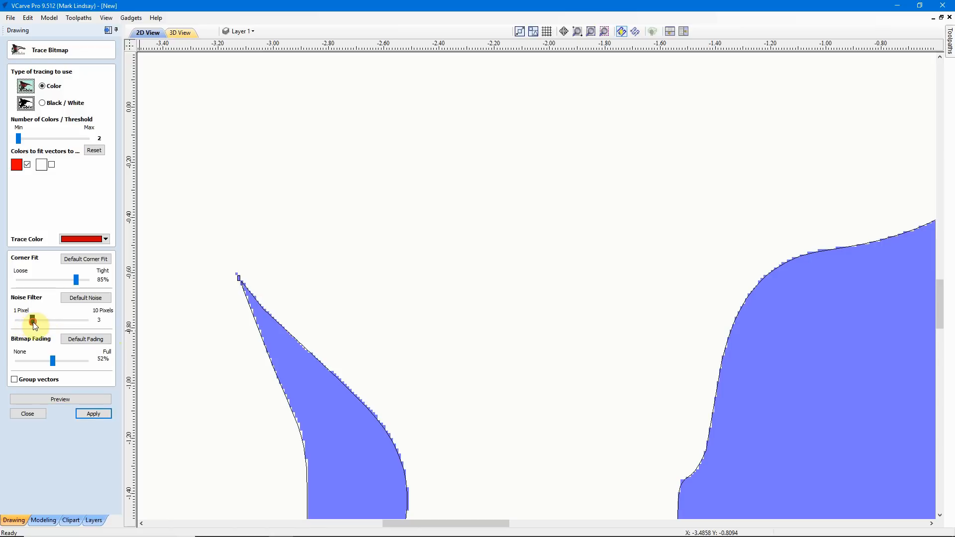
left_click(55, 399)
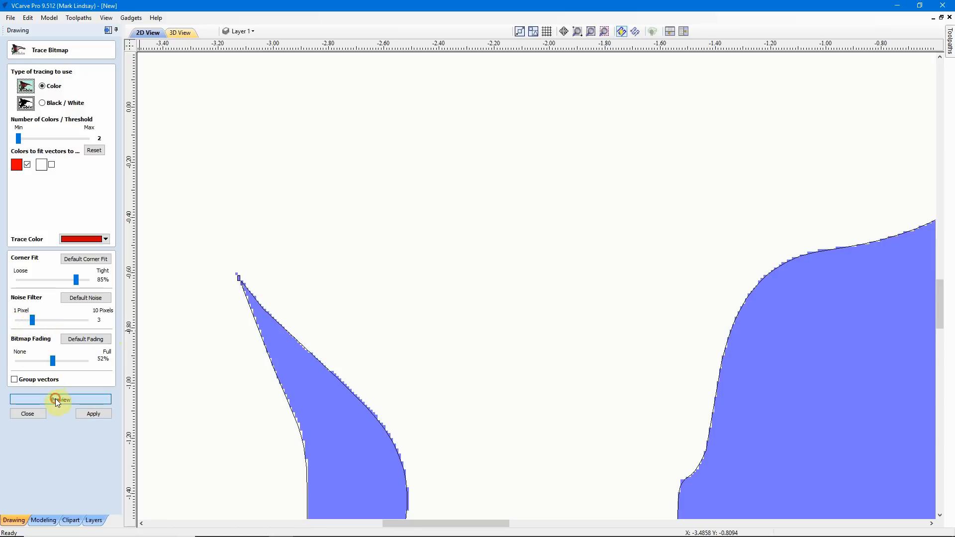
- Examine how closely the previewed vectors follow the small neck sliver's tip and the two facing profiles
scroll(232, 298, "up", 2)
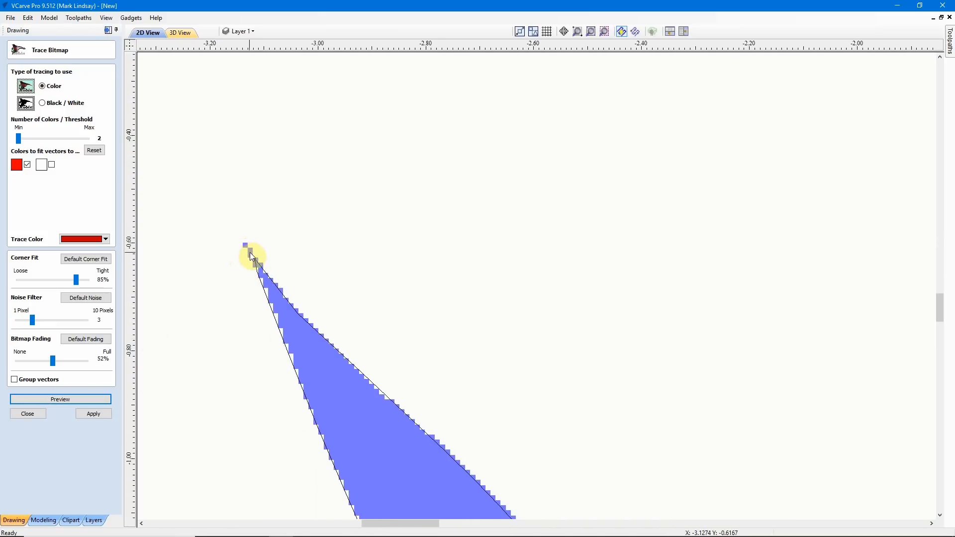
scroll(245, 242, "down", 3)
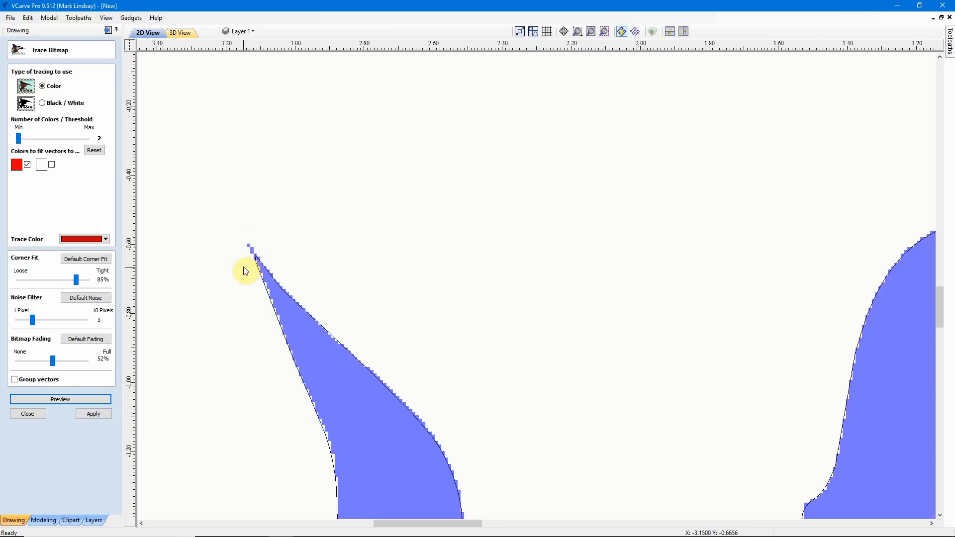
scroll(309, 322, "down", 3)
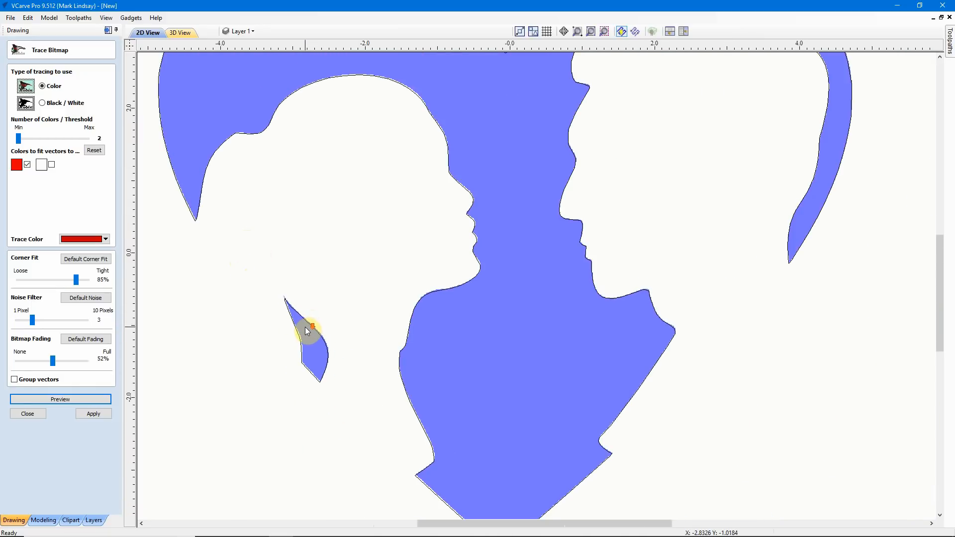
scroll(306, 326, "down", 3)
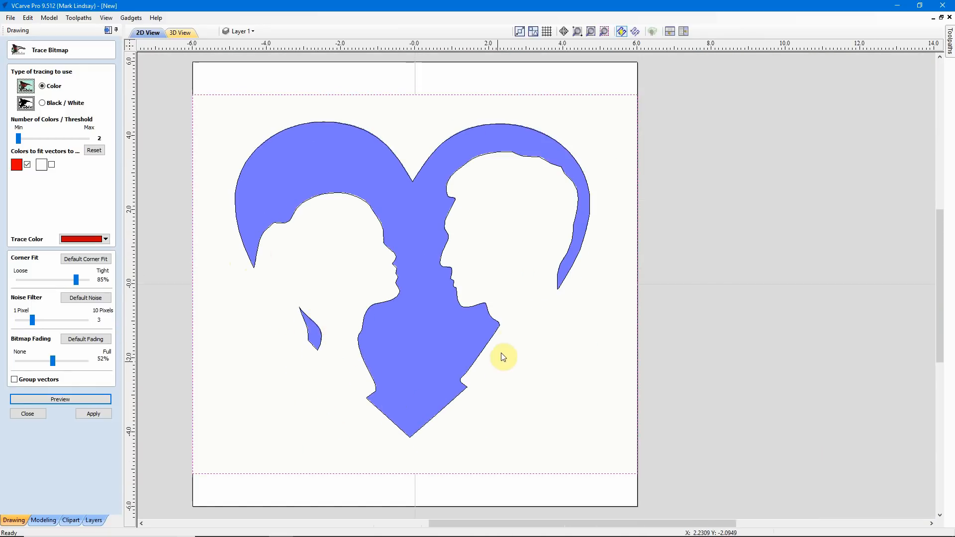
scroll(503, 357, "up", 1)
scroll(511, 333, "up", 2)
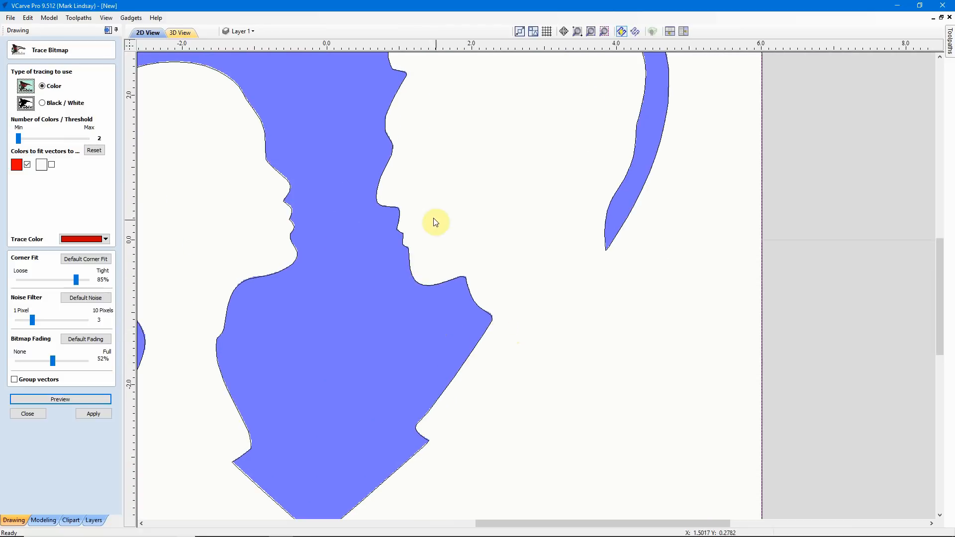
scroll(587, 289, "down", 1)
scroll(599, 285, "down", 1)
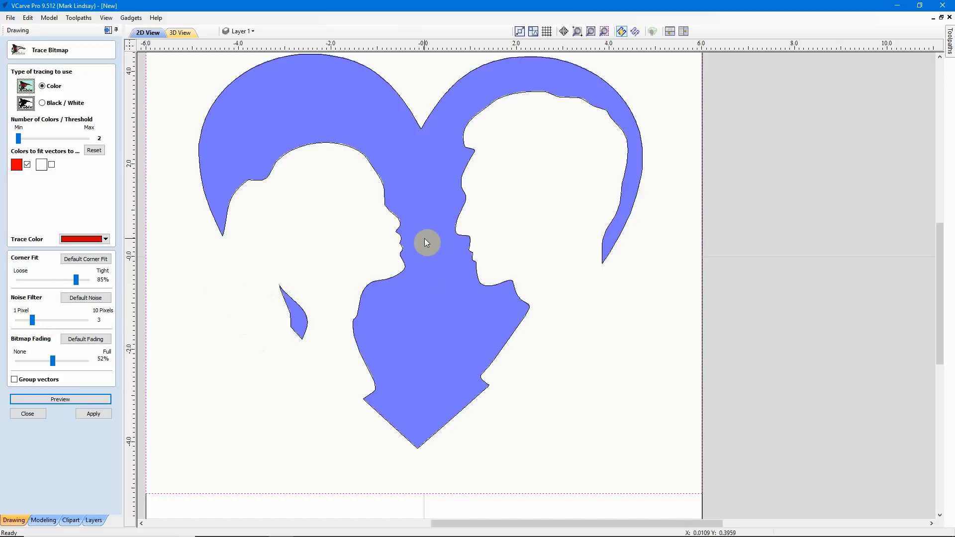
scroll(462, 255, "up", 2)
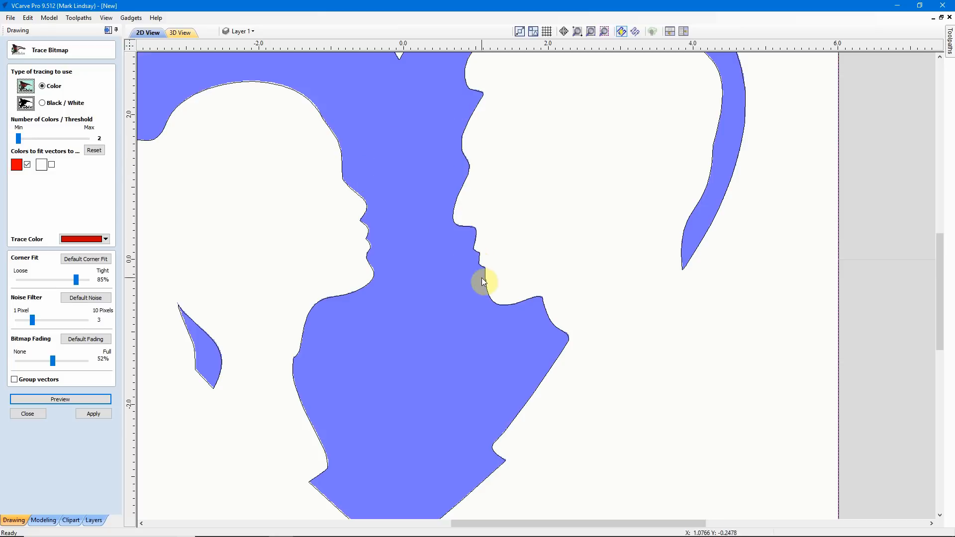
scroll(479, 259, "up", 1)
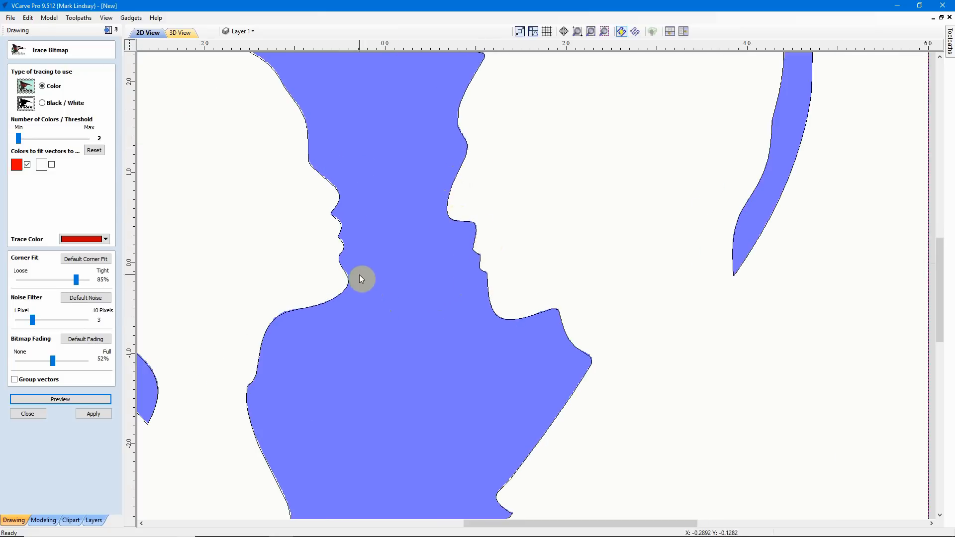
scroll(335, 229, "up", 3)
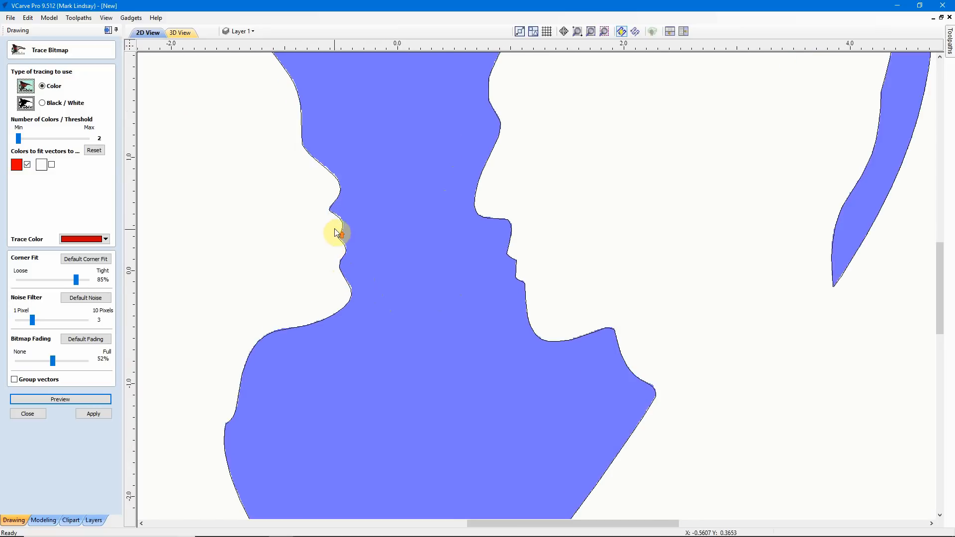
- Examine how closely the previewed vectors follow the left profile's nose, lips and chin, and check the whole heart outline
scroll(335, 224, "up", 1)
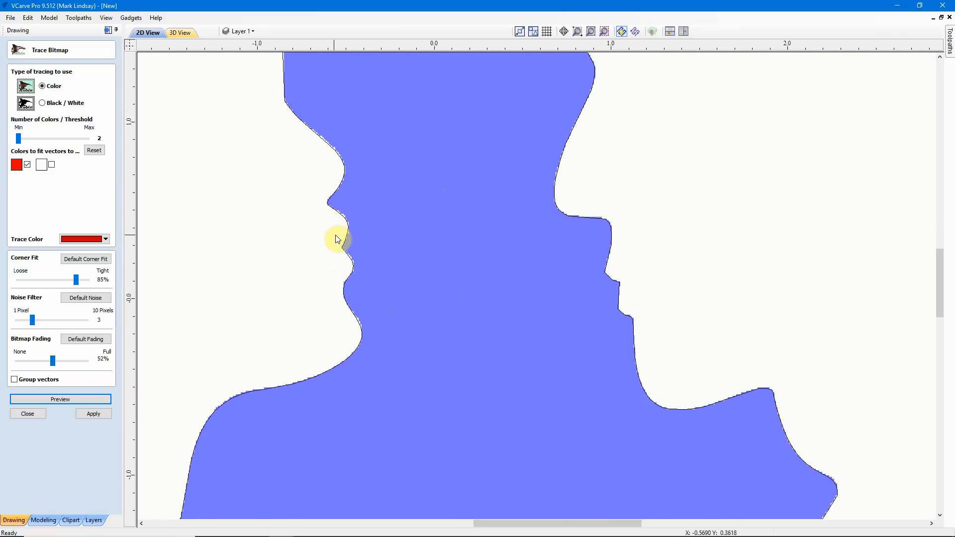
scroll(337, 222, "up", 1)
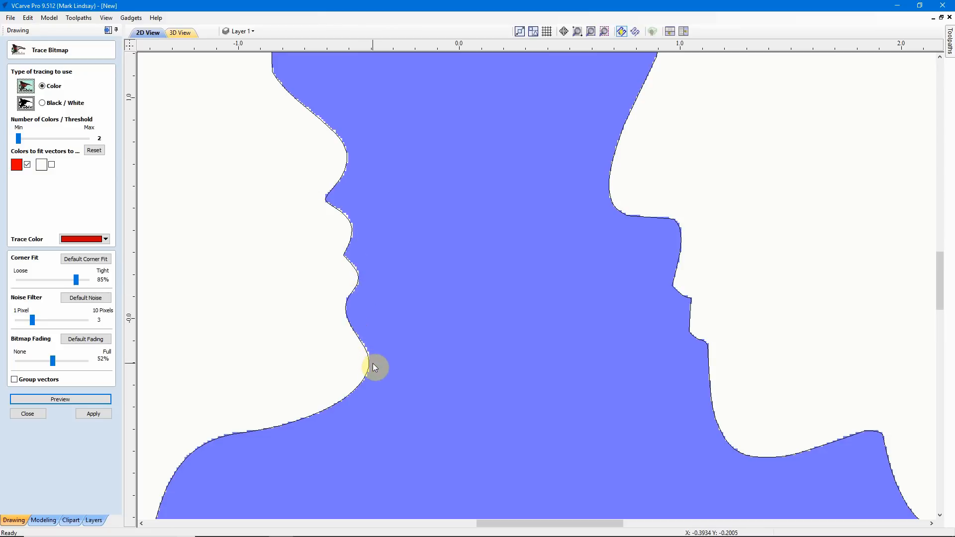
scroll(370, 363, "up", 4)
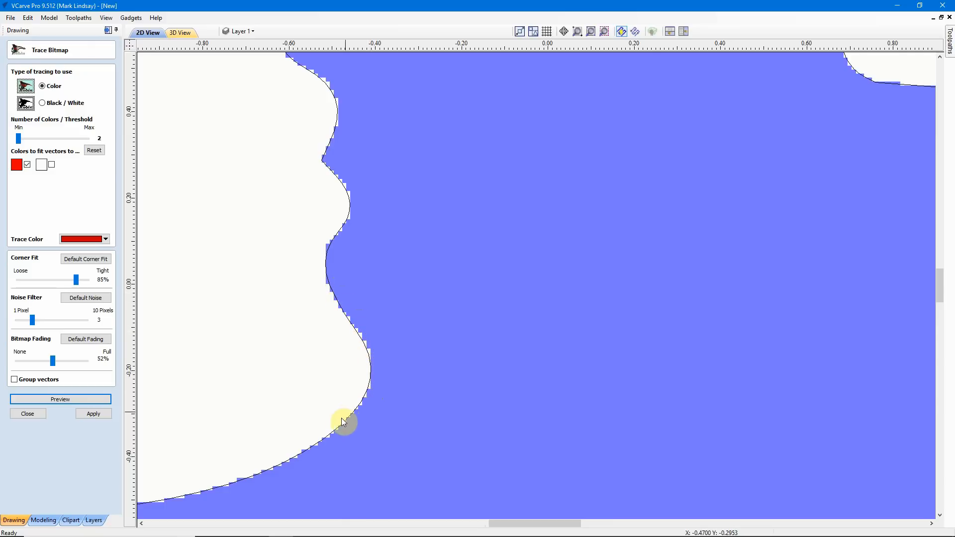
scroll(457, 247, "down", 5)
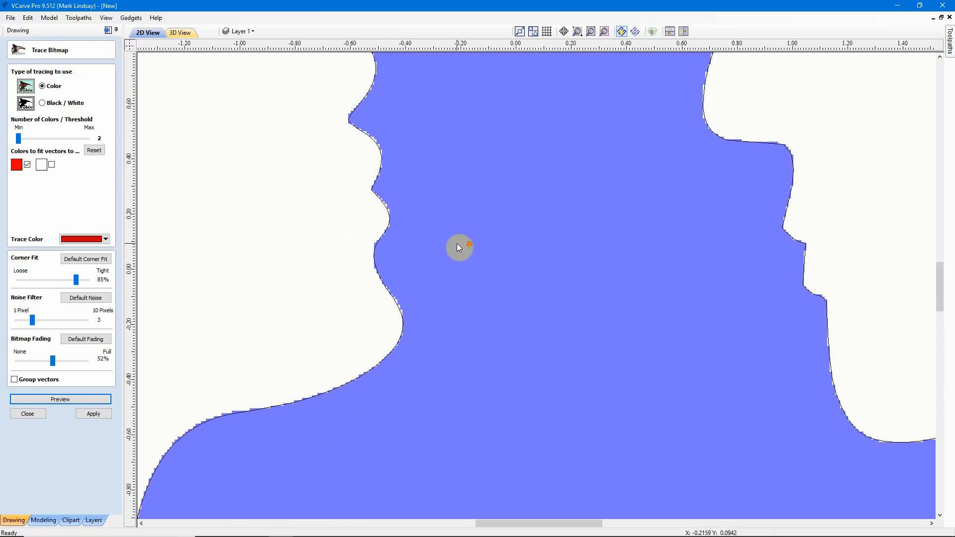
scroll(448, 248, "down", 1)
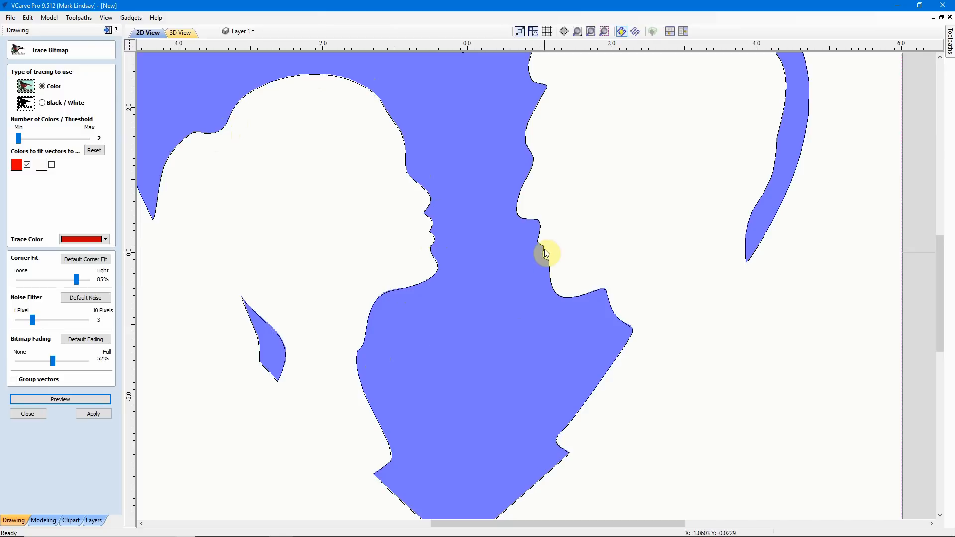
scroll(694, 341, "down", 2)
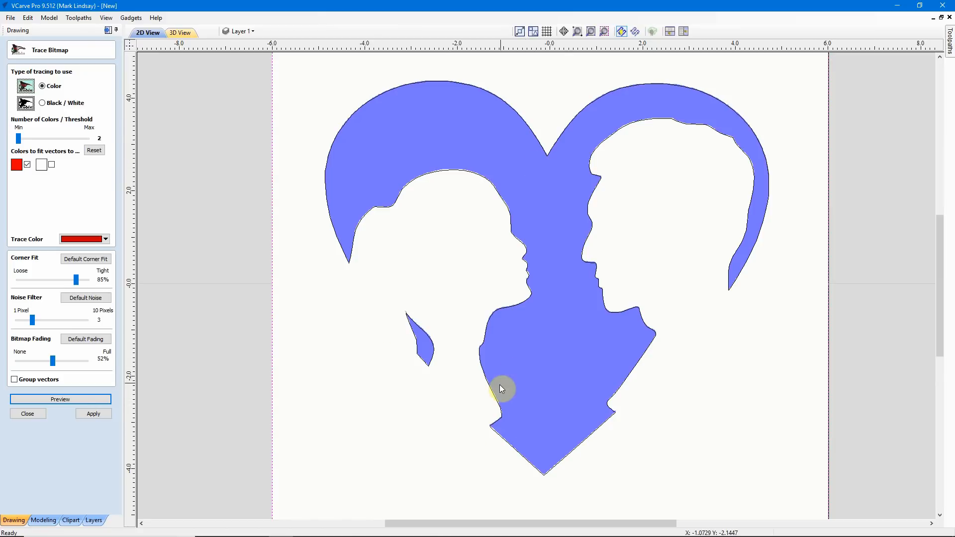
scroll(499, 386, "up", 3)
scroll(495, 386, "down", 3)
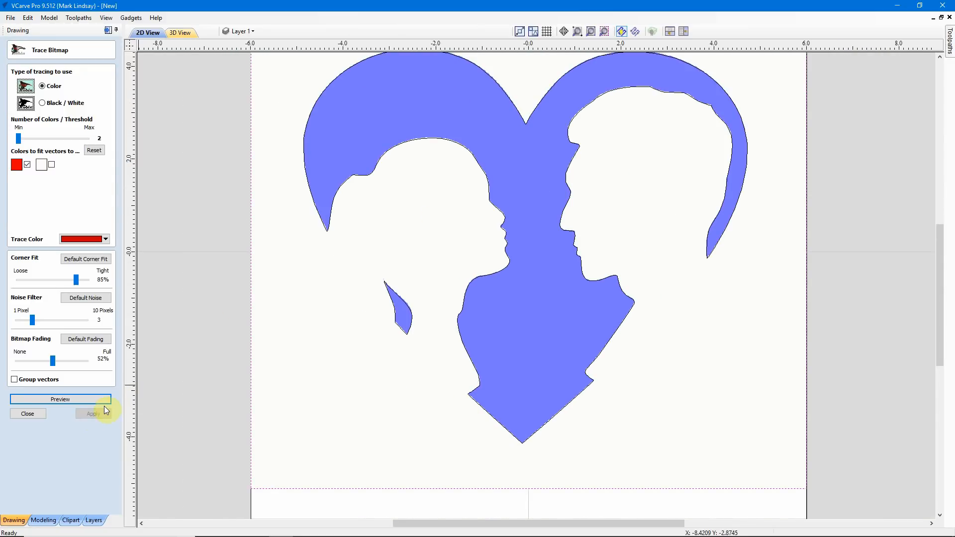
- Apply the previewed trace to create the vectors, and hide the Bitmap Layer
left_click(23, 414)
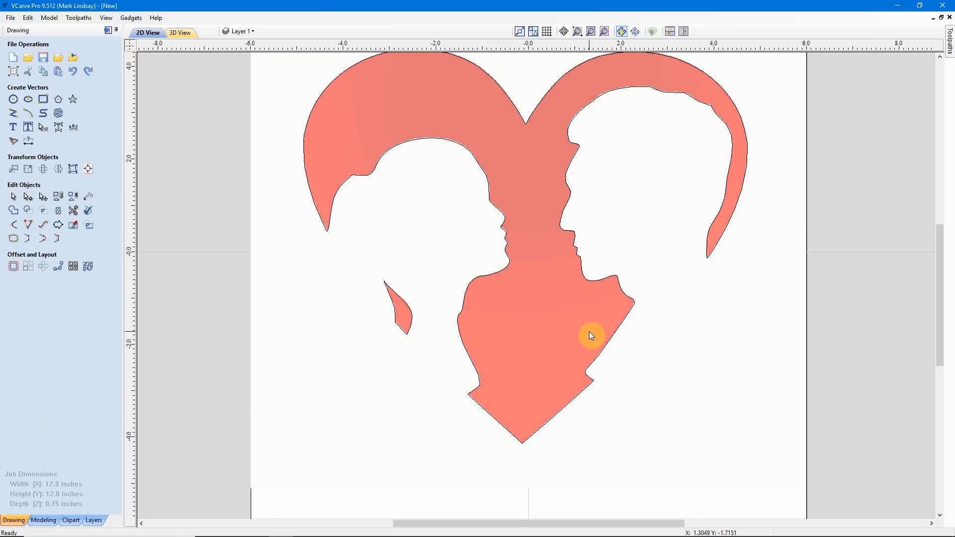
scroll(589, 332, "down", 3)
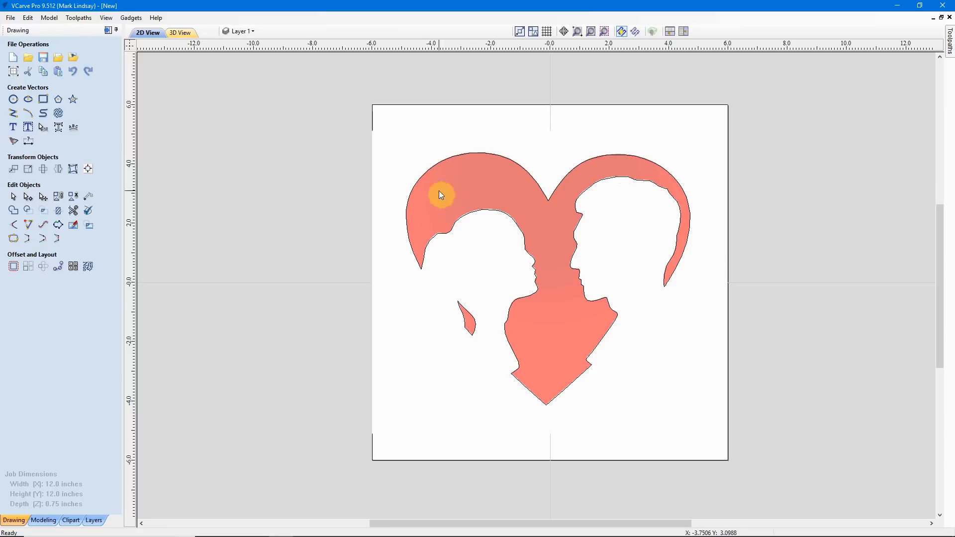
left_click(535, 350)
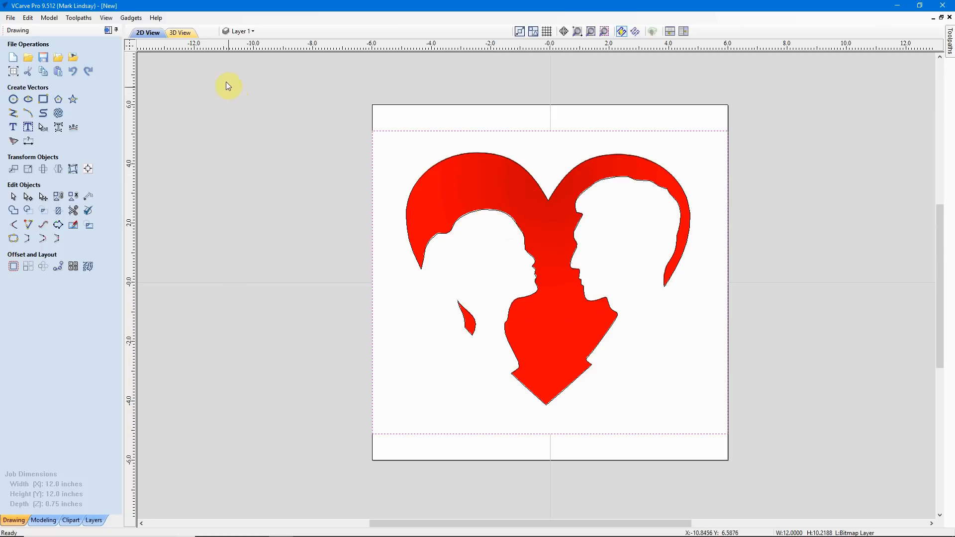
left_click(239, 31)
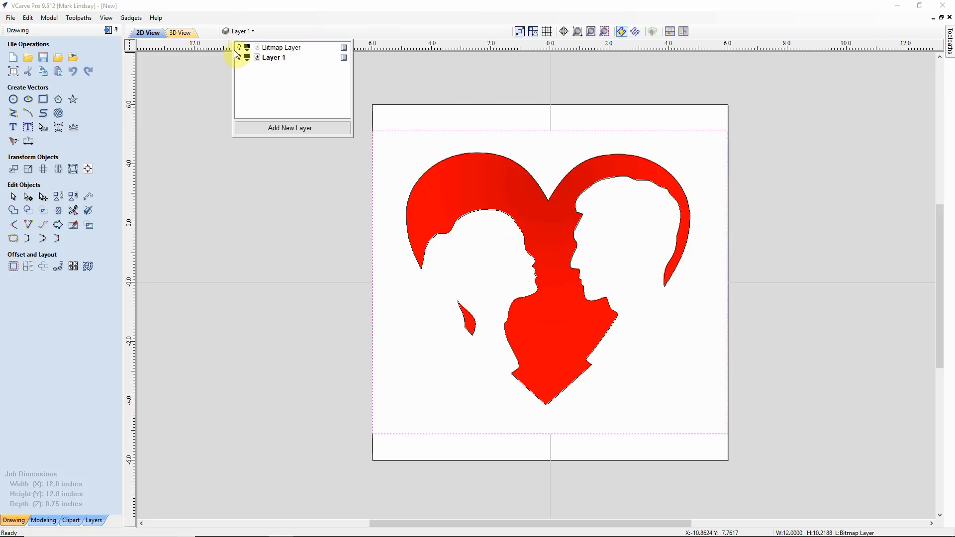
left_click(239, 47)
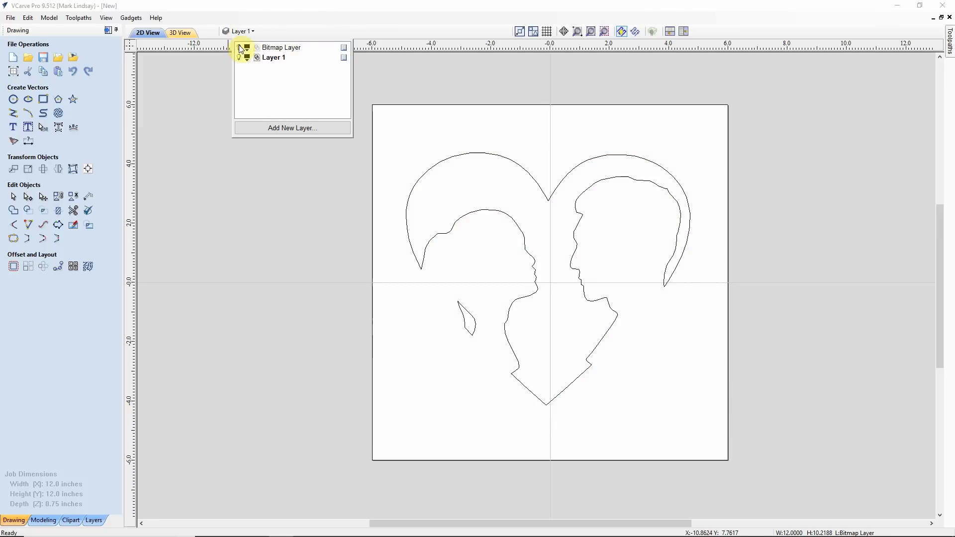
left_click(276, 186)
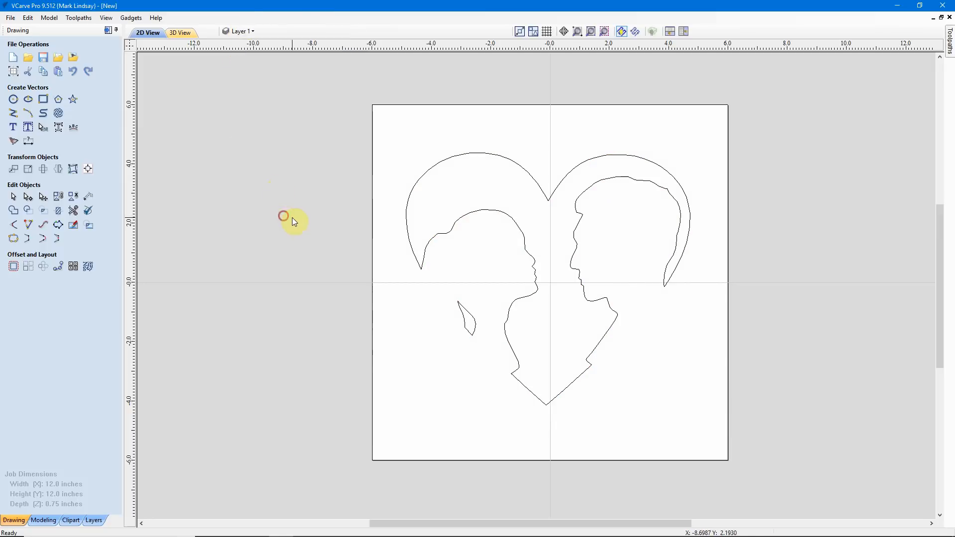
- Select both traced vectors and center them in the material both horizontally and vertically
scroll(547, 368, "up", 1)
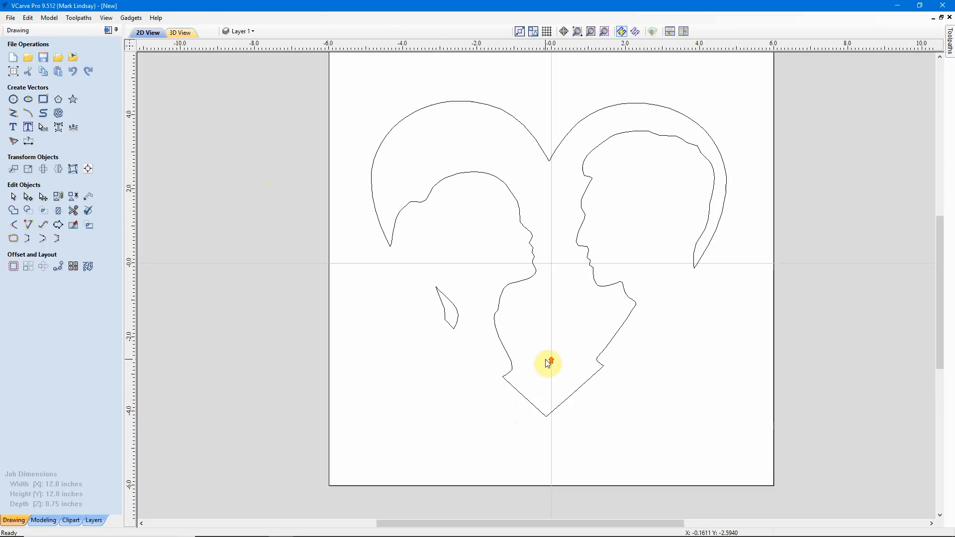
scroll(590, 303, "up", 1)
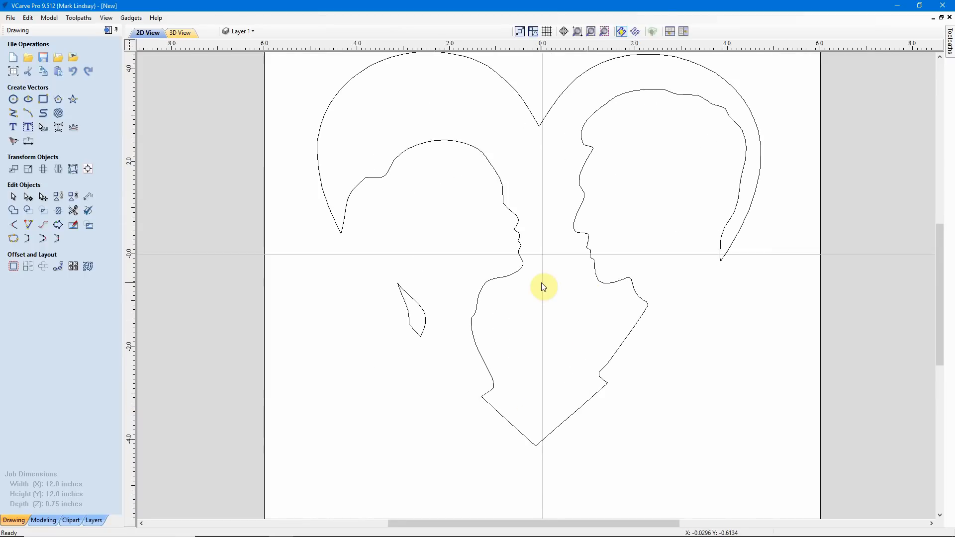
scroll(555, 279, "down", 1)
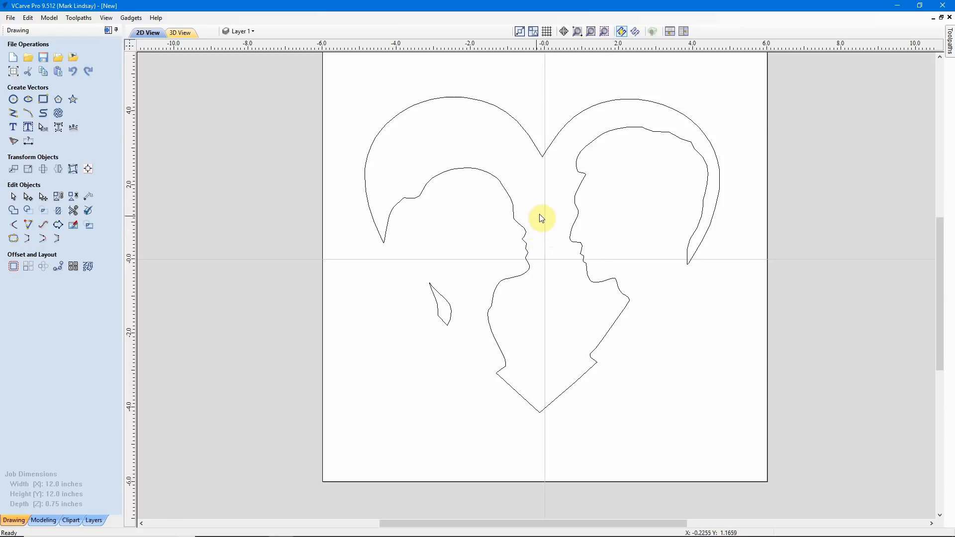
left_click_drag(538, 214, 417, 365)
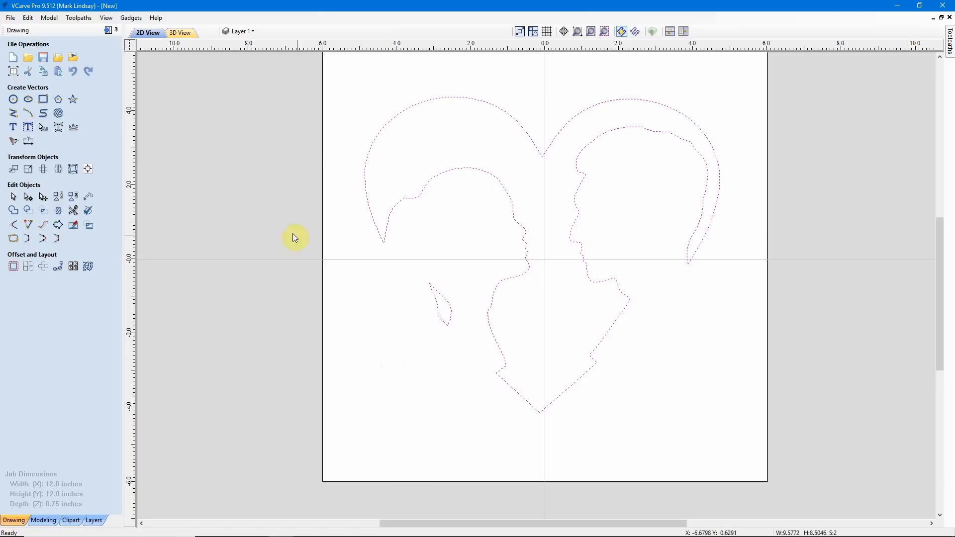
left_click(87, 170)
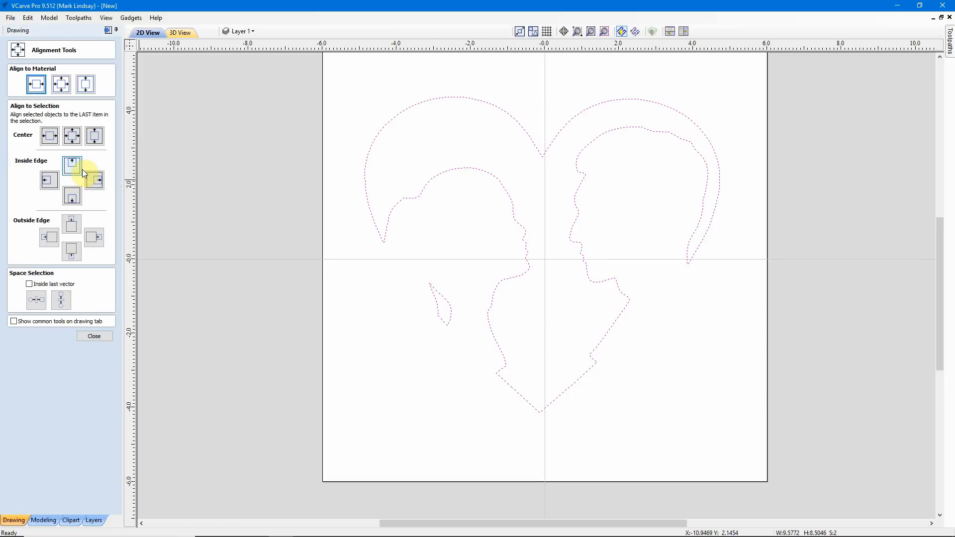
left_click(63, 86)
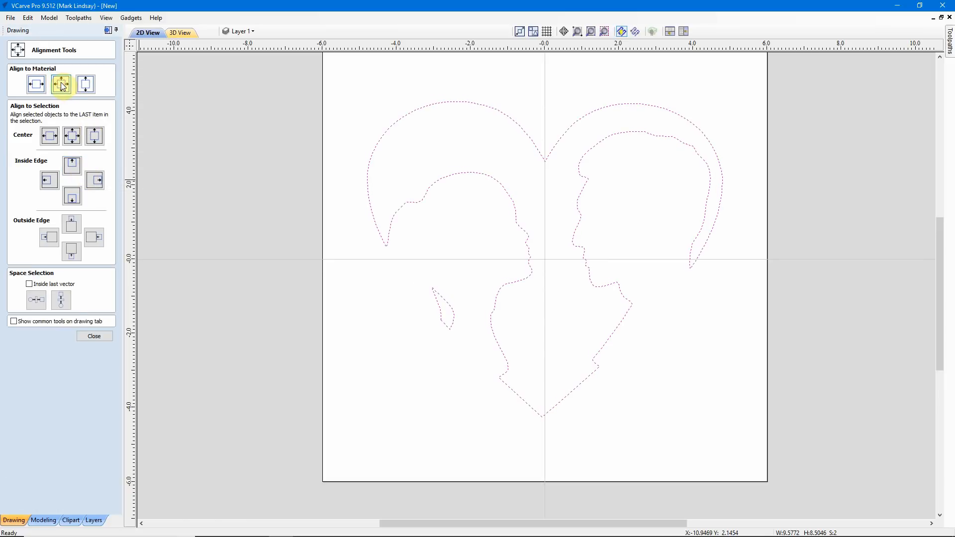
left_click(94, 336)
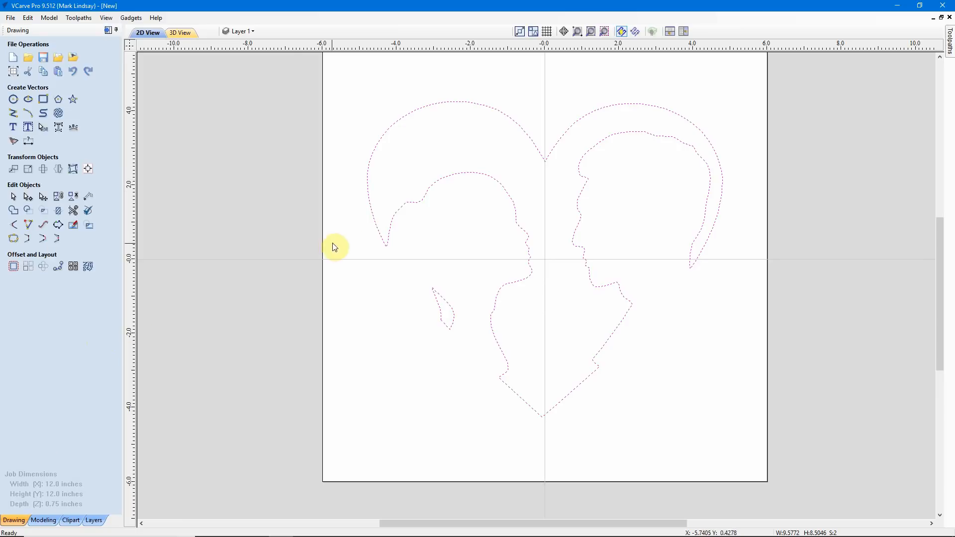
- Start Rotate on the selected vectors and move the pivot point to the heart's top notch, at about X 0, Y 2.65
scroll(550, 164, "up", 2)
scroll(547, 166, "up", 3)
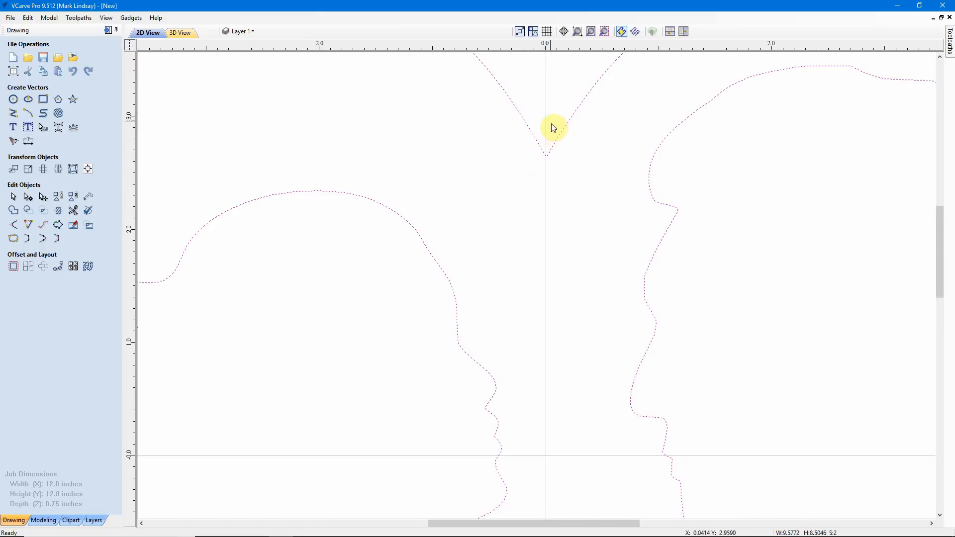
scroll(554, 165, "down", 3)
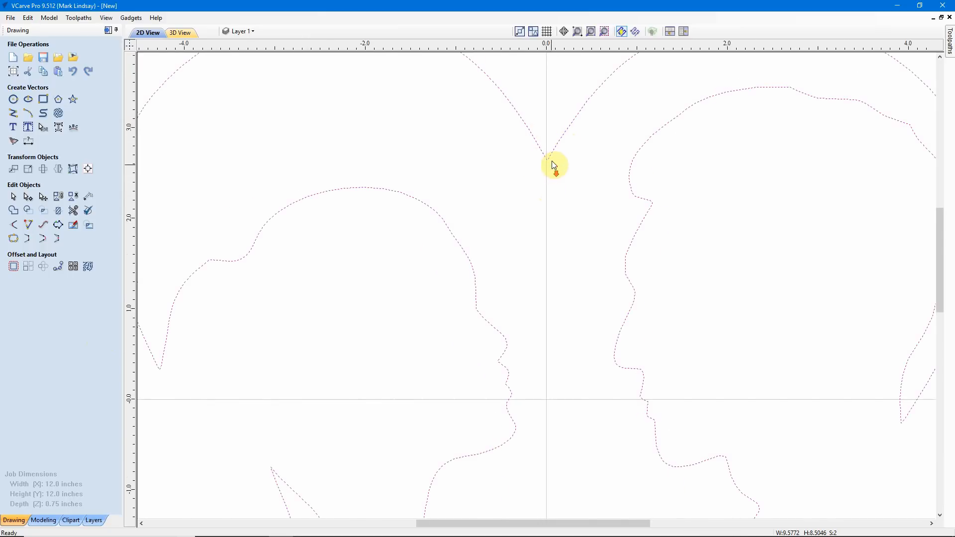
scroll(554, 166, "down", 4)
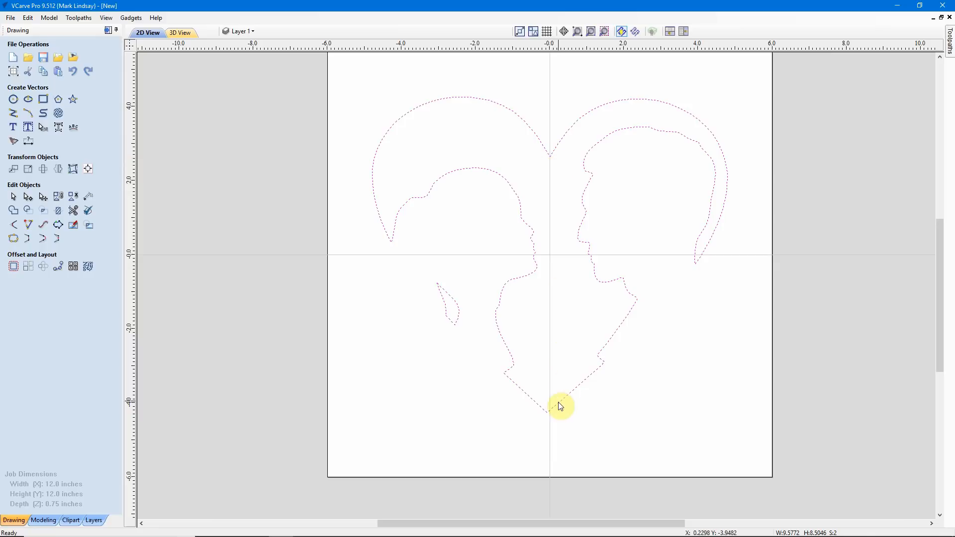
scroll(552, 421, "up", 3)
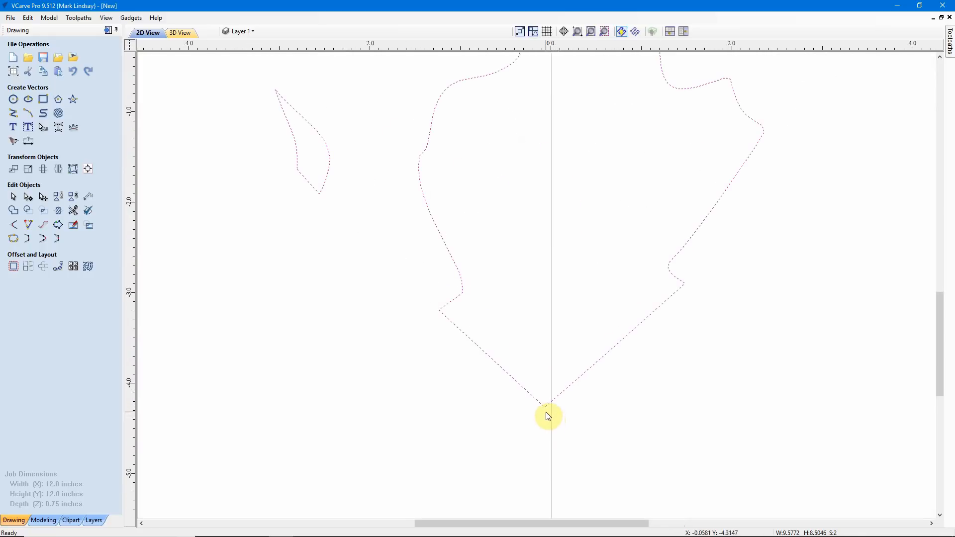
scroll(549, 416, "down", 3)
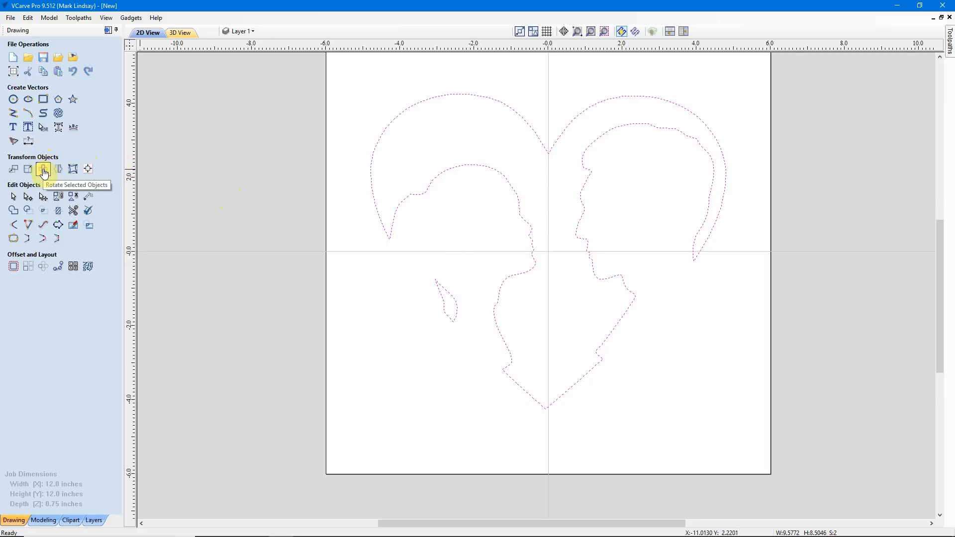
left_click(44, 172)
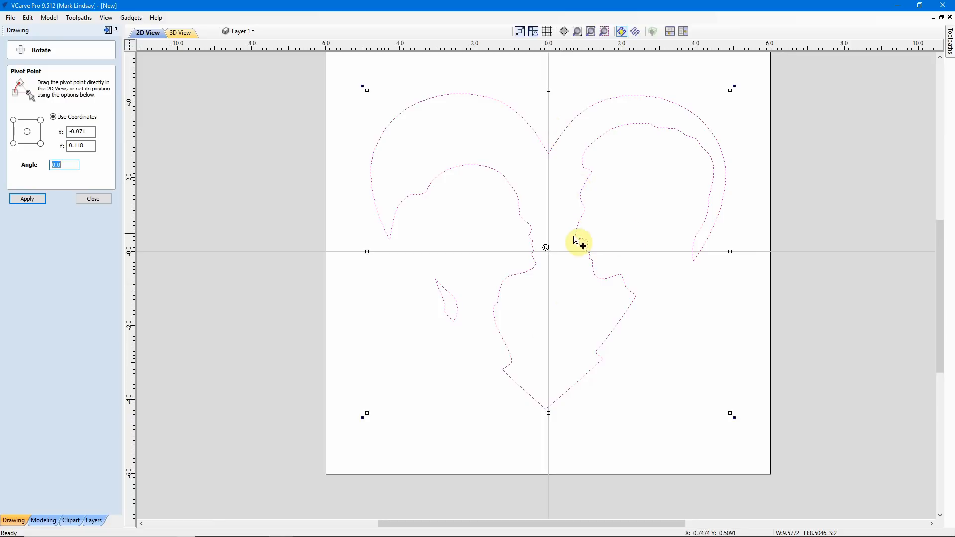
scroll(577, 243, "up", 1)
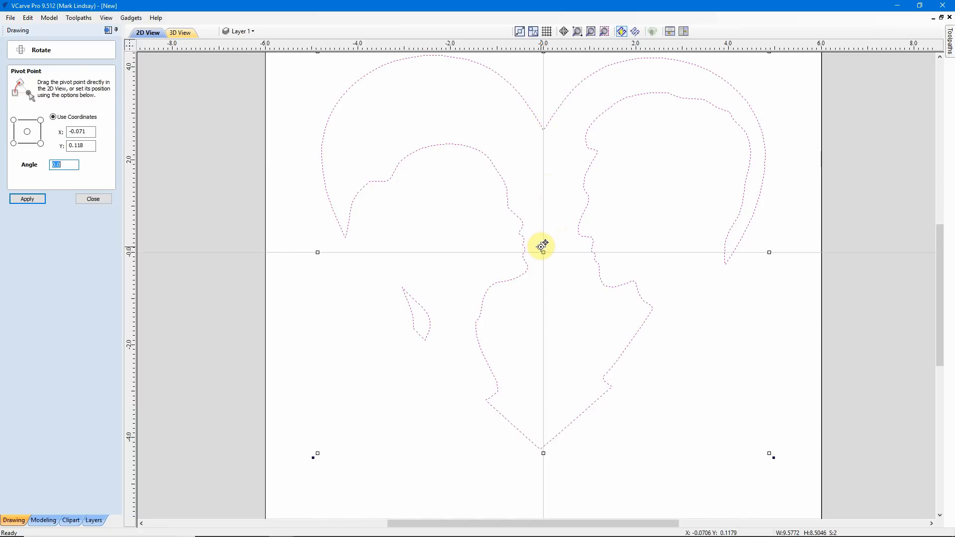
scroll(544, 252, "up", 1)
left_click_drag(541, 247, 544, 100)
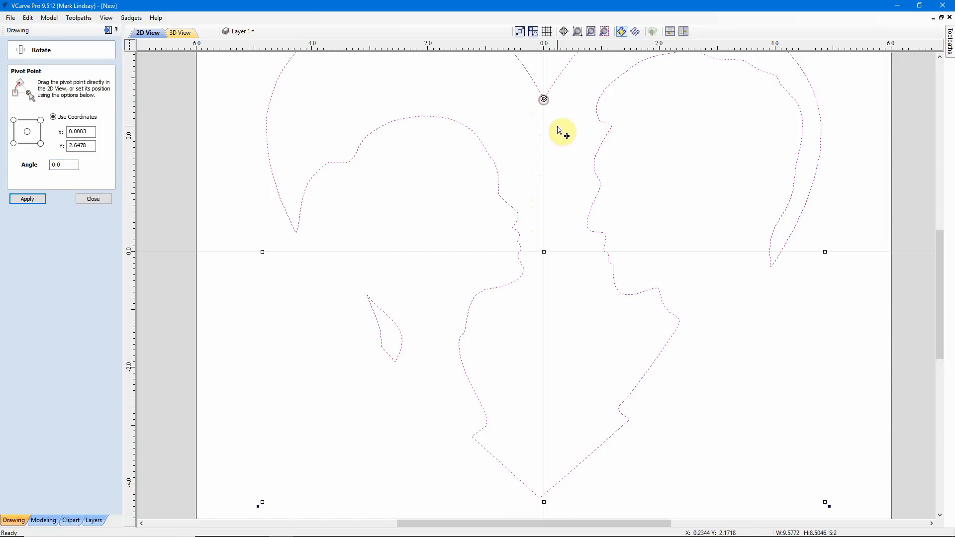
scroll(554, 88, "up", 3)
scroll(536, 129, "up", 2)
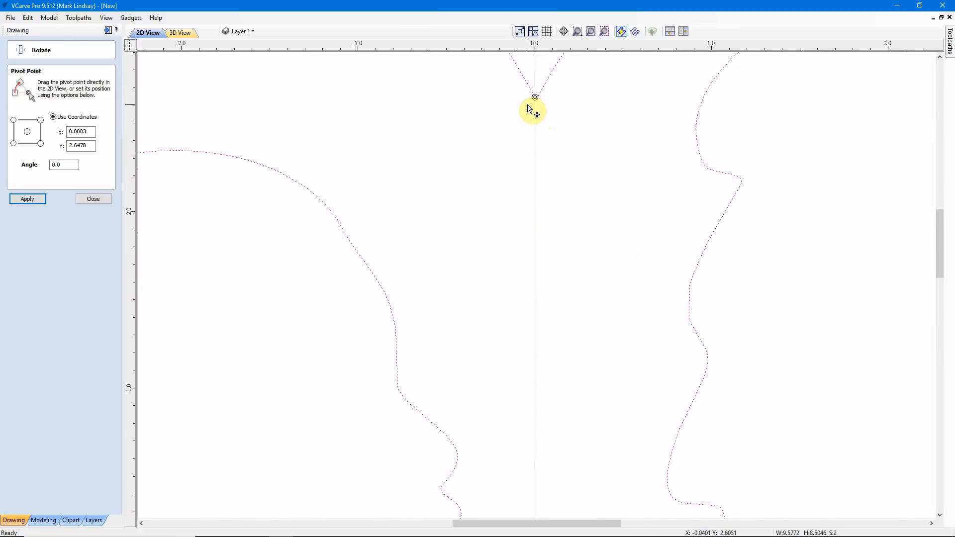
- Rotate the vectors about 0.6 degrees around the notch so the heart's bottom tip sits on the vertical centerline, and deselect them
scroll(535, 111, "down", 5)
scroll(558, 270, "down", 1)
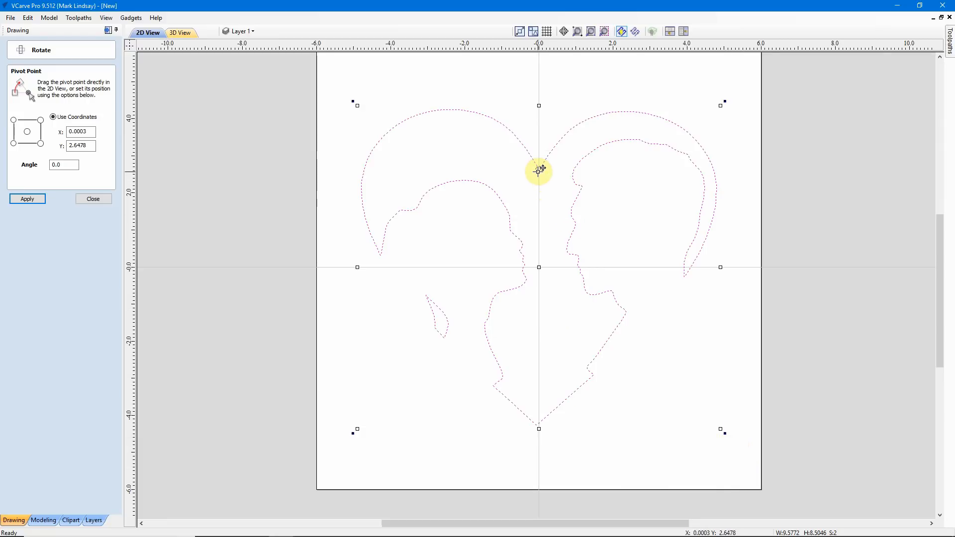
scroll(707, 438, "up", 1)
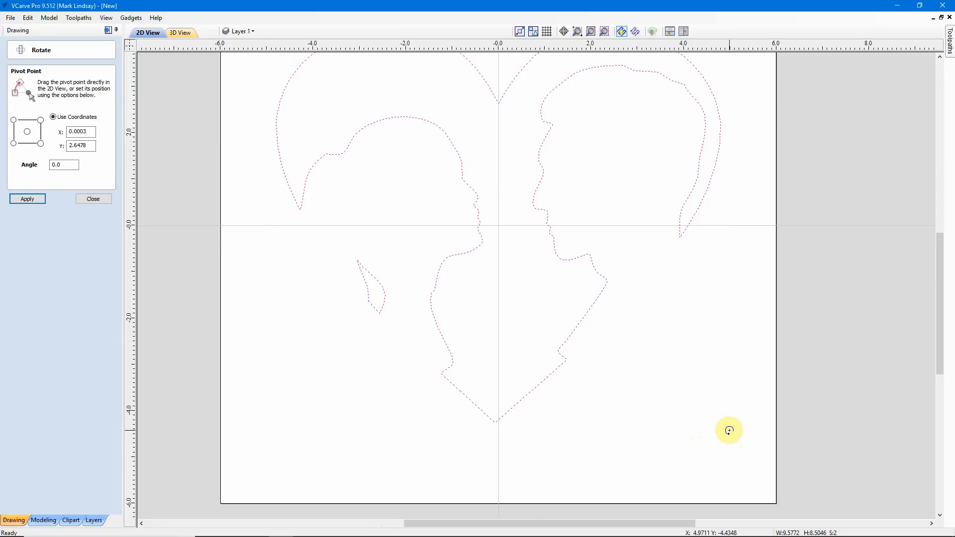
left_click_drag(729, 431, 734, 432)
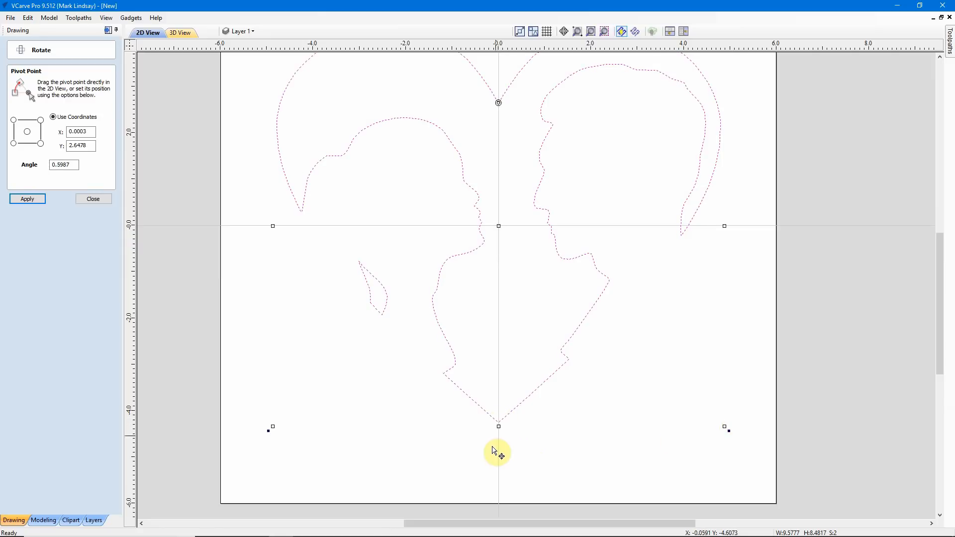
scroll(494, 451, "up", 2)
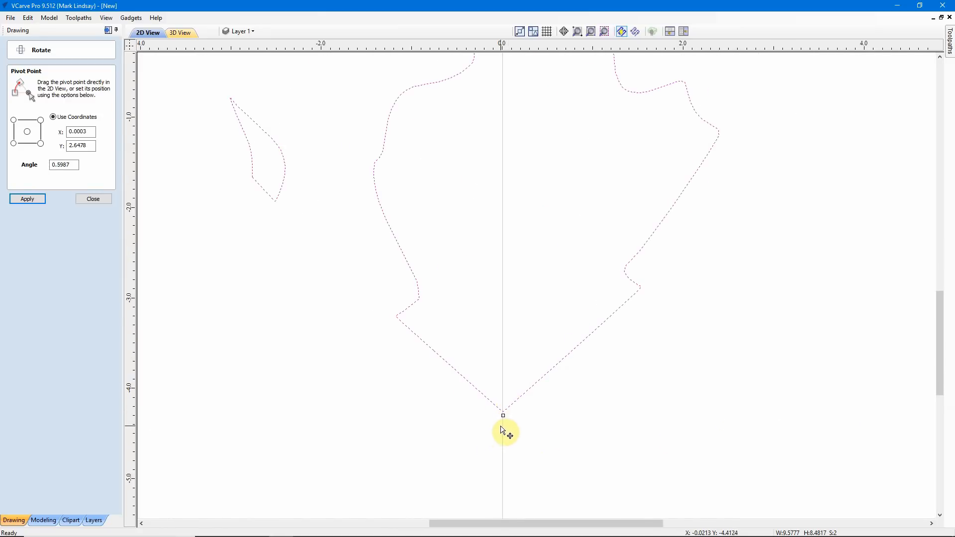
scroll(504, 431, "down", 3)
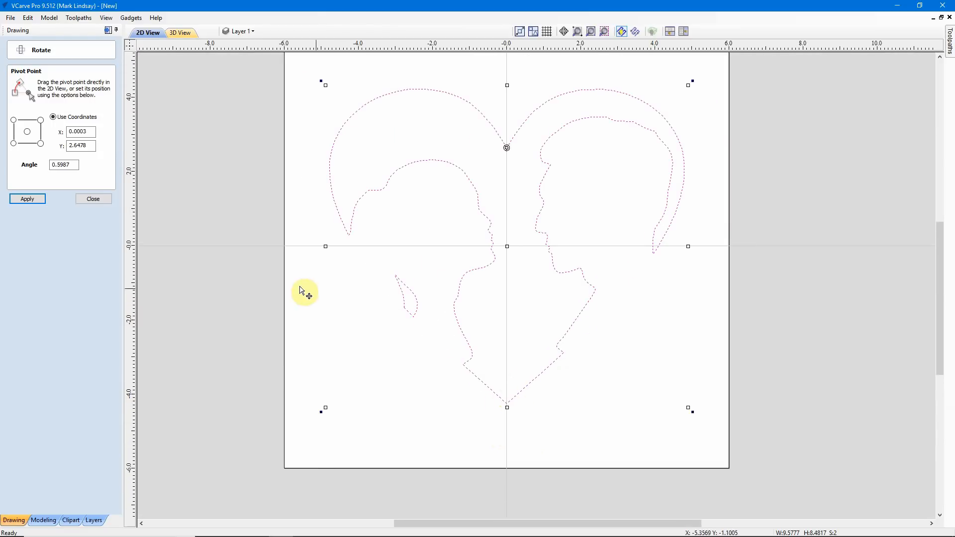
left_click(606, 422)
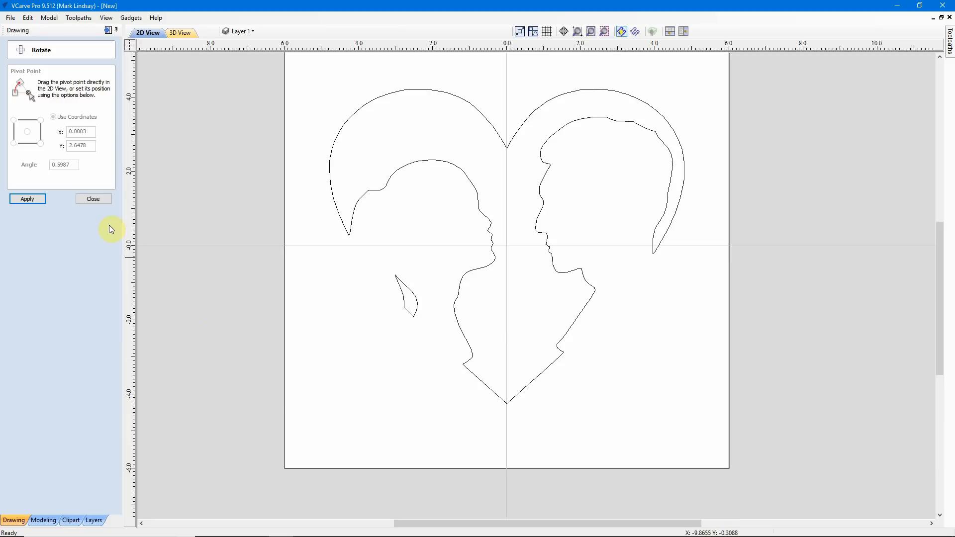
- Close the Rotate tool and put the large heart silhouette vector into node editing mode at the back of the left head
left_click(95, 198)
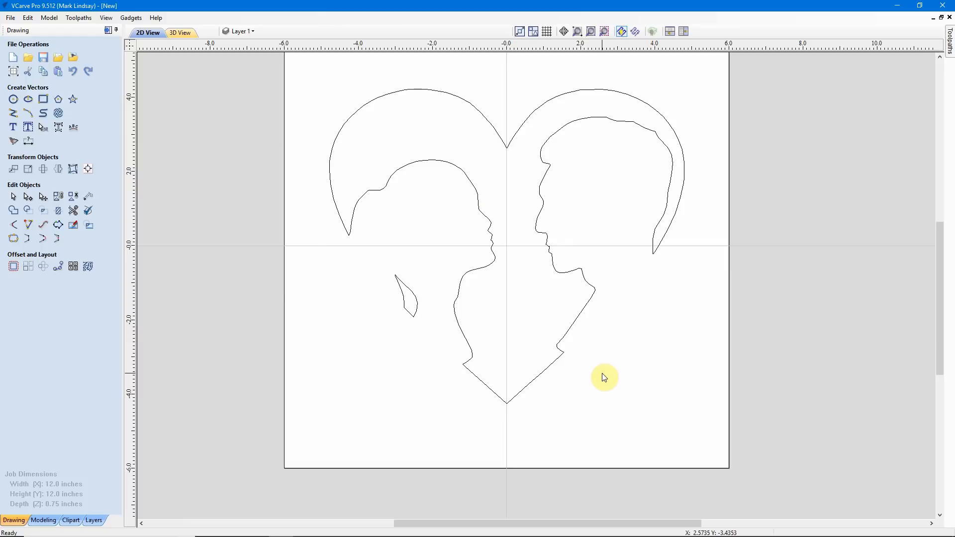
left_click(555, 367)
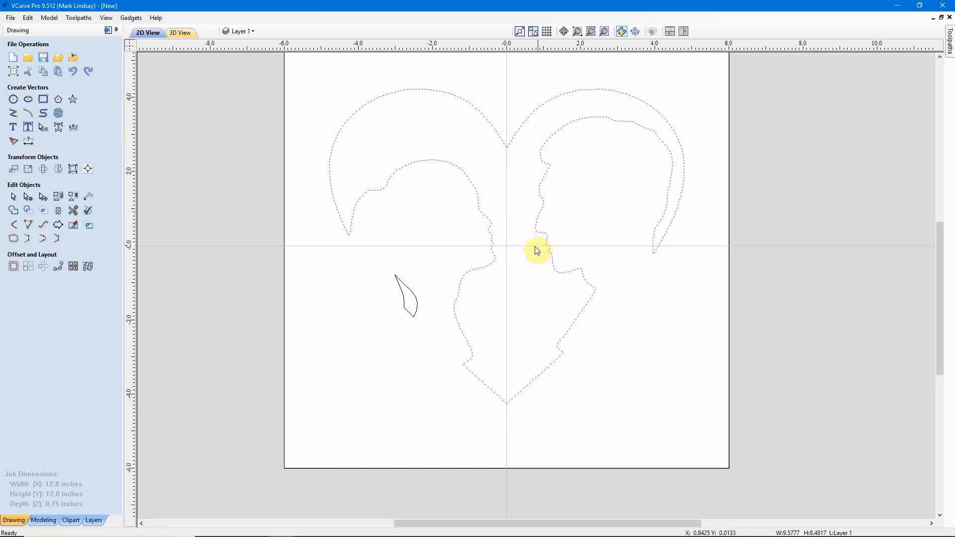
left_click(378, 212)
scroll(374, 208, "up", 5)
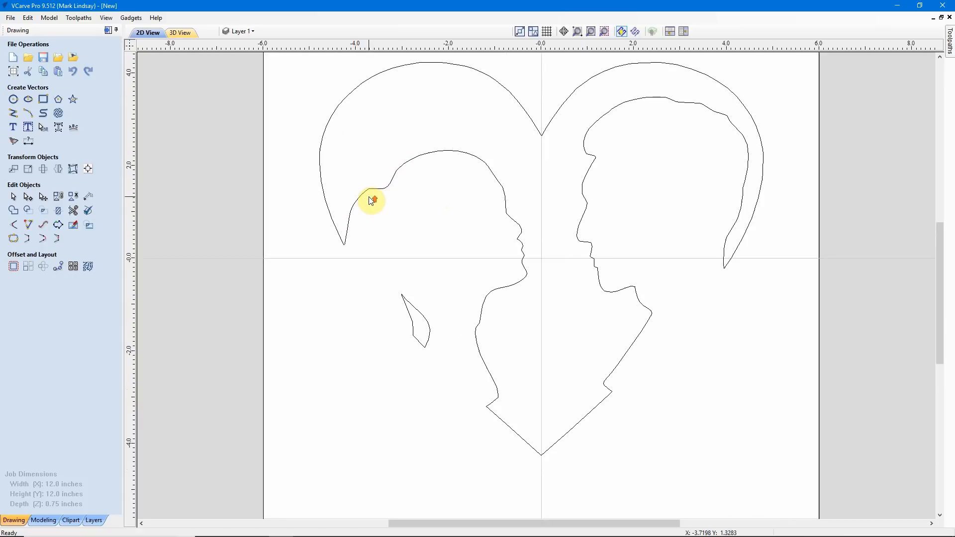
scroll(372, 200, "up", 2)
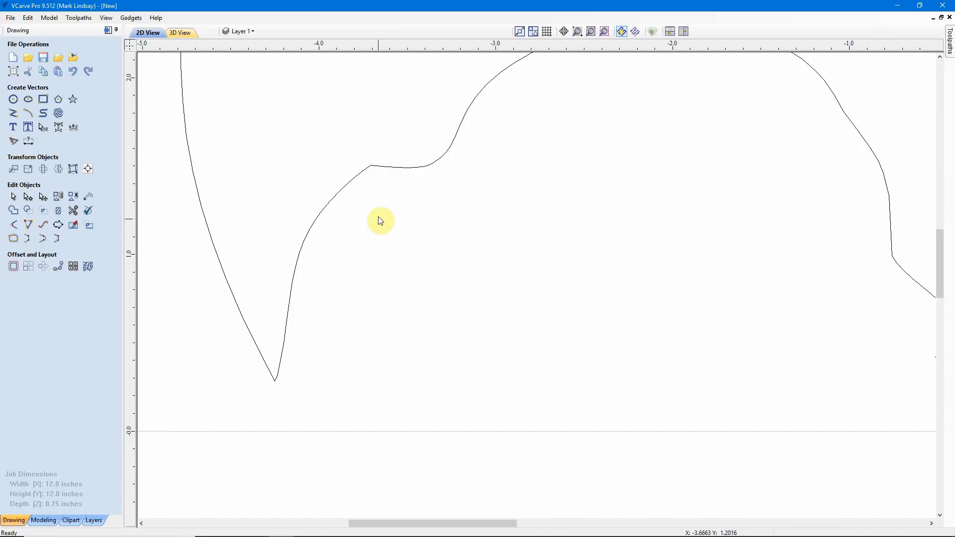
left_click(391, 167)
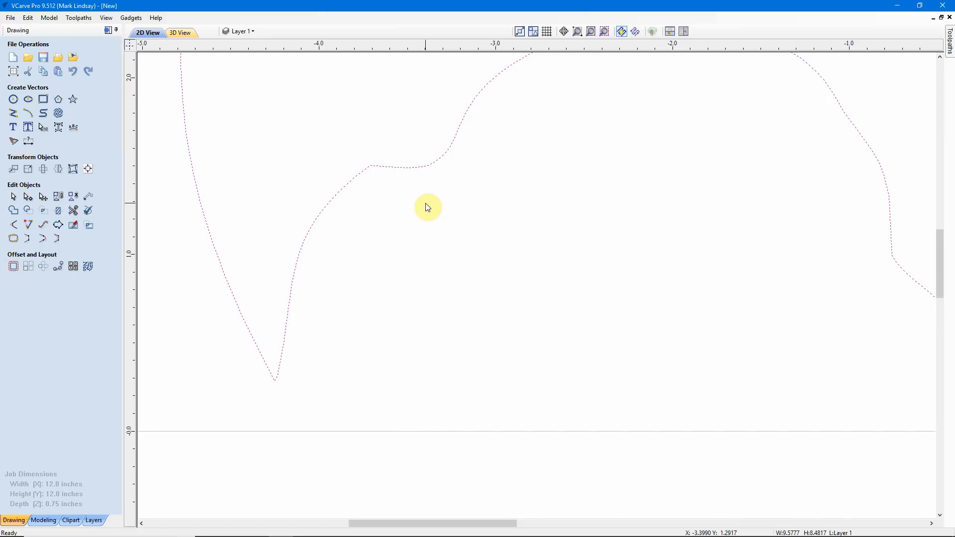
key("n")
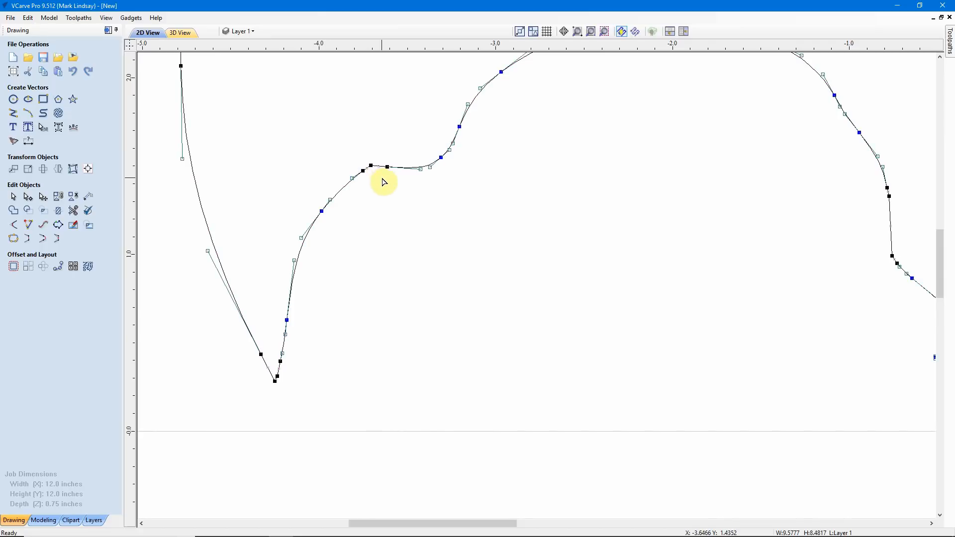
- Examine the nodes and curve handles along the silhouette outline, from the back of the left head to the heart's lower tip
scroll(362, 145, "up", 2)
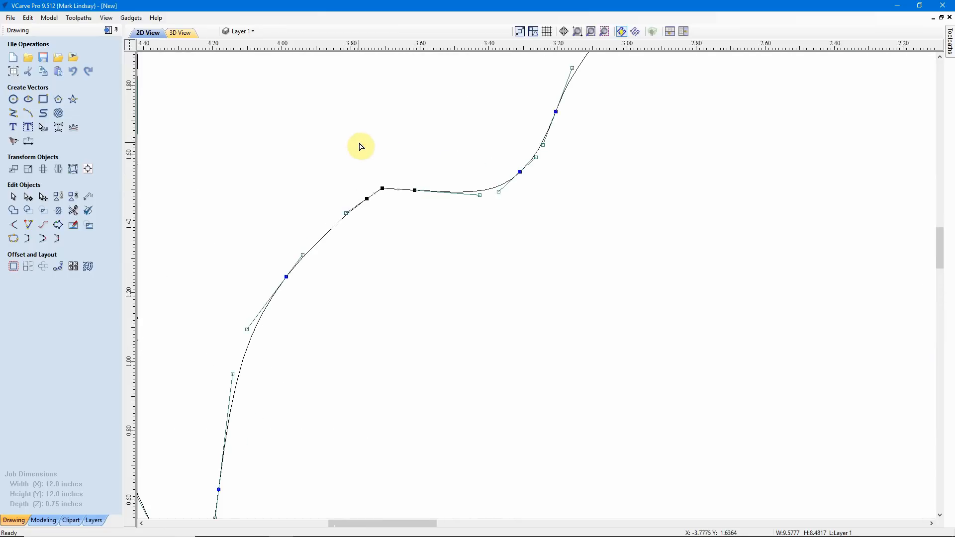
scroll(362, 146, "up", 1)
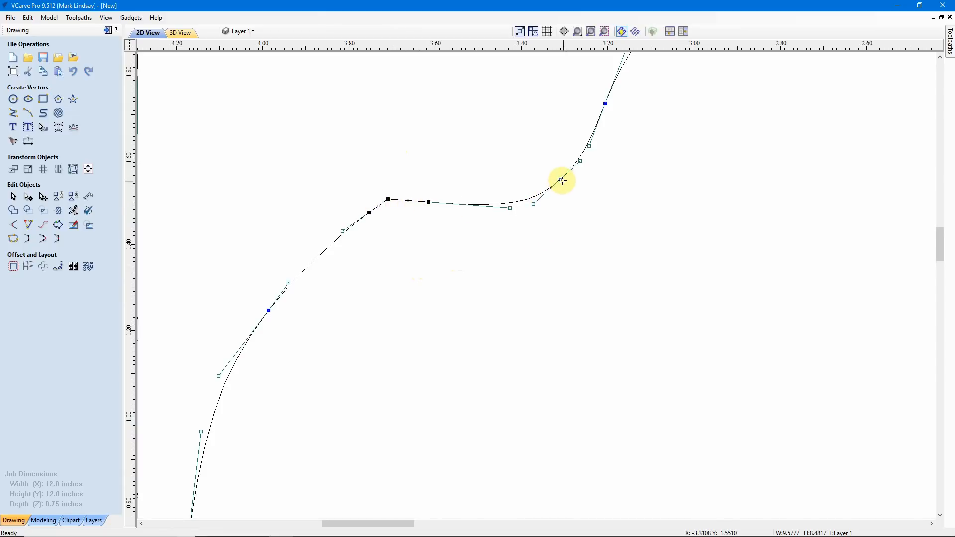
scroll(407, 201, "down", 5)
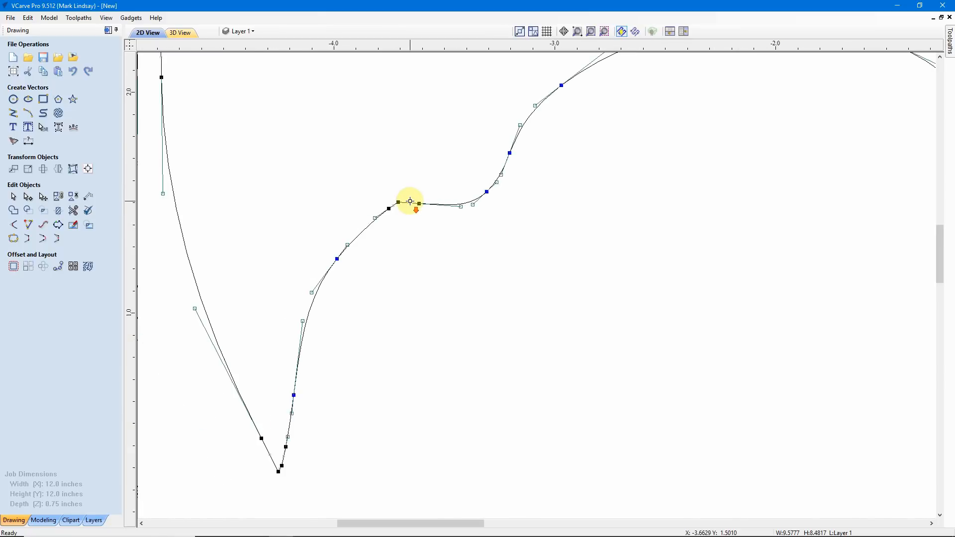
scroll(407, 201, "down", 6)
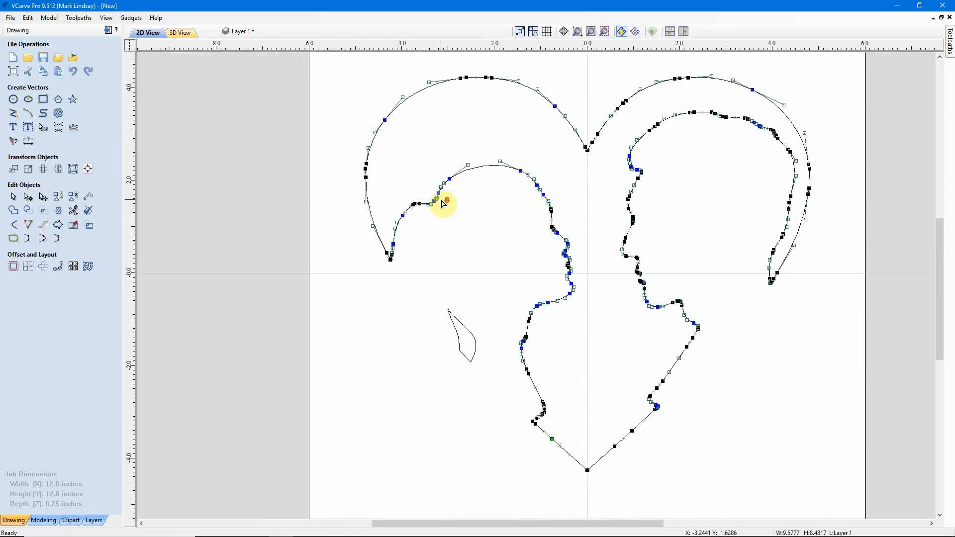
scroll(553, 465, "up", 6)
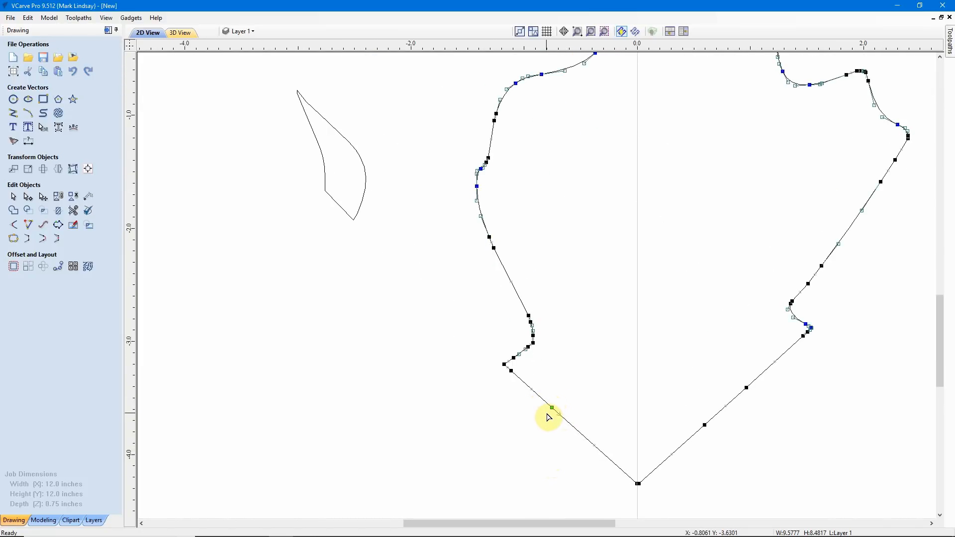
scroll(549, 417, "down", 3)
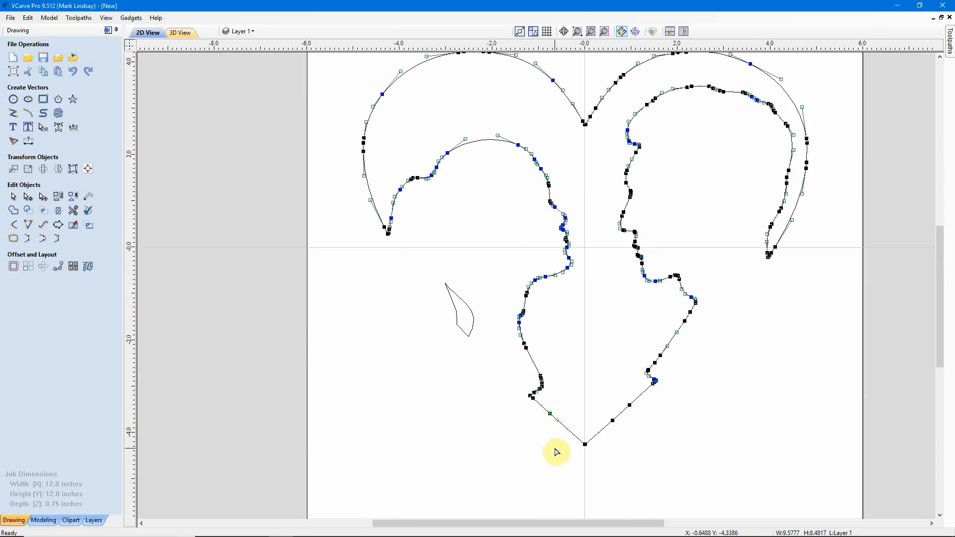
scroll(554, 449, "up", 3)
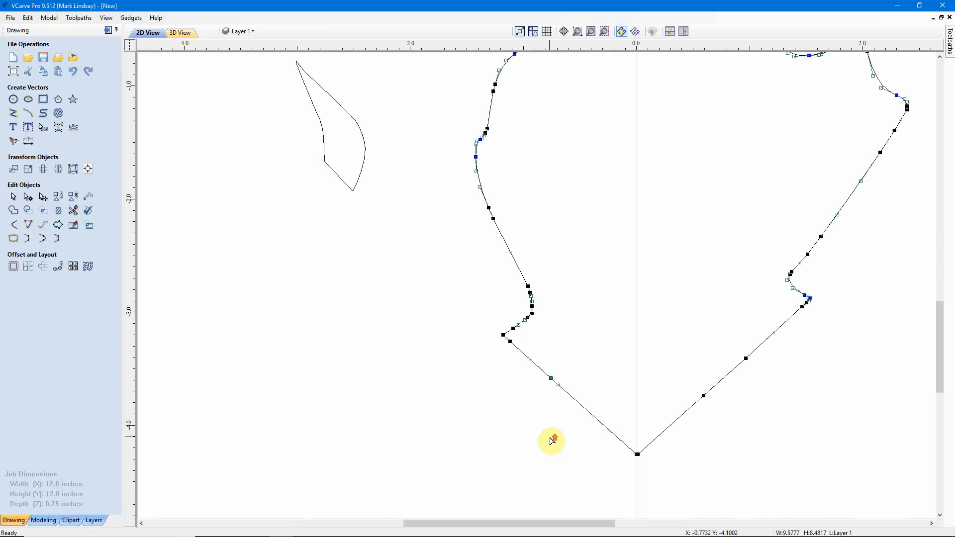
scroll(558, 427, "up", 2)
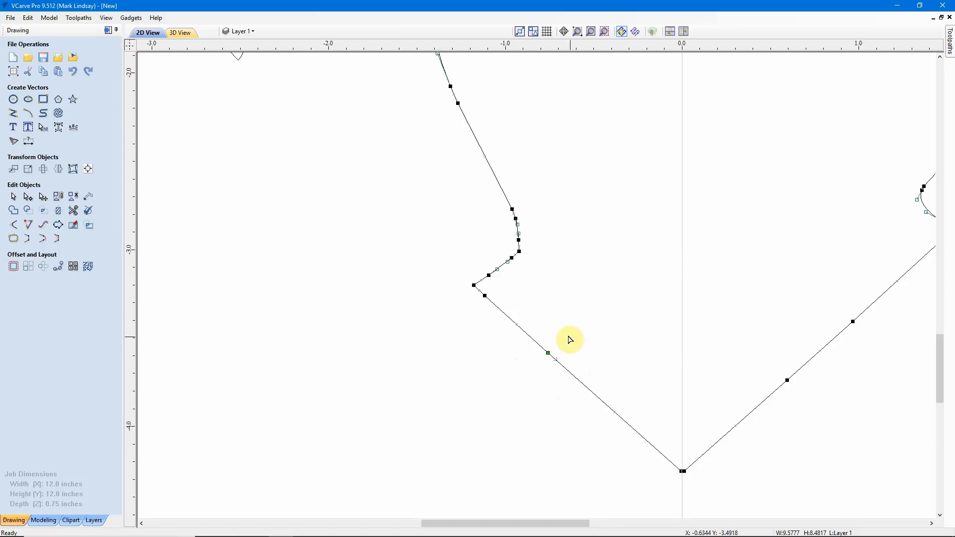
scroll(544, 375, "down", 8)
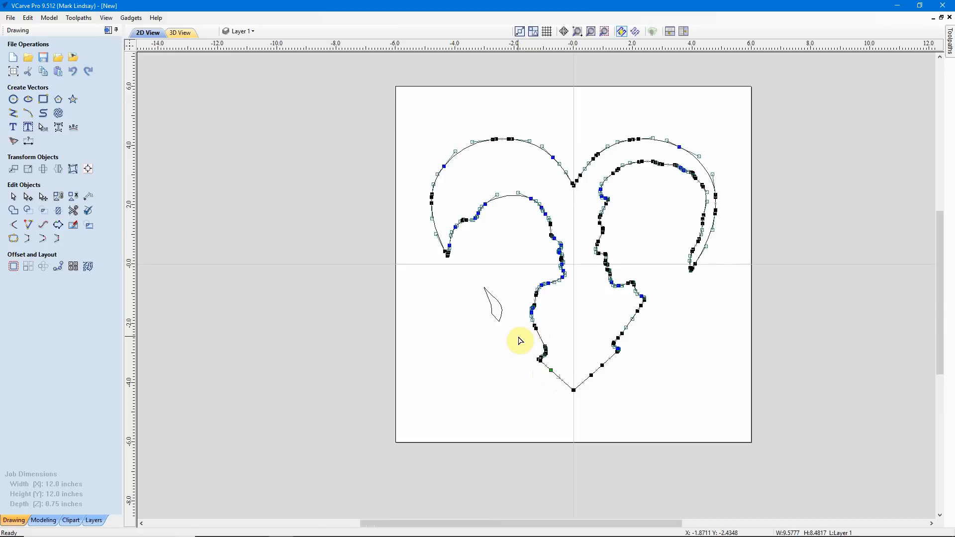
- Smooth the sharp corner node on the back of the left head, at about X -3.71, Y 1.50
scroll(461, 221, "up", 3)
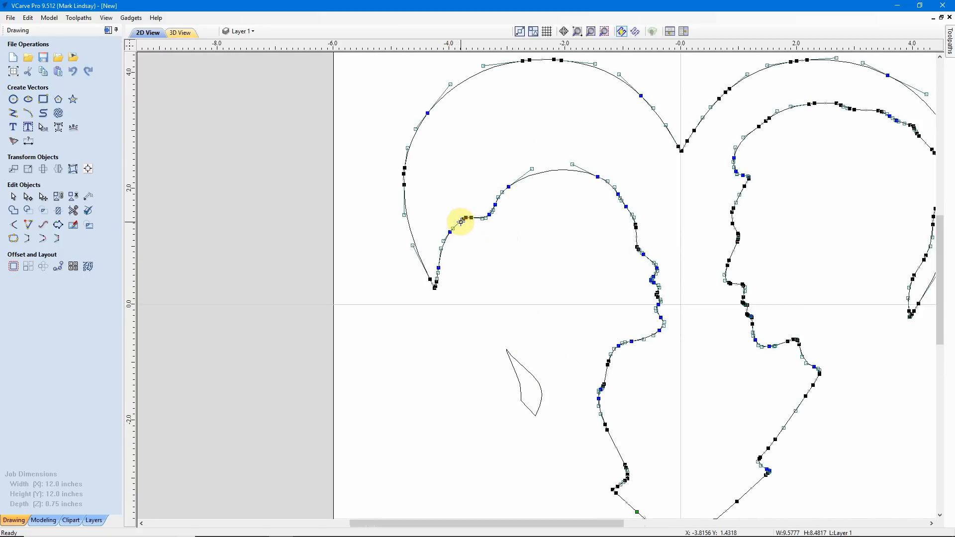
scroll(461, 221, "up", 6)
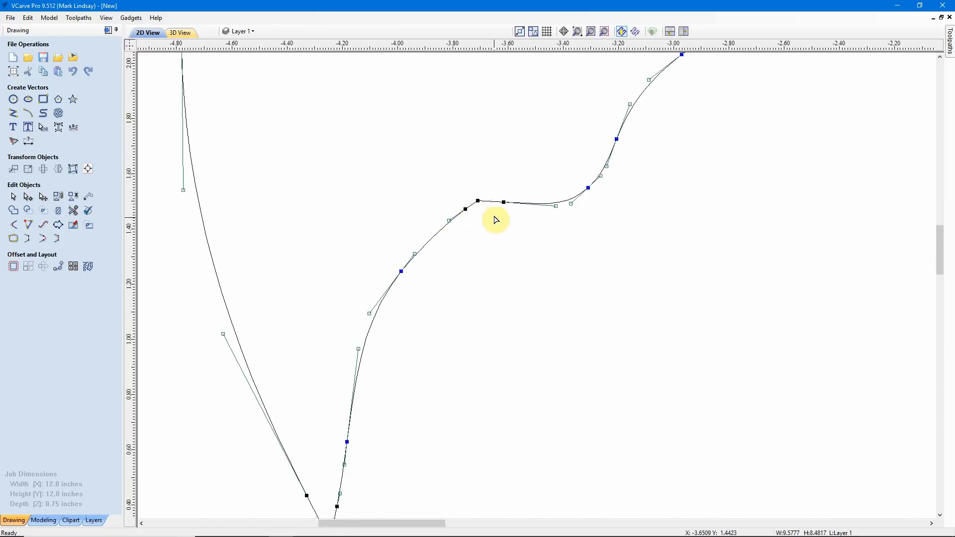
scroll(482, 218, "up", 1)
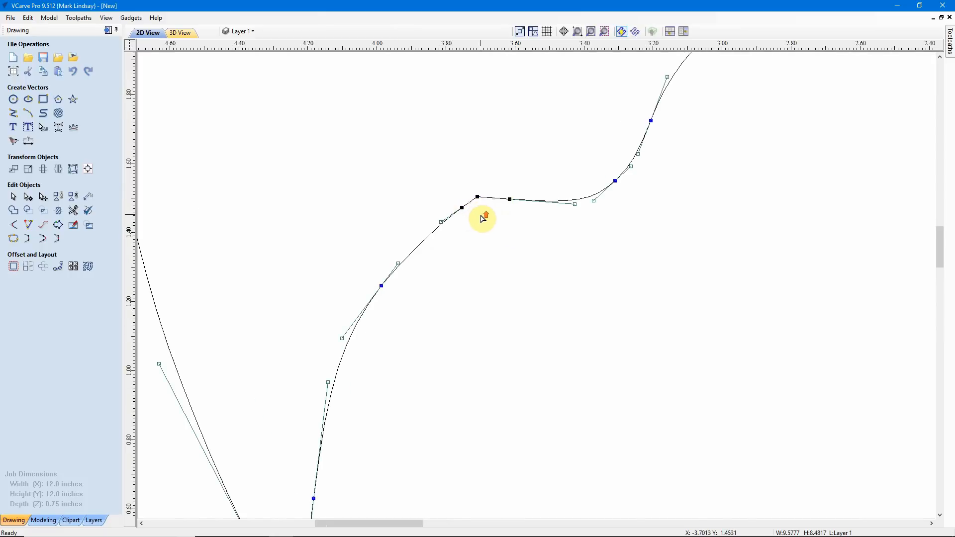
scroll(482, 219, "up", 1)
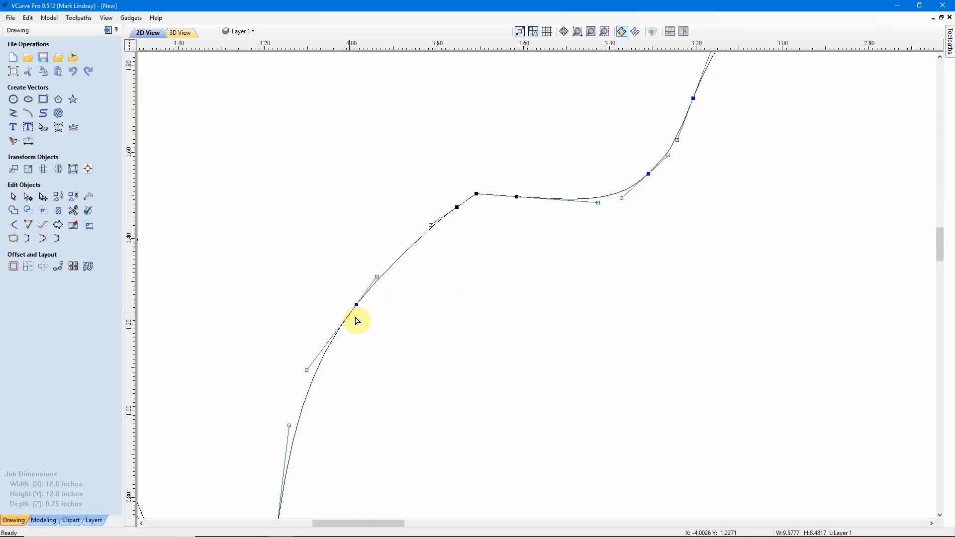
left_click(357, 305, "shift")
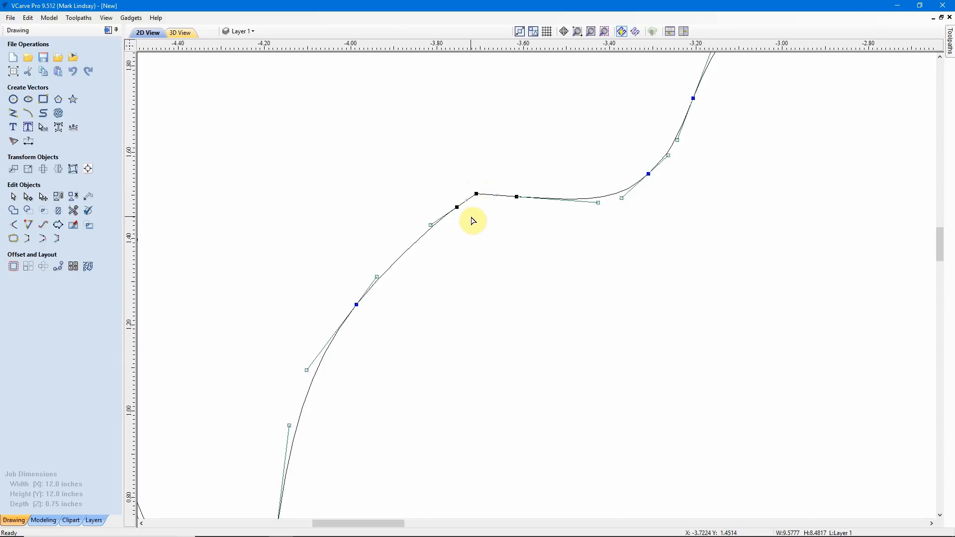
scroll(483, 206, "up", 1)
scroll(483, 206, "up", 3)
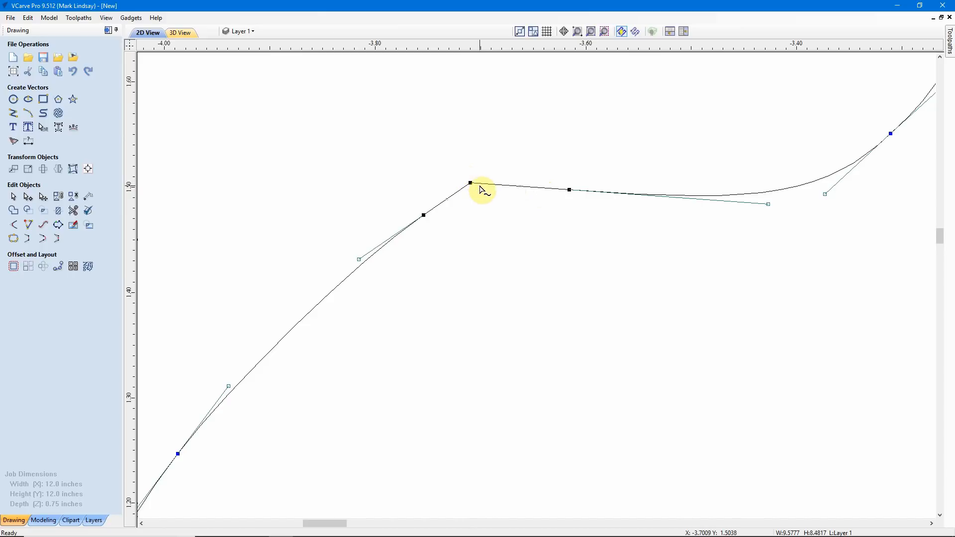
scroll(496, 188, "down", 1)
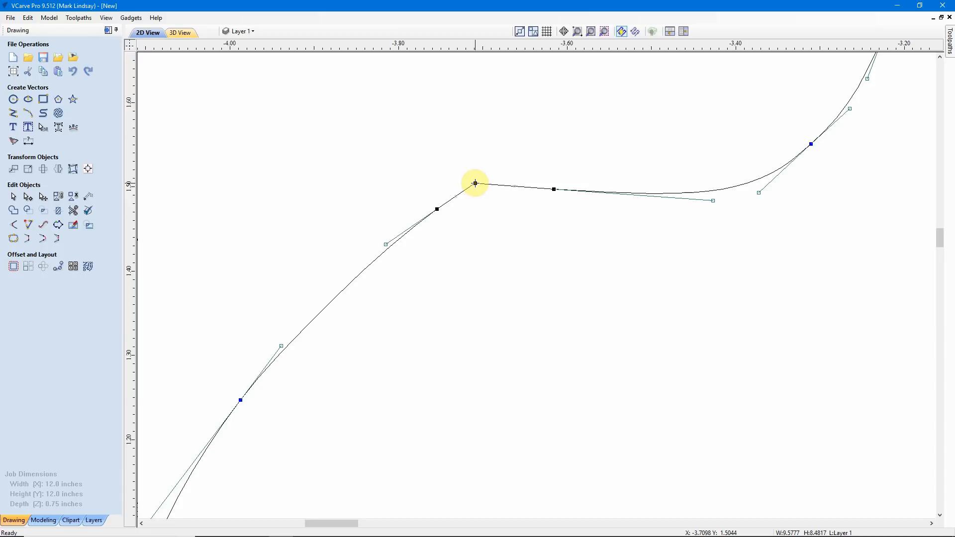
right_click(475, 184)
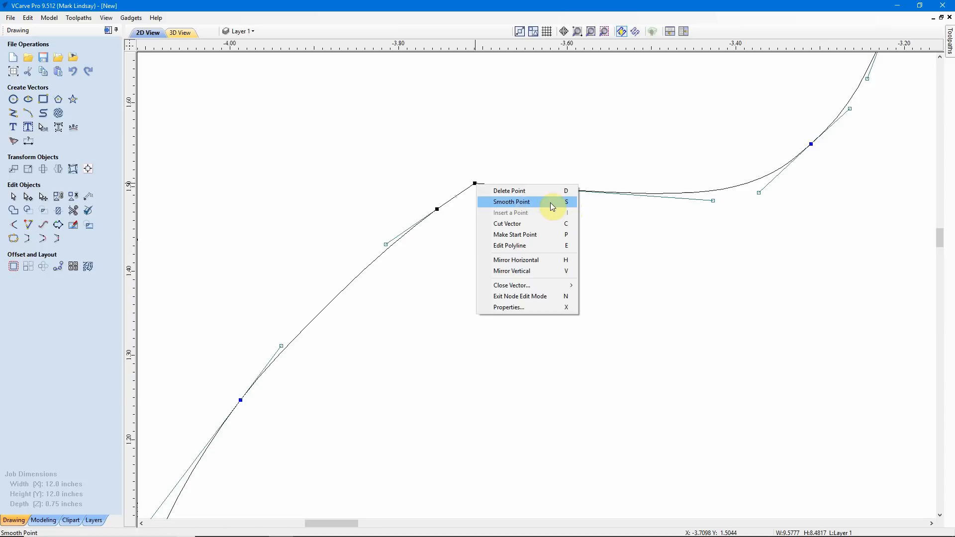
left_click(516, 204)
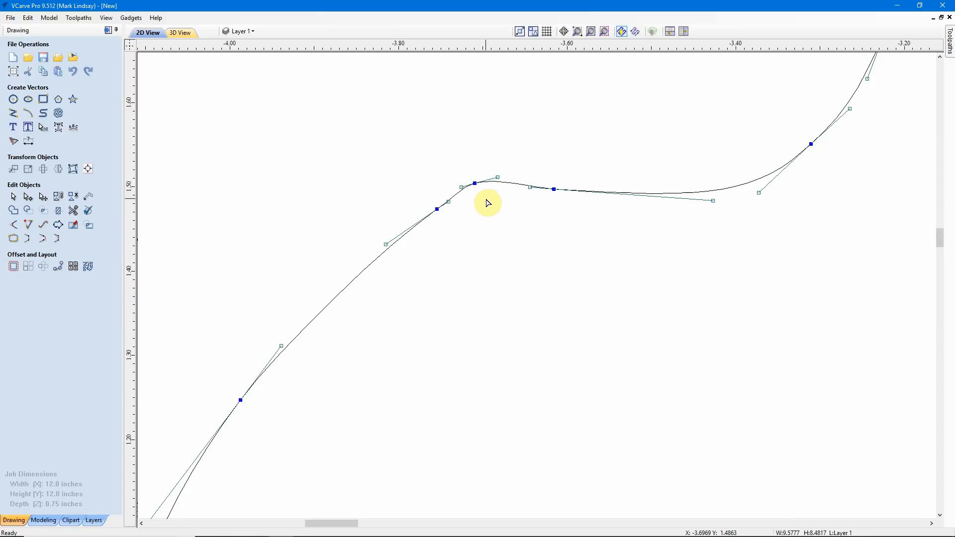
- Move the smoothed node slightly downward to flatten the bump in the curve, and leave node editing with the vector deselected
scroll(484, 197, "up", 3)
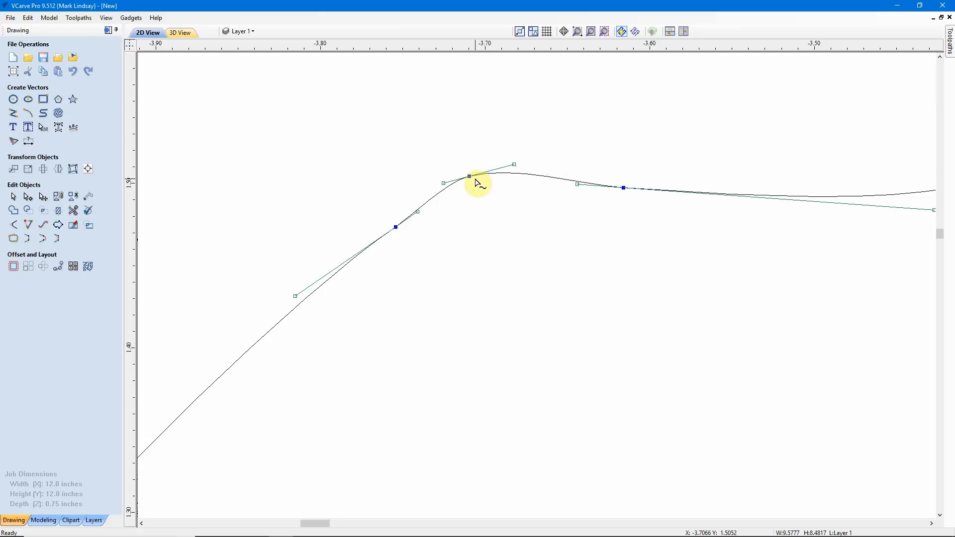
scroll(509, 210, "down", 2)
scroll(510, 214, "down", 1)
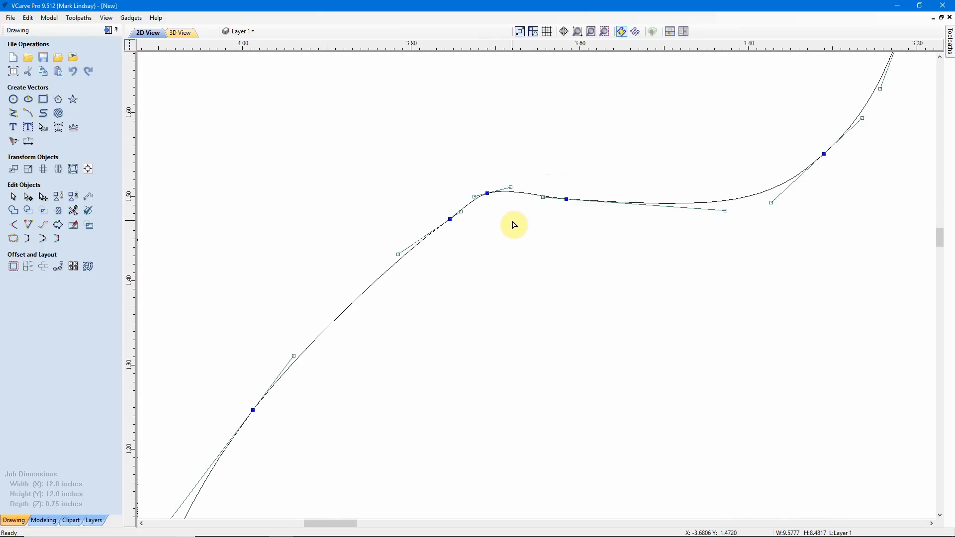
scroll(512, 227, "down", 2)
scroll(505, 218, "up", 2)
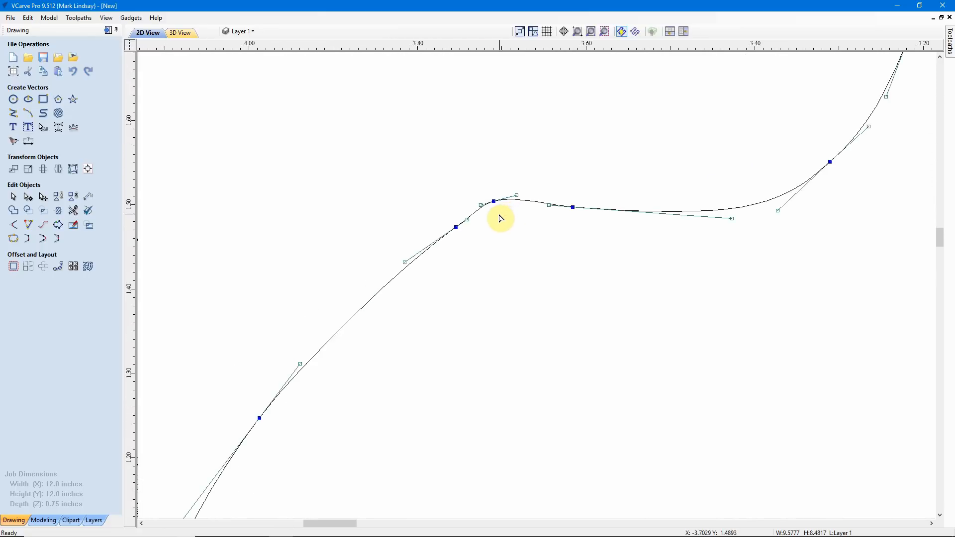
scroll(500, 219, "up", 2)
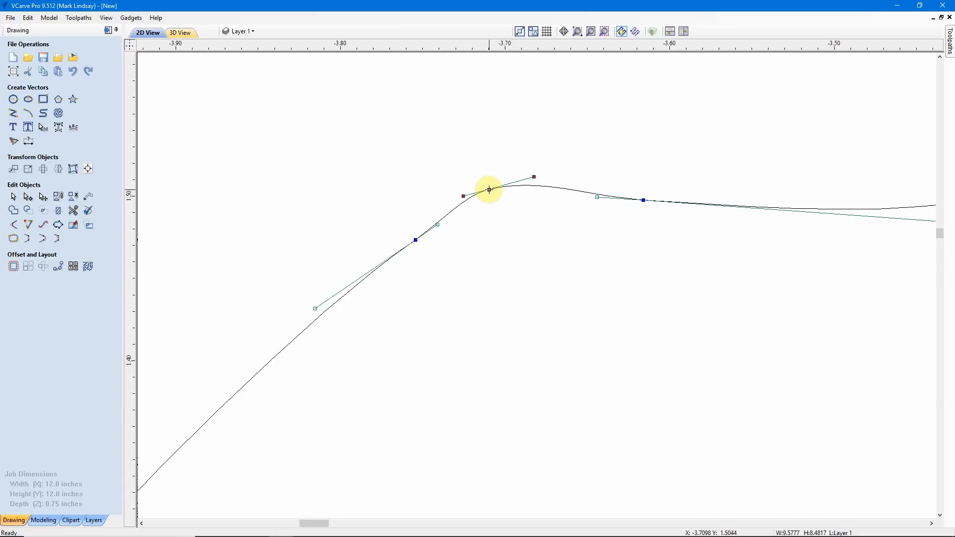
left_click_drag(489, 190, 495, 204)
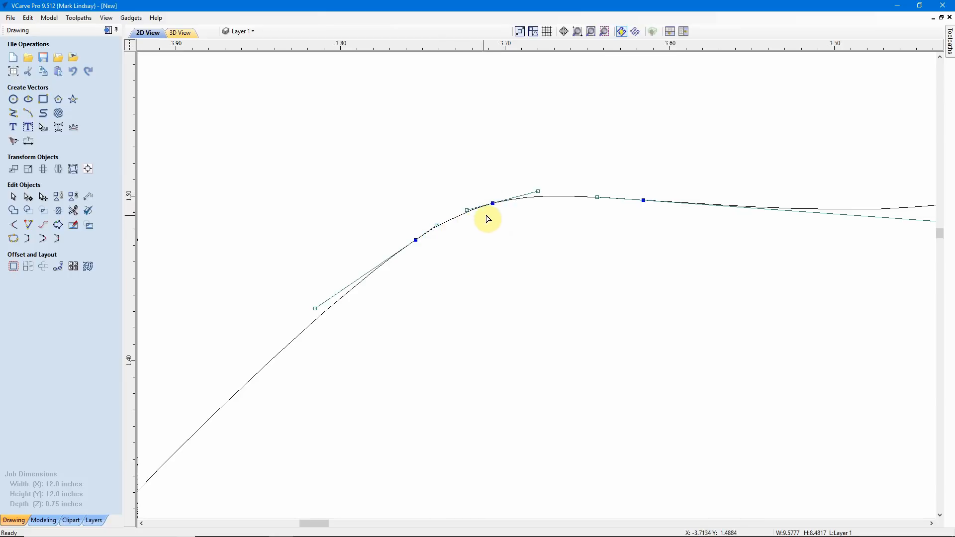
scroll(612, 211, "down", 5)
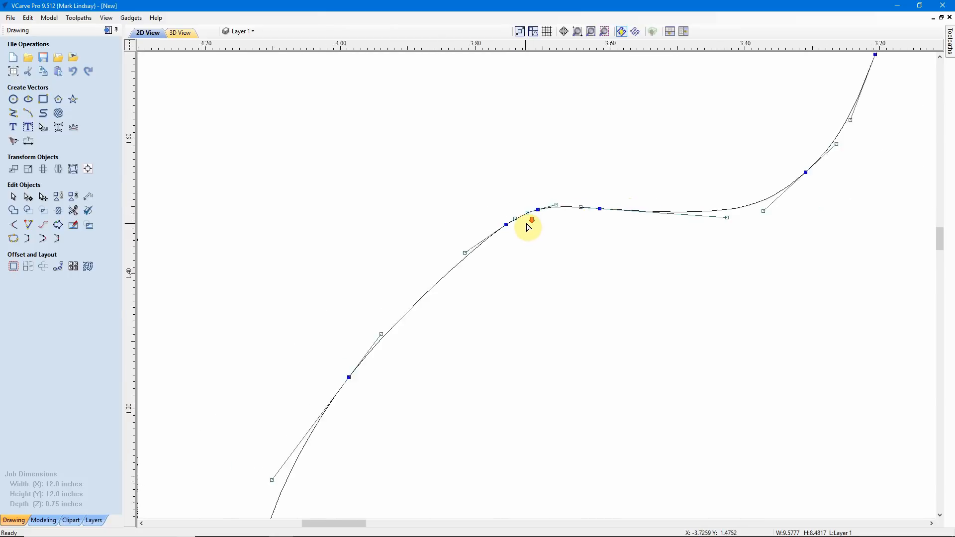
left_click(558, 271)
- Examine the edited curve on the back of the left head, both close up and within the whole silhouette
scroll(541, 260, "down", 5)
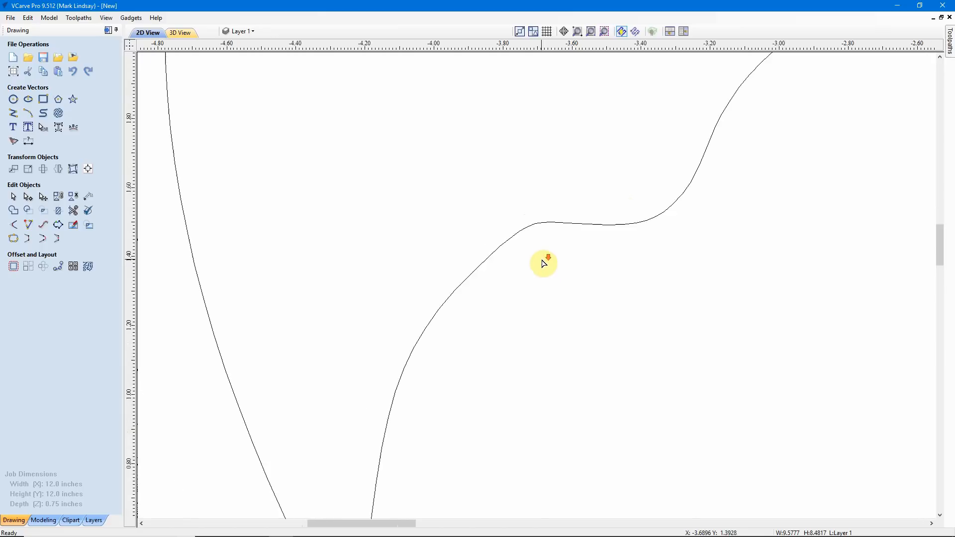
scroll(539, 258, "down", 5)
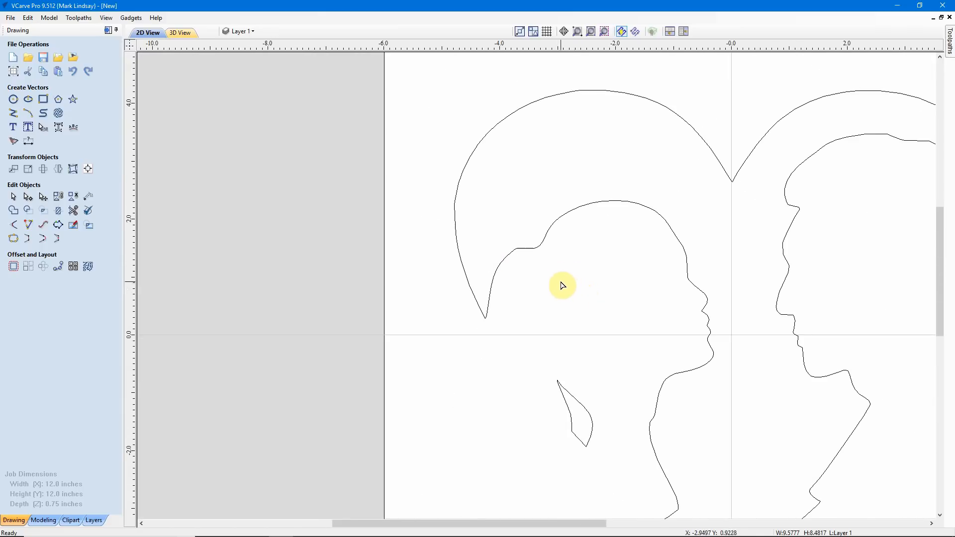
scroll(557, 278, "up", 3)
scroll(522, 258, "up", 3)
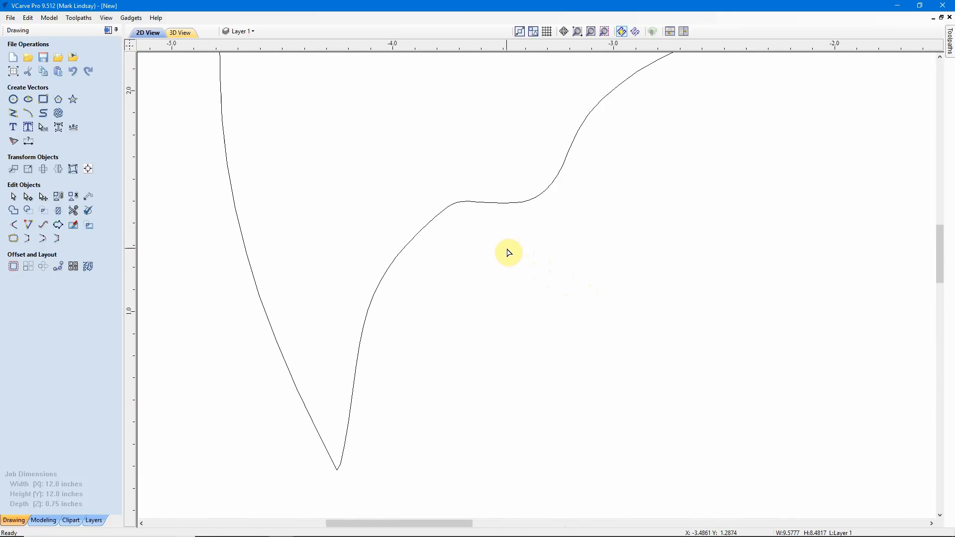
scroll(445, 253, "down", 5)
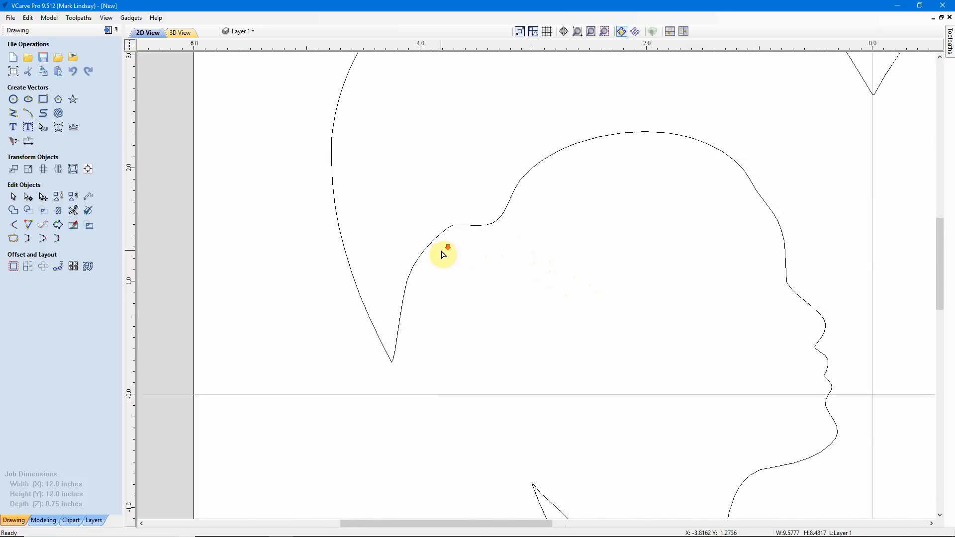
scroll(445, 252, "down", 1)
scroll(675, 375, "up", 1)
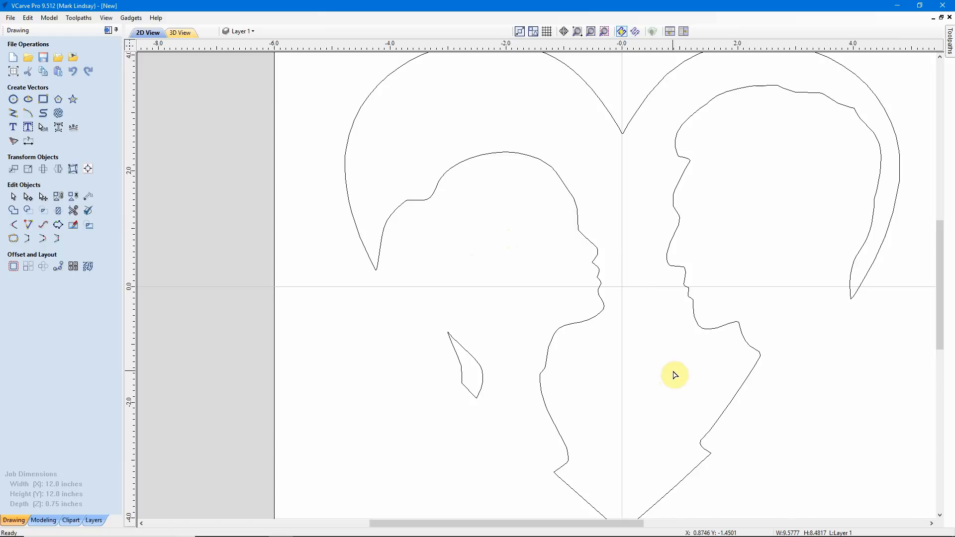
- Smooth the sharp corner node on the right face's lips, at about X 1.06, Y 0.04
scroll(674, 375, "up", 4)
scroll(751, 189, "up", 1)
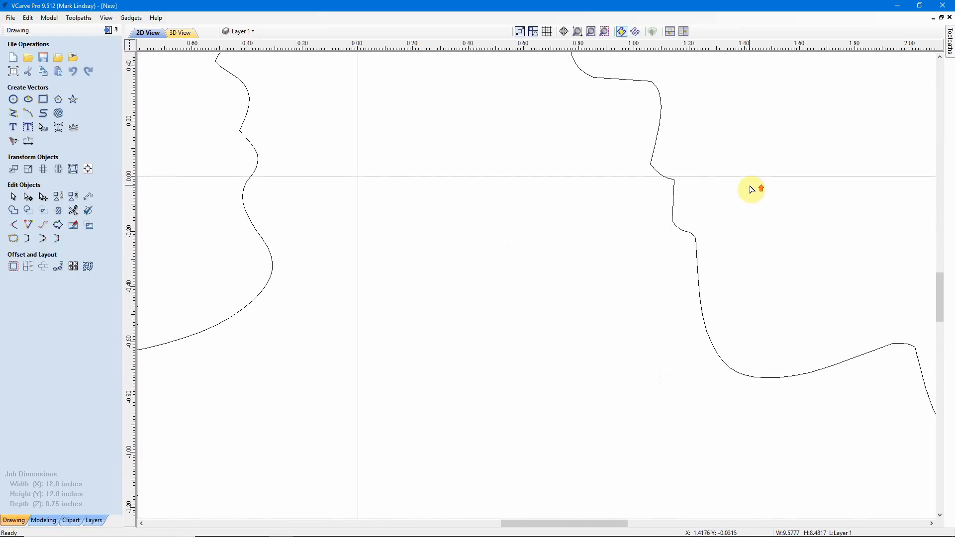
scroll(751, 189, "up", 2)
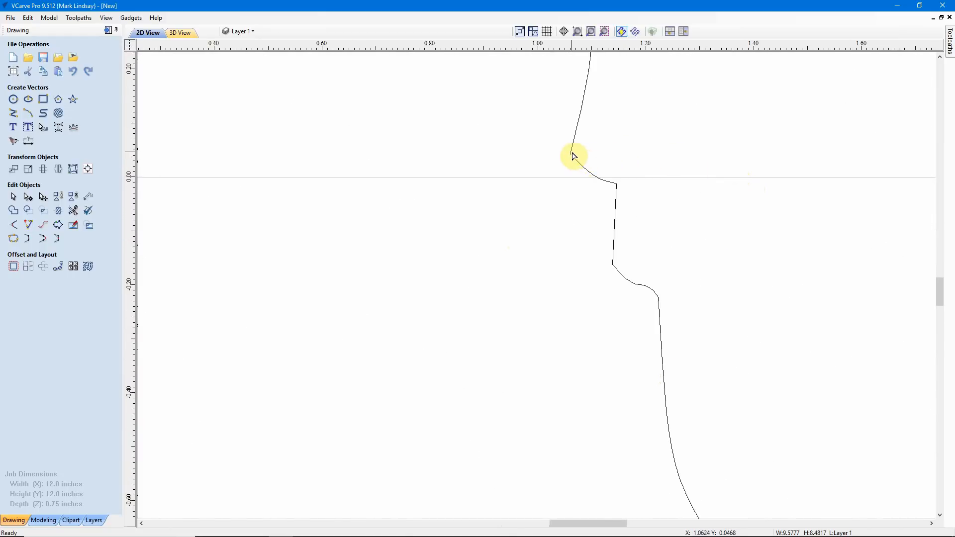
scroll(572, 158, "up", 2)
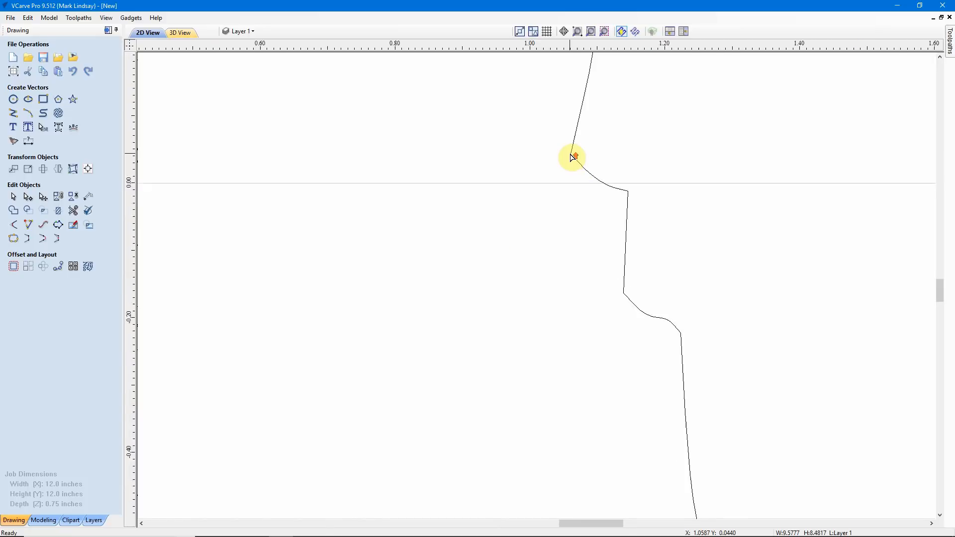
left_click(575, 160)
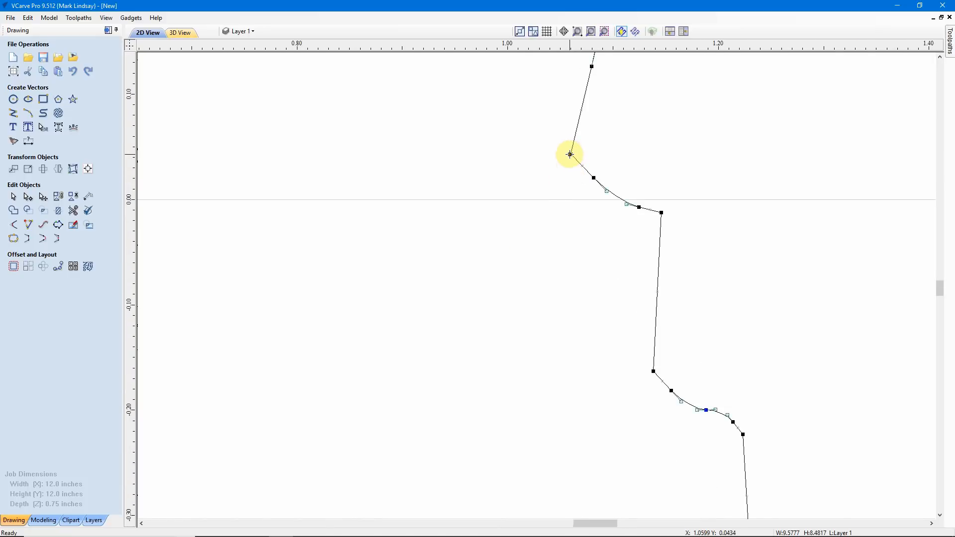
scroll(570, 155, "up", 3)
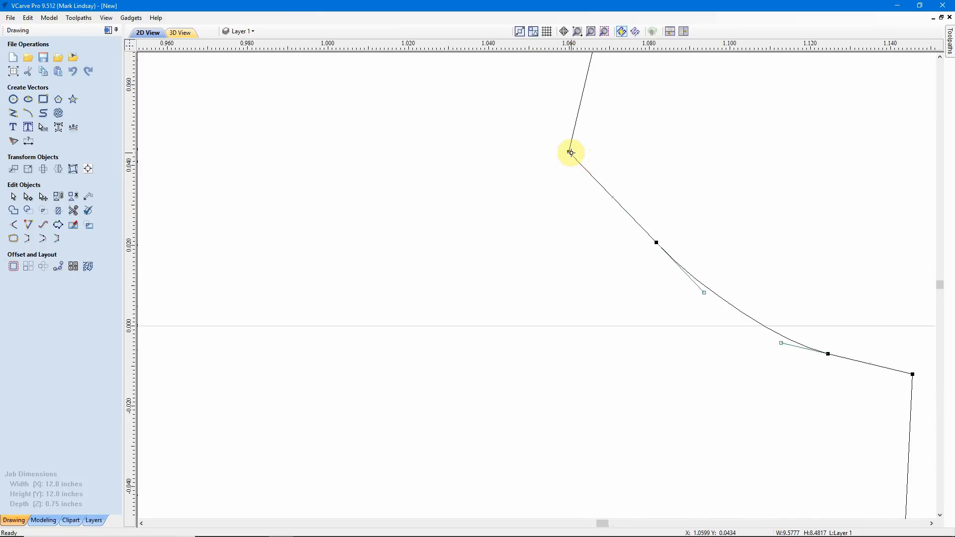
right_click(569, 152)
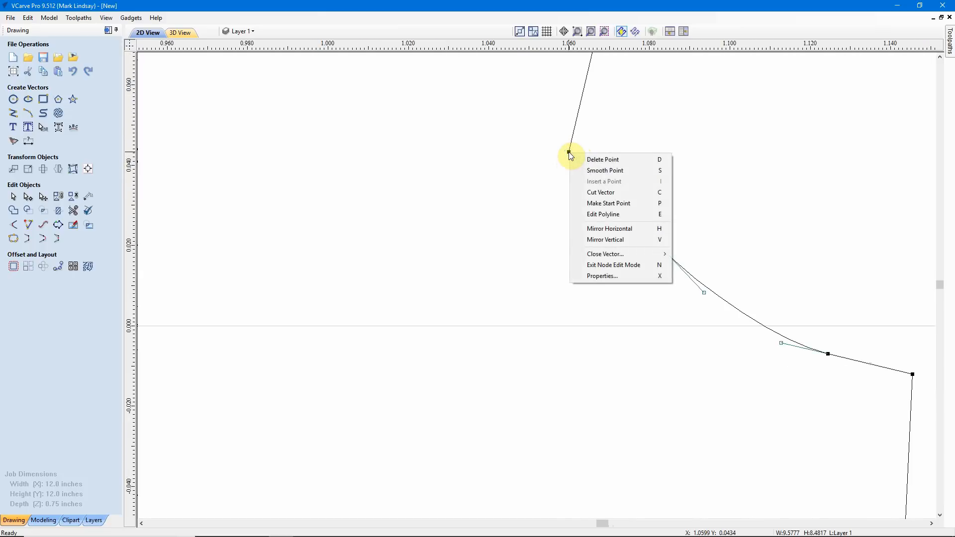
left_click(604, 171)
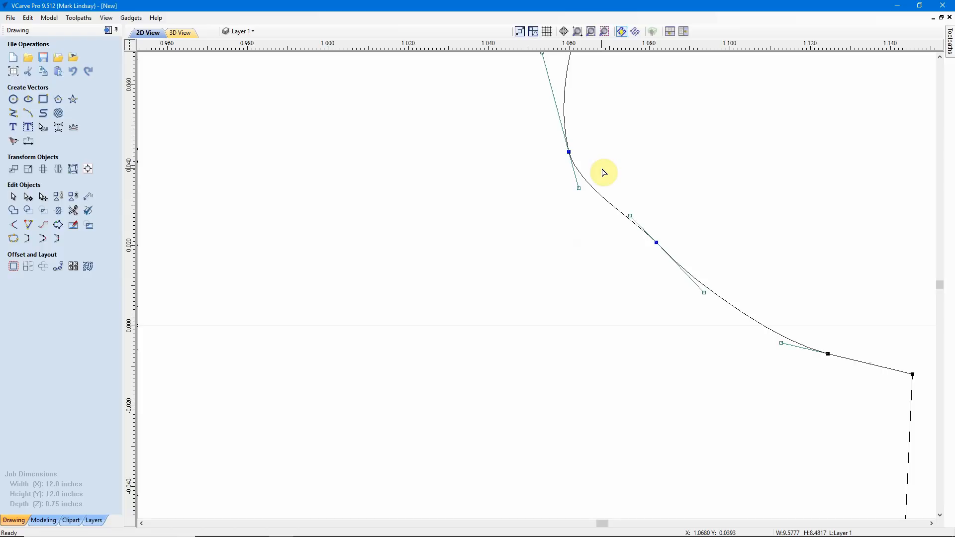
- Examine the smoothed lip node's curve and handles, both close up and along the right face's profile
scroll(610, 184, "down", 1)
scroll(609, 184, "down", 3)
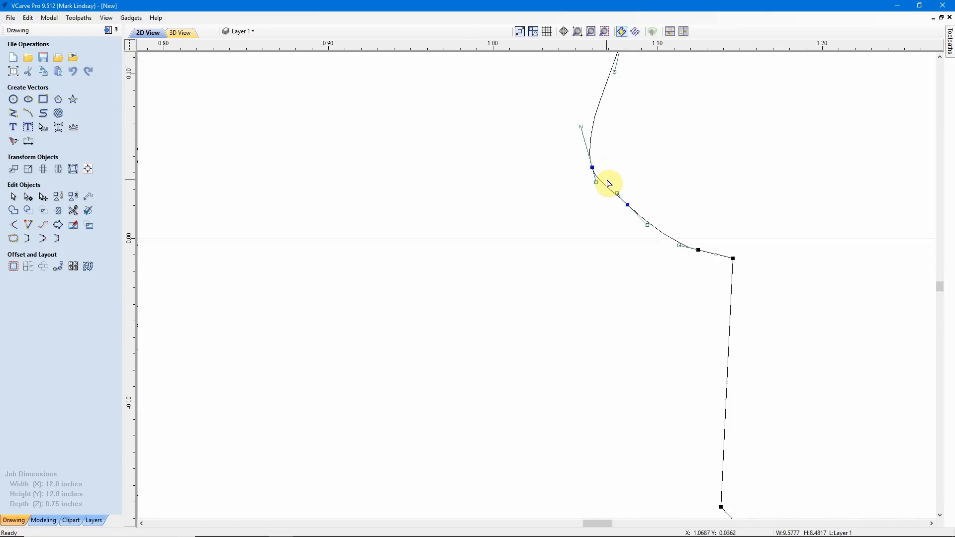
scroll(610, 183, "down", 1)
scroll(619, 171, "down", 2)
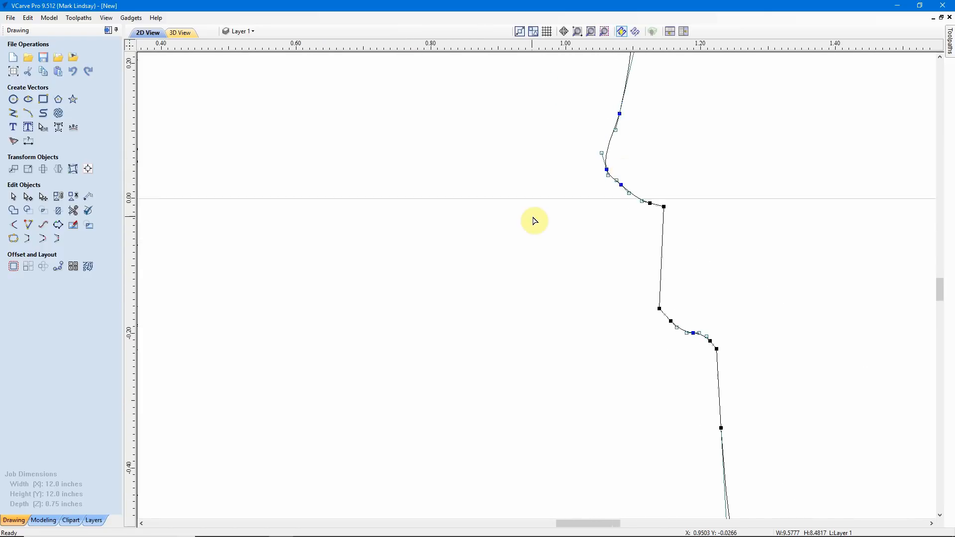
scroll(567, 219, "down", 2)
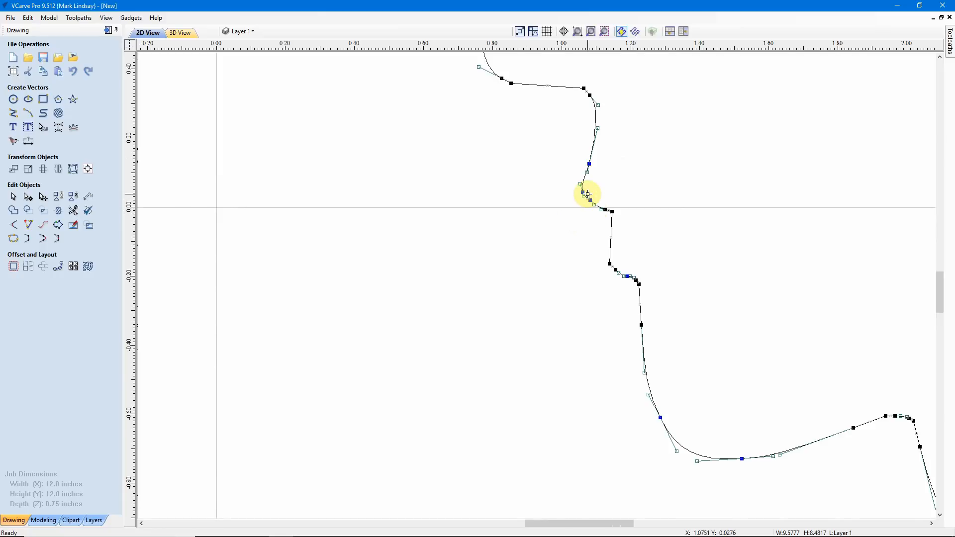
scroll(588, 192, "down", 2)
scroll(598, 187, "up", 4)
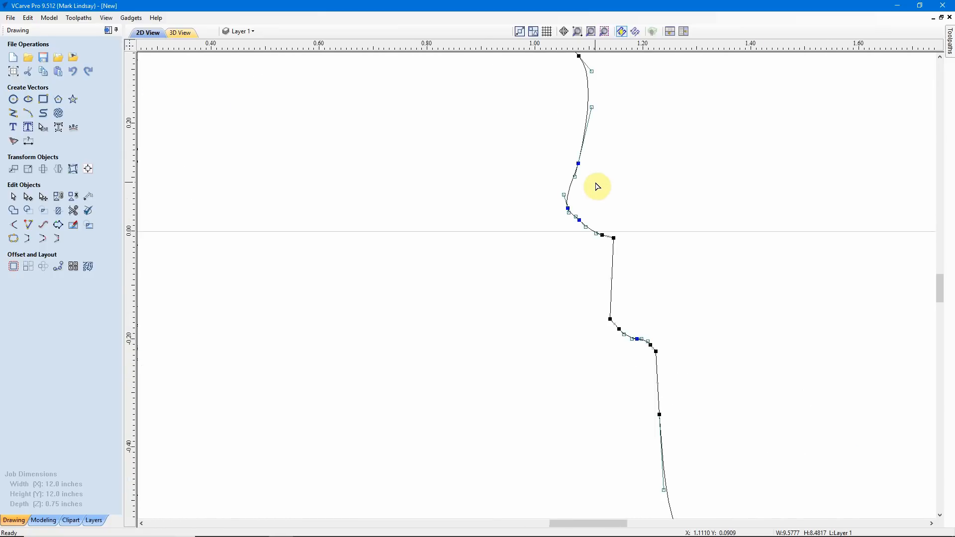
scroll(597, 187, "down", 1)
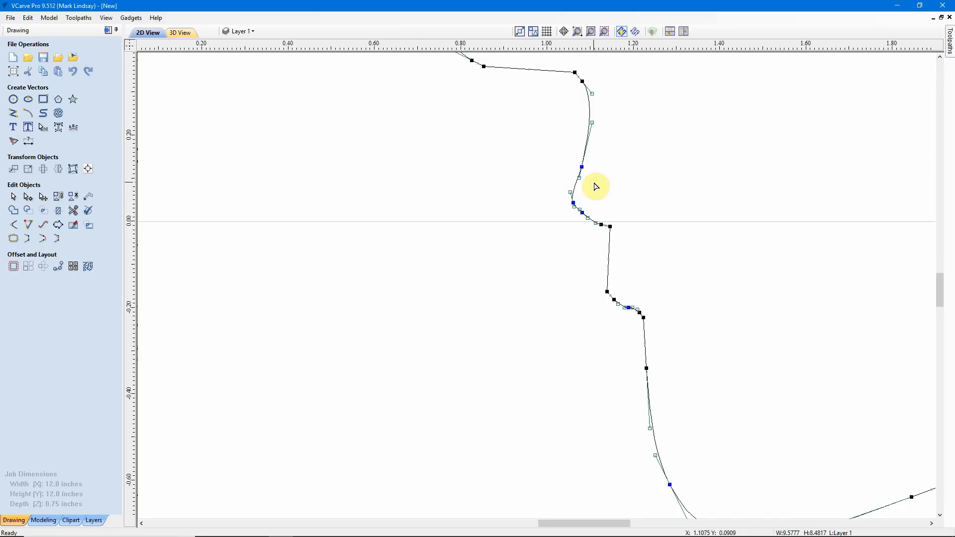
scroll(582, 186, "up", 4)
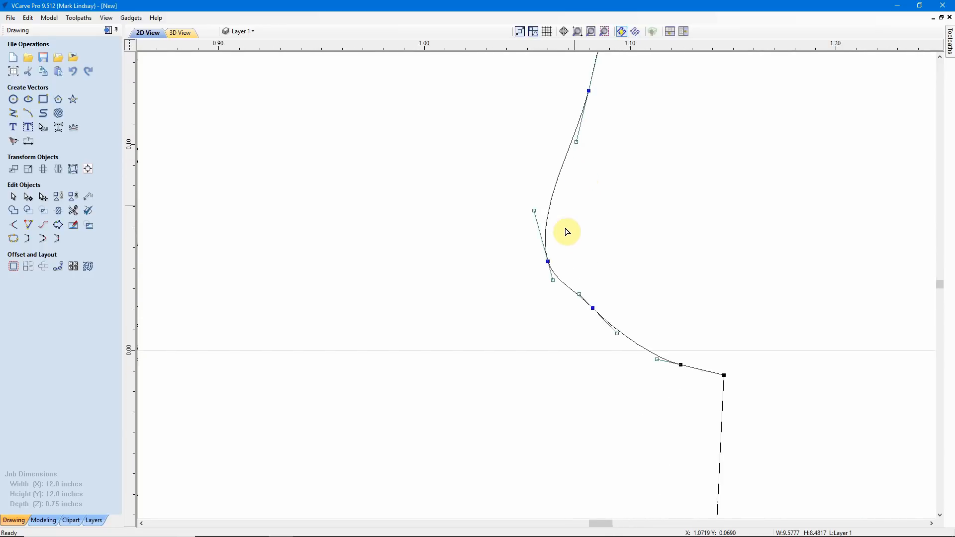
scroll(569, 266, "up", 2)
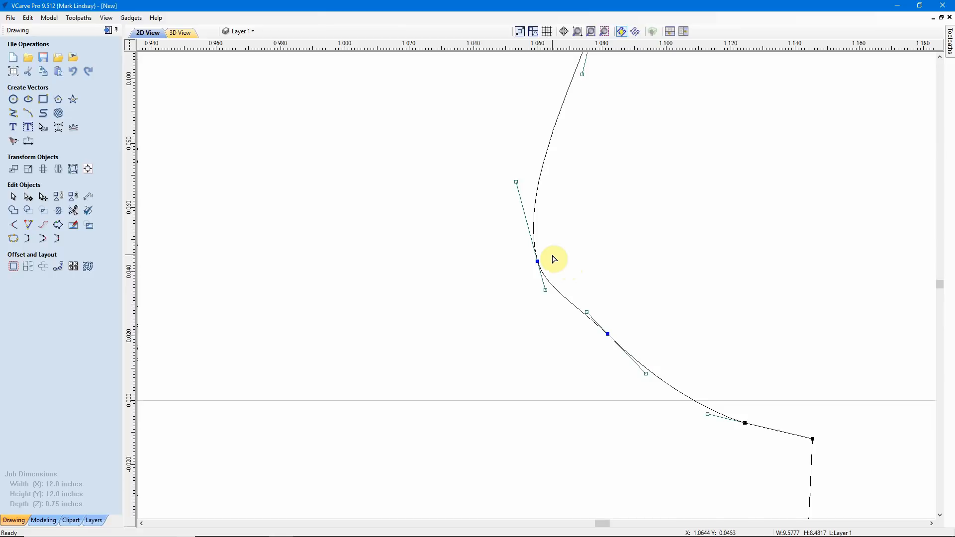
scroll(558, 255, "down", 2)
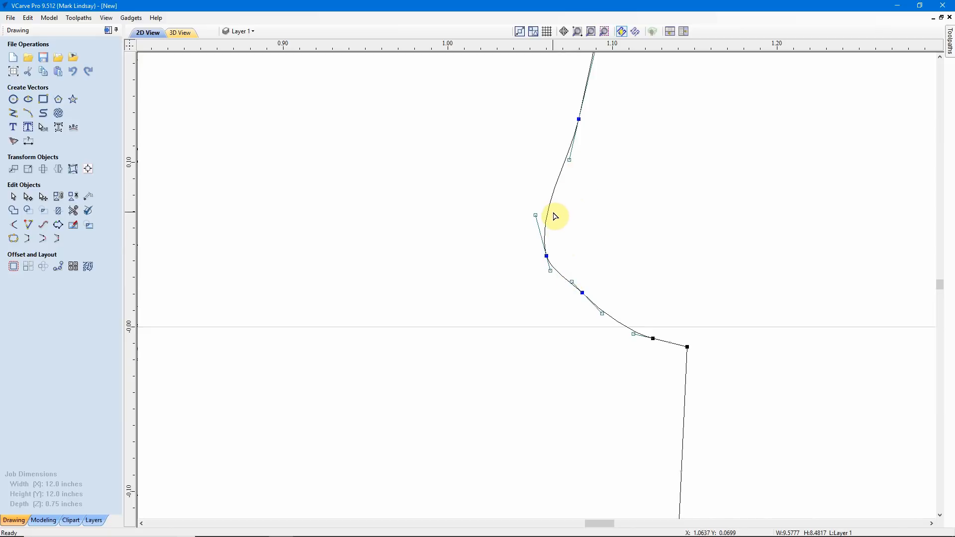
scroll(554, 215, "up", 1)
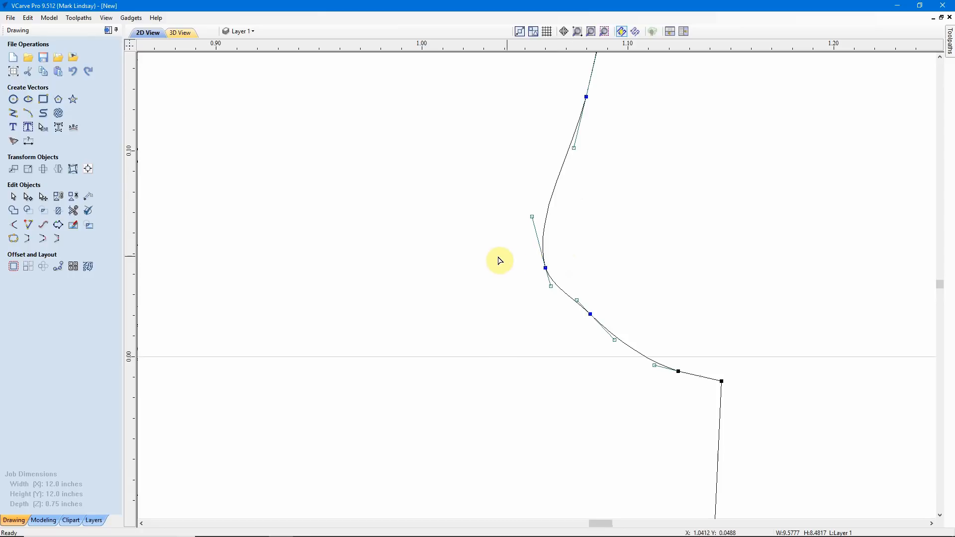
- Try swinging the smoothed lip node's upper handle outward and straightening the span above it, restoring the curve each time
left_click(532, 215)
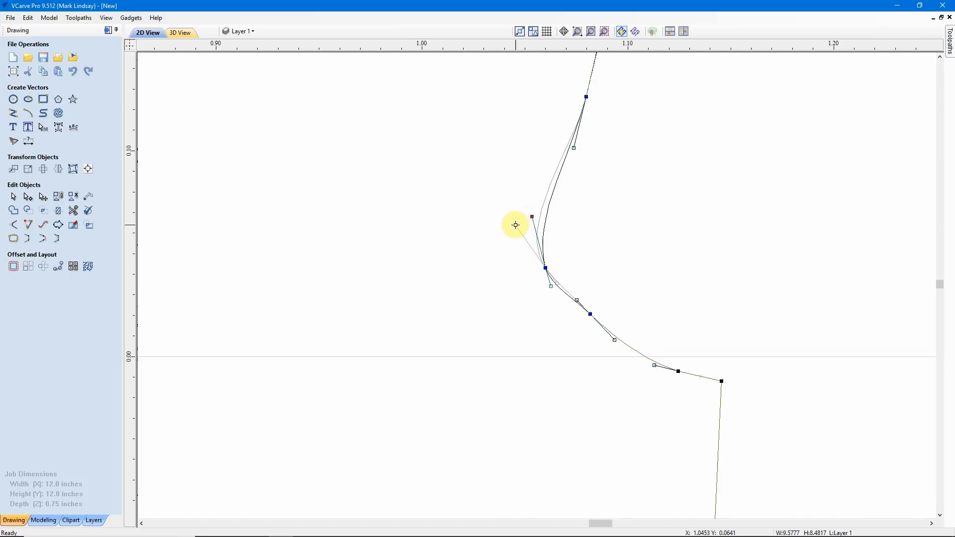
left_click_drag(508, 234, 531, 214)
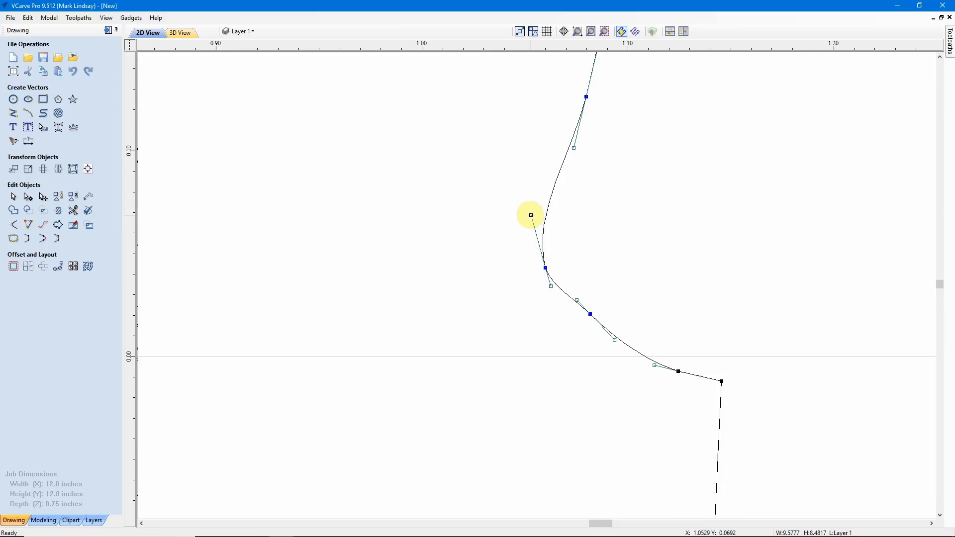
left_click_drag(531, 215, 516, 234)
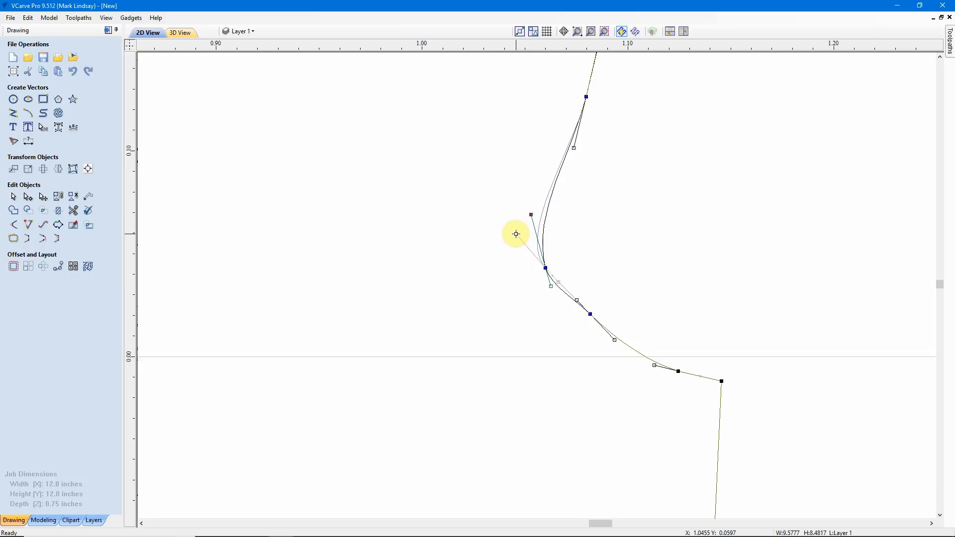
mouse_move(514, 234)
left_mouse_down()
mouse_move(508, 252)
mouse_move(532, 215)
left_mouse_up()
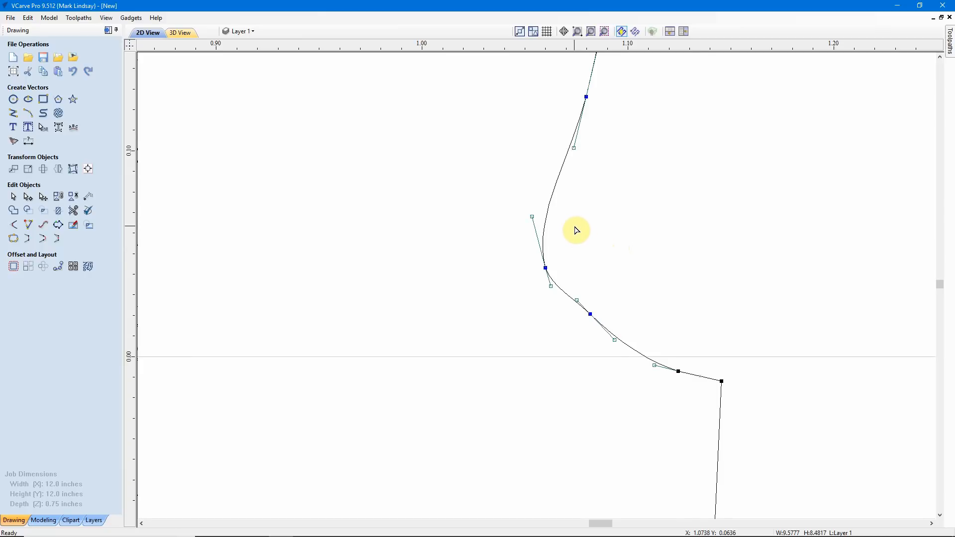
left_click(544, 266)
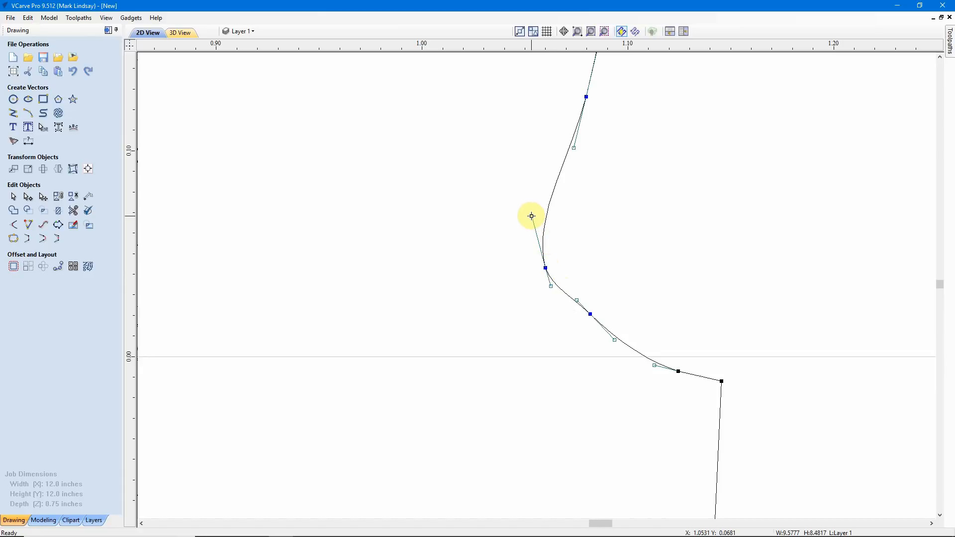
mouse_move(531, 217)
left_mouse_down()
mouse_move(524, 167)
mouse_move(533, 217)
left_mouse_up()
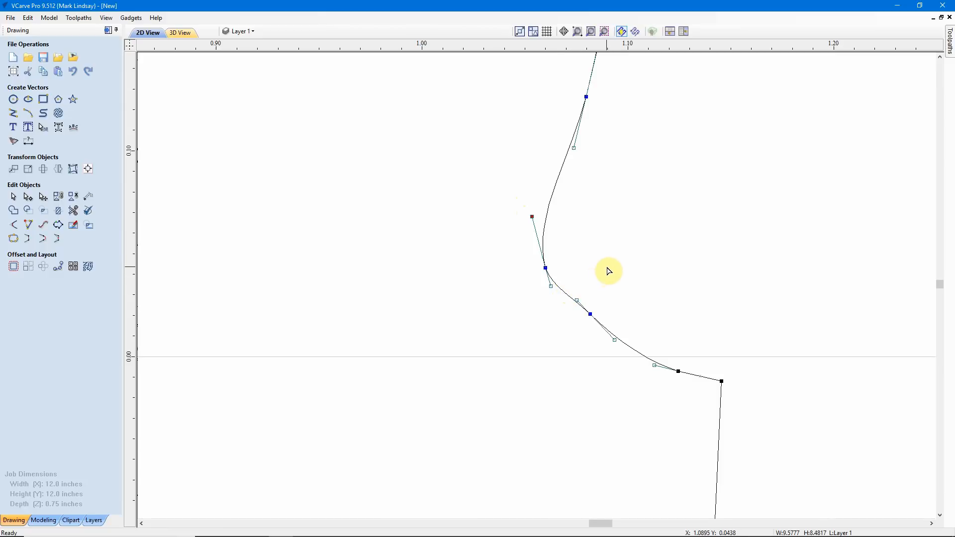
key("l")
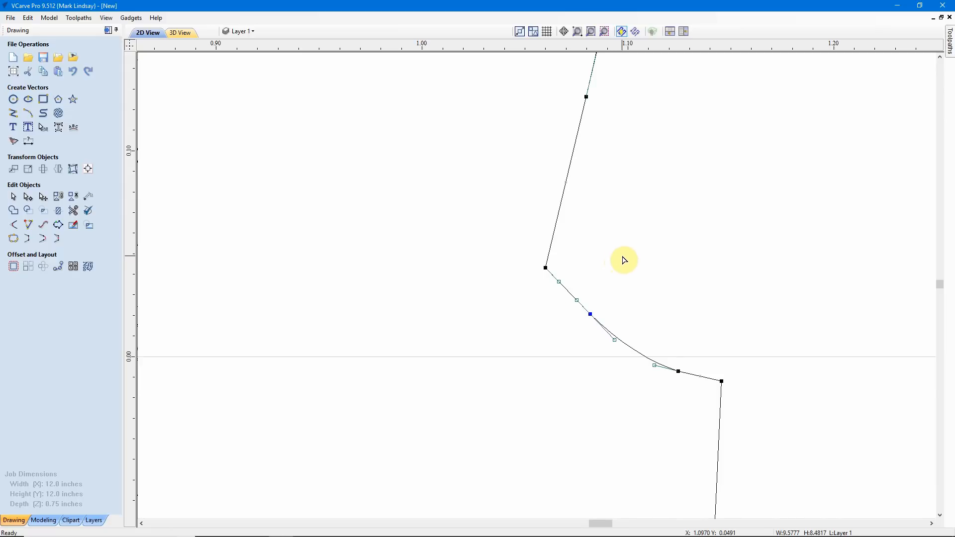
key("c")
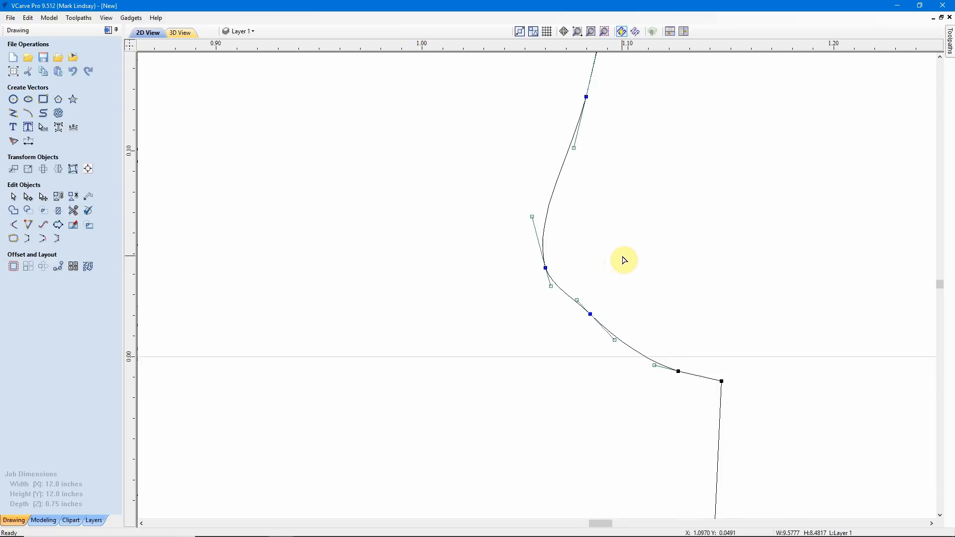
- Shorten the smoothed lip node's upper handle toward the node to tighten the curve, and leave node editing with the vector deselected
scroll(548, 268, "up", 3)
left_click(549, 271)
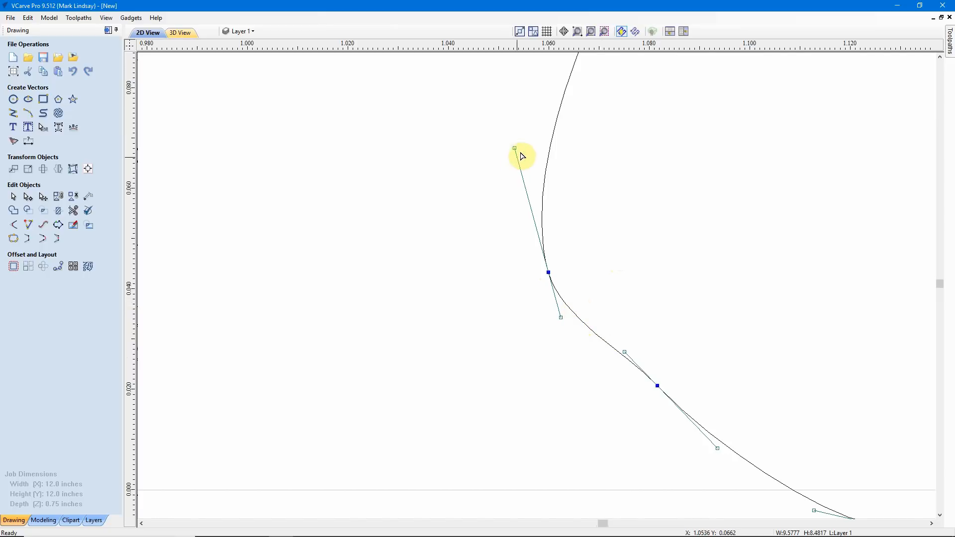
mouse_move(515, 149)
left_mouse_down()
mouse_move(506, 113)
mouse_move(515, 147)
mouse_move(461, 169)
mouse_move(513, 146)
mouse_move(525, 185)
left_mouse_up()
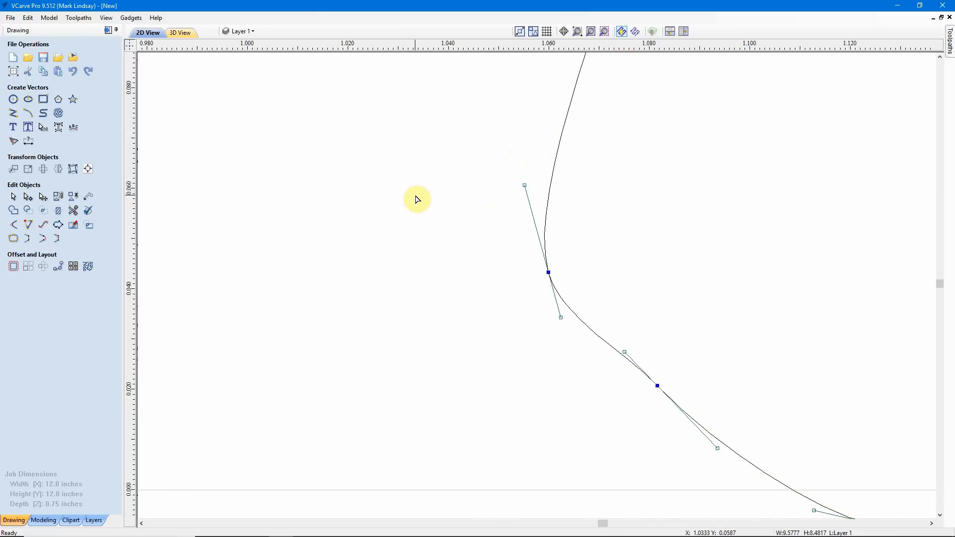
scroll(417, 200, "down", 5)
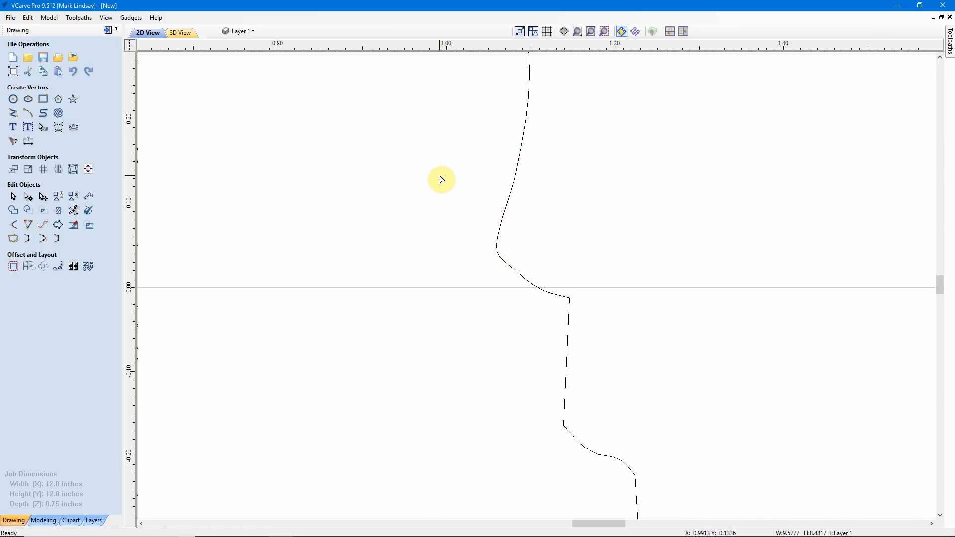
- Delete the sharp corner node at the back of the right head, at about X 4.01, Y 3.08, and leave node editing
scroll(442, 179, "down", 8)
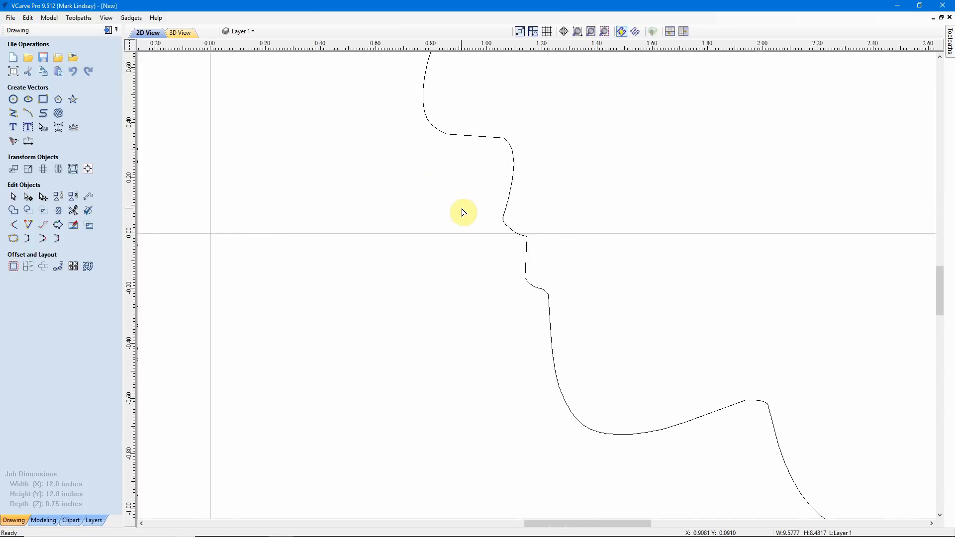
scroll(522, 214, "down", 2)
scroll(533, 234, "down", 3)
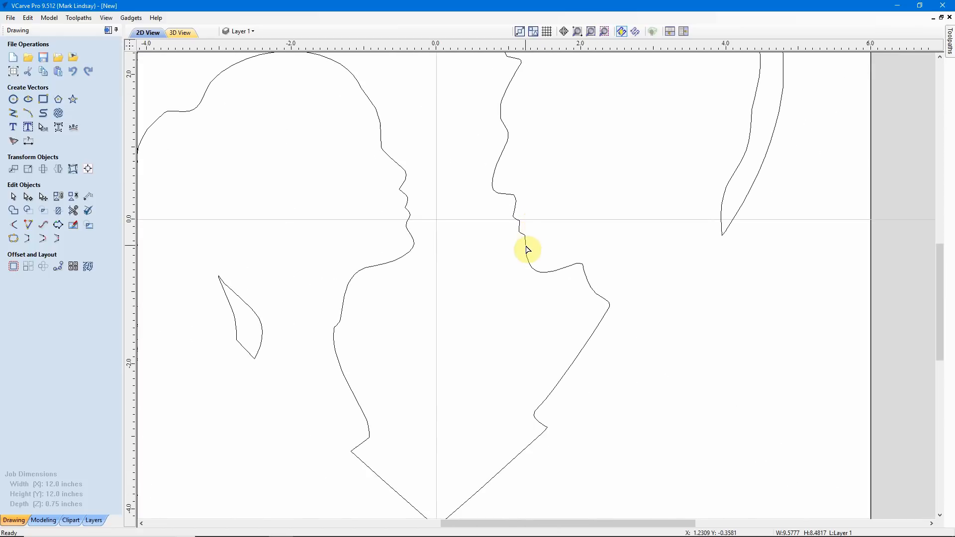
scroll(539, 258, "down", 2)
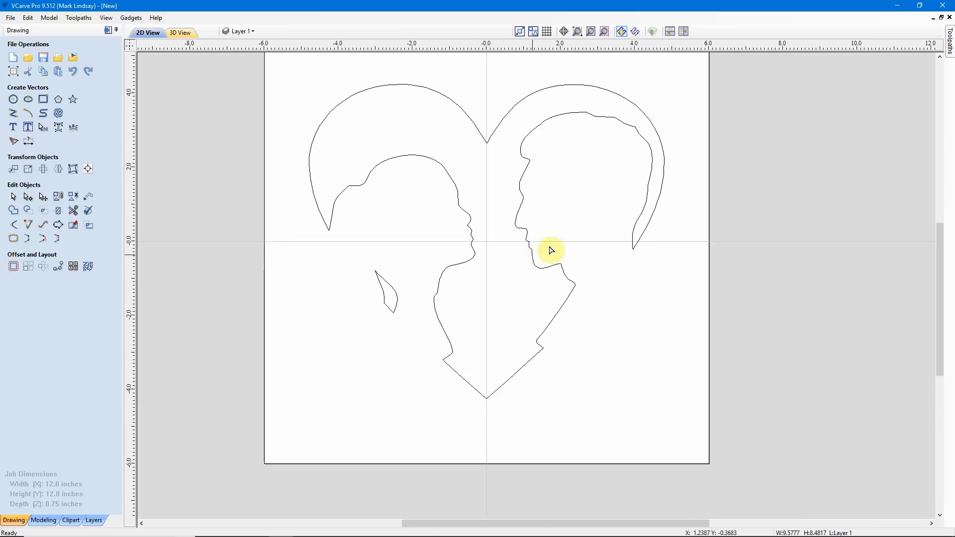
scroll(657, 127, "up", 1)
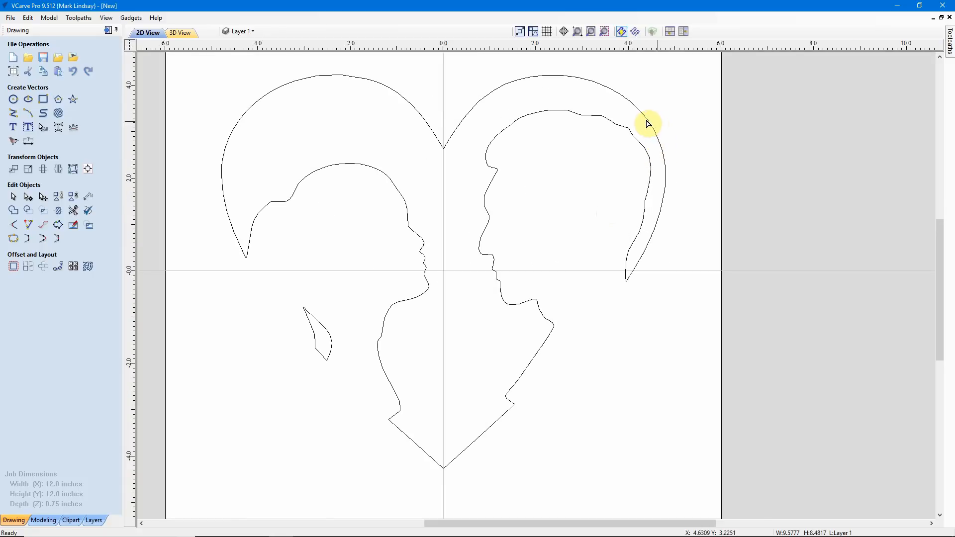
scroll(632, 127, "up", 2)
scroll(617, 134, "up", 5)
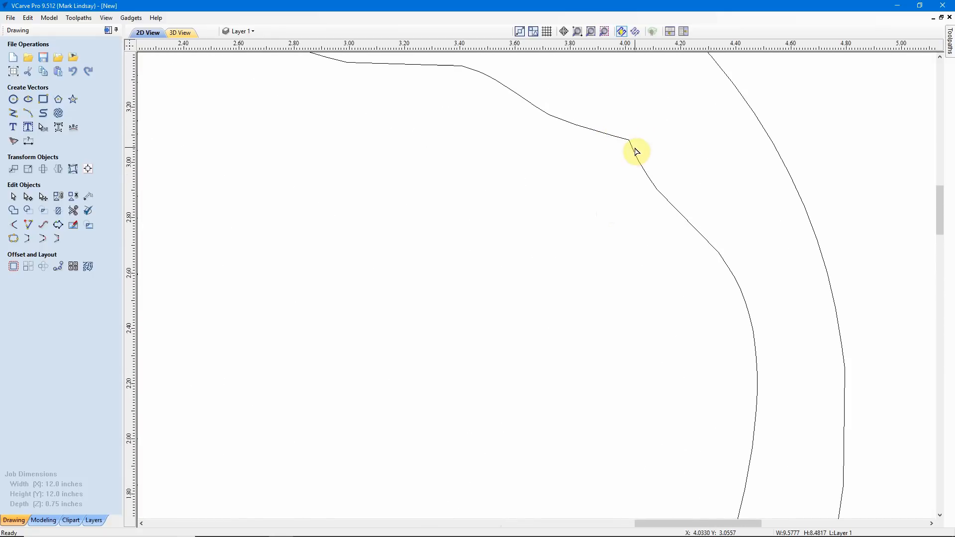
left_click(634, 155)
scroll(627, 149, "up", 2)
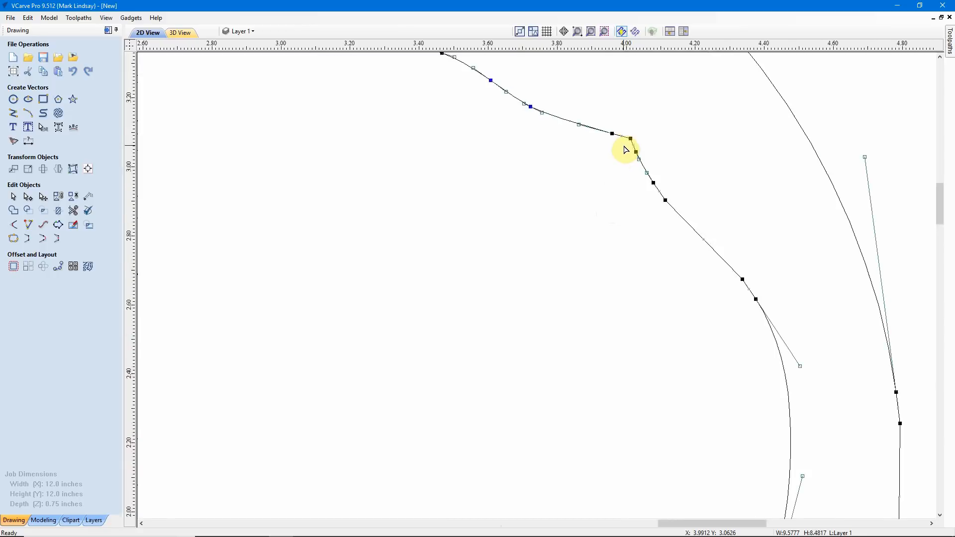
scroll(625, 150, "up", 2)
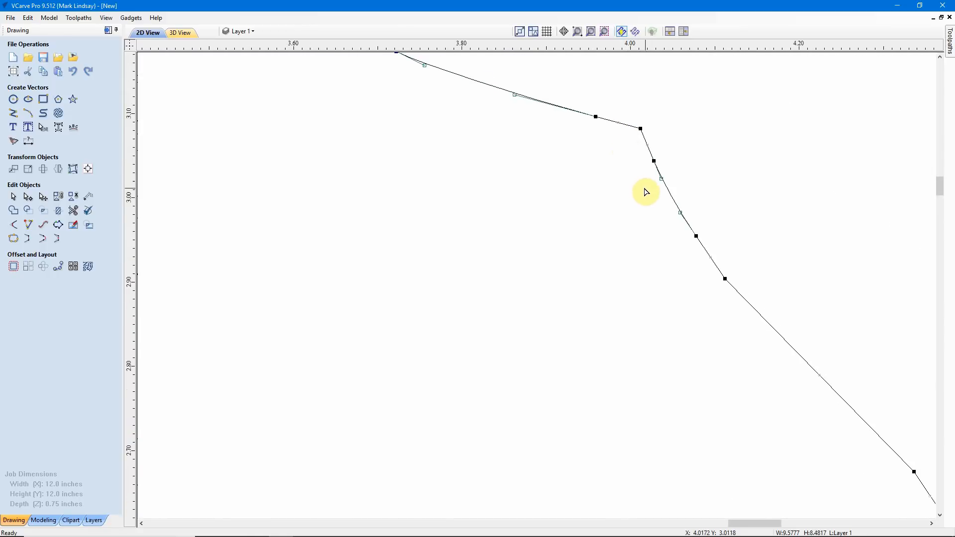
right_click(641, 128)
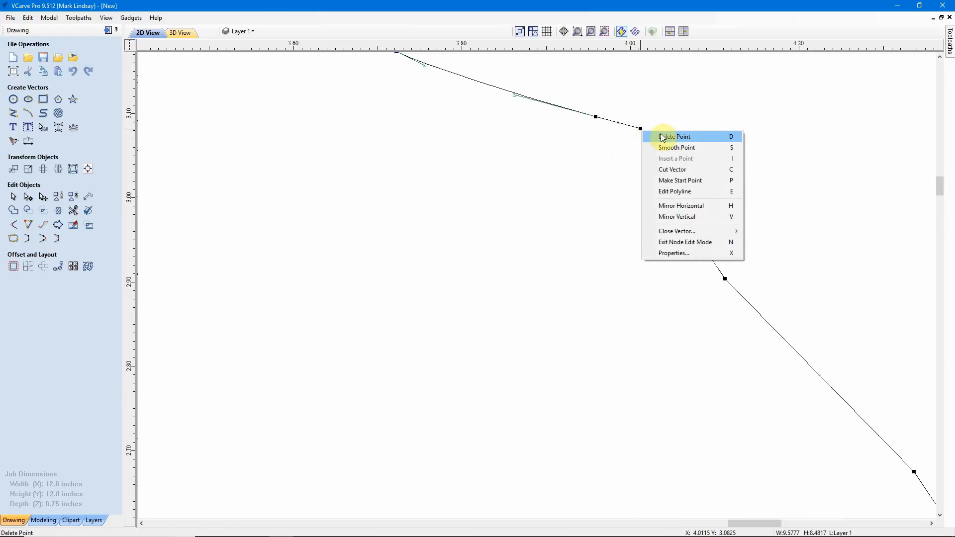
left_click(664, 137)
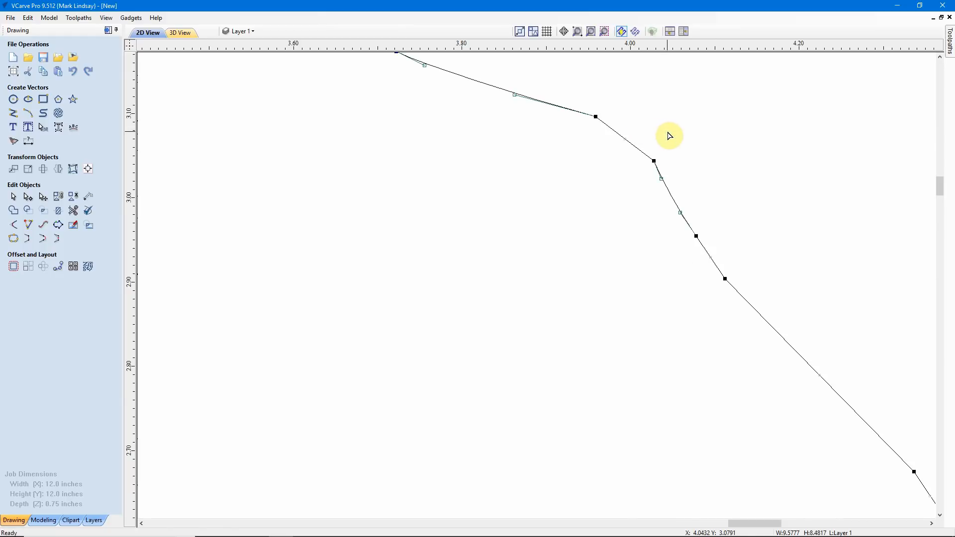
scroll(669, 136, "down", 6)
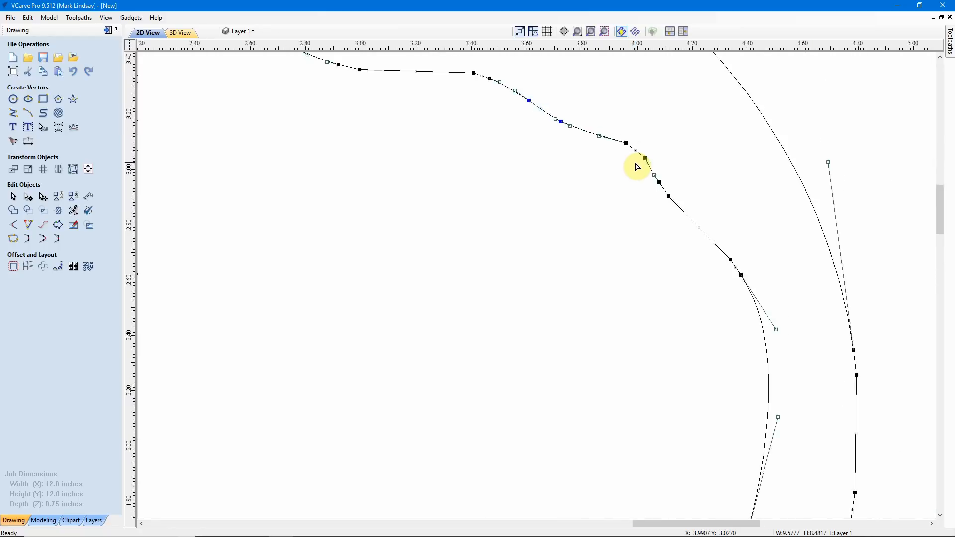
scroll(637, 168, "down", 2)
key("Escape")
scroll(625, 177, "down", 4)
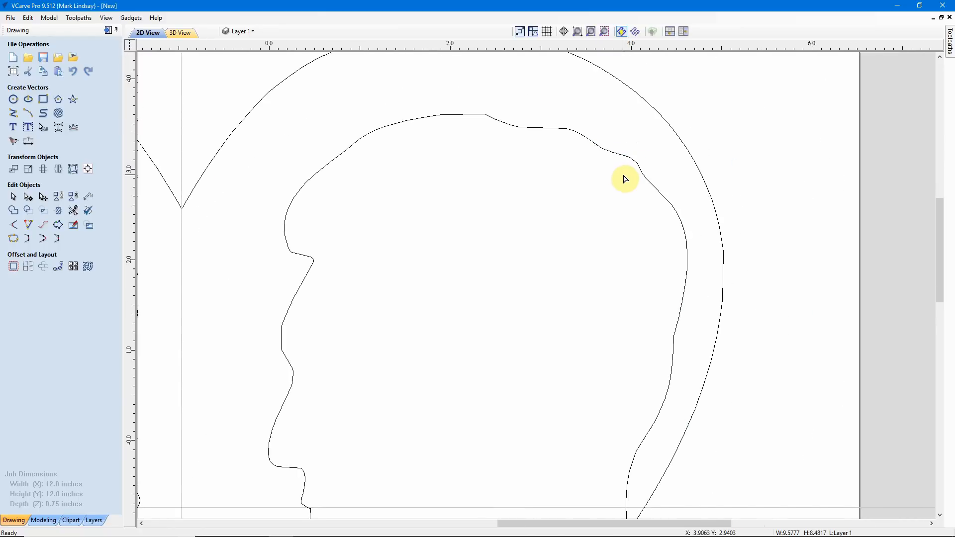
scroll(623, 186, "down", 1)
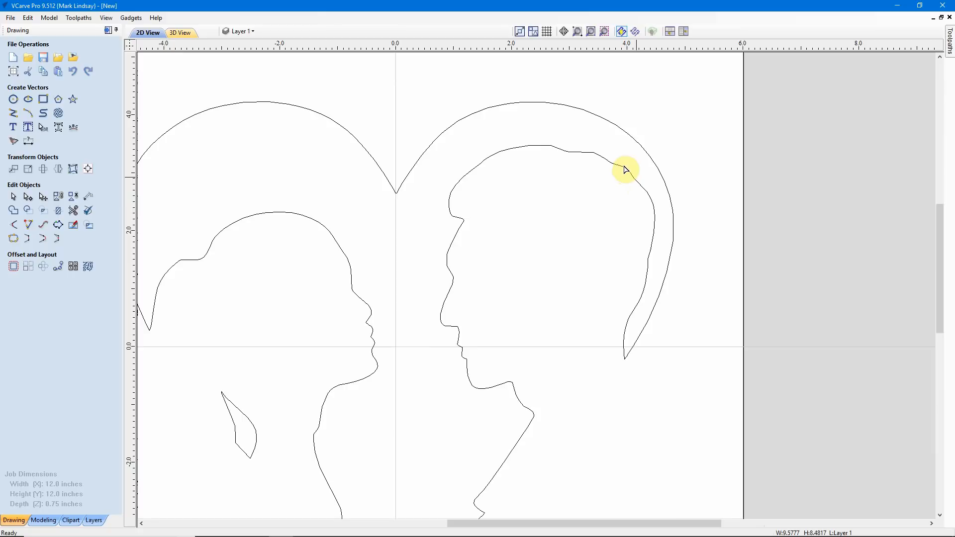
scroll(625, 182, "down", 3)
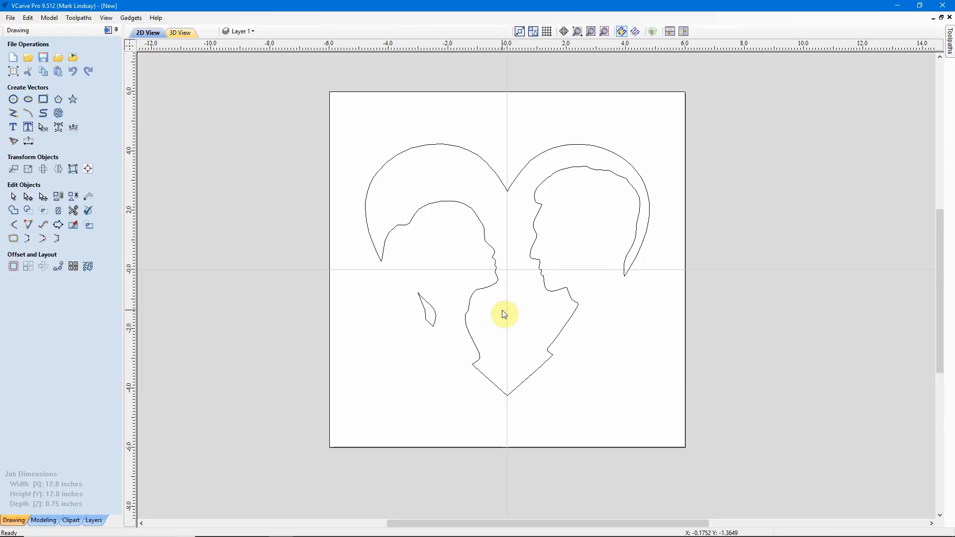
- Inspect the nodes along the whole heart silhouette in node editing, especially around the right head, and leave the vector deselected
left_click(554, 292)
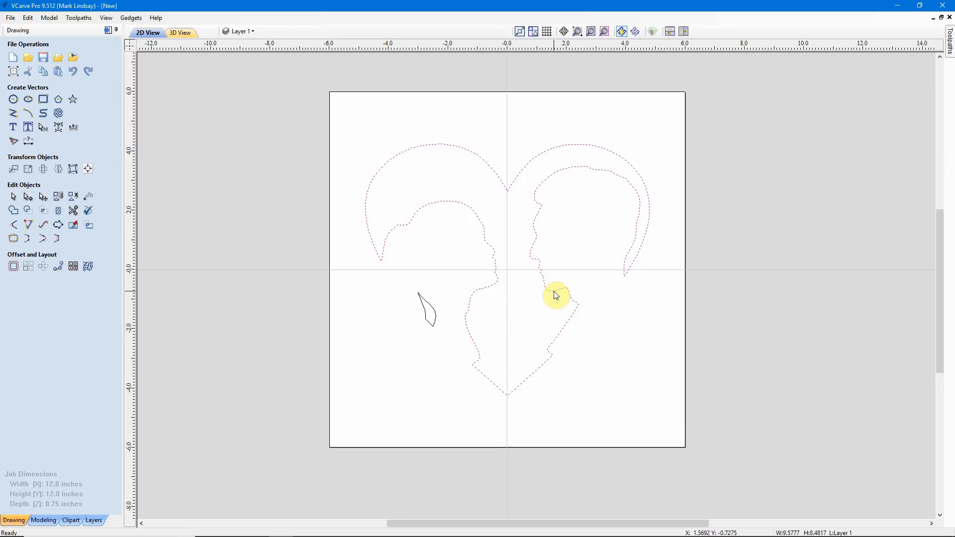
key("n")
scroll(608, 180, "up", 2)
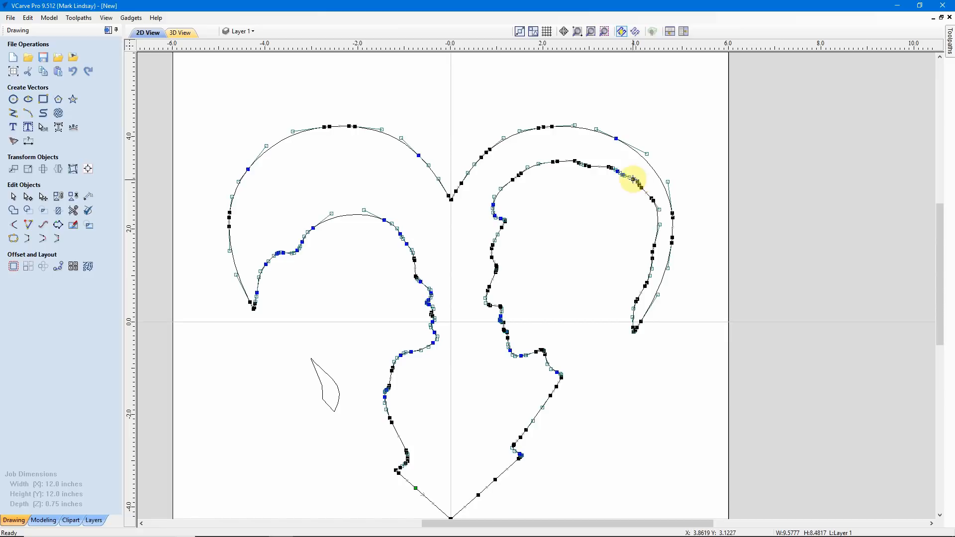
scroll(514, 188, "up", 2)
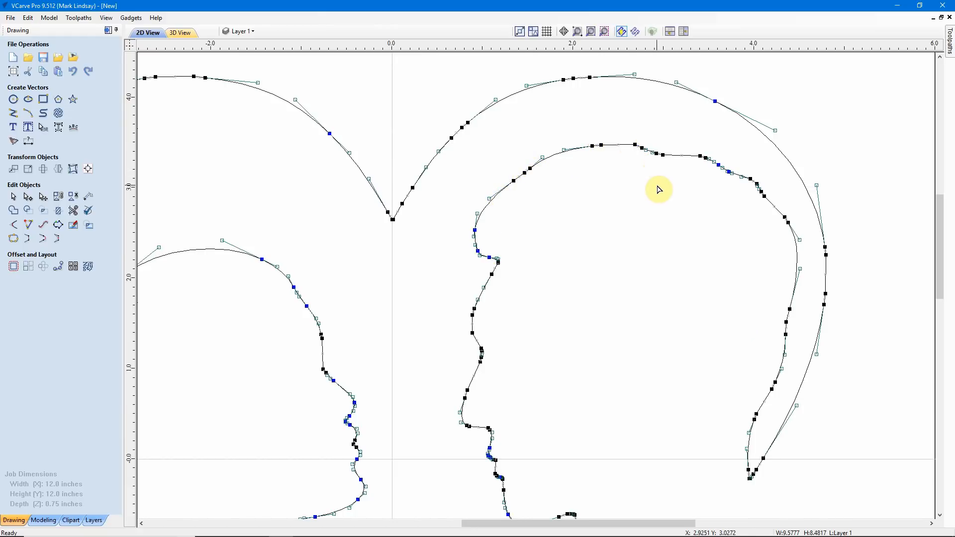
scroll(667, 195, "down", 2)
scroll(703, 203, "down", 1)
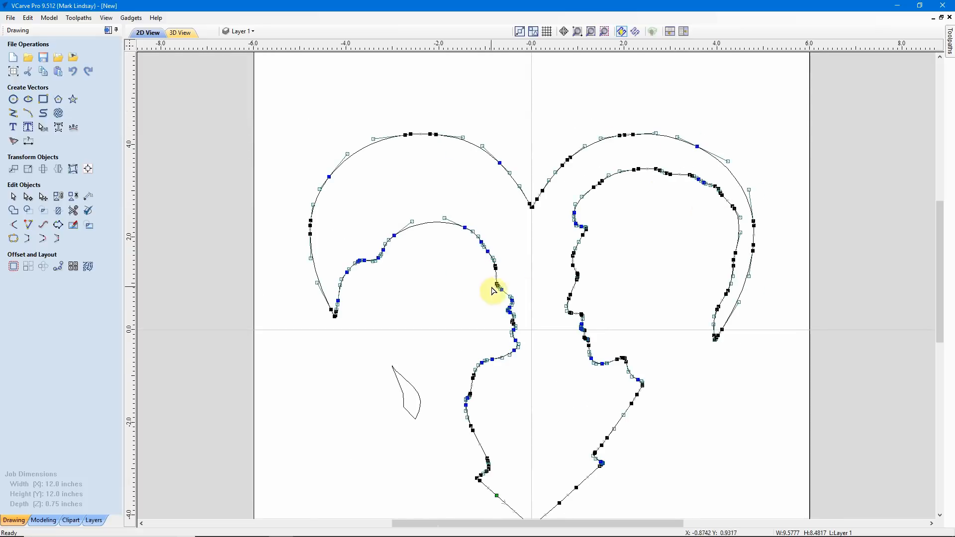
left_click(658, 282)
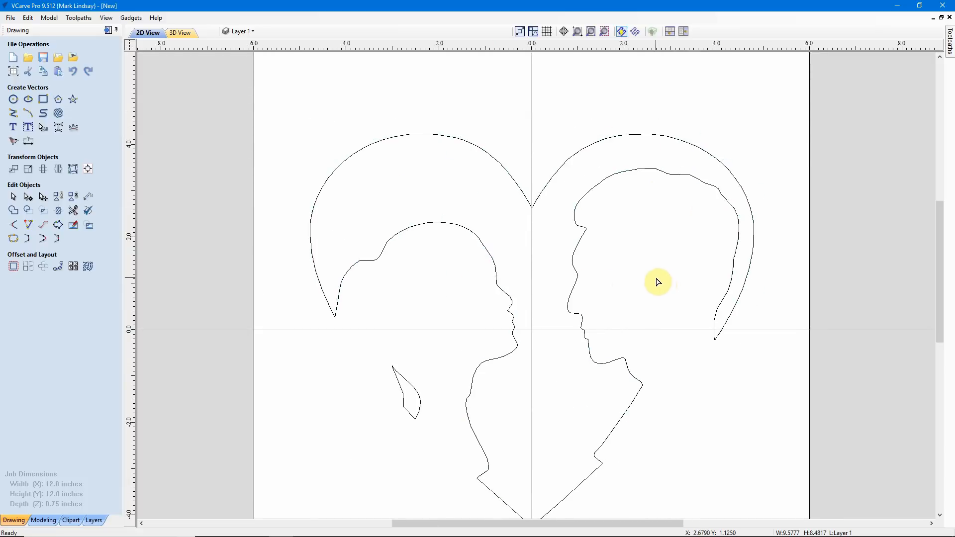
scroll(669, 279, "down", 1)
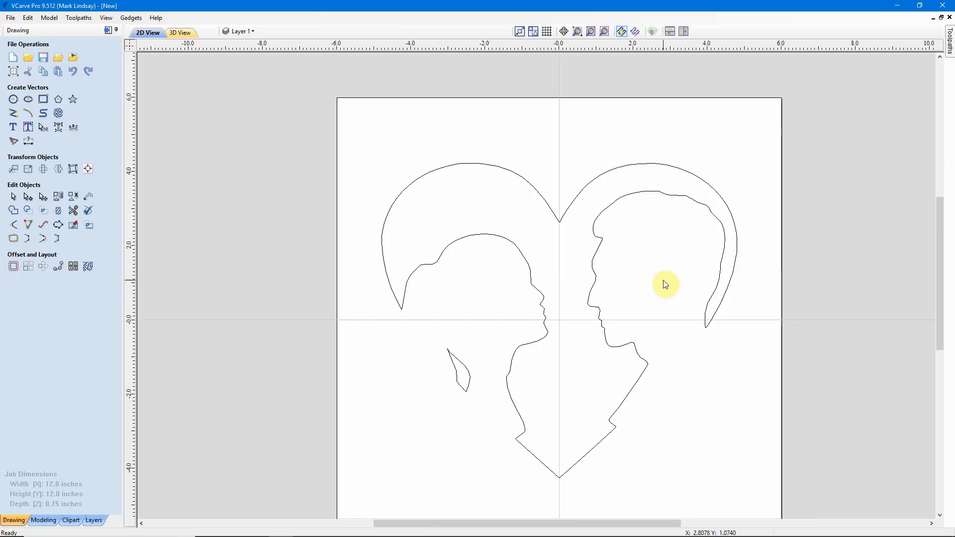
- Examine the closely spaced nodes at the heart's lower right tip and along the right profile in node editing
left_click_drag(626, 301, 596, 342)
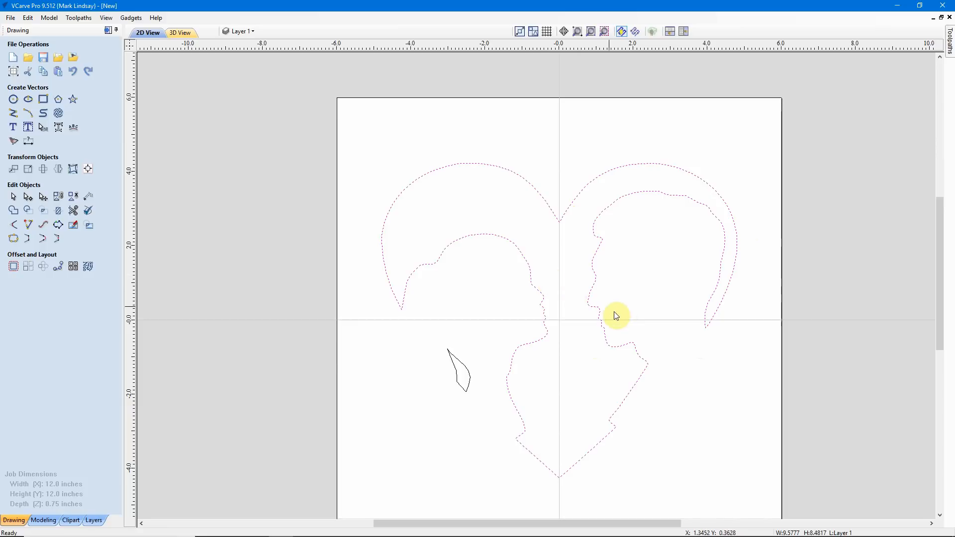
key("n")
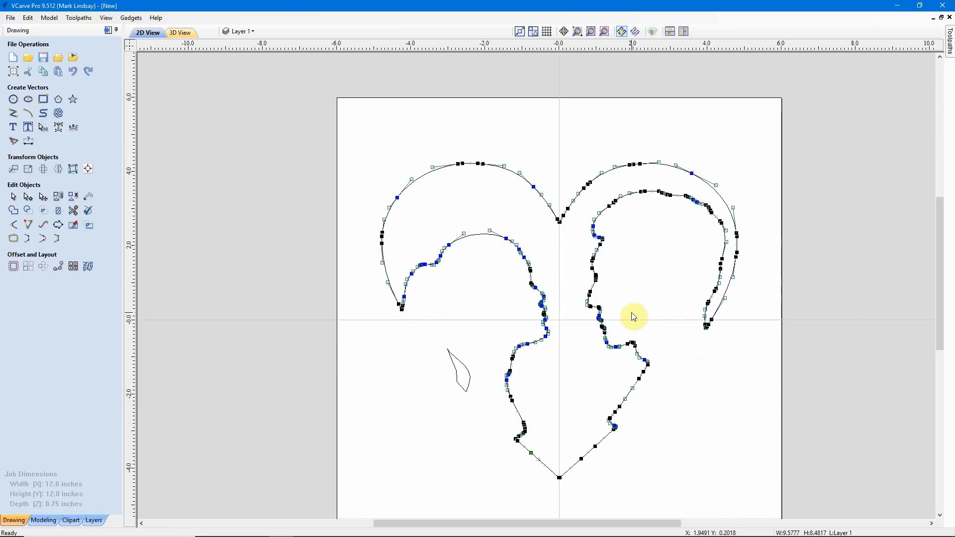
scroll(731, 329, "up", 1)
scroll(732, 329, "up", 1)
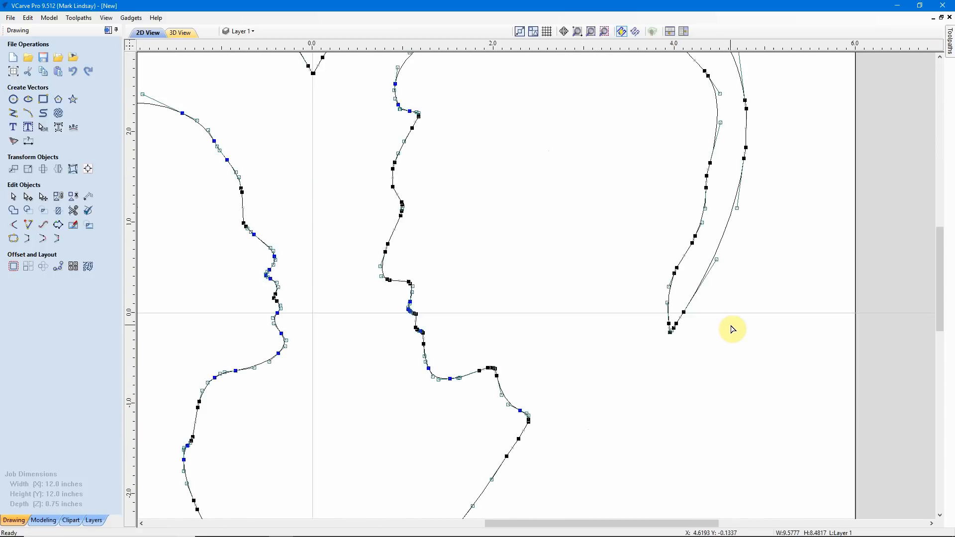
scroll(684, 336, "up", 1)
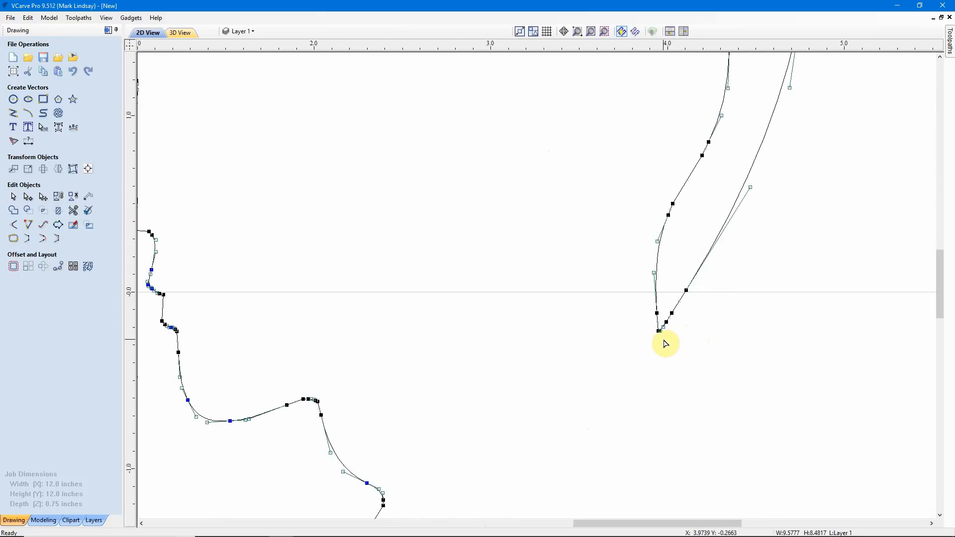
scroll(664, 341, "up", 4)
scroll(661, 333, "up", 4)
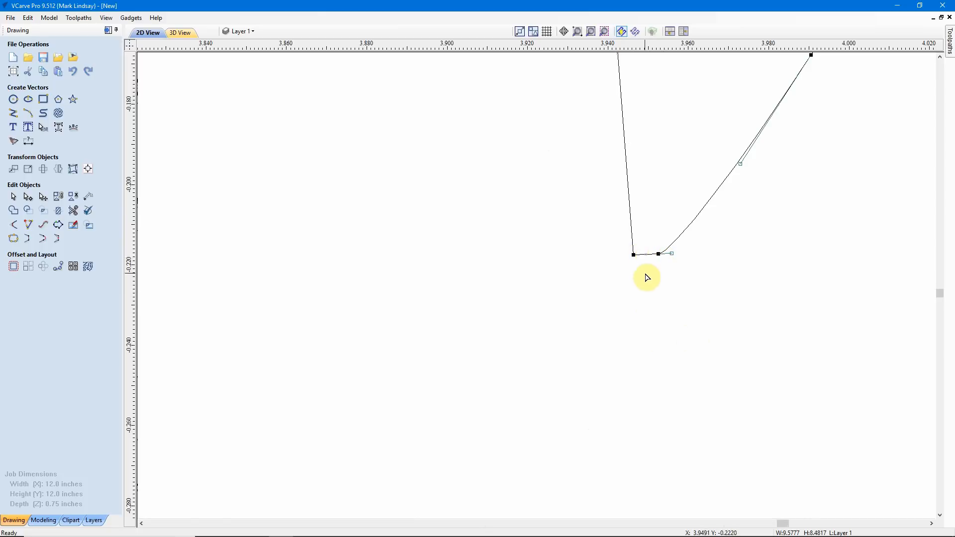
scroll(645, 275, "down", 2)
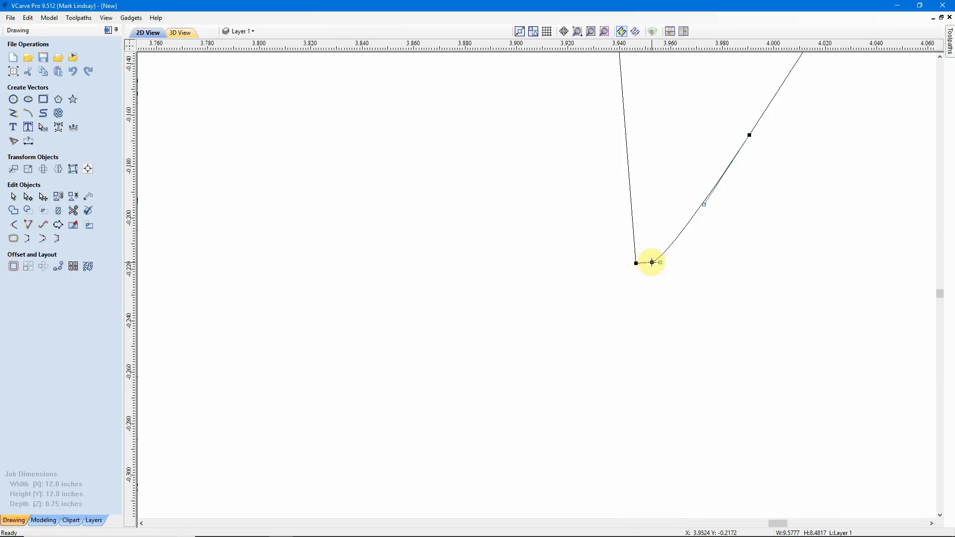
scroll(689, 247, "down", 4)
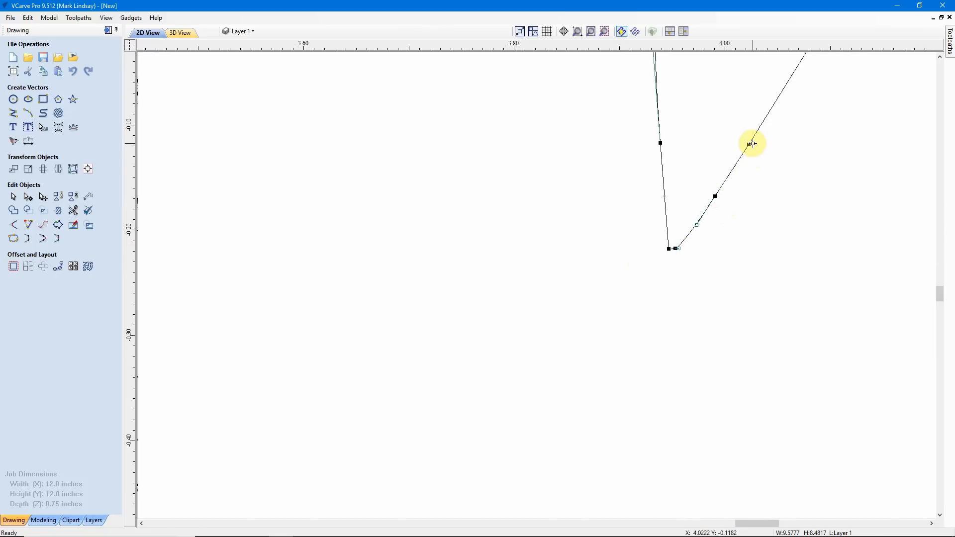
scroll(741, 219, "down", 5)
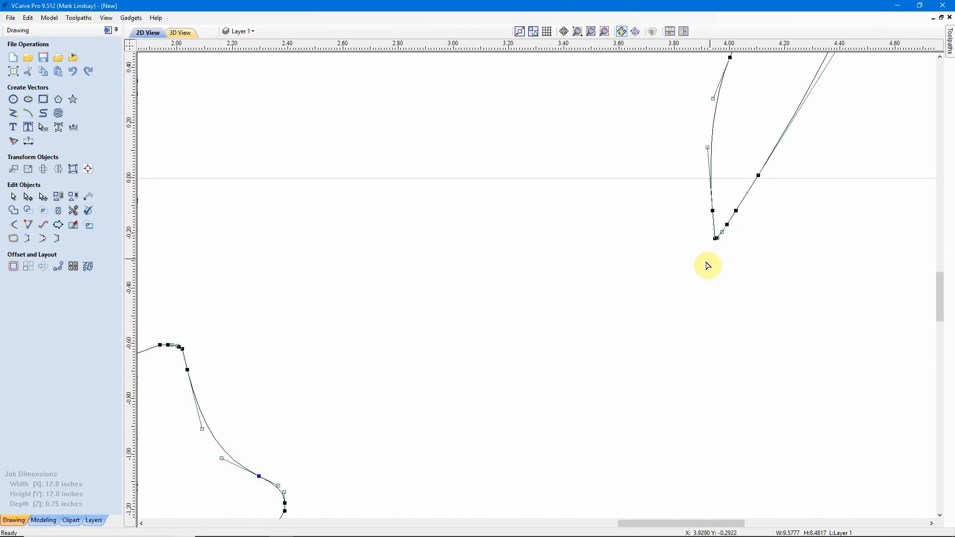
scroll(681, 269, "down", 5)
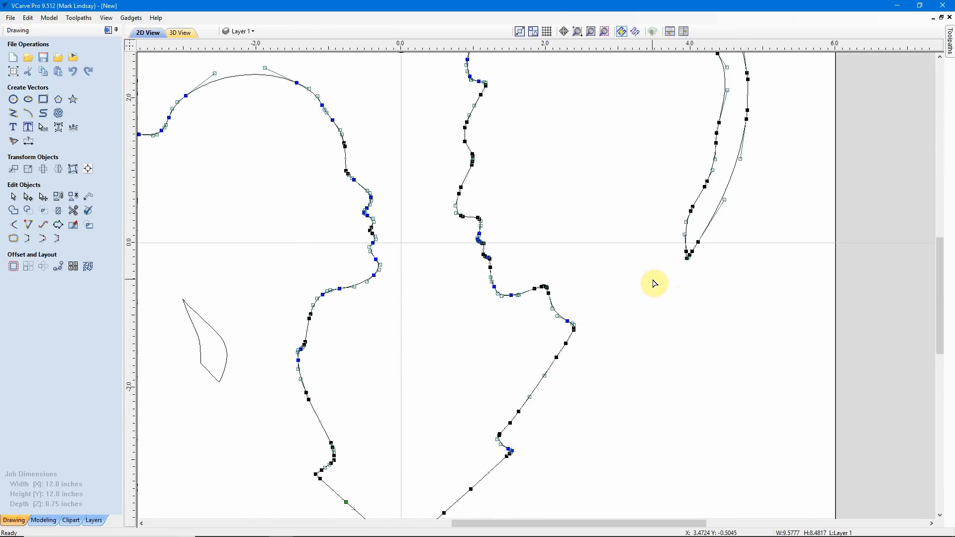
scroll(526, 275, "up", 4)
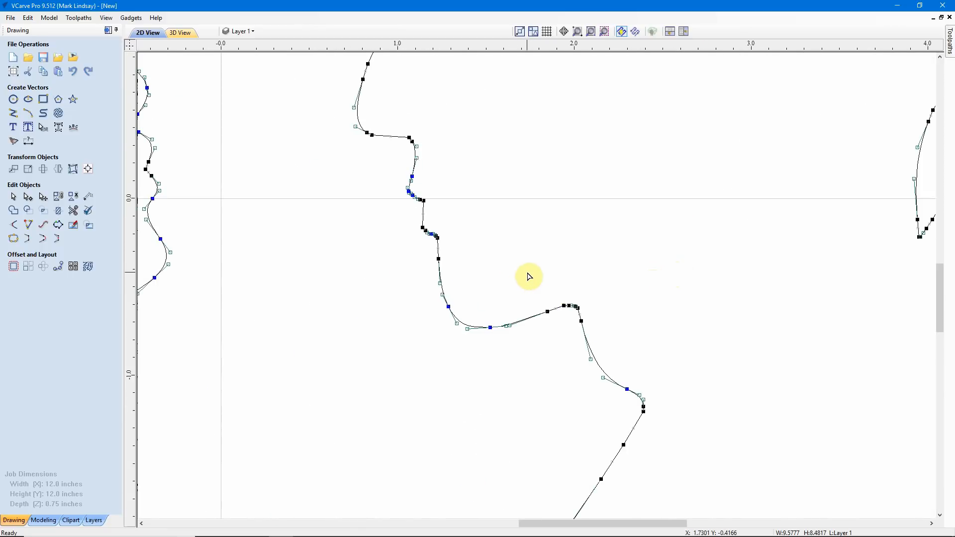
scroll(714, 295, "down", 4)
scroll(714, 295, "down", 5)
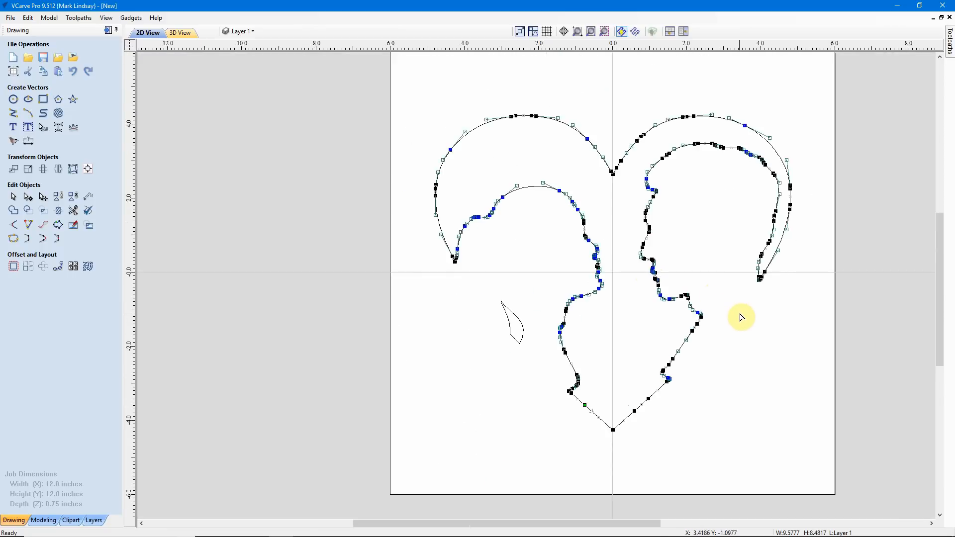
left_click(741, 319)
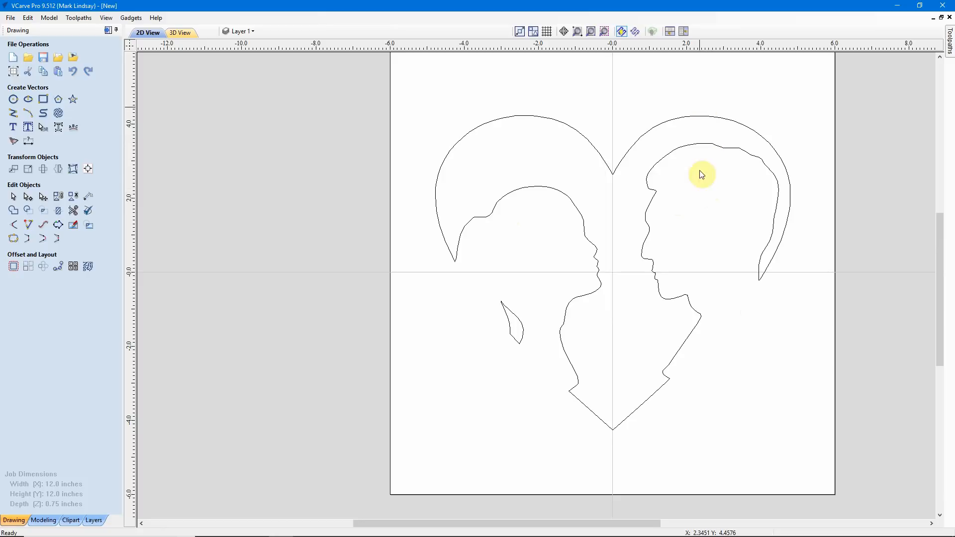
- Start Fit Curves to Vectors on the heart silhouette and examine its existing nodes, especially at the left tip and the right profile
left_click(647, 207)
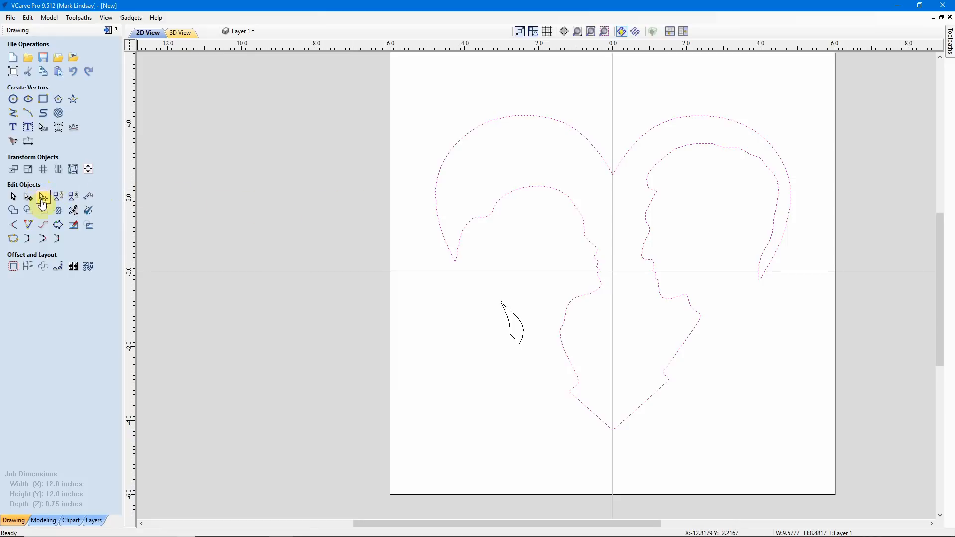
left_click(44, 227)
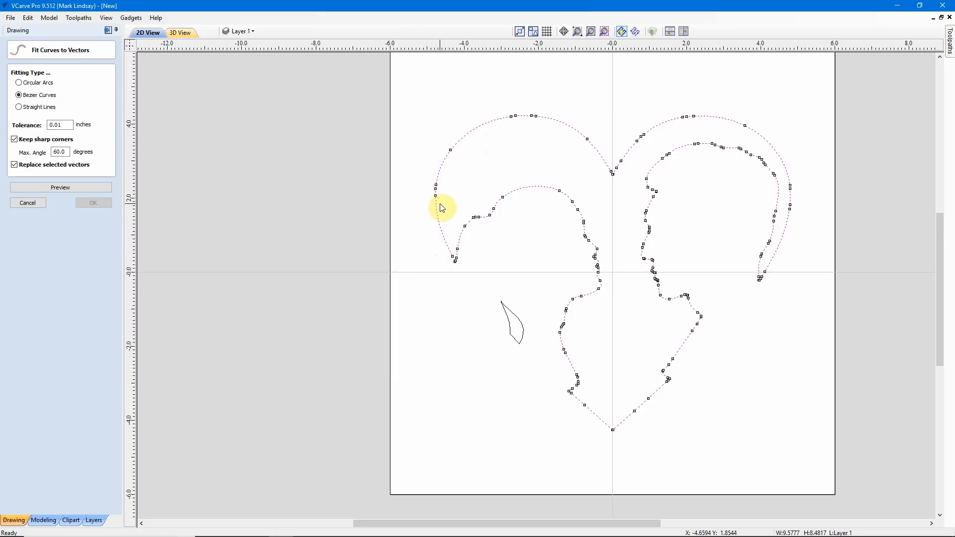
scroll(442, 207, "up", 3)
scroll(442, 194, "up", 2)
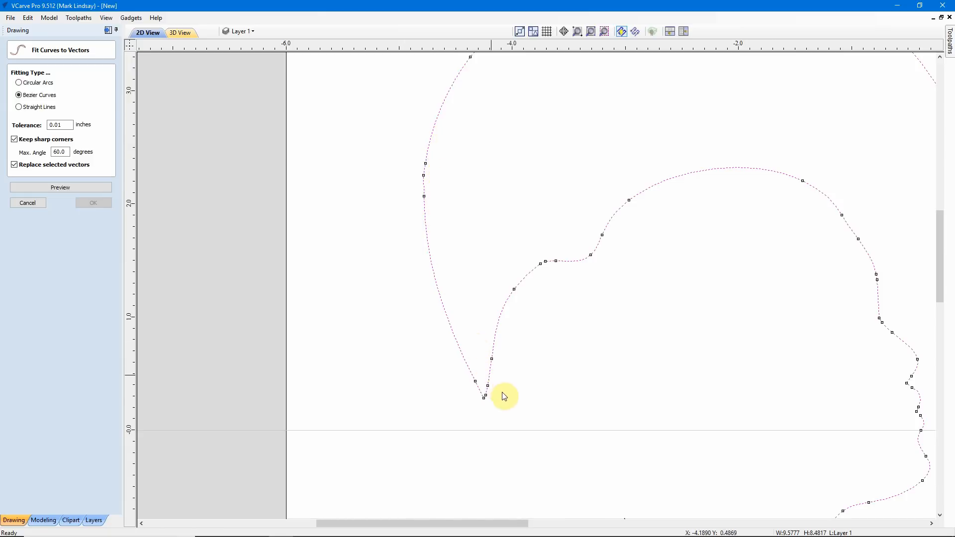
scroll(608, 310, "down", 3)
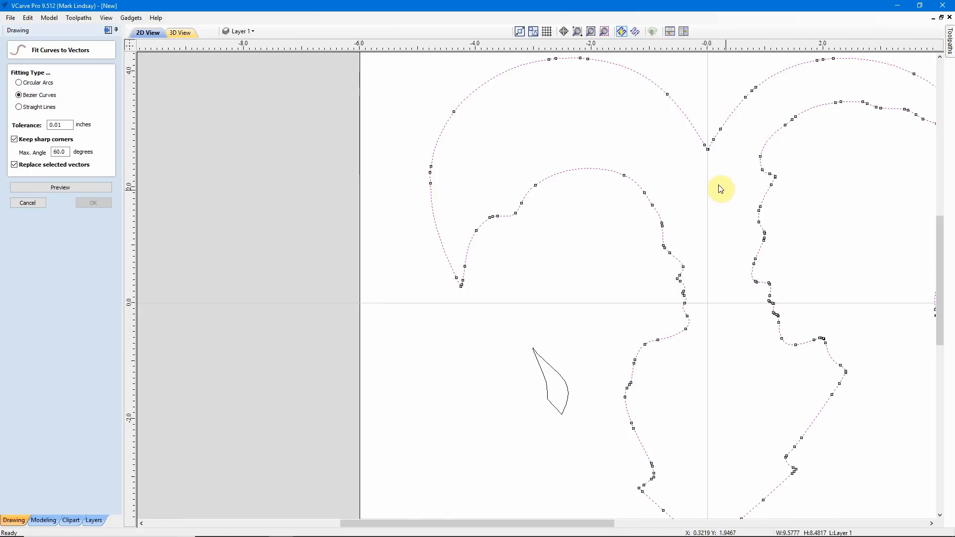
scroll(787, 180, "up", 8)
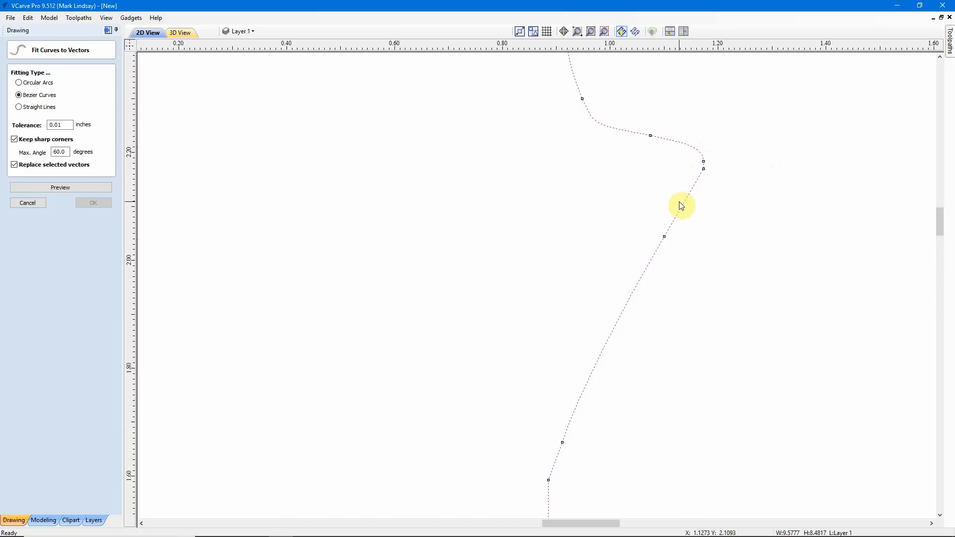
scroll(737, 244, "down", 2)
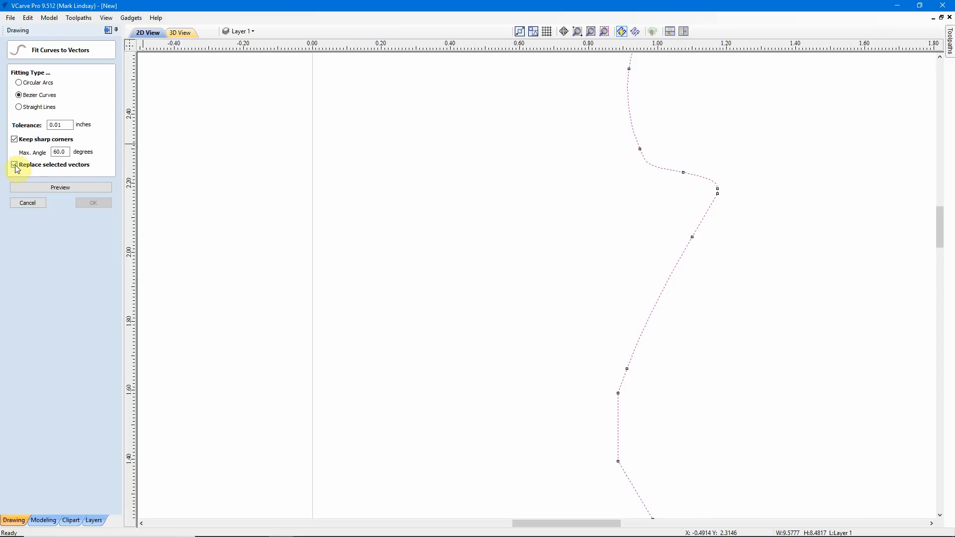
scroll(397, 322, "down", 5)
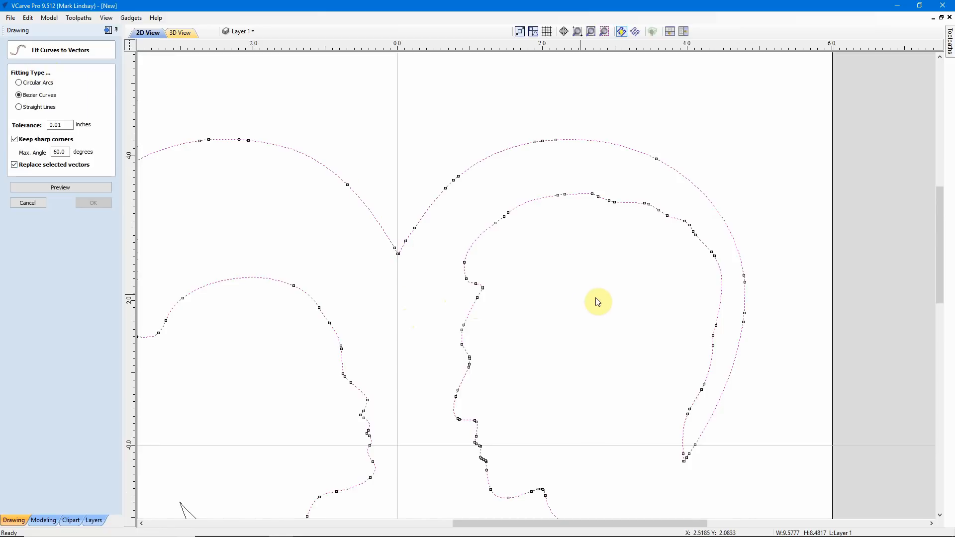
scroll(597, 299, "down", 2)
scroll(542, 278, "down", 1)
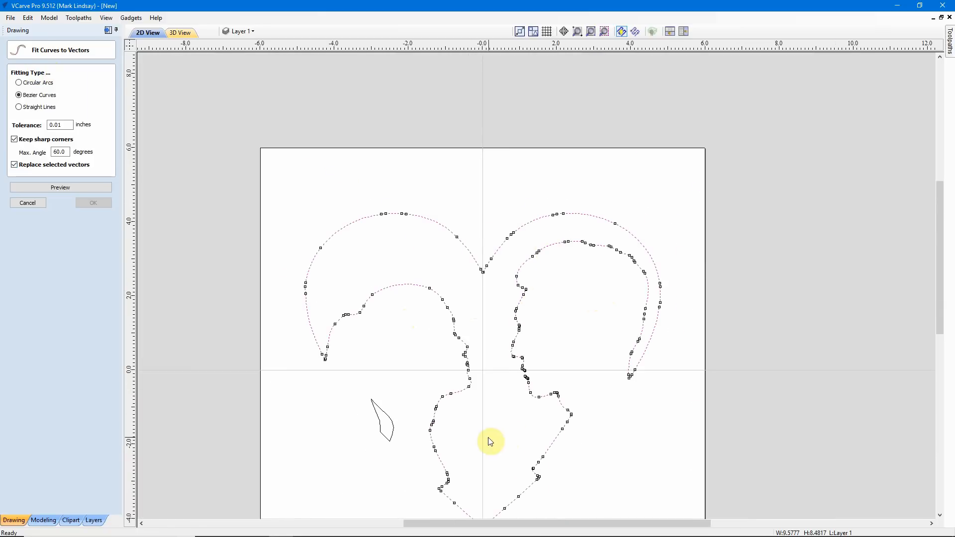
scroll(487, 451, "up", 1)
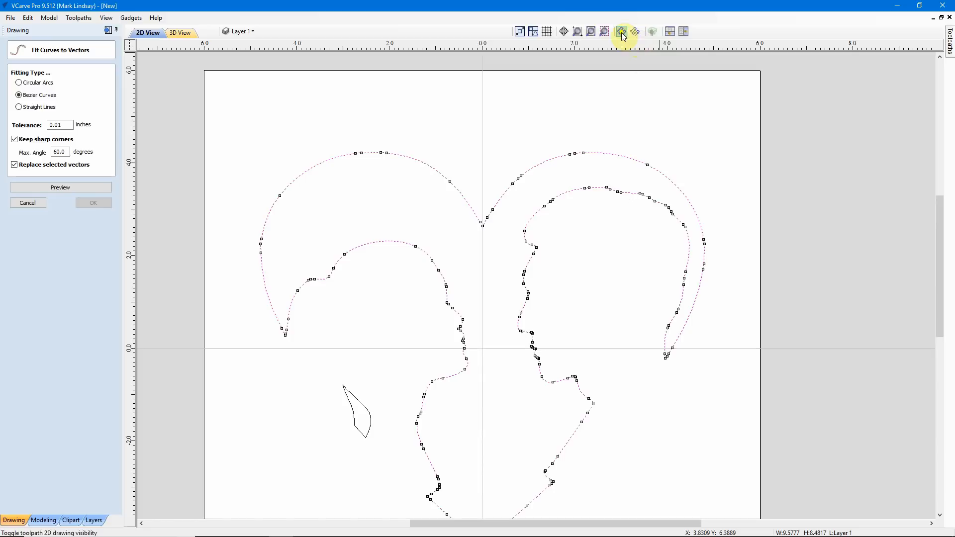
left_click(604, 31)
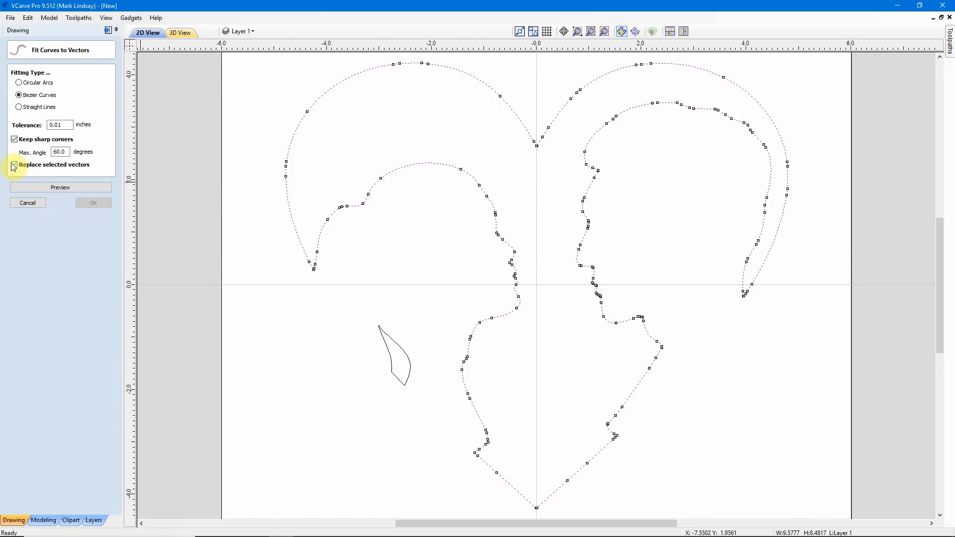
- Refit the heart silhouette with Bezier curves at 0.01 inch tolerance, keeping corners up to 60 degrees, checking the preview and replacing the original
left_click(61, 189)
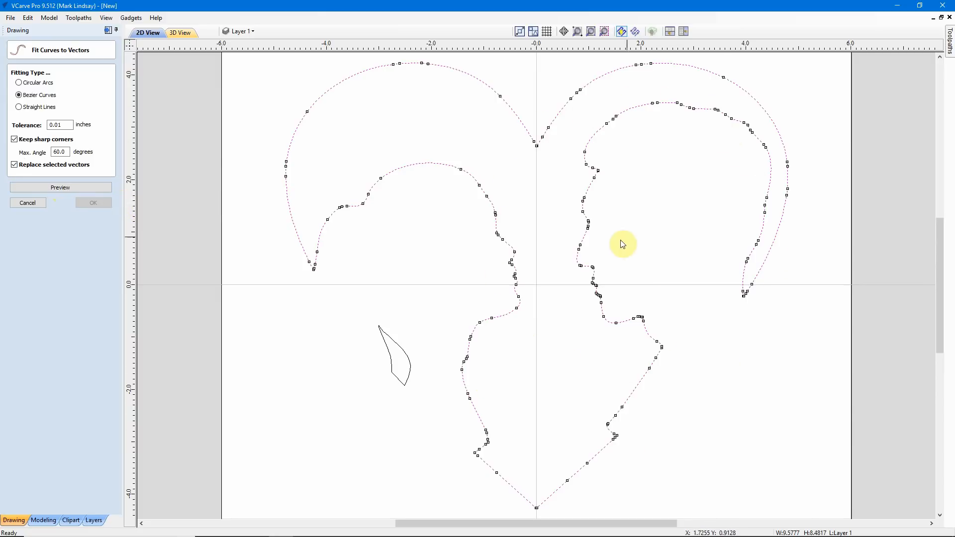
left_click(57, 189)
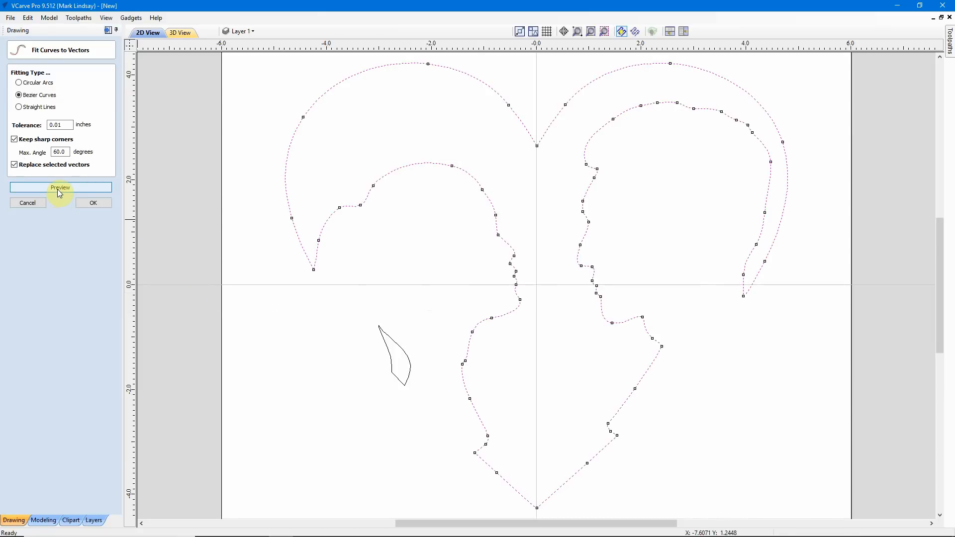
scroll(602, 176, "up", 10)
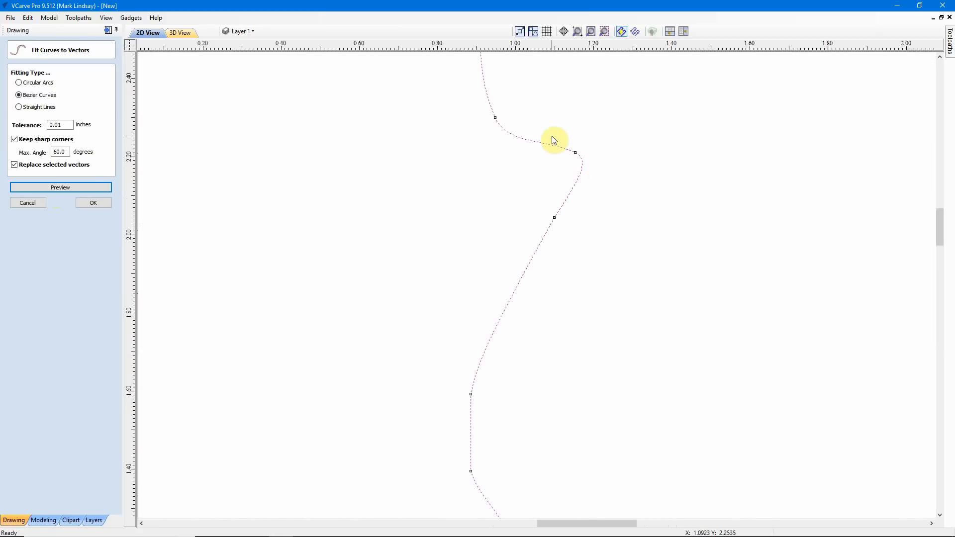
scroll(580, 178, "down", 8)
scroll(580, 179, "down", 2)
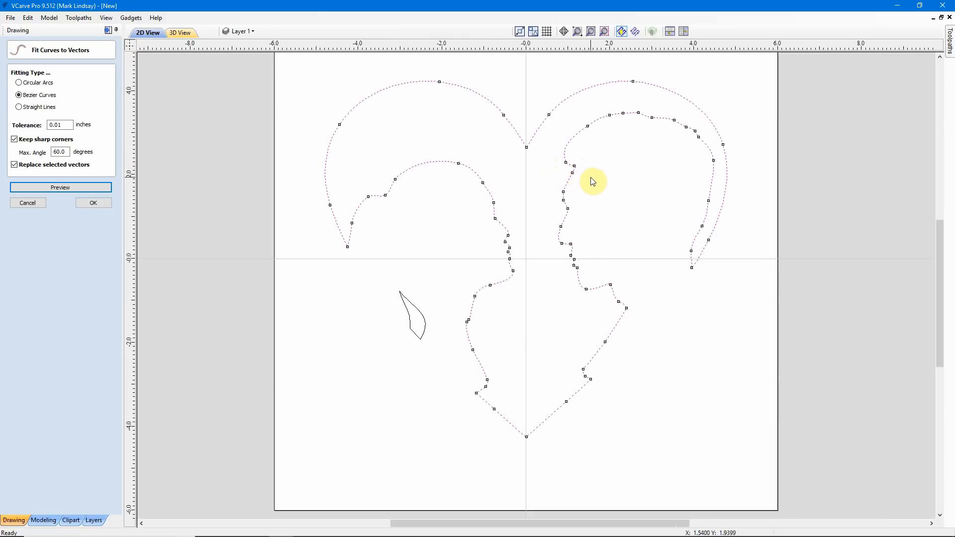
scroll(526, 458, "up", 4)
scroll(535, 437, "up", 3)
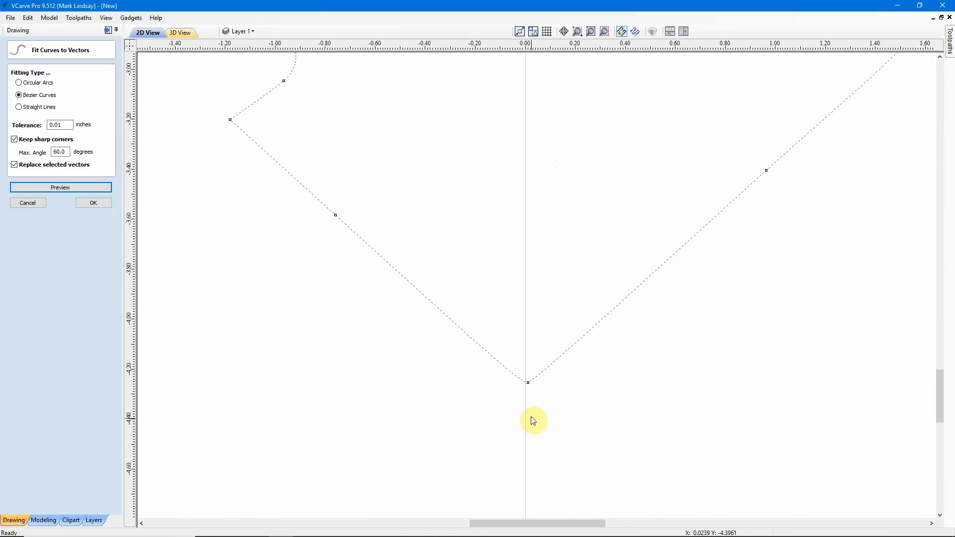
scroll(532, 405, "down", 3)
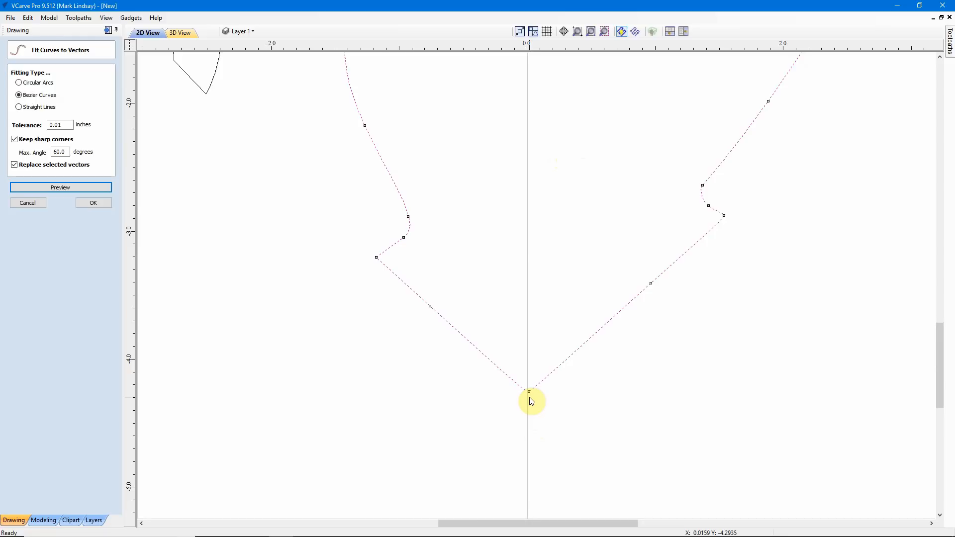
scroll(531, 402, "down", 3)
scroll(740, 292, "down", 5)
scroll(723, 301, "down", 3)
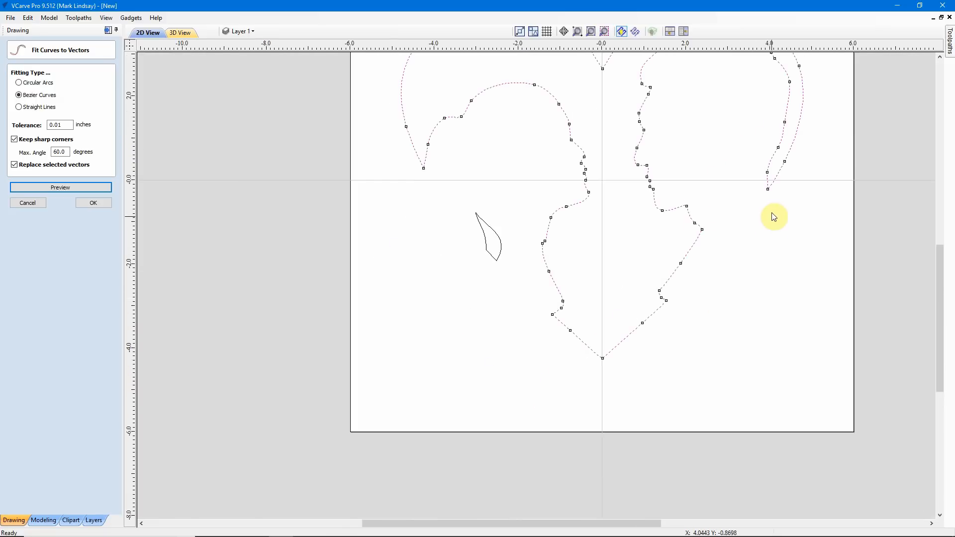
scroll(774, 217, "up", 5)
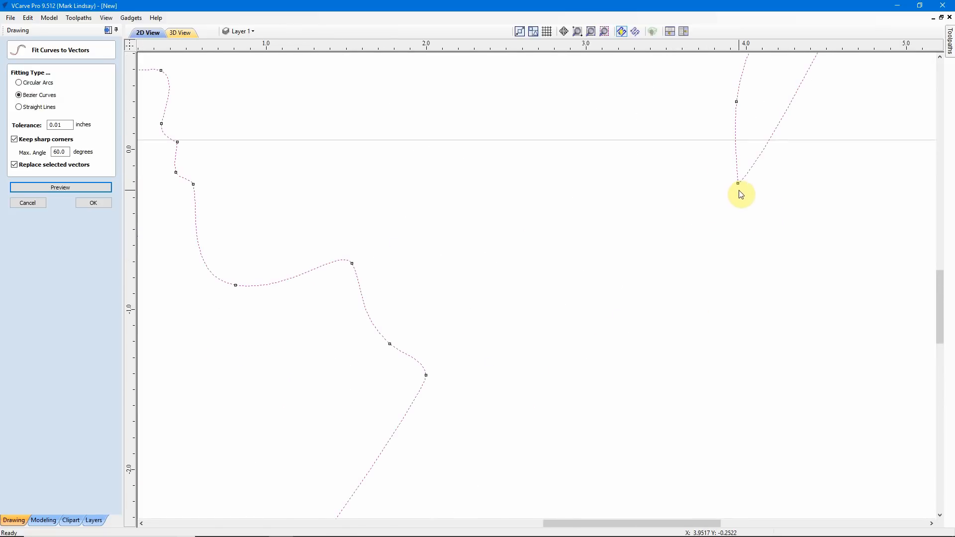
scroll(741, 199, "down", 5)
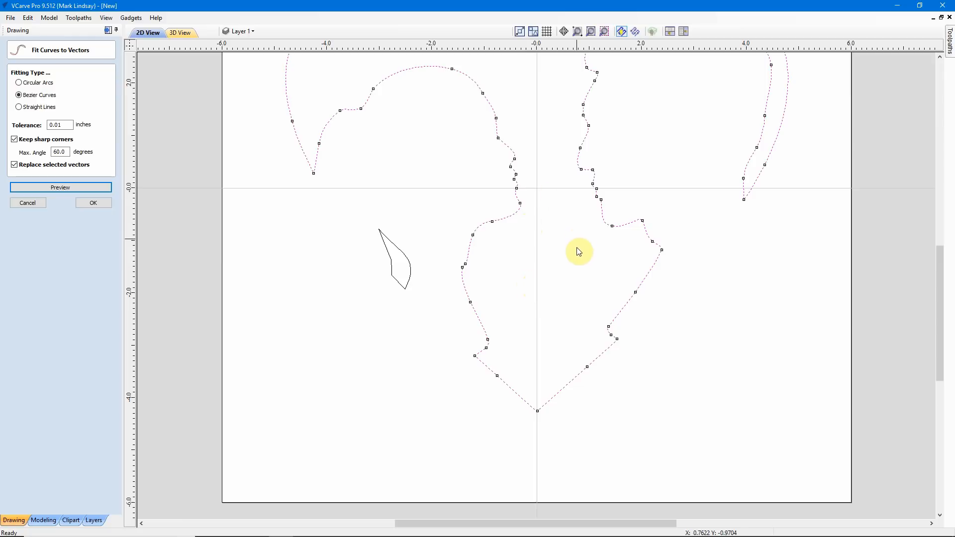
scroll(592, 293, "down", 2)
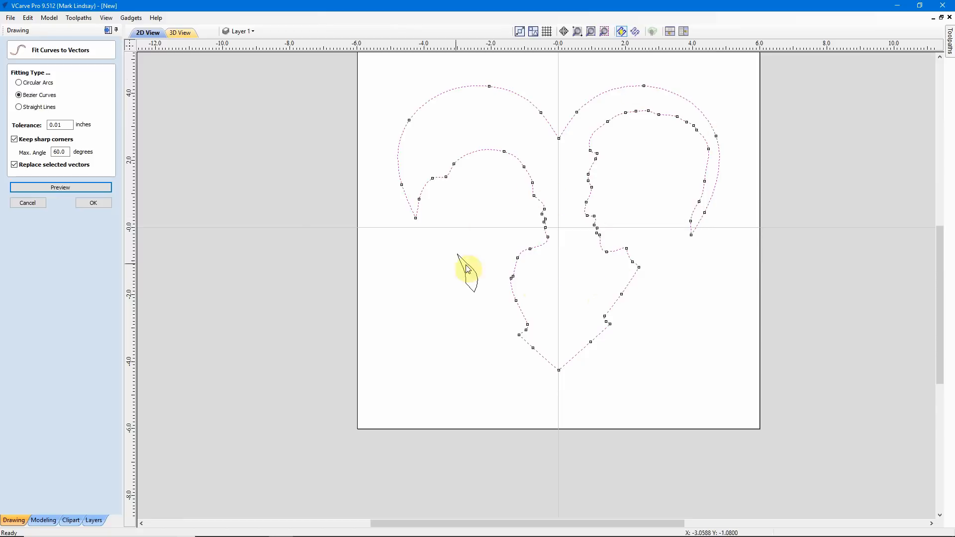
left_click(94, 205)
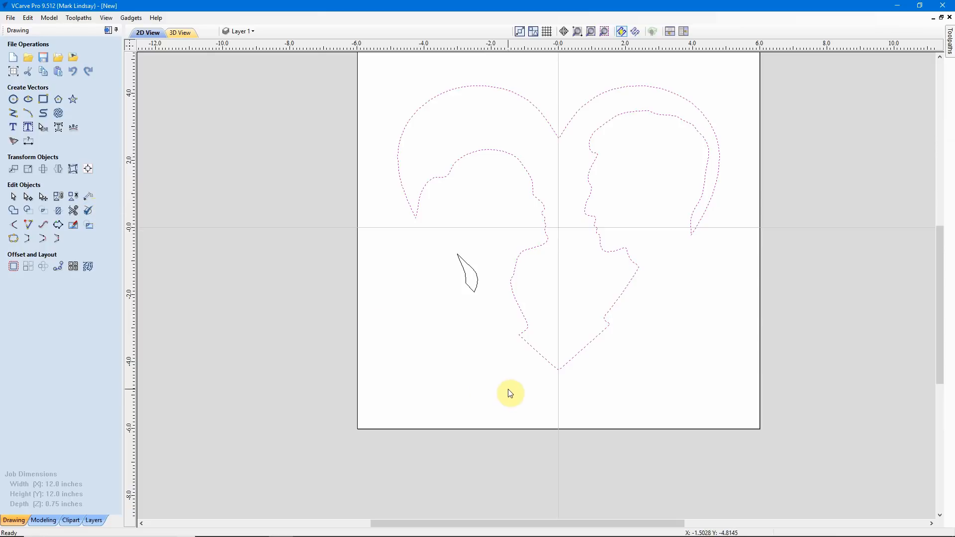
- Refit the small leaf-shaped vector beside the heart with Bezier curves at 0.01 inch tolerance, replacing the original, and deselect it
left_click(473, 291)
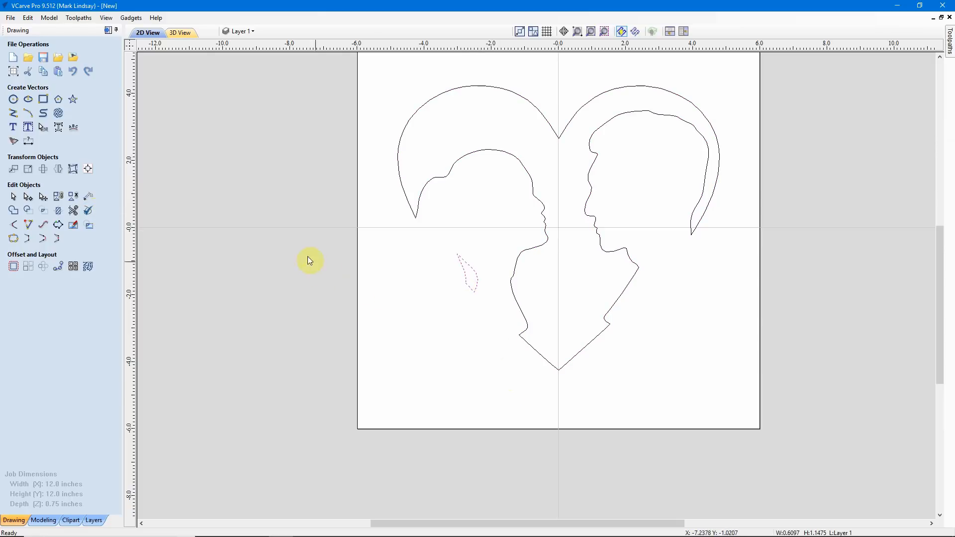
left_click(43, 227)
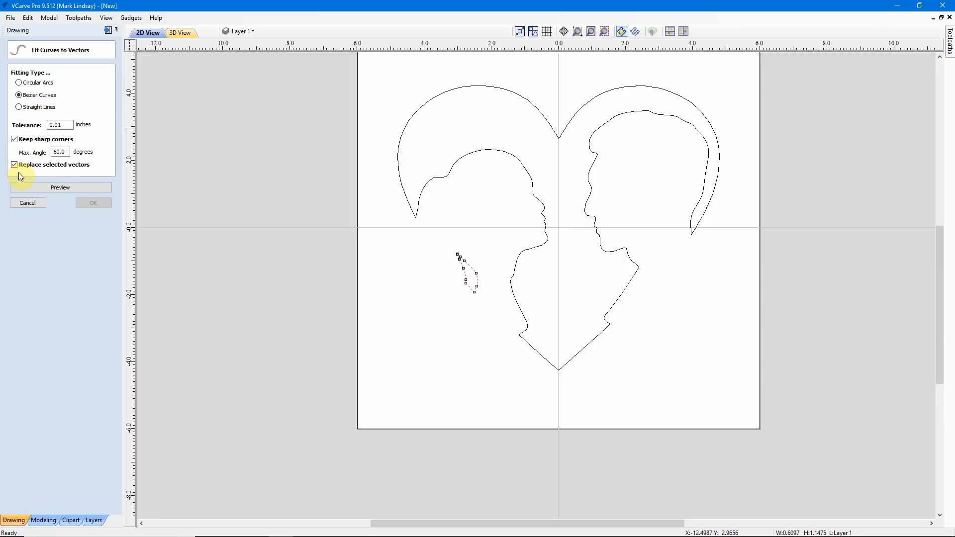
left_click(67, 187)
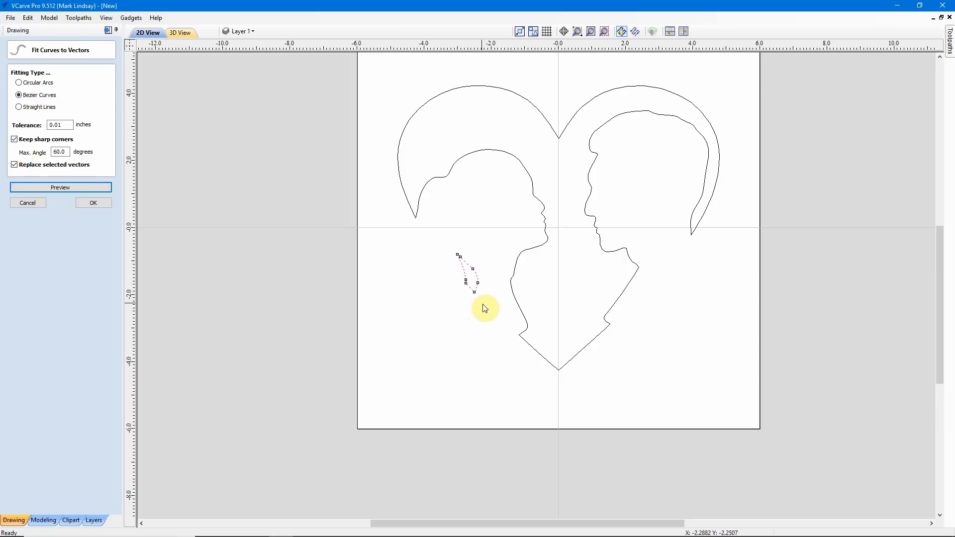
scroll(469, 281, "up", 3)
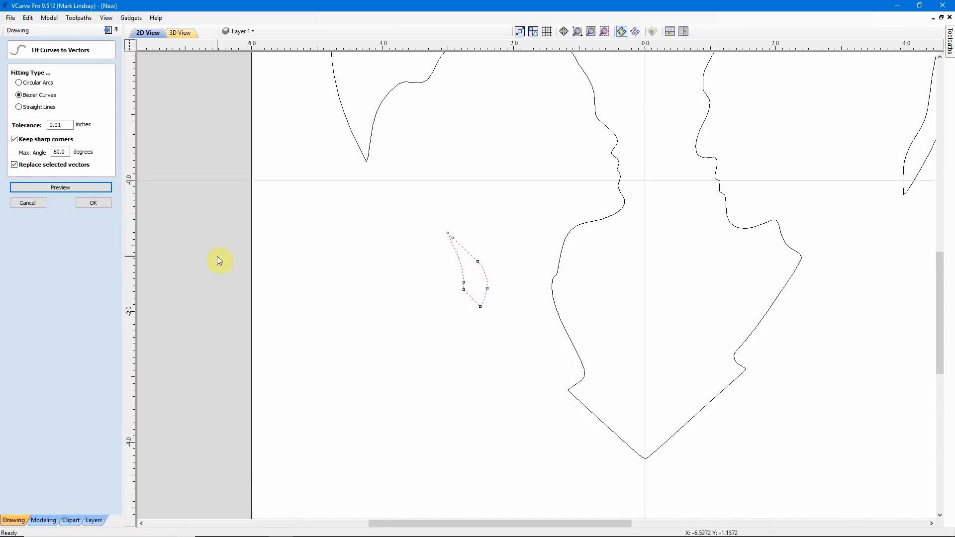
left_click(93, 203)
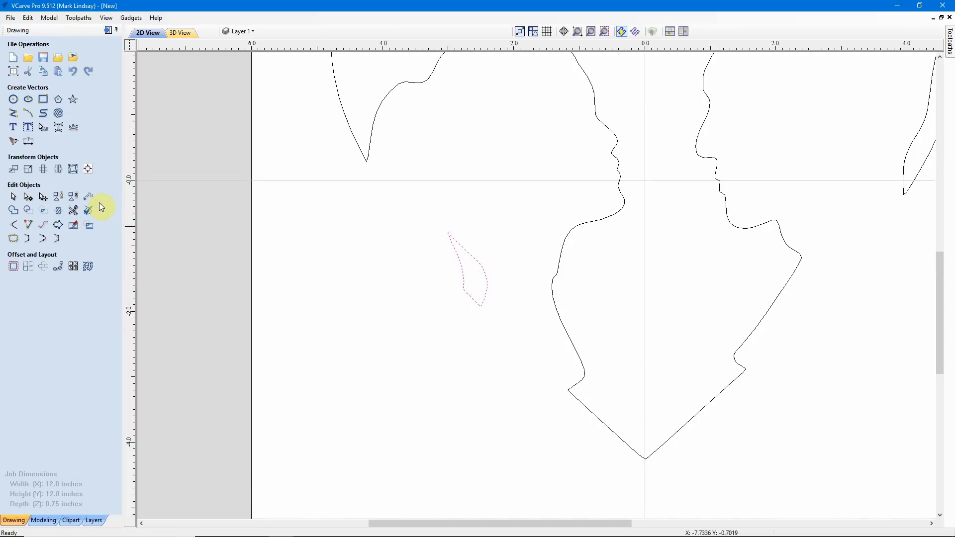
left_click(389, 320)
scroll(388, 320, "down", 3)
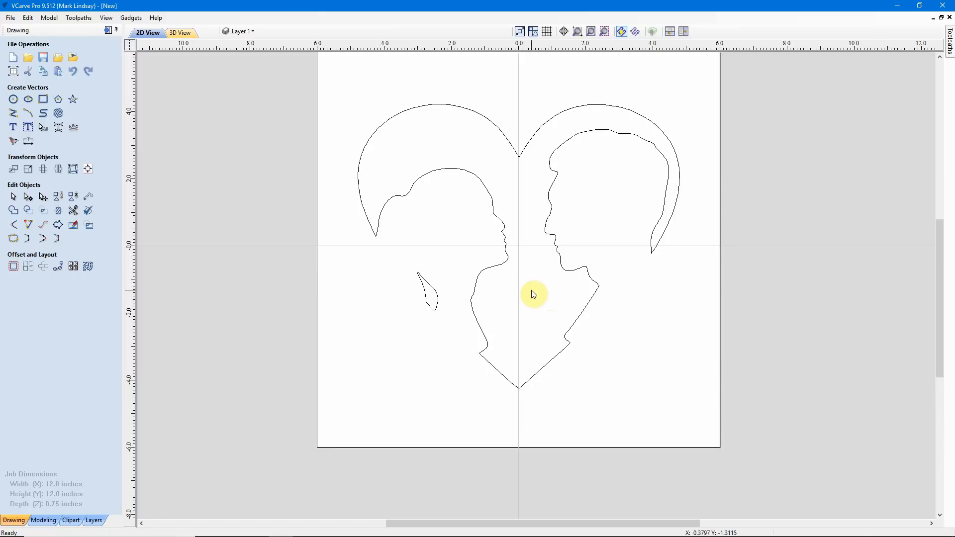
- Offset the heart silhouette and the small leaf-shaped vector outwards by 0.75 inches with sharp corners, keeping the originals, and deselect everything
left_click_drag(531, 293, 418, 331)
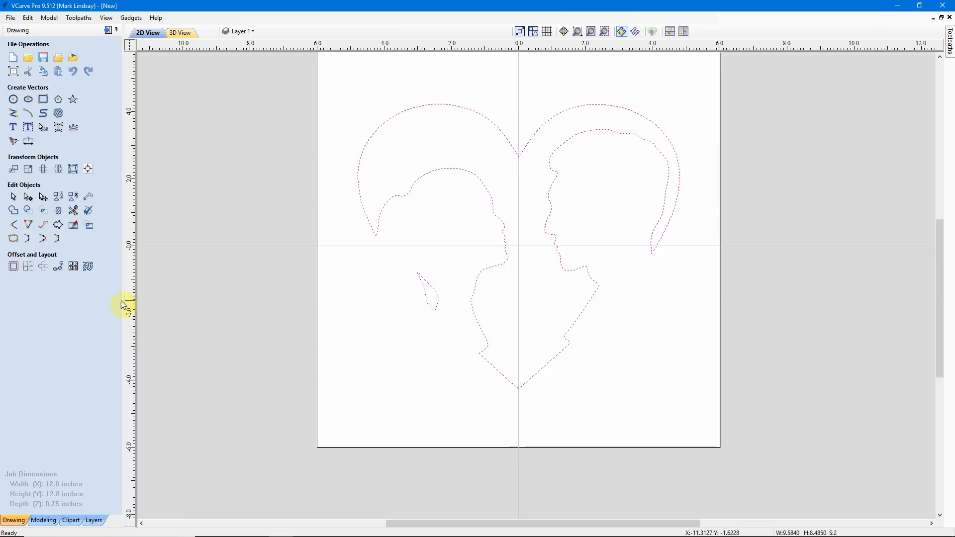
left_click(14, 266)
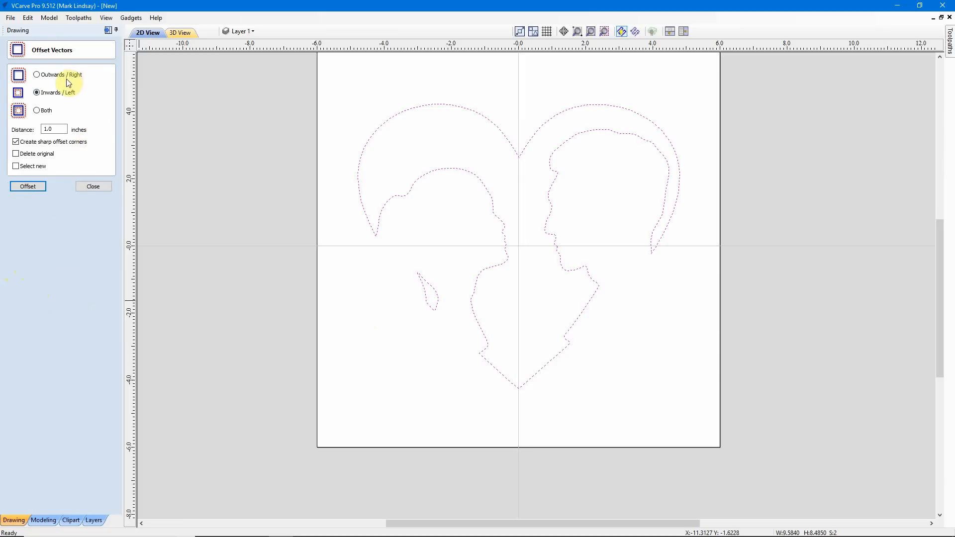
left_click(38, 75)
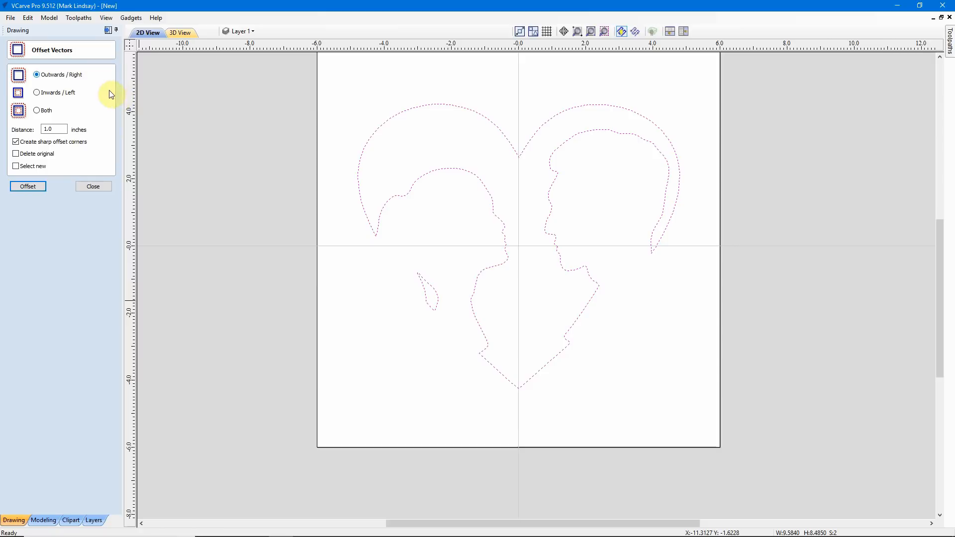
left_click(55, 128)
left_click_drag(55, 125, 24, 130)
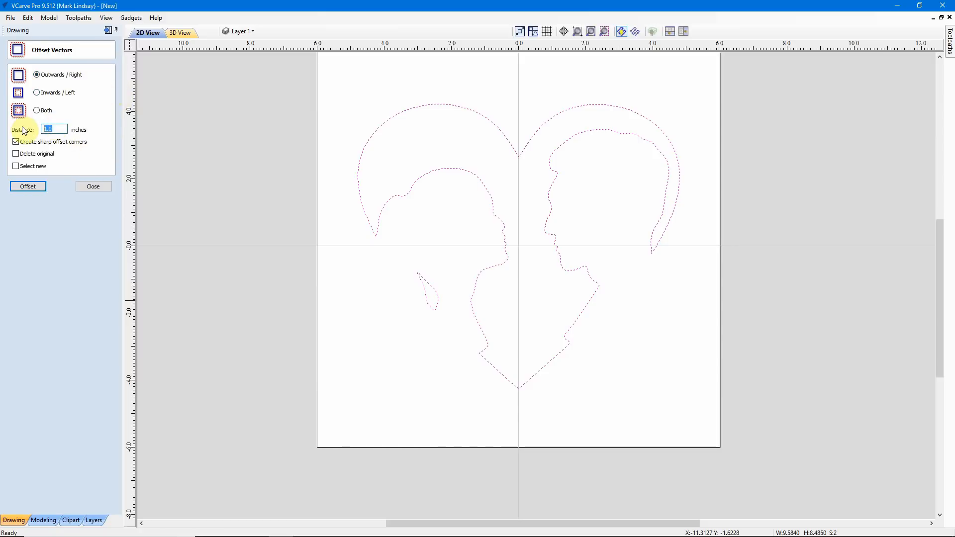
type(".75")
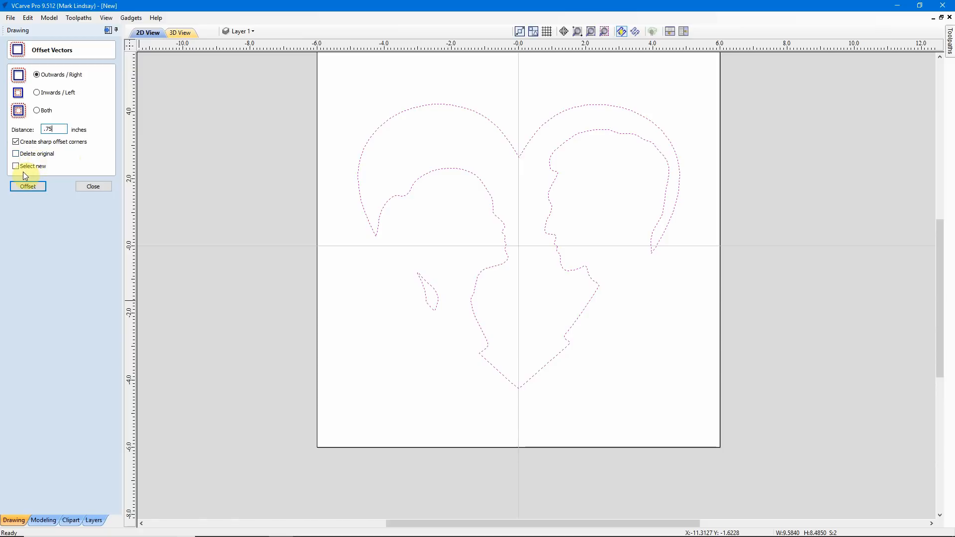
left_click(27, 187)
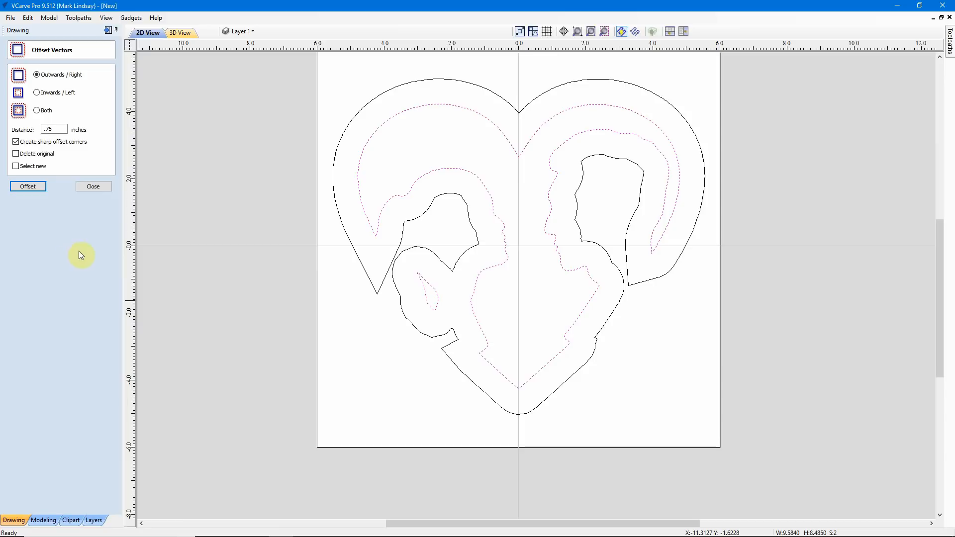
left_click(95, 186)
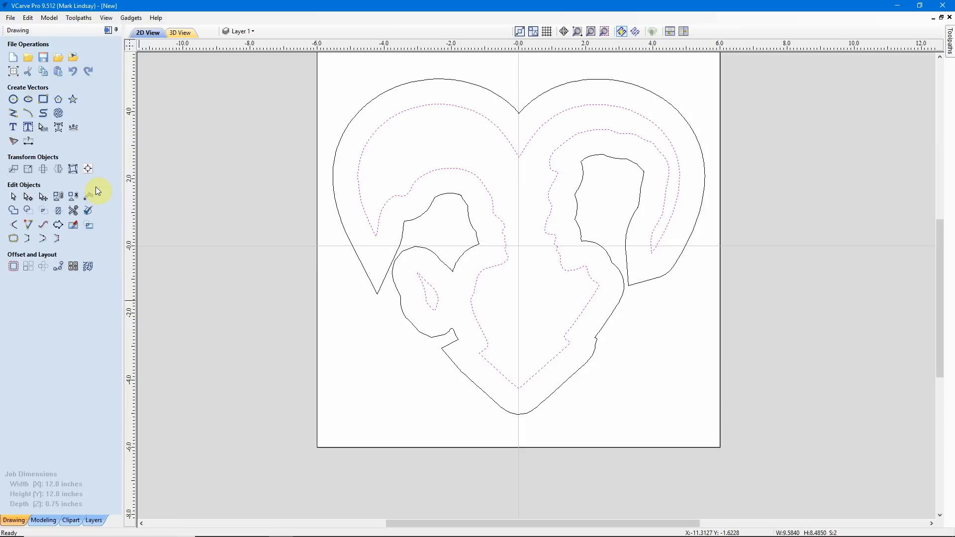
left_click(405, 384)
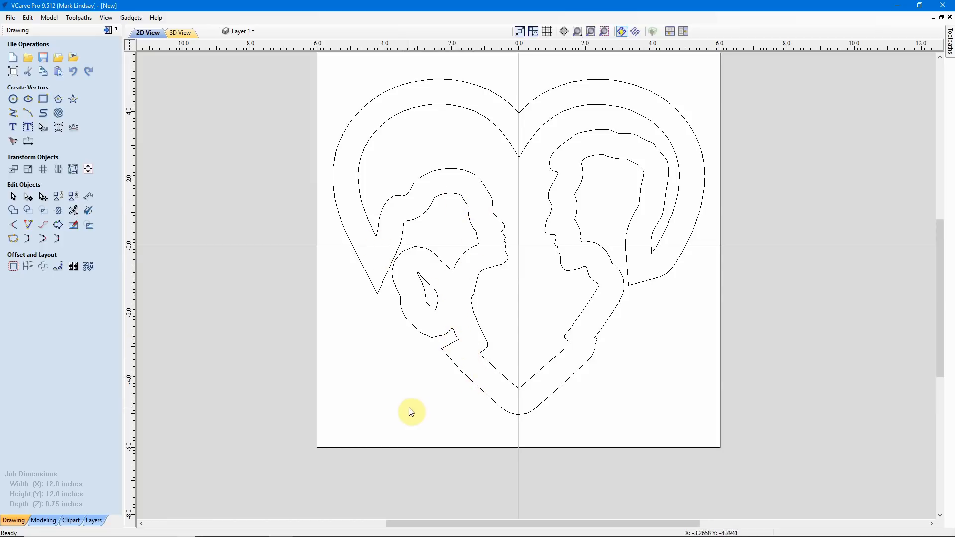
- Cut the outer offset border at its left tip and at the lower-left corner, and delete the section between the two cuts
left_click(462, 375)
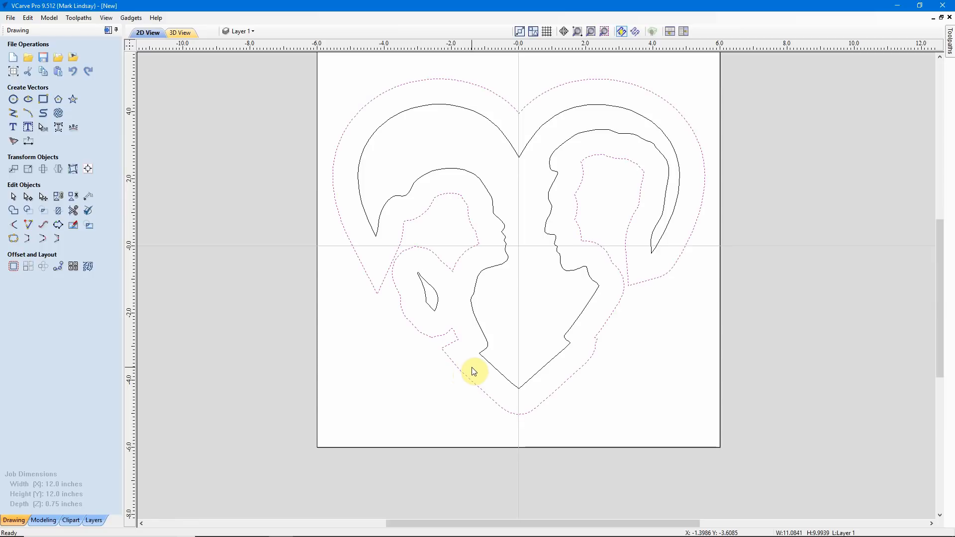
key("n")
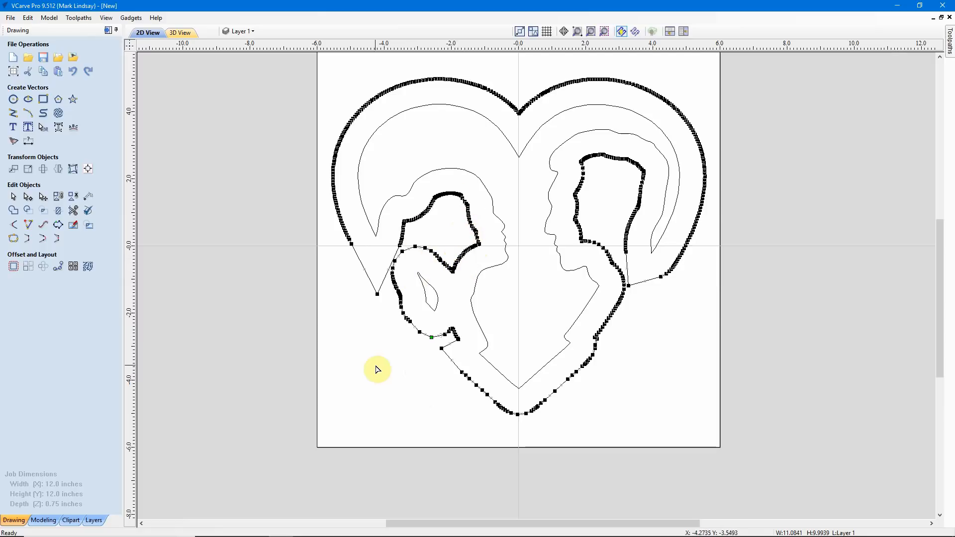
scroll(384, 336, "up", 2)
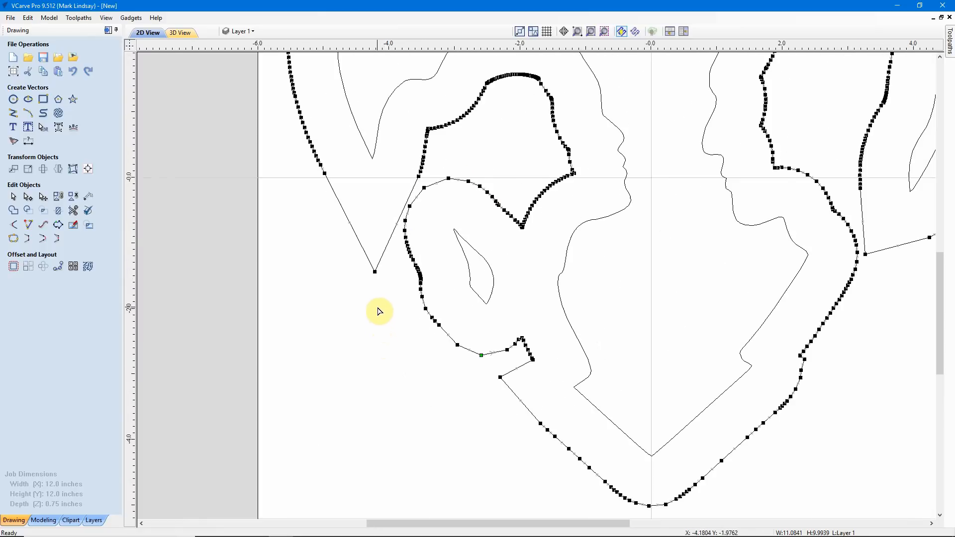
right_click(376, 272)
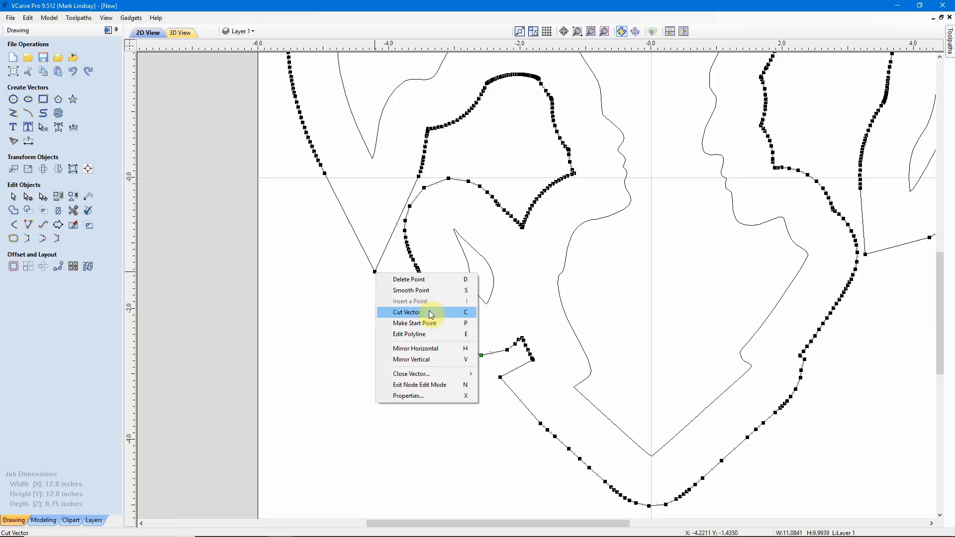
left_click(405, 312)
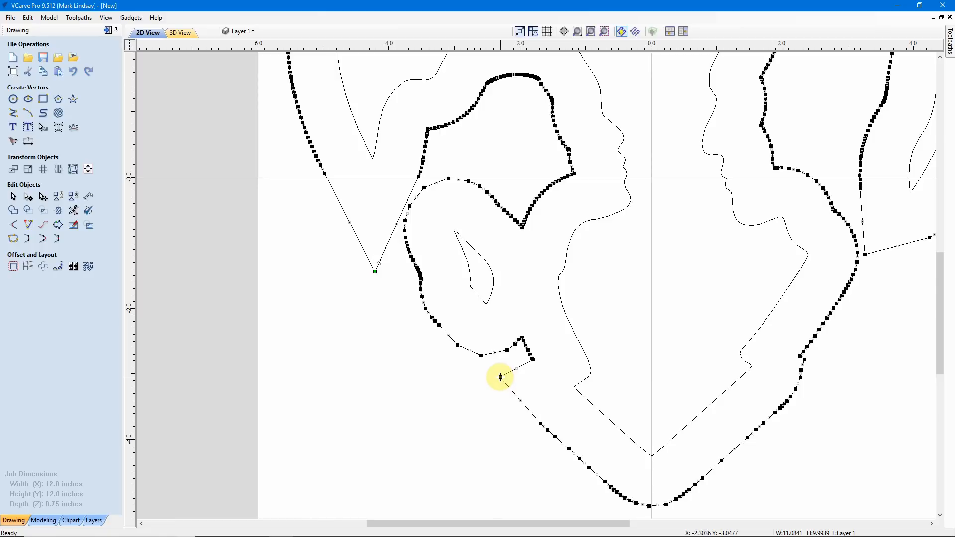
left_click(500, 378)
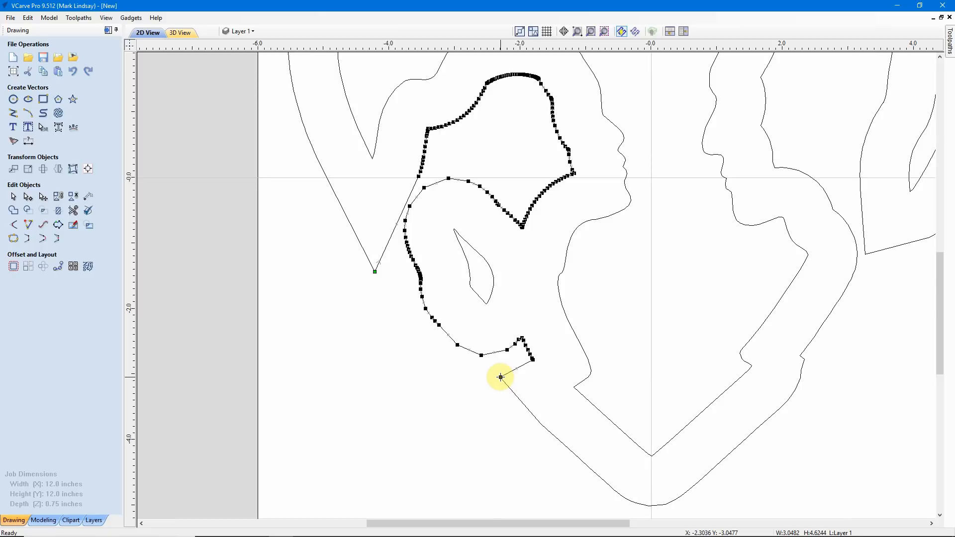
scroll(419, 424, "down", 1)
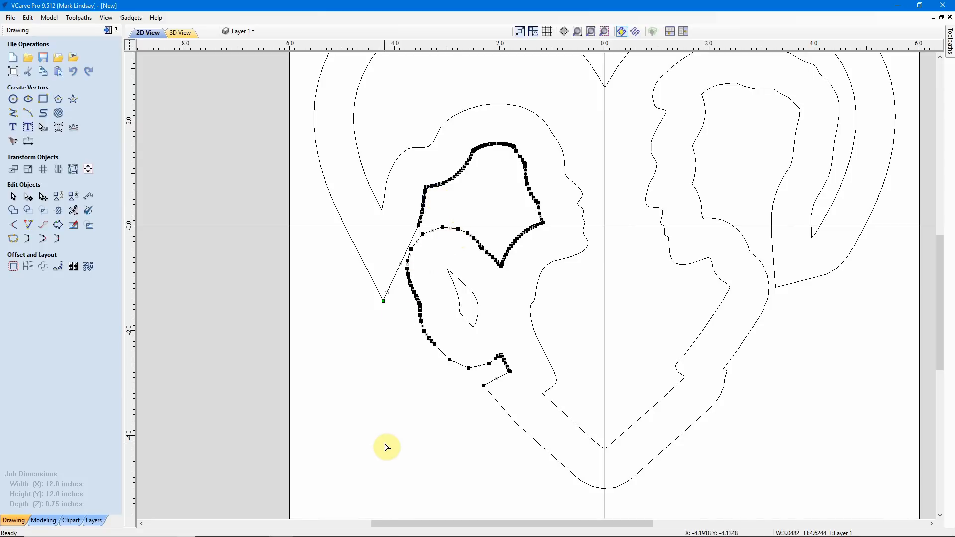
key("Delete")
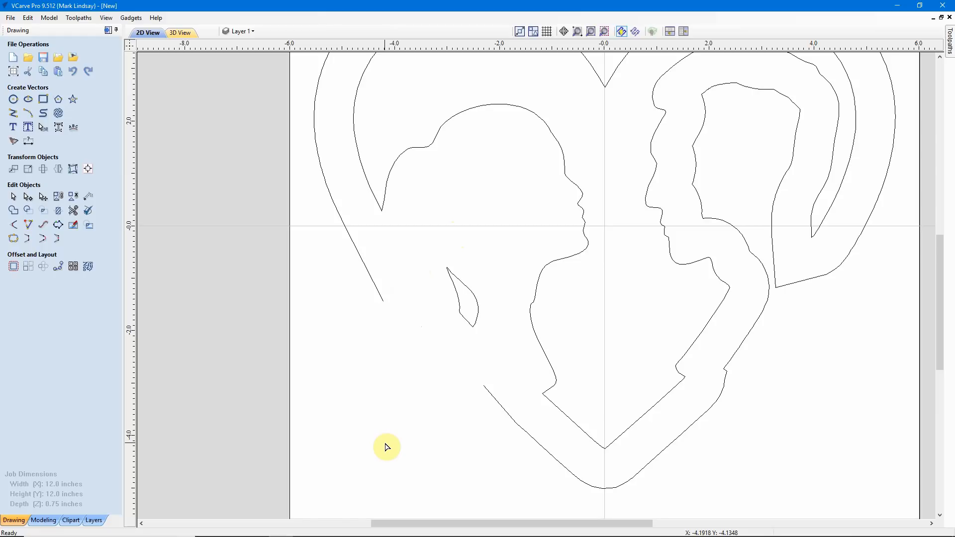
- Cut the outer border at the node just above the corner where the right arc's lower end bends inwards
scroll(386, 447, "down", 1)
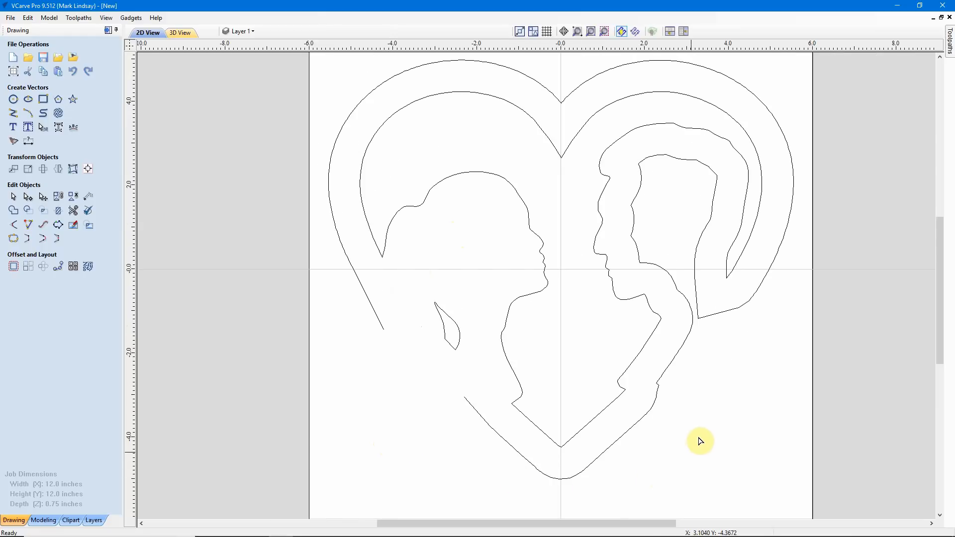
scroll(742, 327, "up", 4)
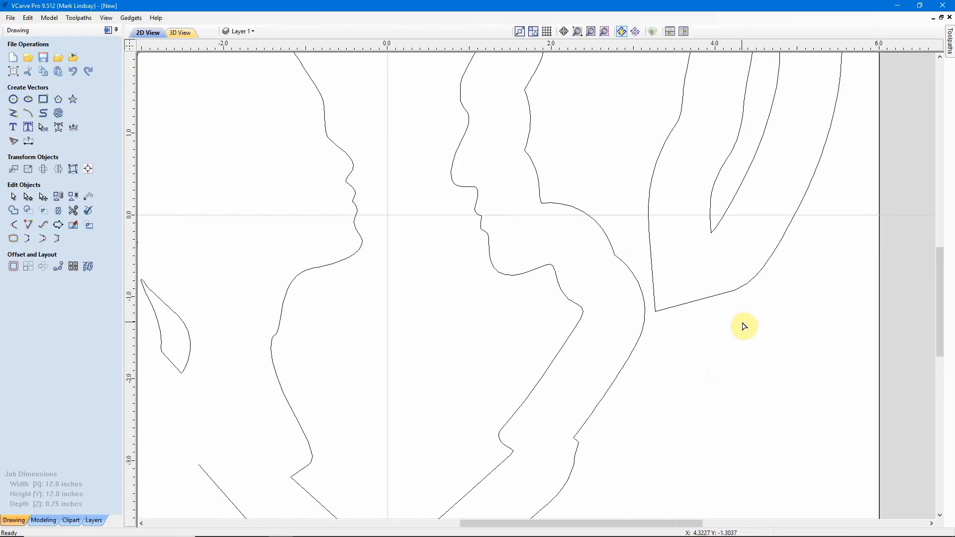
left_click(738, 285)
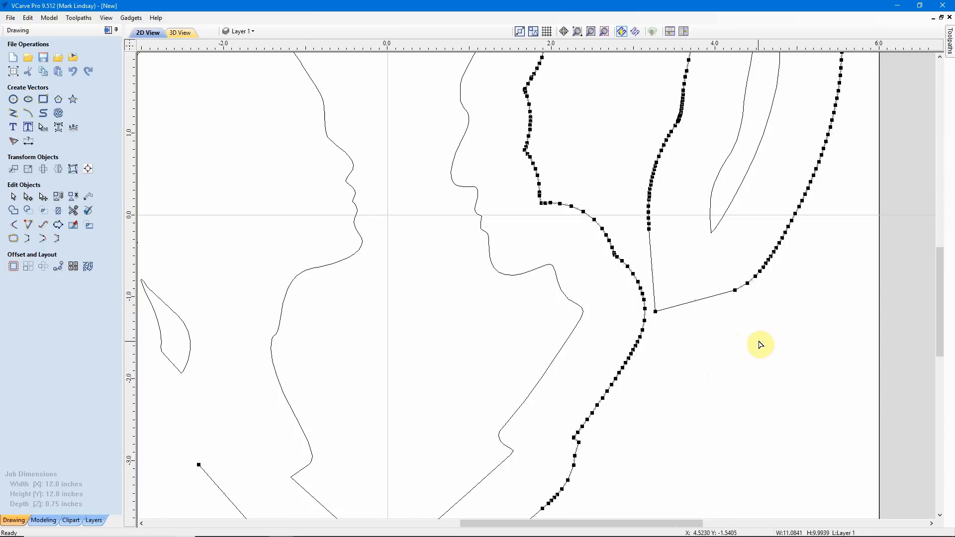
scroll(762, 318, "up", 1)
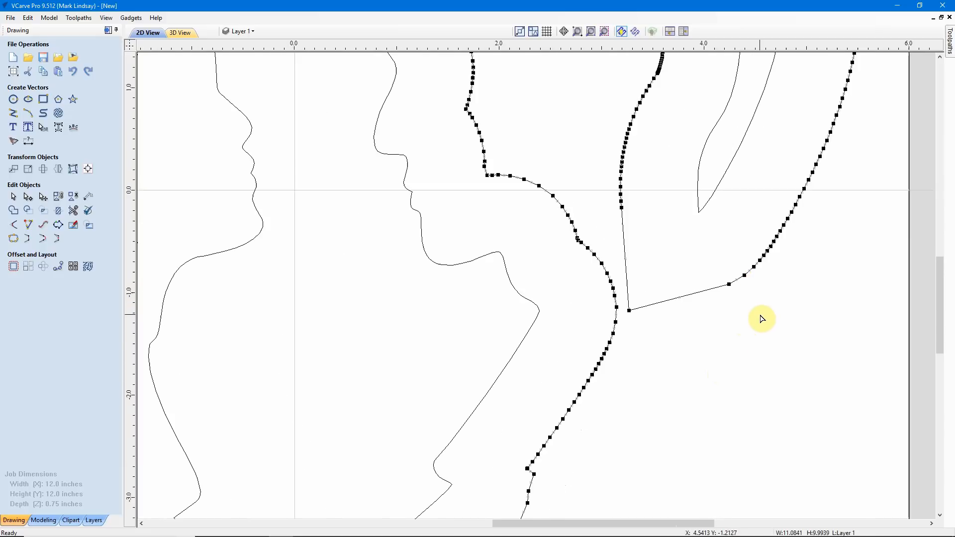
left_click(743, 274)
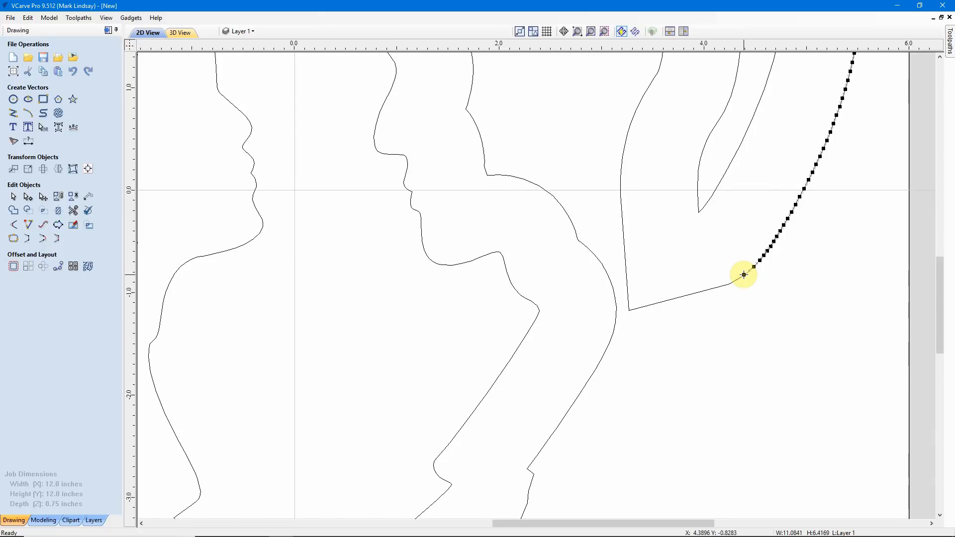
- Cut the border where the bottom V's straight right side ends, and delete the section from there to the right arc
scroll(744, 274, "down", 2)
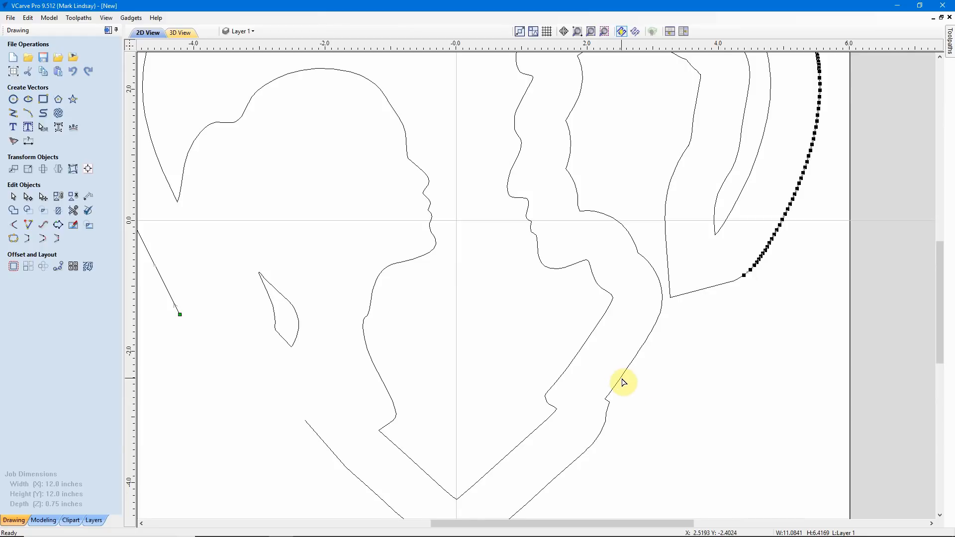
left_click(622, 382)
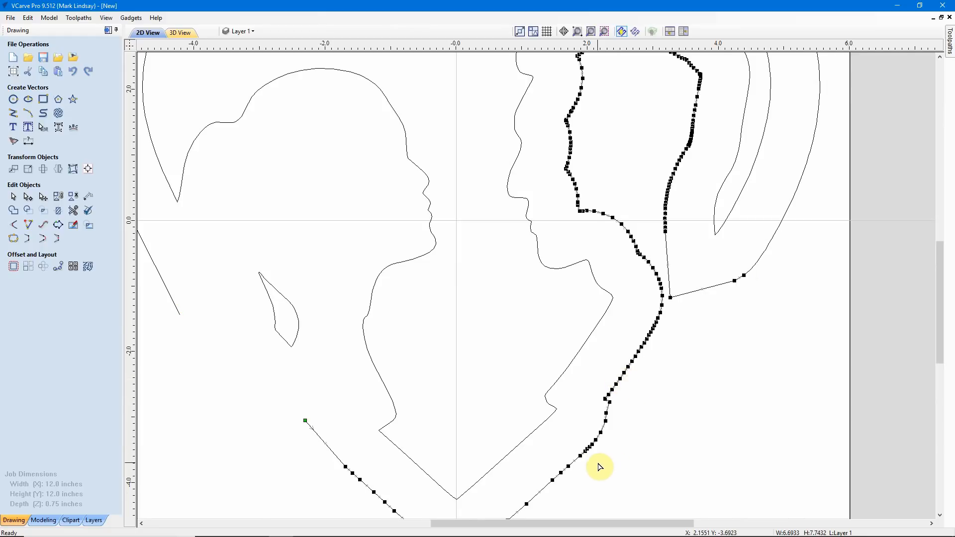
scroll(599, 466, "up", 5)
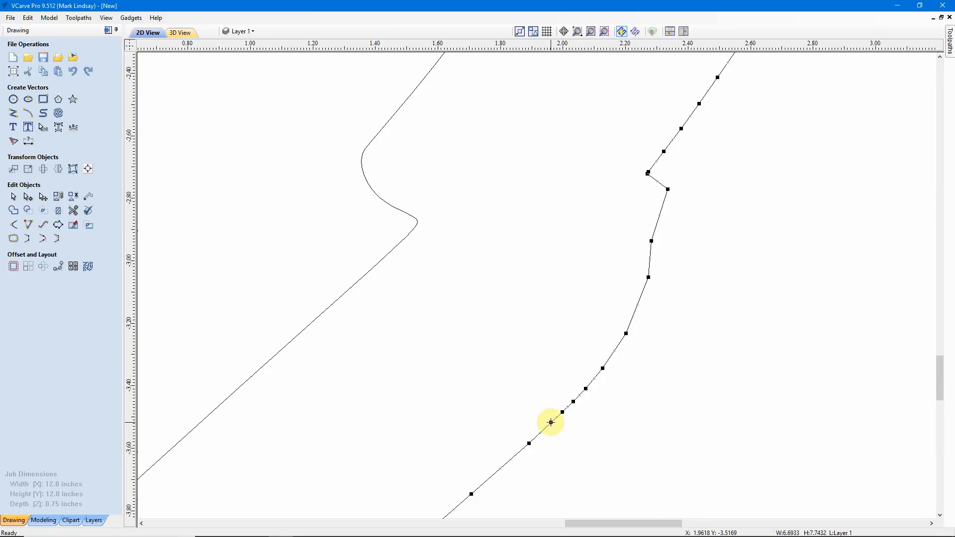
key("c")
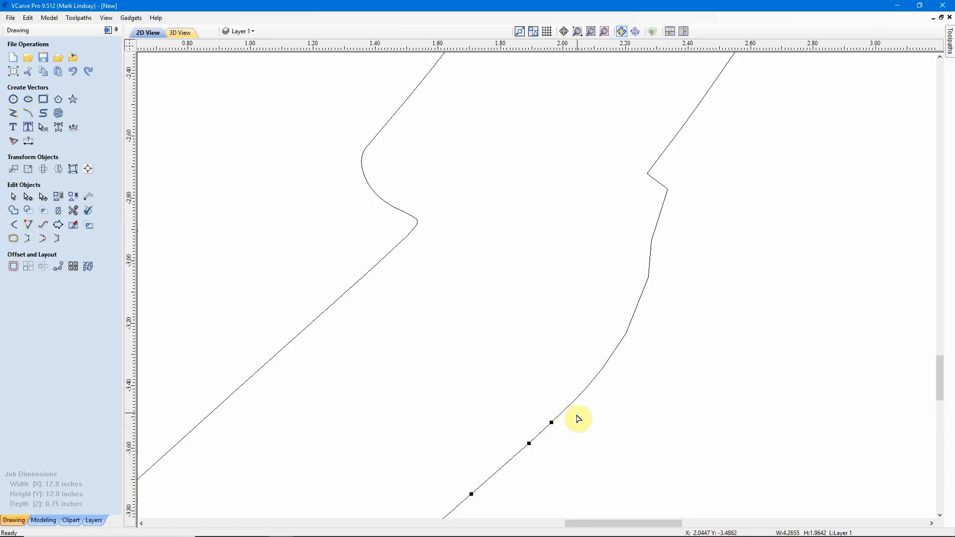
scroll(598, 386, "down", 5)
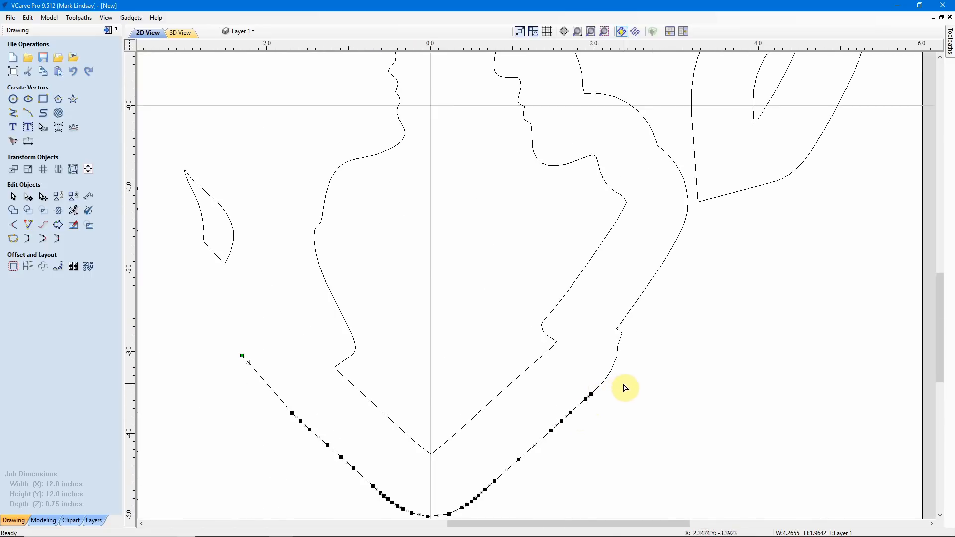
left_click(629, 314)
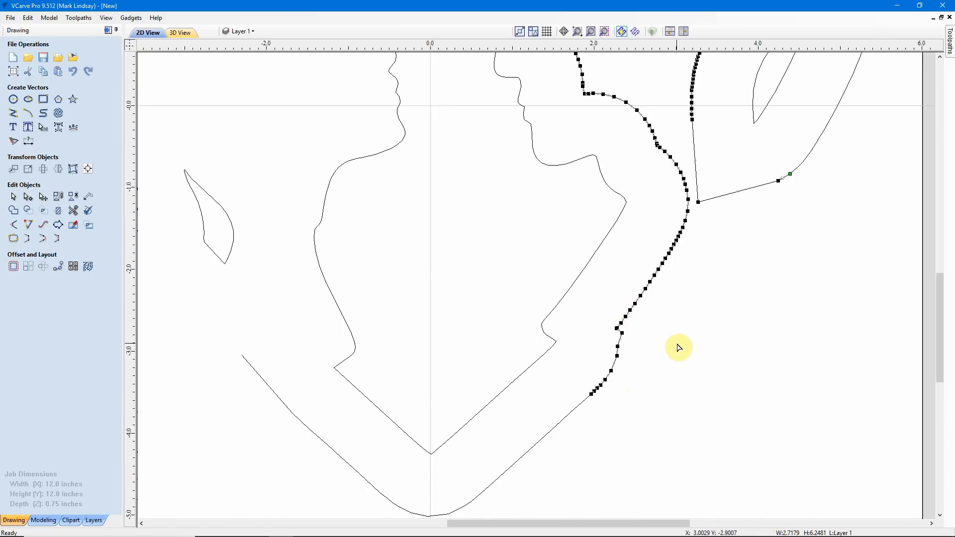
scroll(678, 348, "down", 3)
key("Delete")
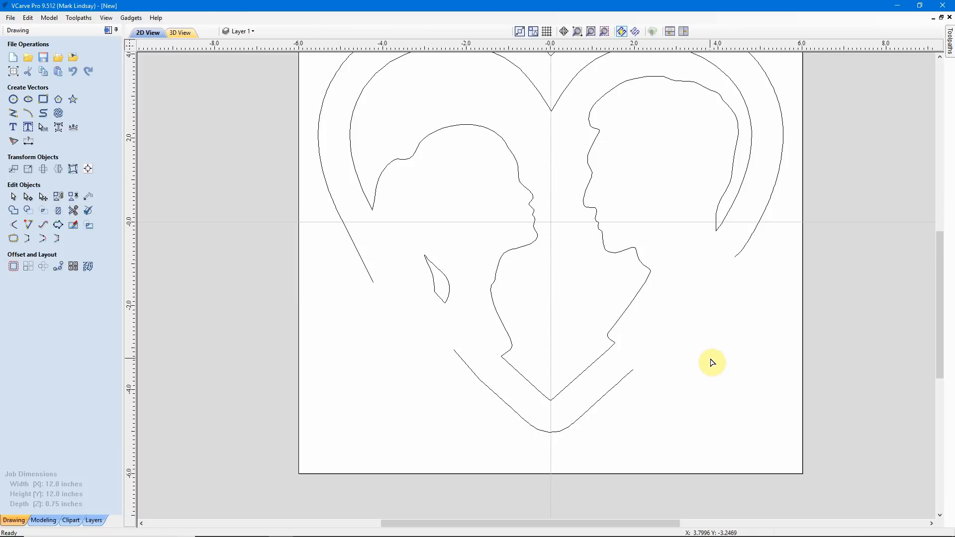
- Cut the outer heart arc at the second-to-last curve node on its left side and delete the straight tail below it
scroll(709, 360, "down", 2)
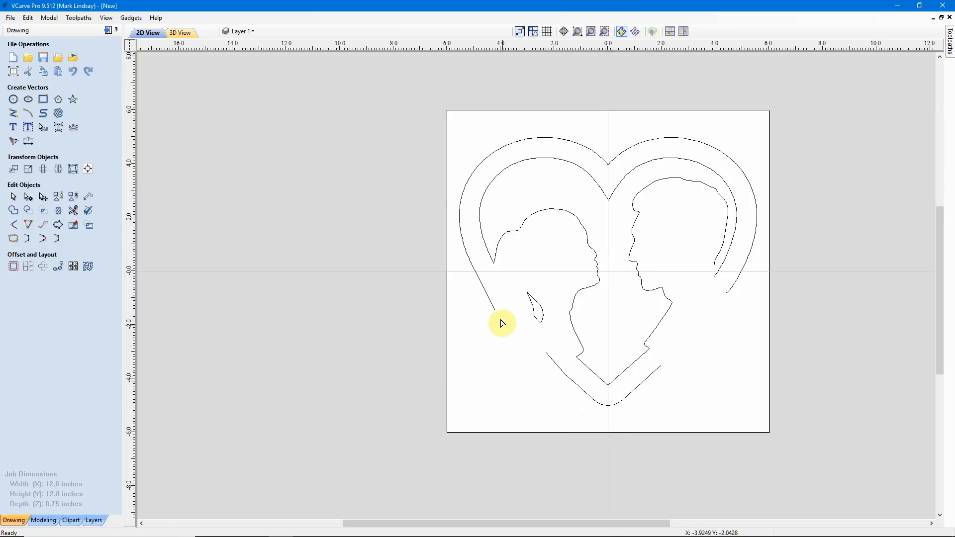
scroll(495, 309, "up", 2)
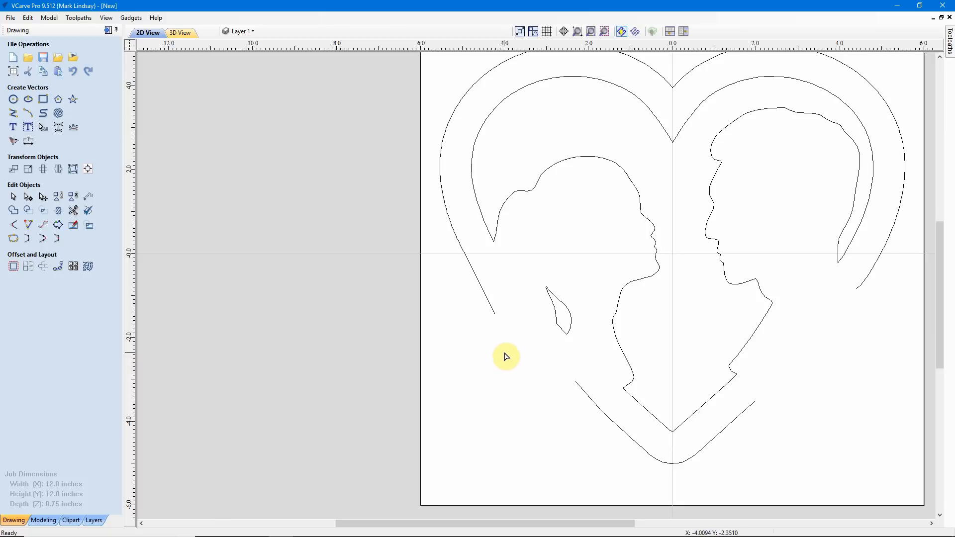
left_click(494, 313)
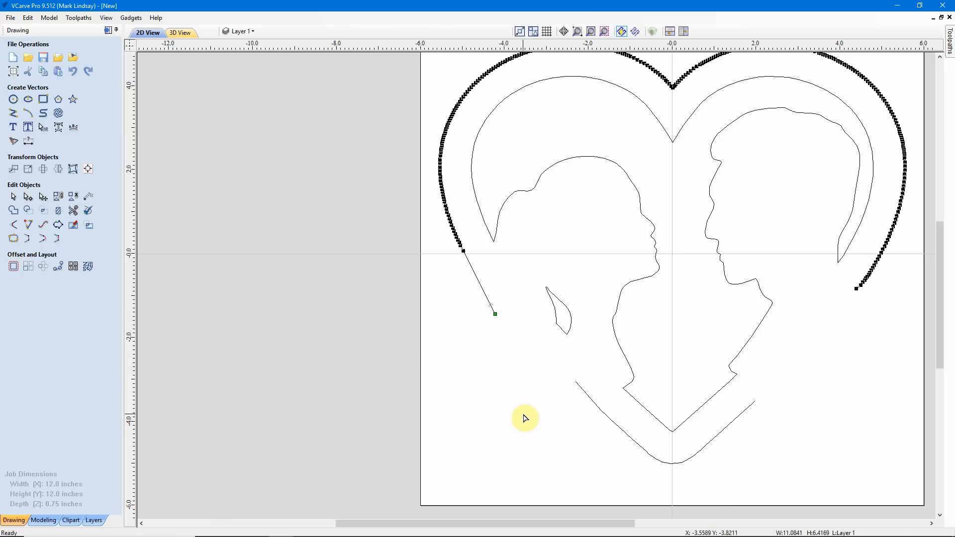
scroll(497, 304, "up", 1)
scroll(470, 261, "up", 1)
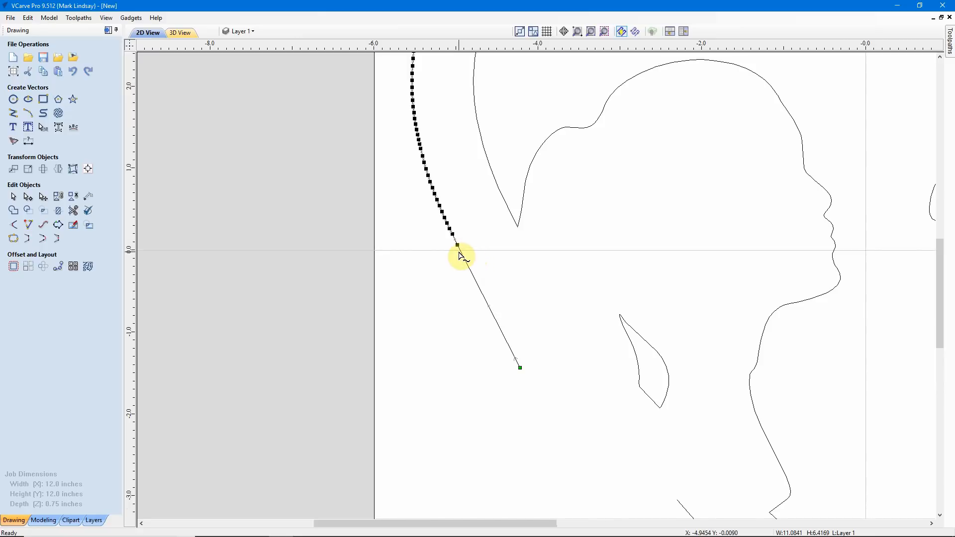
scroll(458, 255, "up", 1)
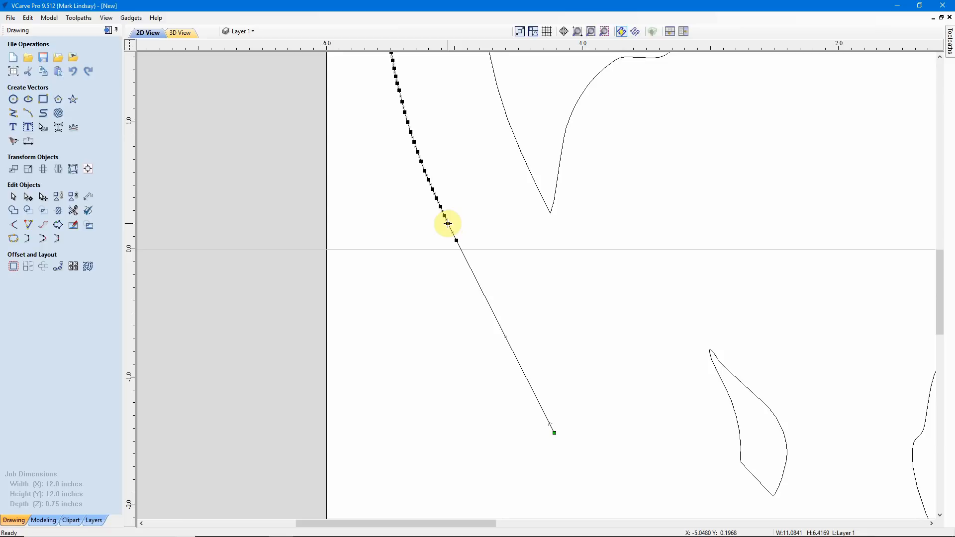
key("c")
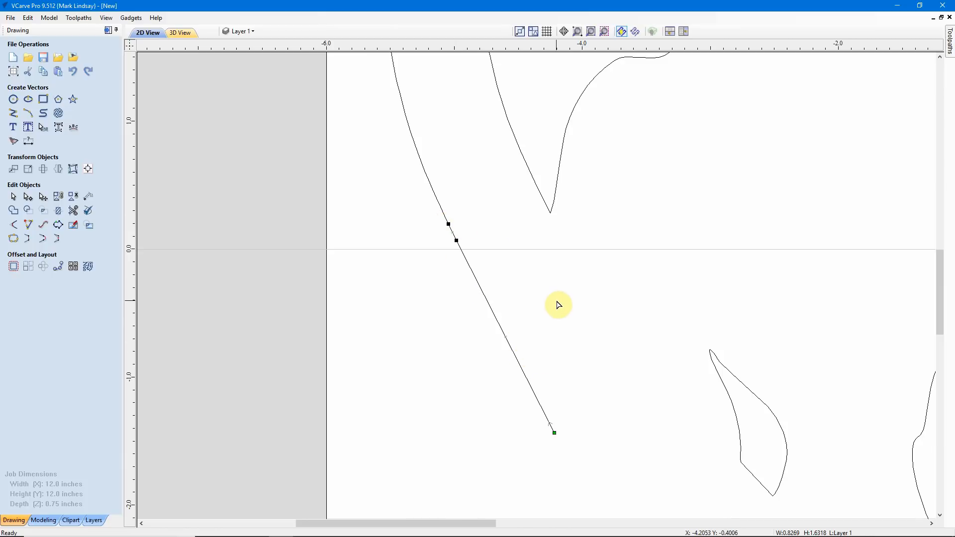
key("Delete")
scroll(554, 318, "down", 2)
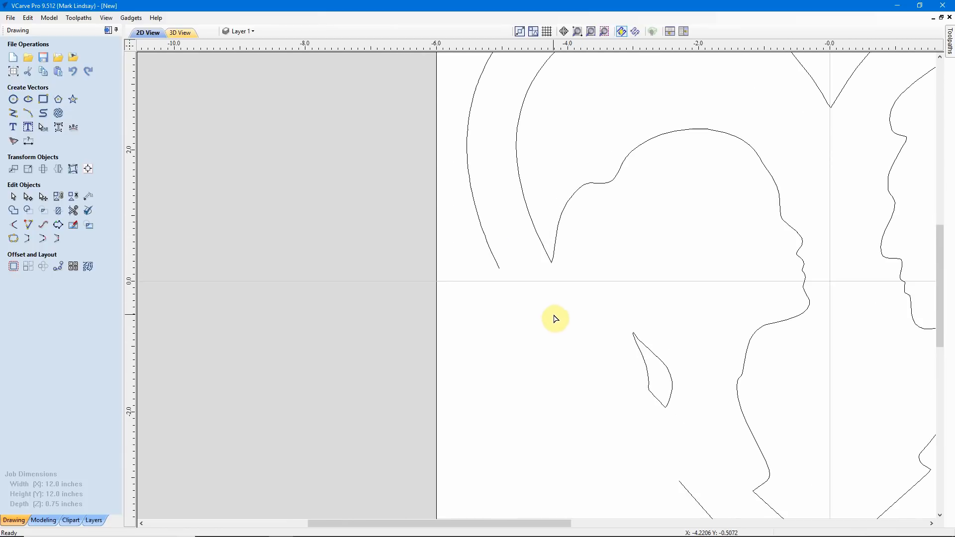
- Delete the inward-curving end nodes at the lower right end of the outer heart arc
scroll(544, 300, "down", 2)
scroll(544, 299, "down", 3)
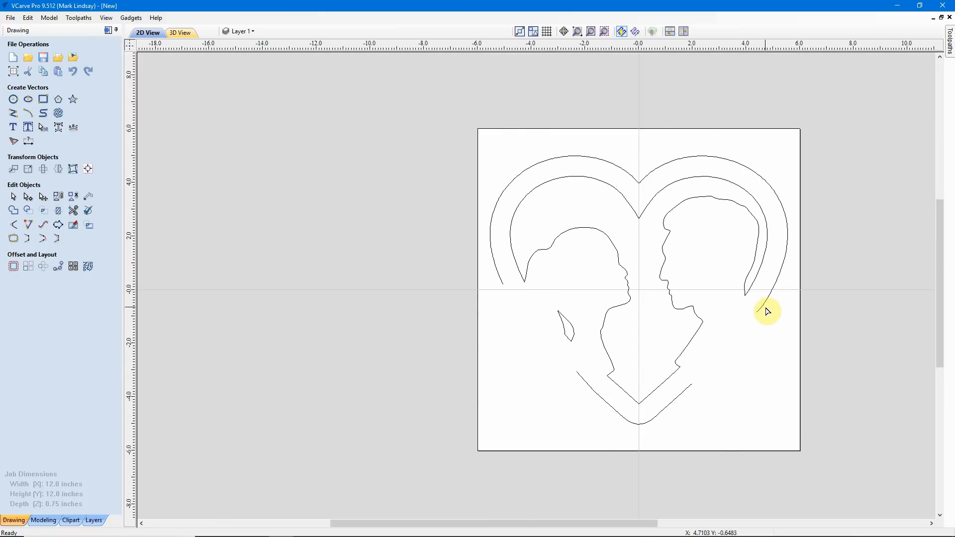
scroll(764, 307, "up", 5)
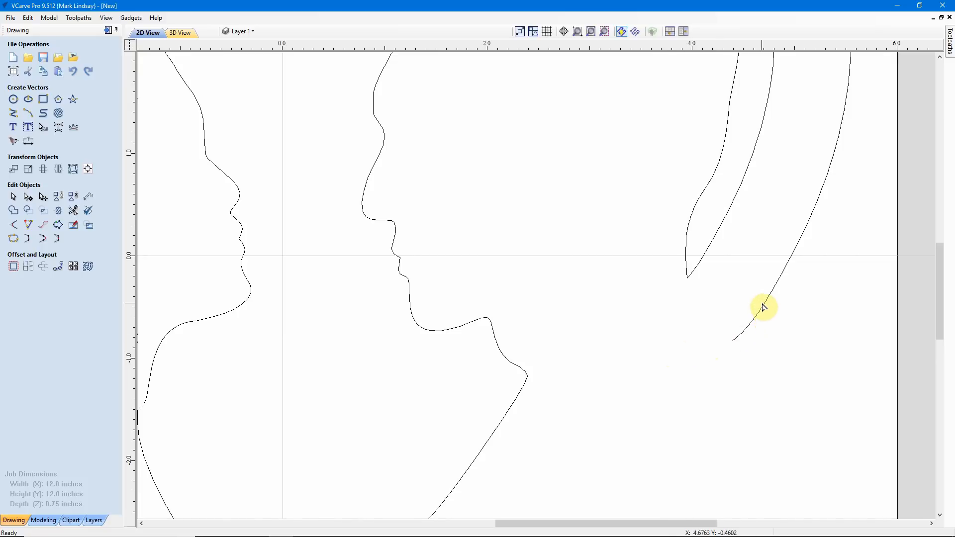
left_click(757, 319)
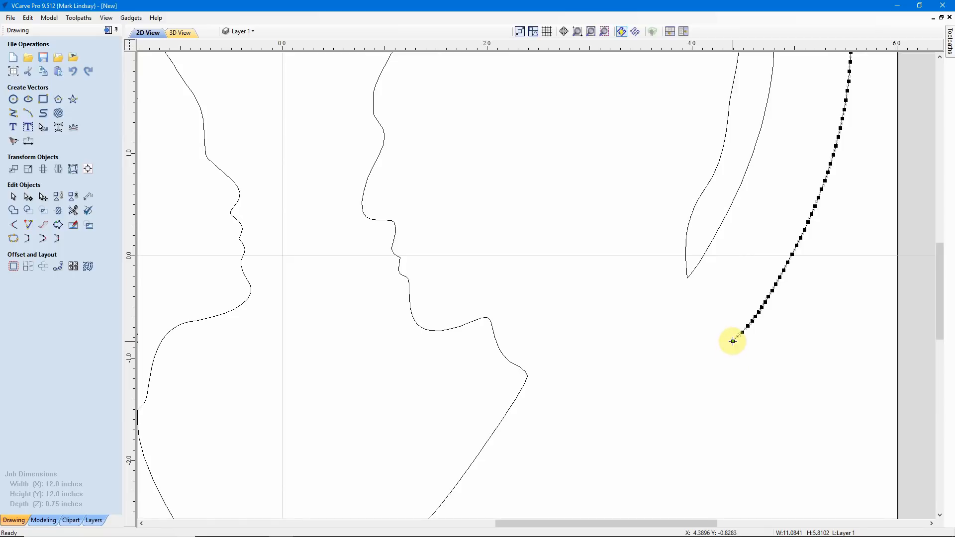
key("d")
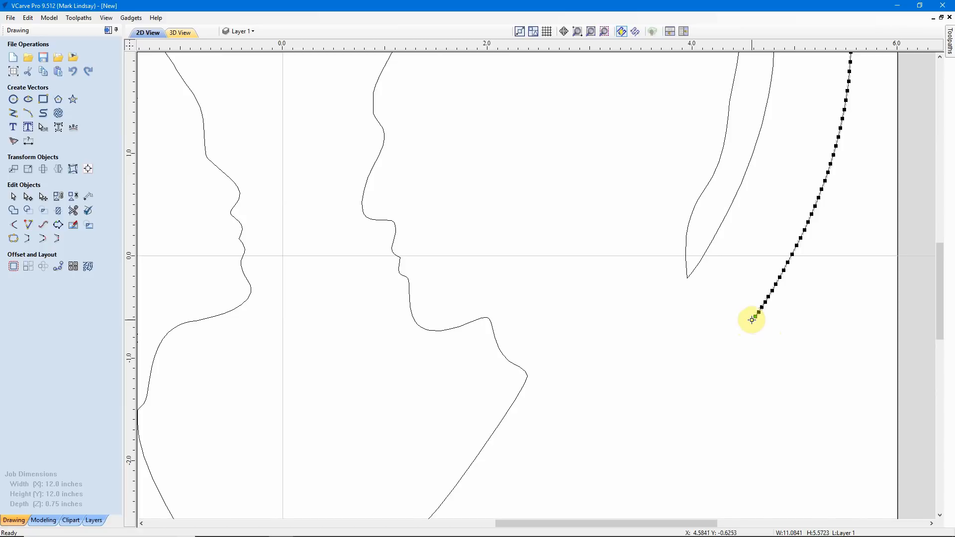
scroll(756, 316, "down", 2)
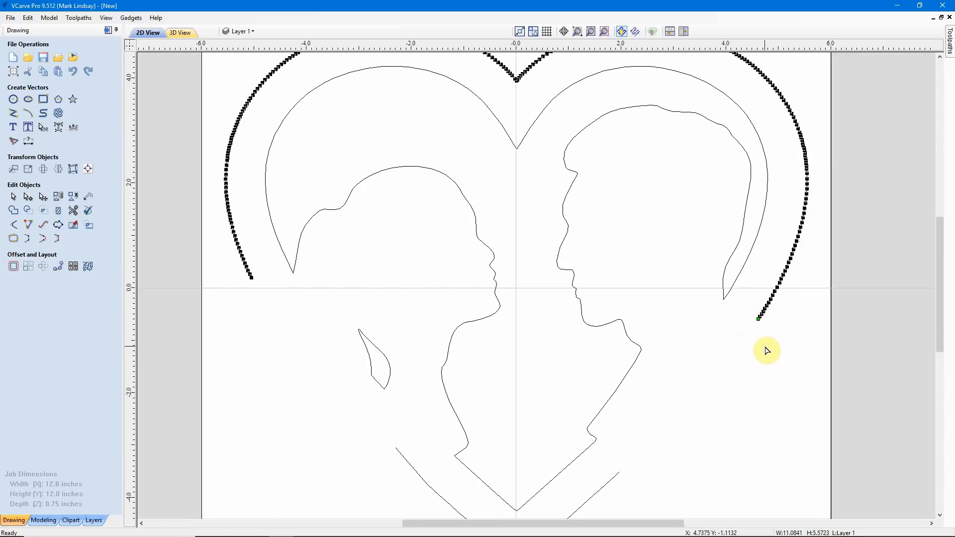
scroll(767, 351, "down", 1)
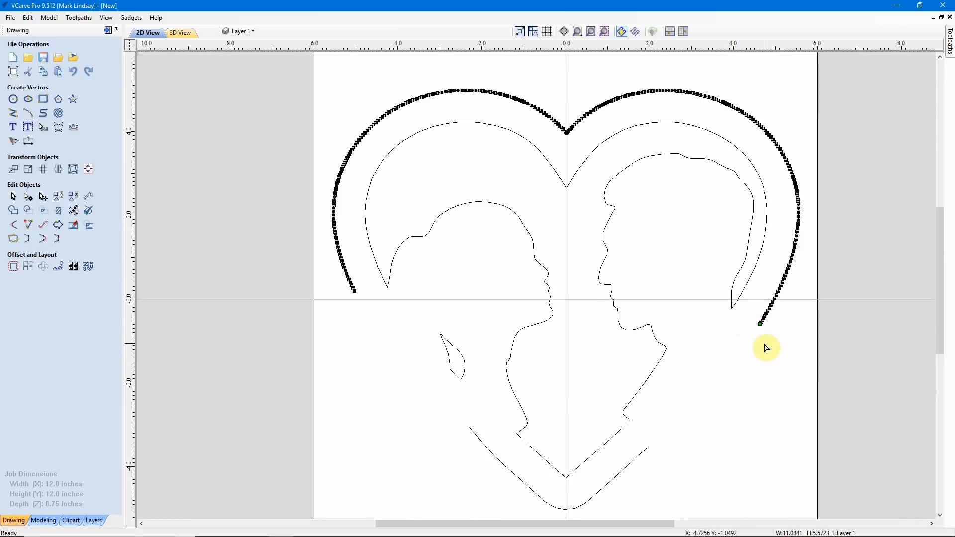
scroll(766, 343, "up", 4)
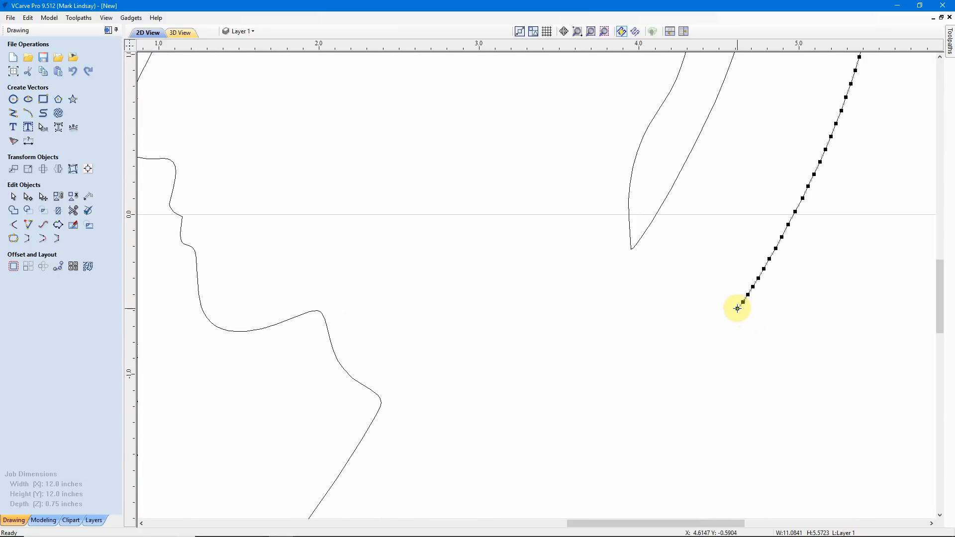
scroll(753, 330, "down", 2)
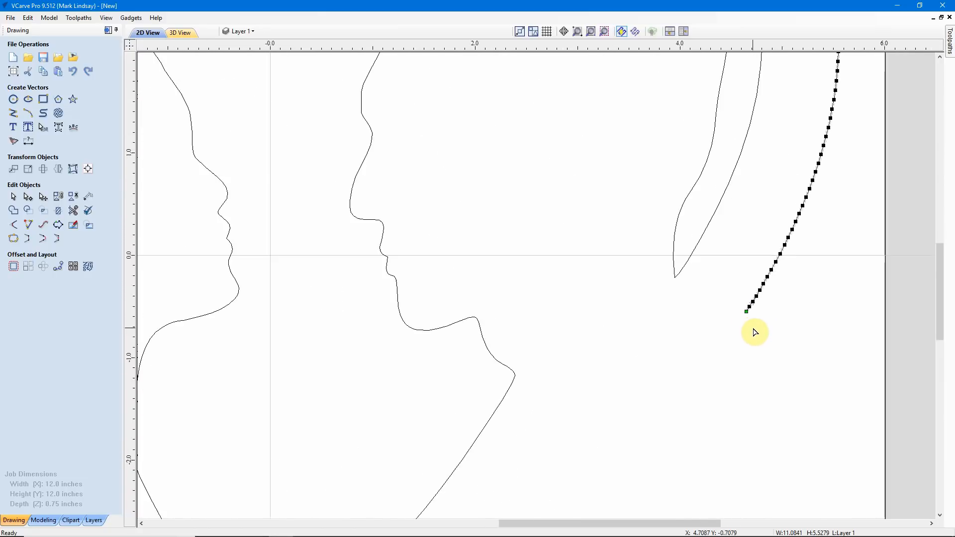
- Cut the bottom V of the outer border on both sides of its rounded tip and delete the curved section between the cuts
scroll(755, 332, "down", 2)
scroll(757, 335, "up", 1)
scroll(757, 358, "down", 2)
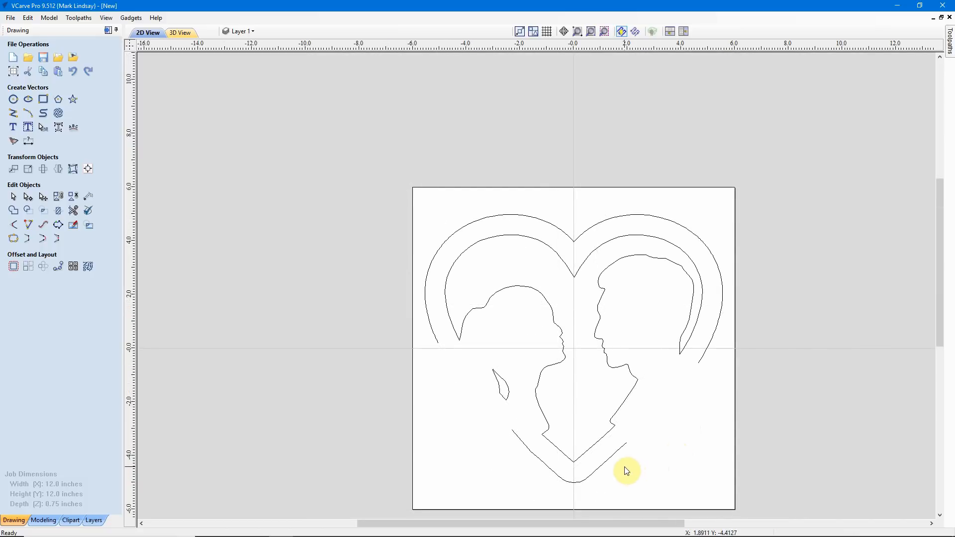
scroll(575, 496, "up", 3)
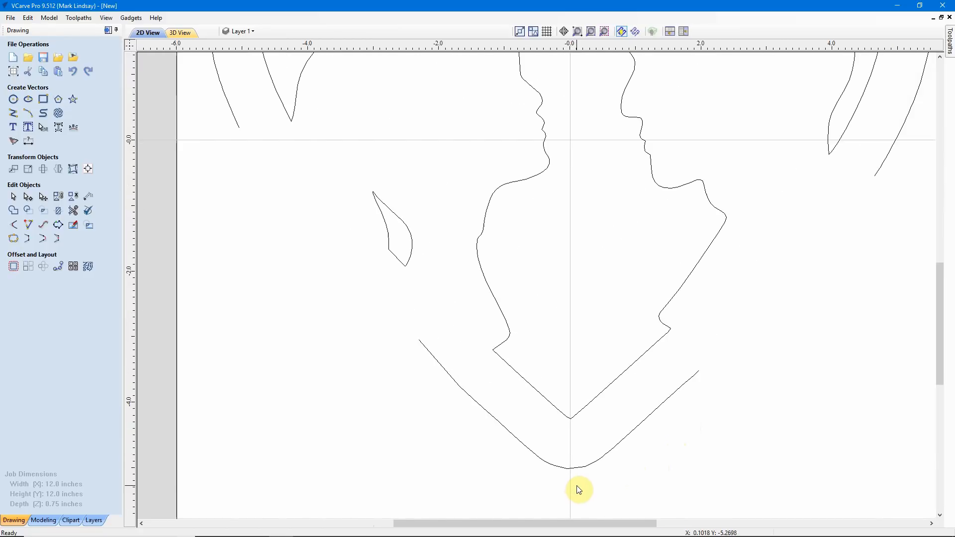
left_click(588, 471)
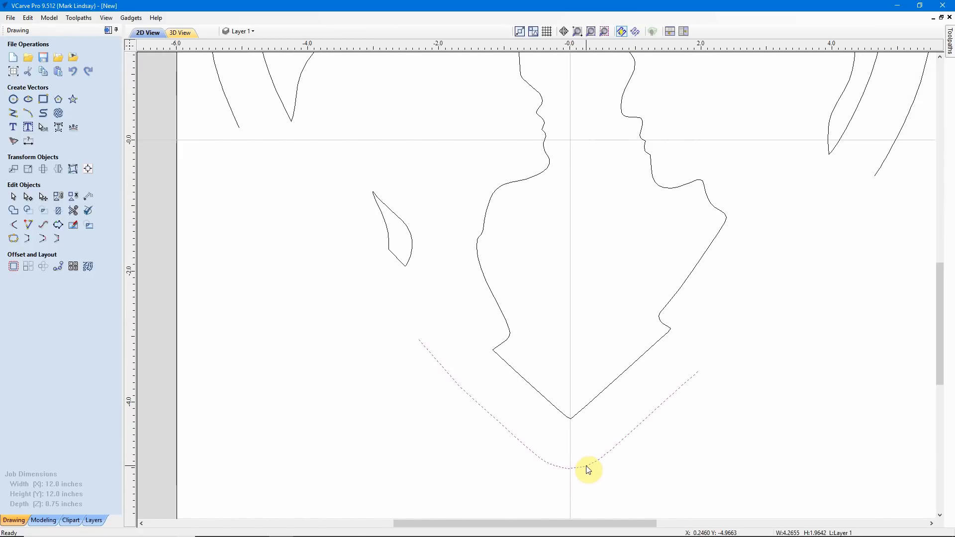
key("n")
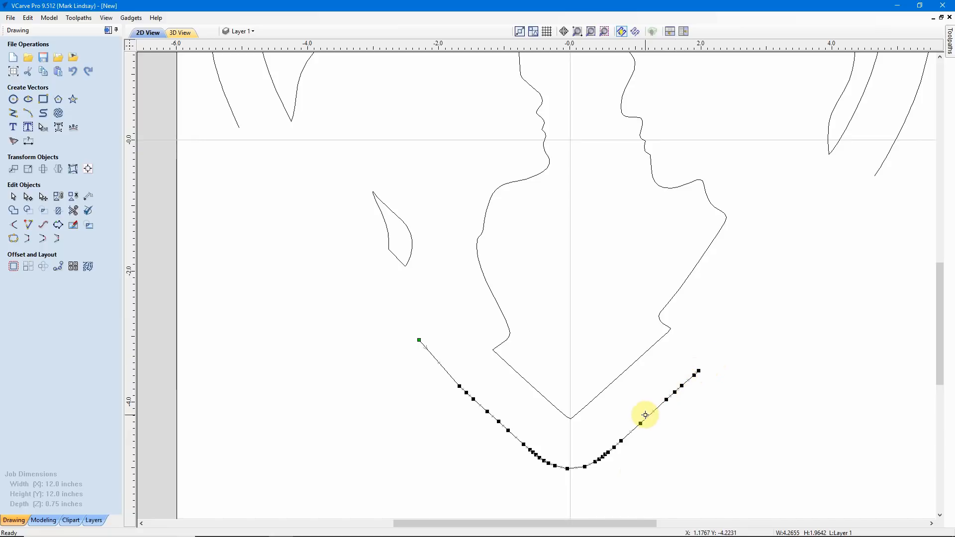
scroll(609, 455, "up", 2)
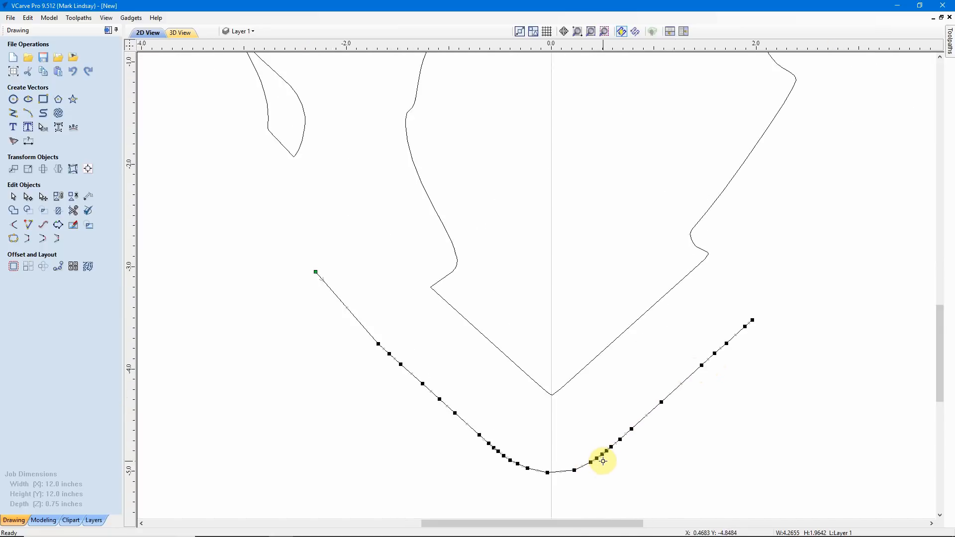
scroll(609, 462, "up", 1)
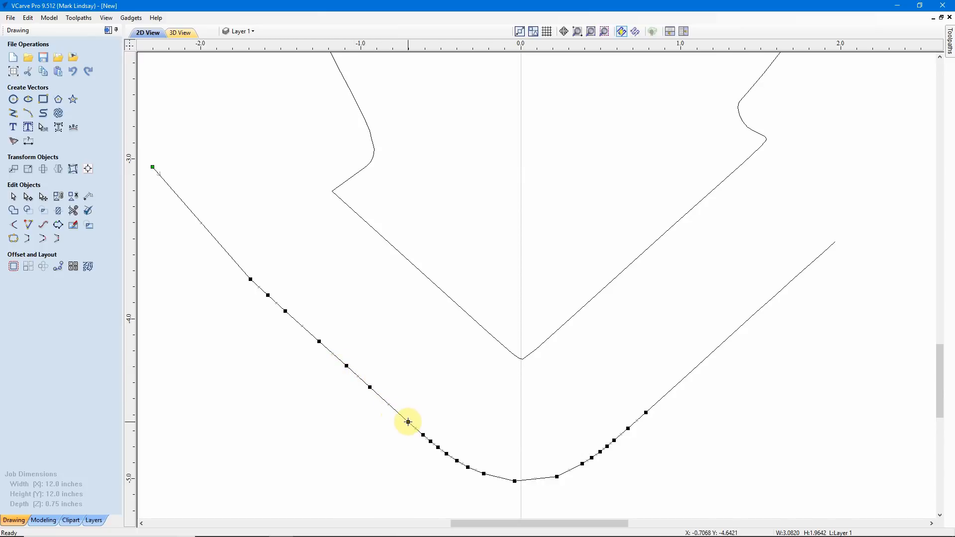
key("c")
left_click(518, 482)
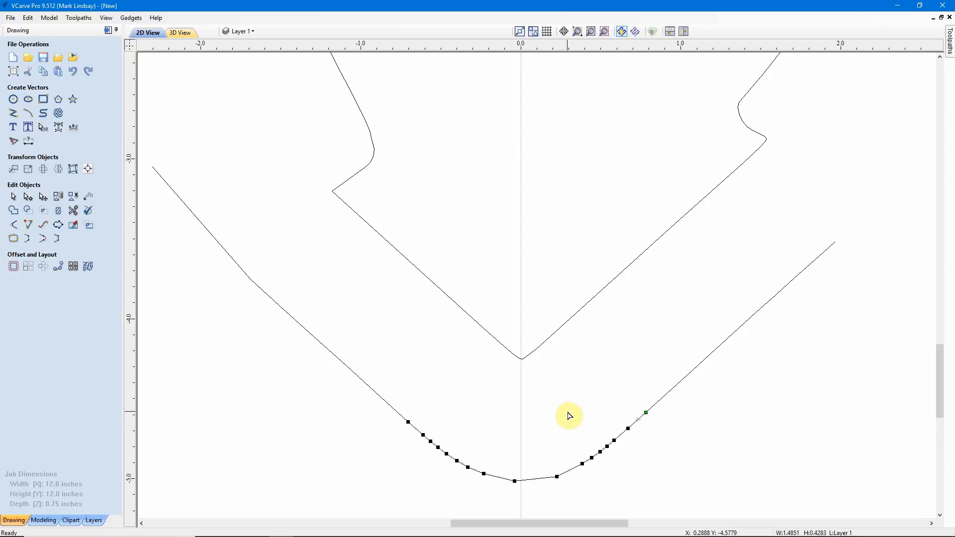
key("Delete")
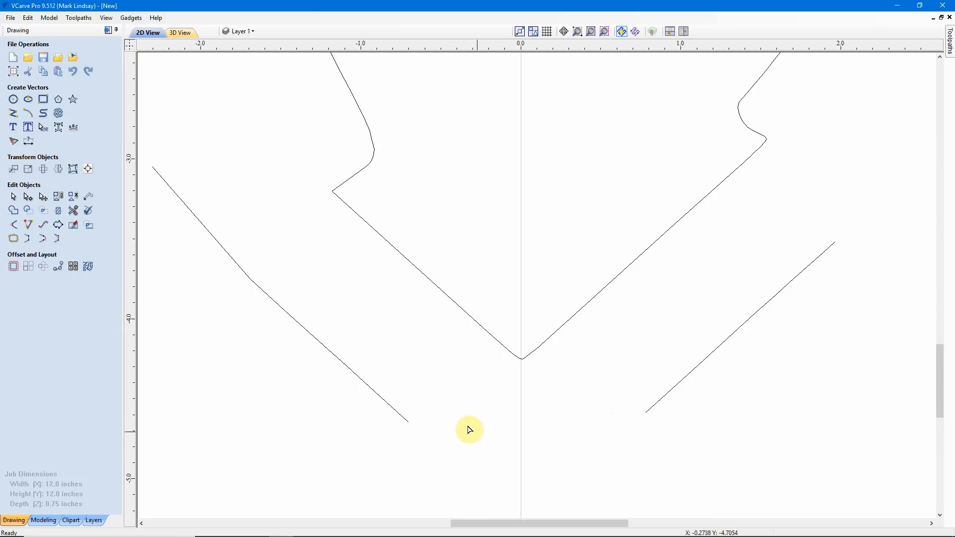
- Delete the steeper upper span of the border's lower left line, keeping only the straight part that runs towards the tip
left_click(297, 325)
scroll(462, 352, "down", 3)
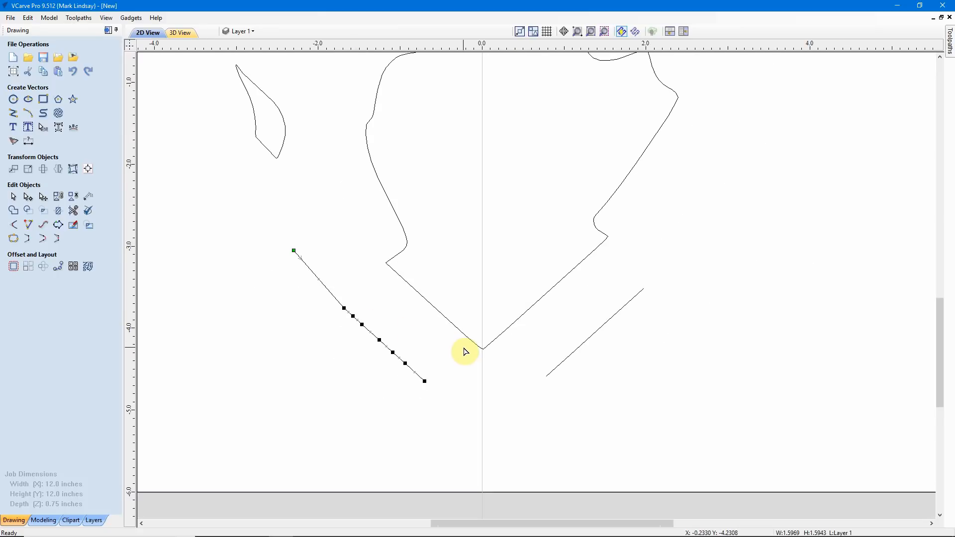
scroll(466, 352, "down", 2)
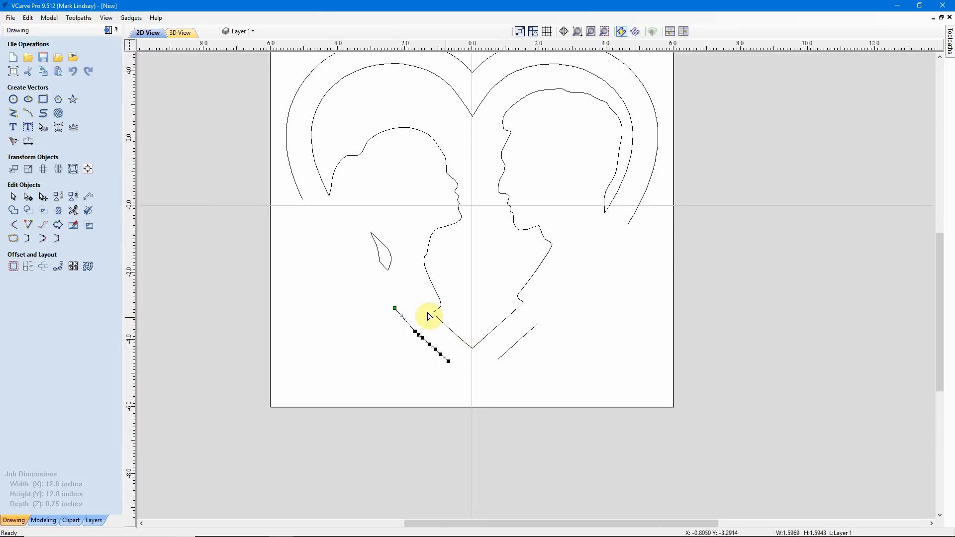
scroll(415, 339, "up", 4)
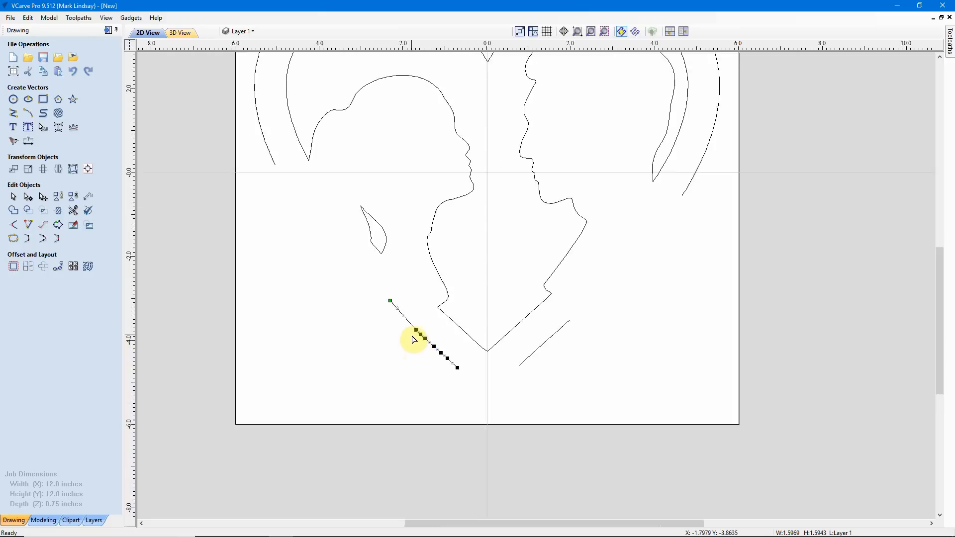
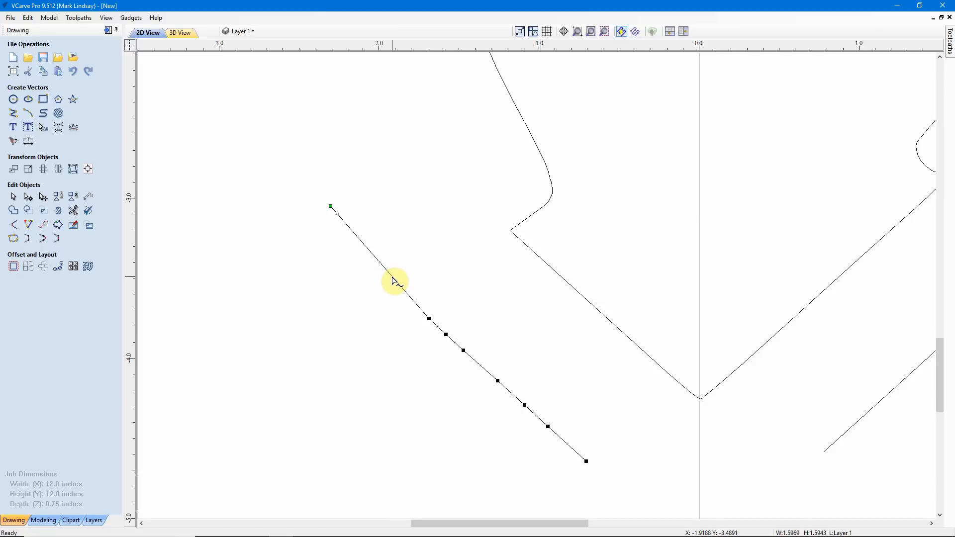
right_click(393, 280)
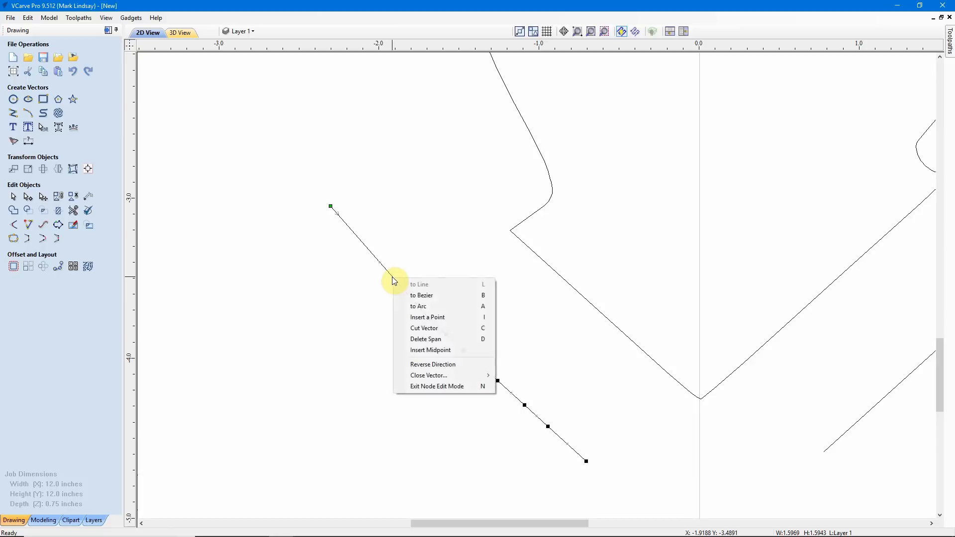
left_click(434, 342)
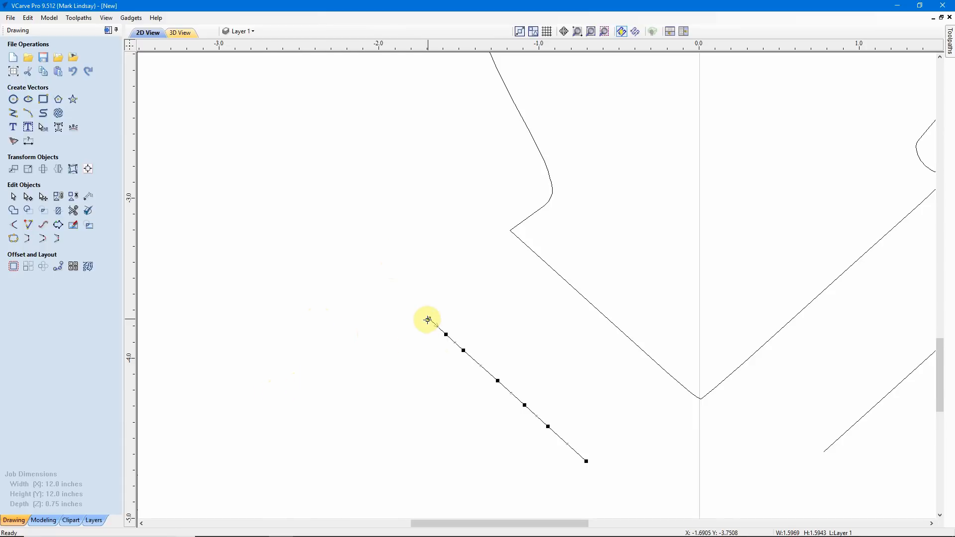
- Extend the lower ends of both bottom border lines along their own directions until they cross below the inner heart's tip
scroll(403, 367, "down", 5)
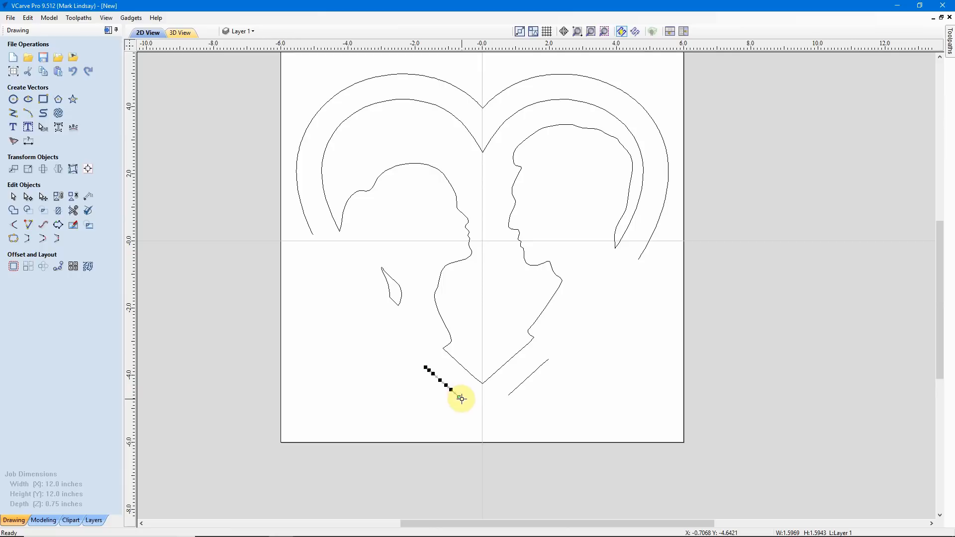
left_click_drag(461, 399, 489, 423)
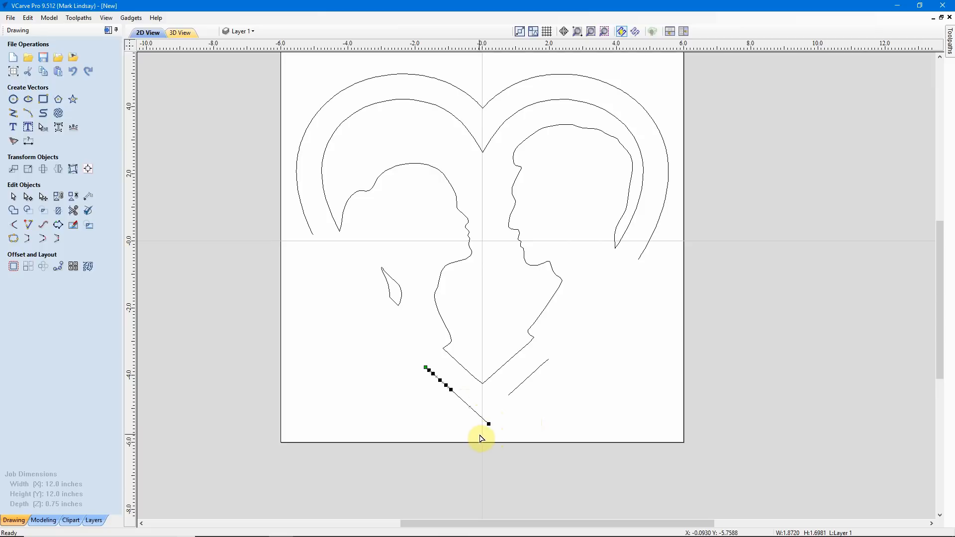
left_click(512, 393)
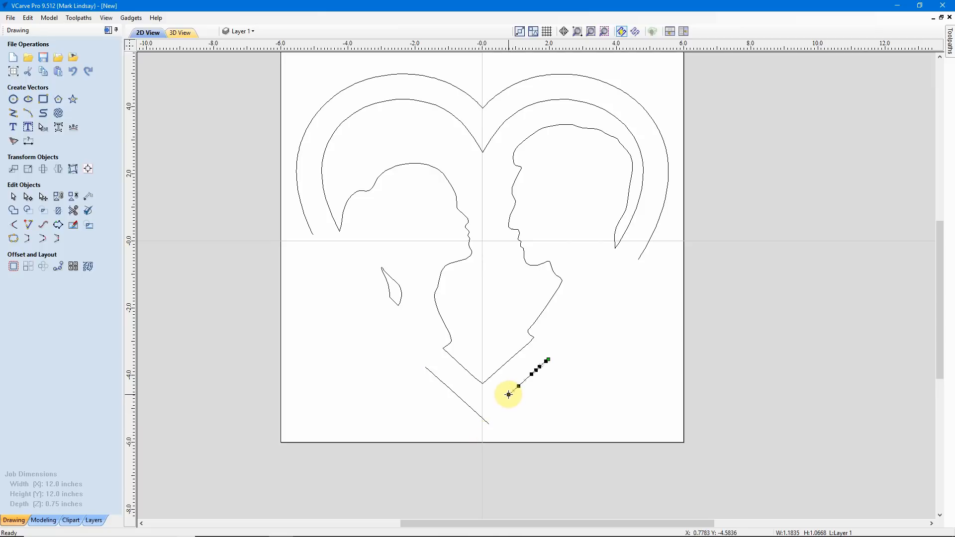
left_click_drag(509, 395, 470, 429)
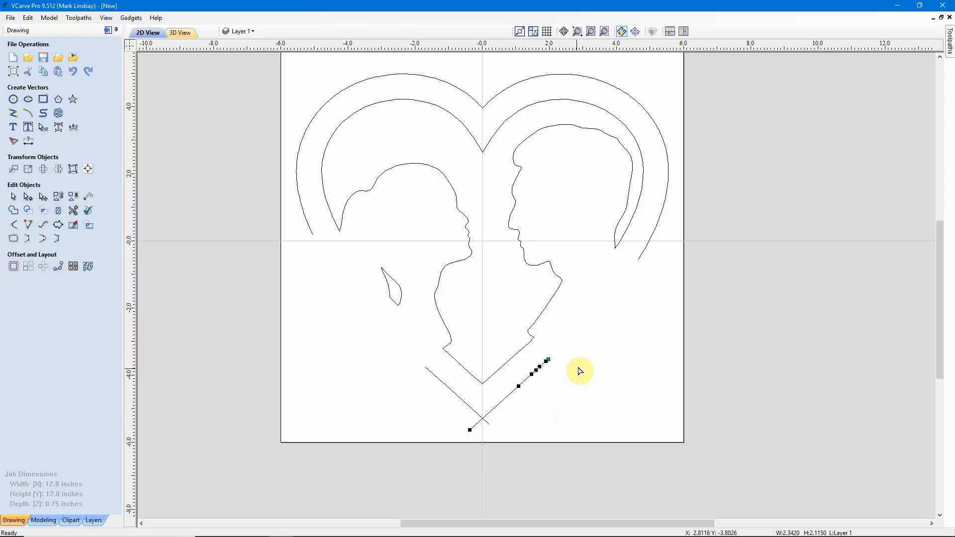
- Move the upper end nodes of both bottom lines onto the open lower ends of the right and left outer arcs
scroll(579, 362, "up", 1)
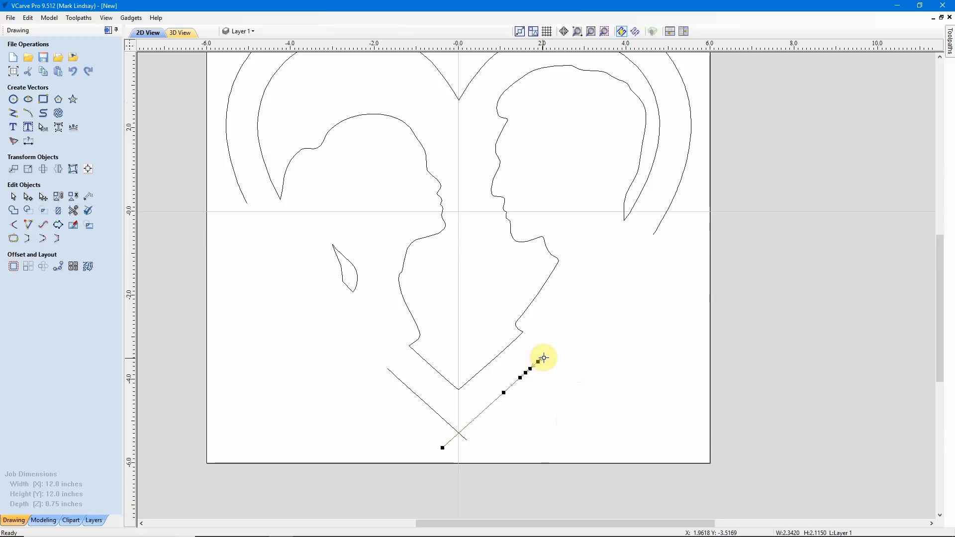
left_click_drag(544, 358, 653, 235)
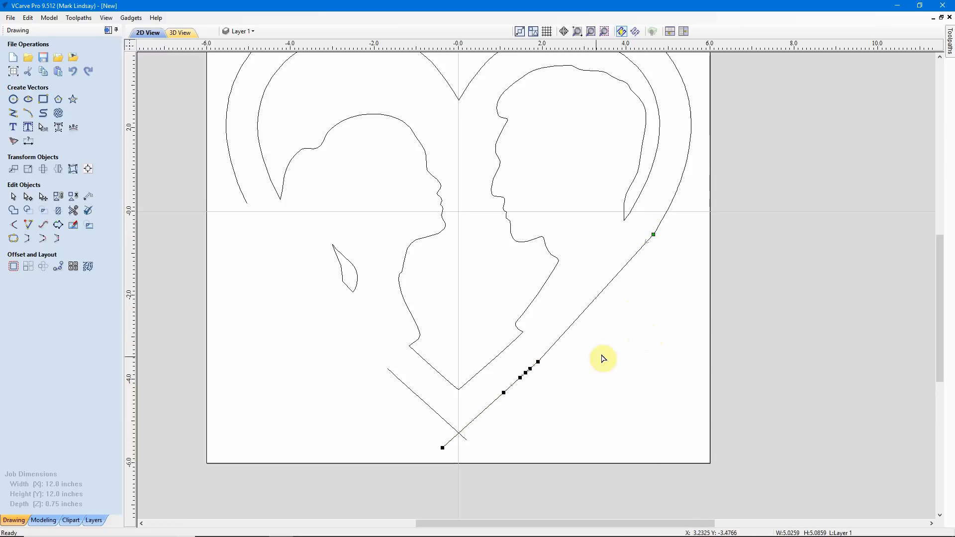
left_click(392, 374)
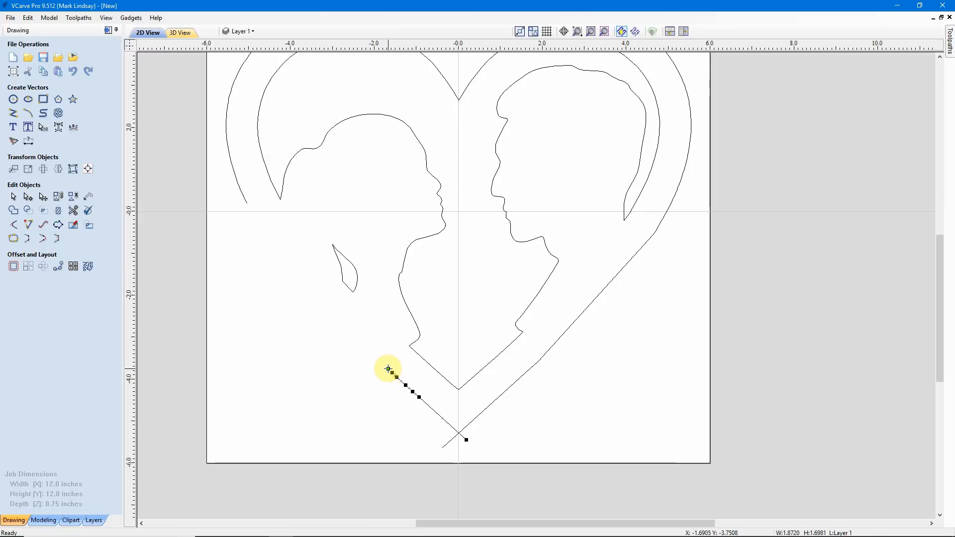
left_click_drag(388, 369, 246, 203)
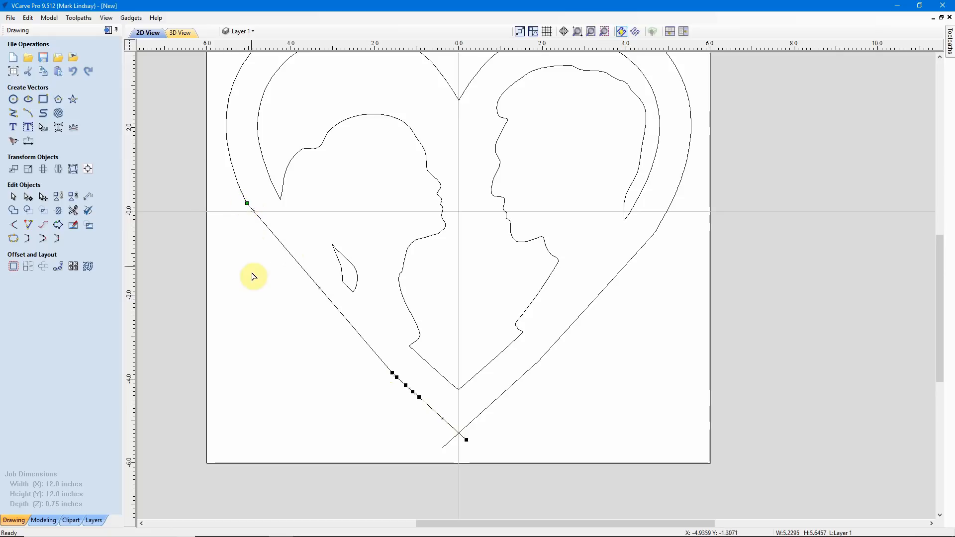
left_click(281, 354)
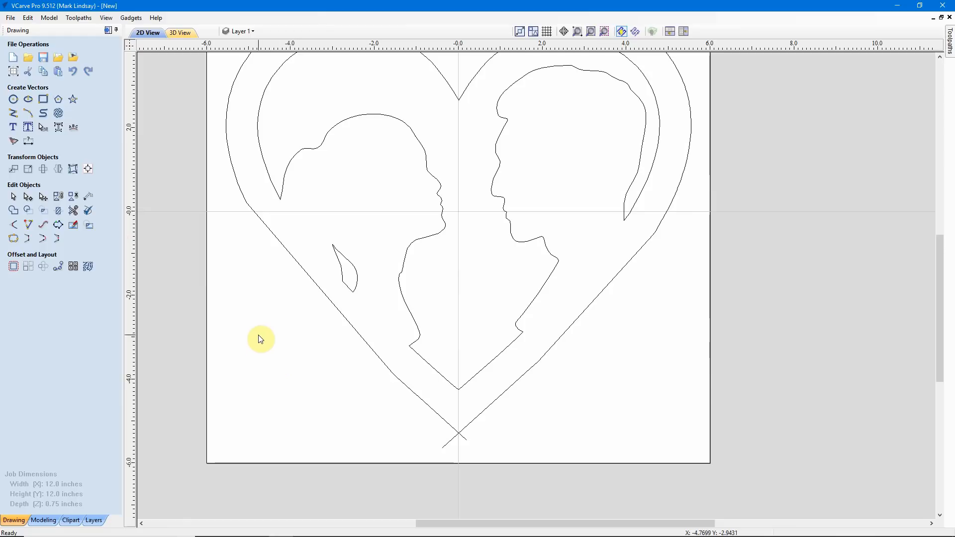
- Trim off the two line ends that overhang the crossing at the bottom tip of the outer border
left_click(73, 211)
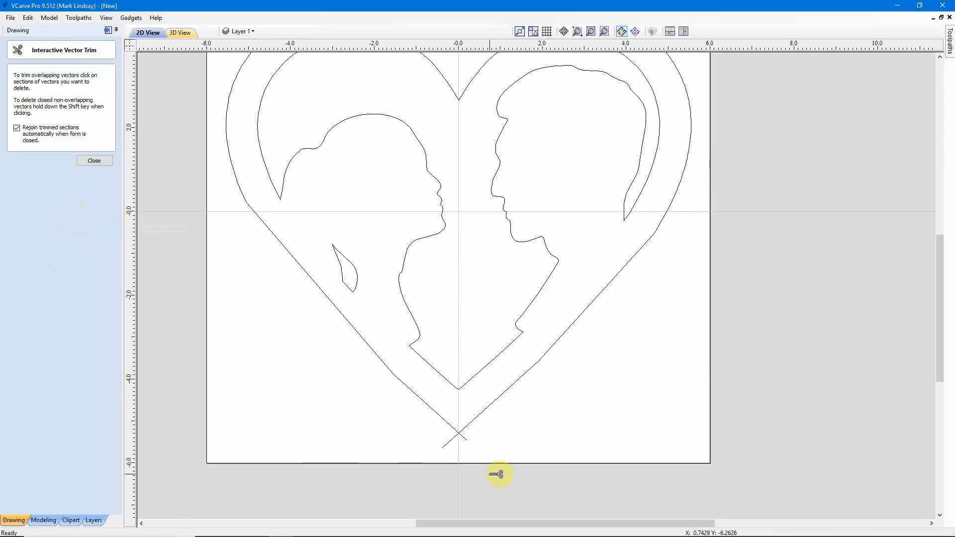
left_click(472, 443)
left_click(449, 448)
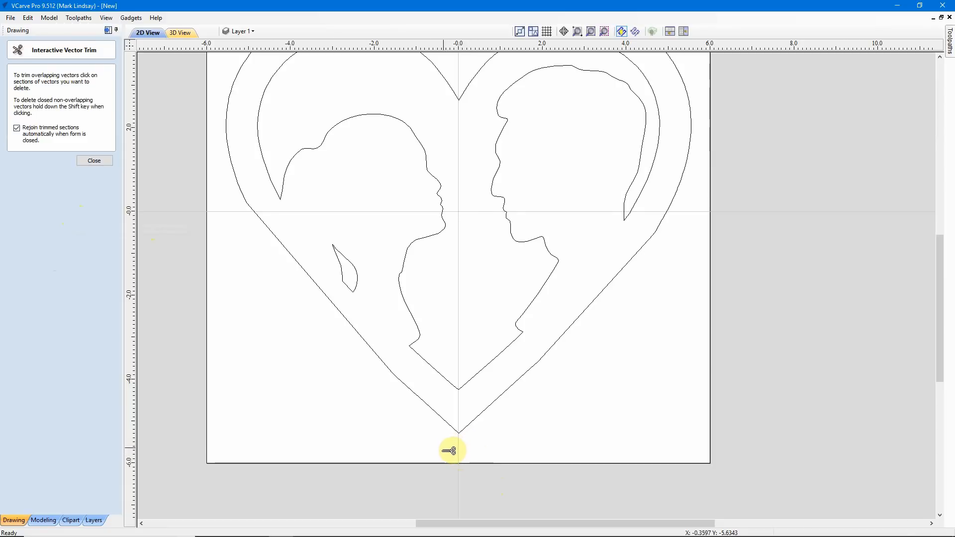
left_click(95, 161)
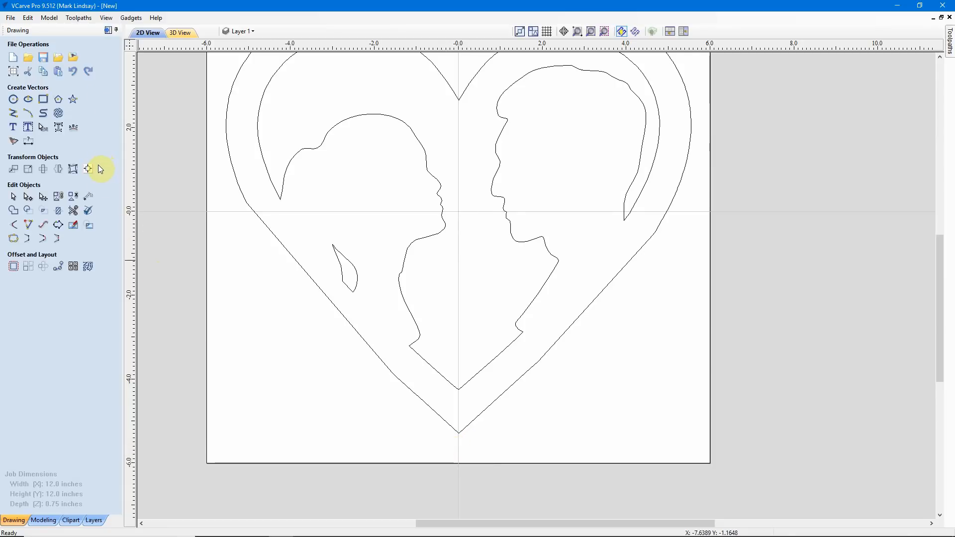
- Join the bottom V and the upper heart arc of the outer border into one closed vector with a 0.004-inch tolerance
left_click(446, 414)
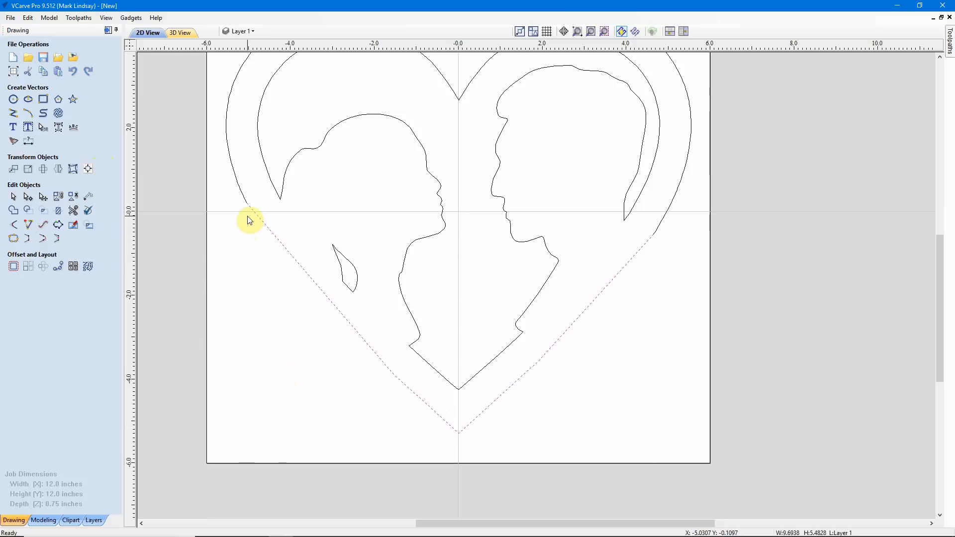
left_click(234, 173, "shift")
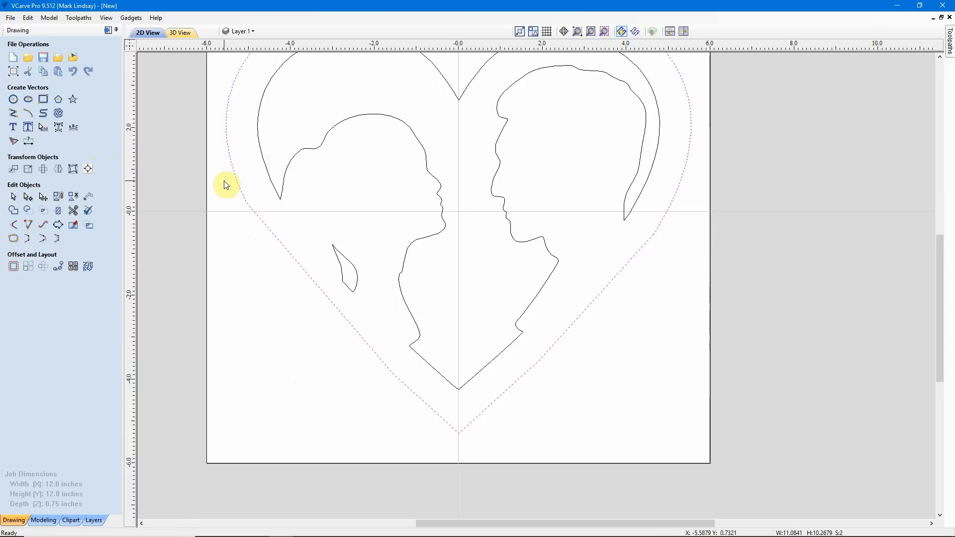
scroll(246, 357, "down", 1)
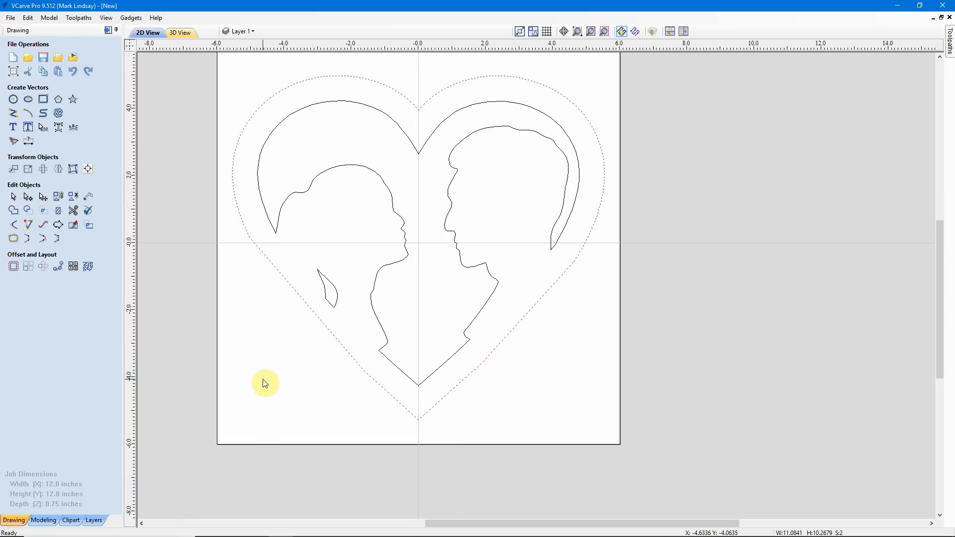
left_click(13, 240)
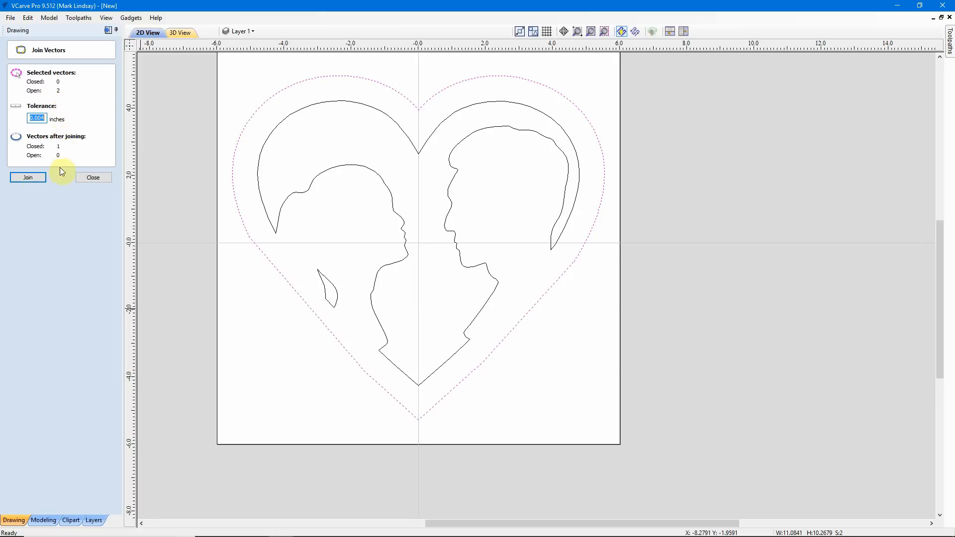
left_click(33, 177)
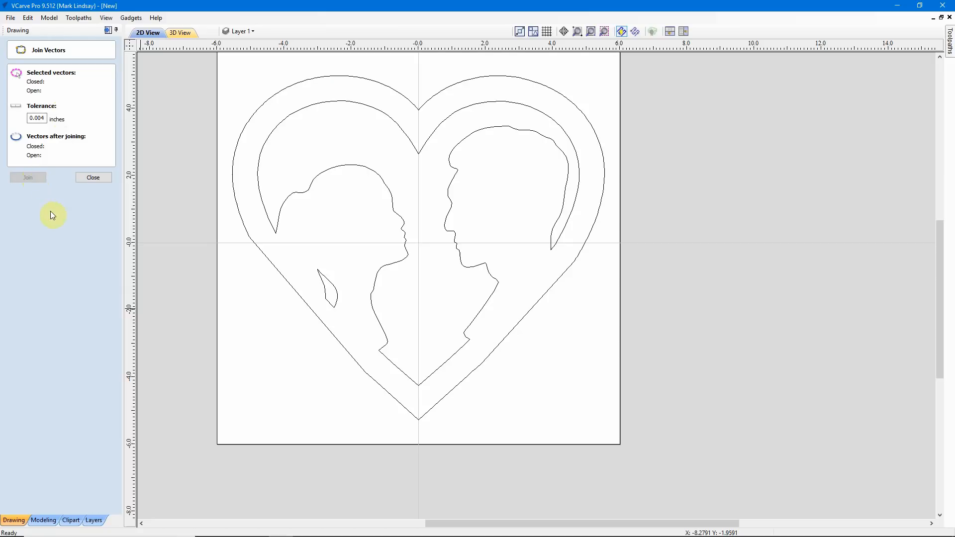
left_click(88, 178)
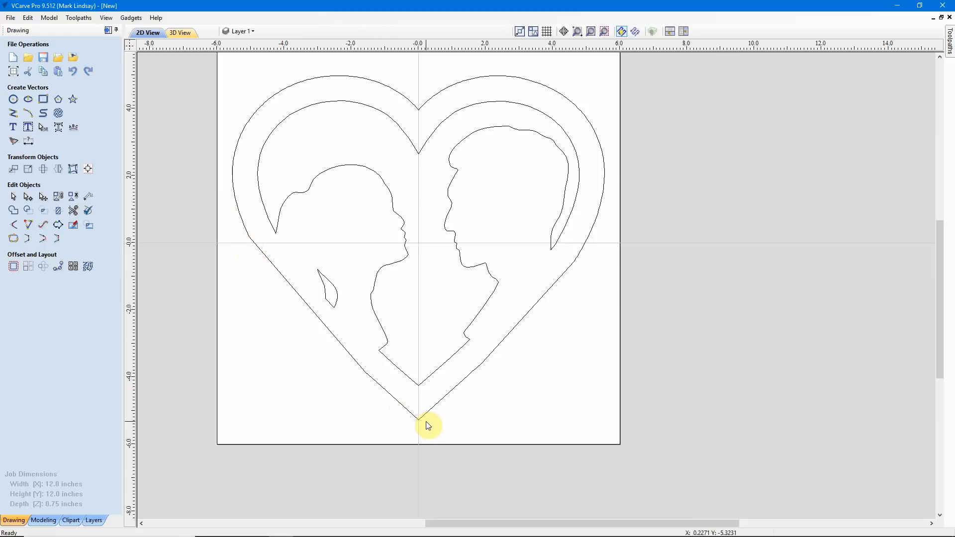
- Fit Bezier curves to the outer heart border with 0.01-inch tolerance, keeping sharp corners up to 60 degrees and replacing the original vector
left_click(542, 302)
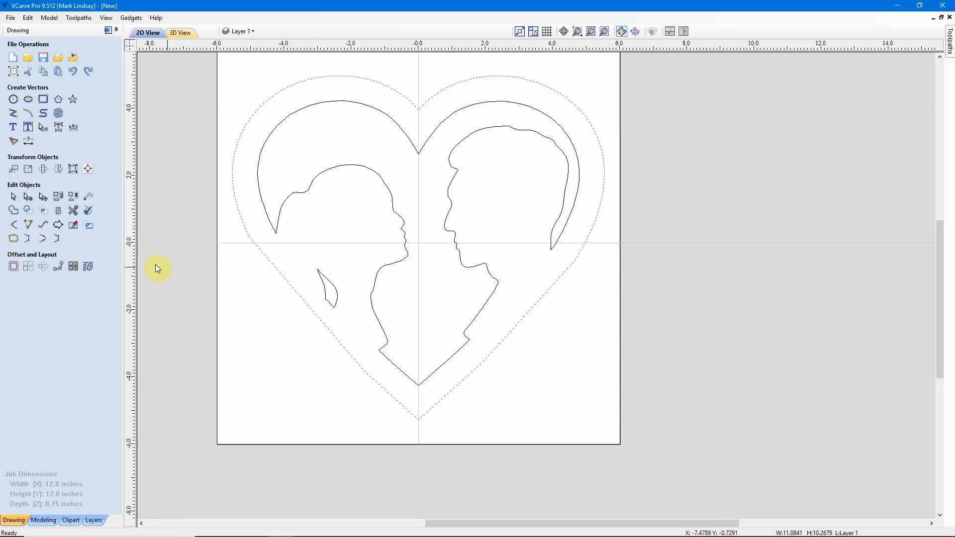
left_click(43, 228)
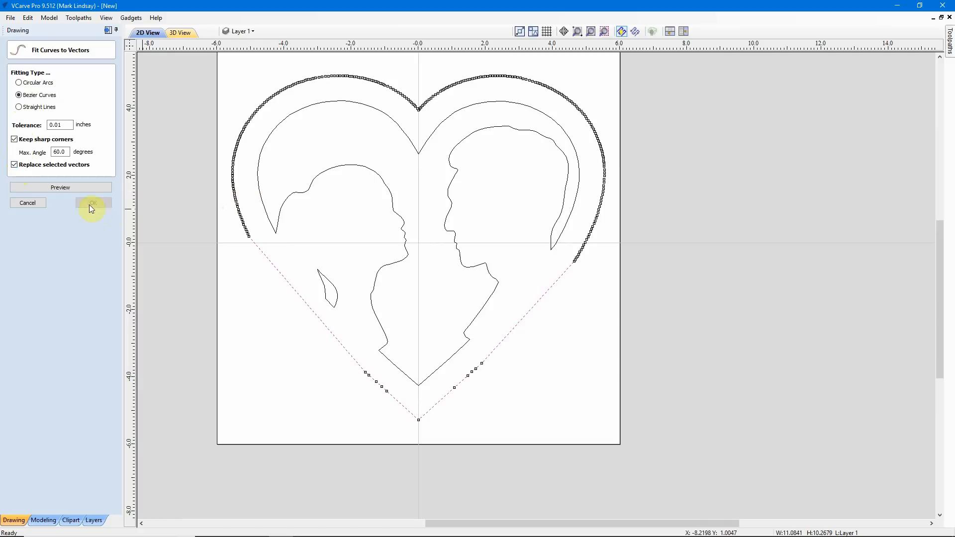
left_click(62, 187)
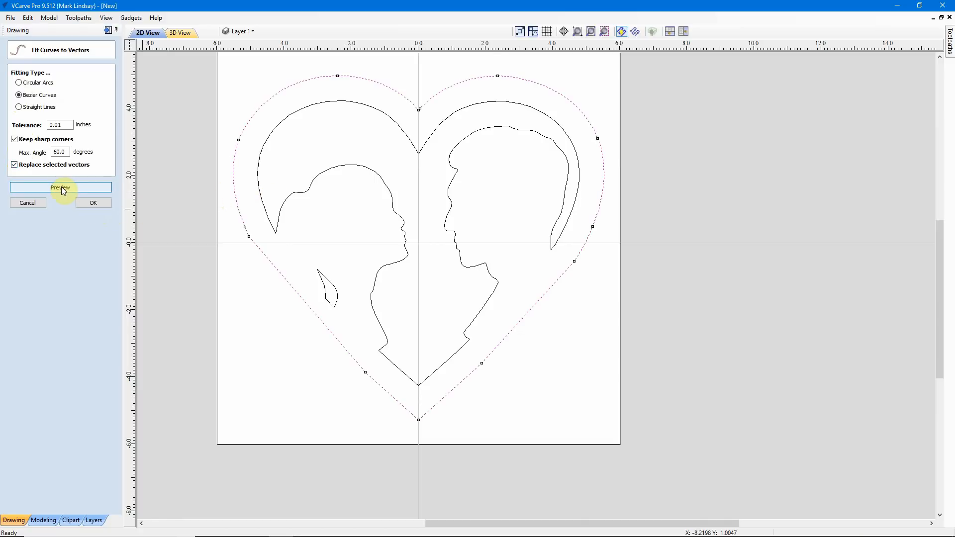
left_click(93, 204)
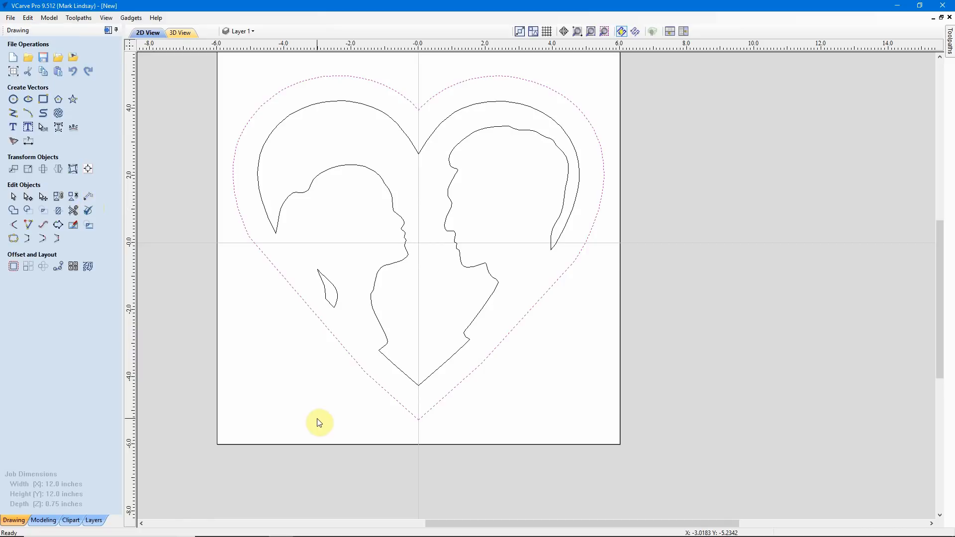
- Delete the two intermediate corner nodes on the lower right side of the outer border so one curve spans to the bottom tip
left_click(433, 405)
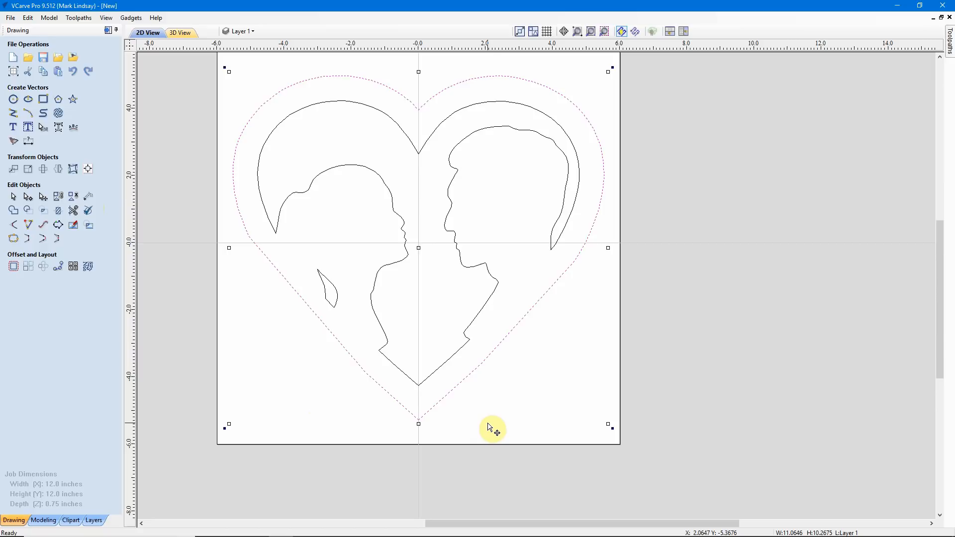
key("n")
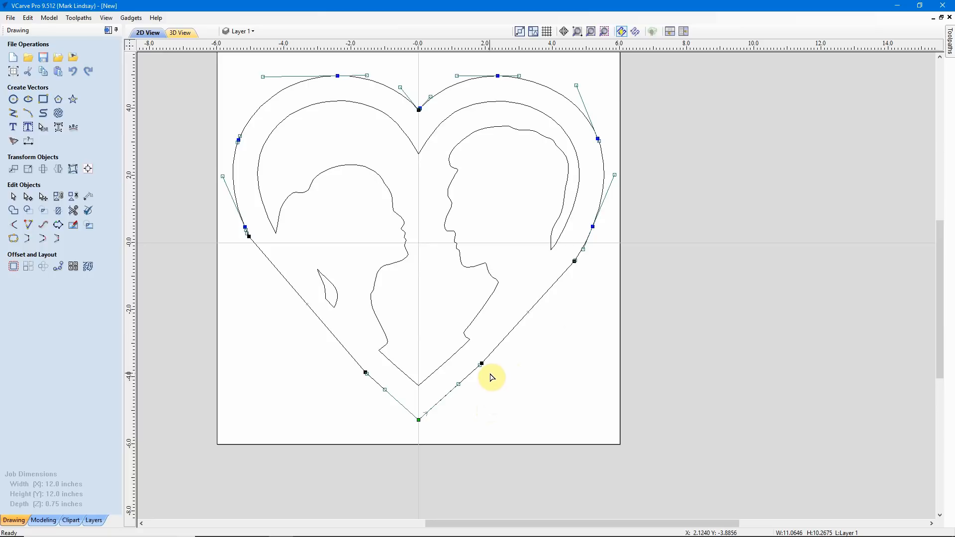
scroll(537, 352, "up", 2)
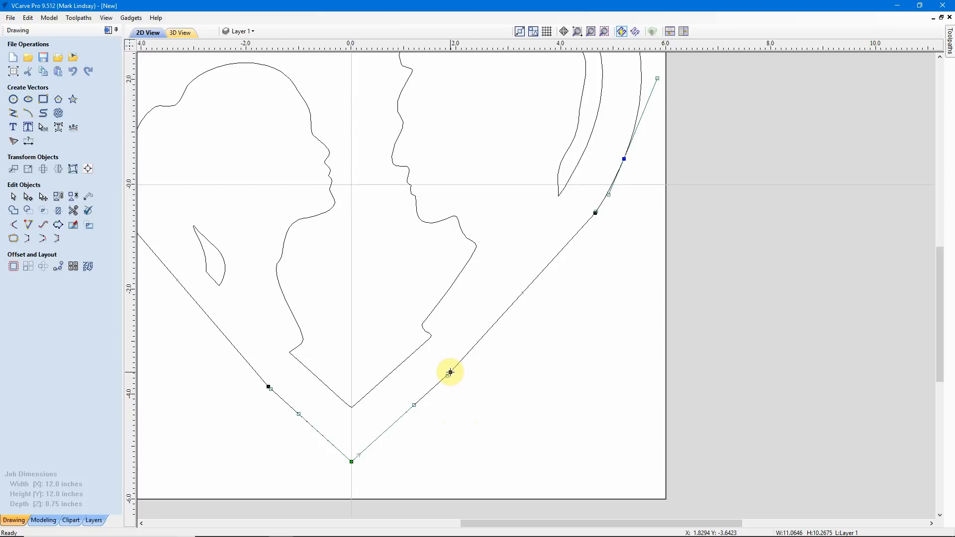
scroll(451, 372, "up", 5)
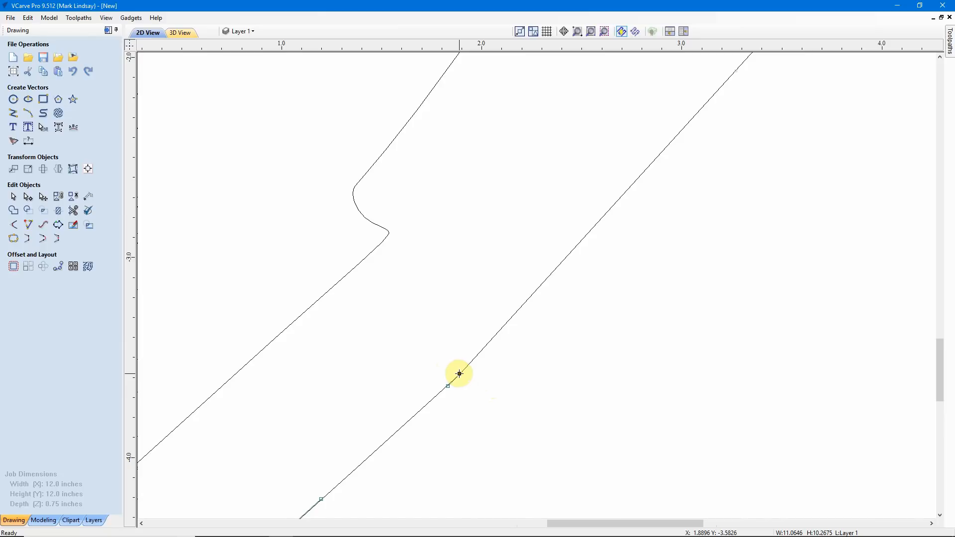
scroll(457, 373, "down", 5)
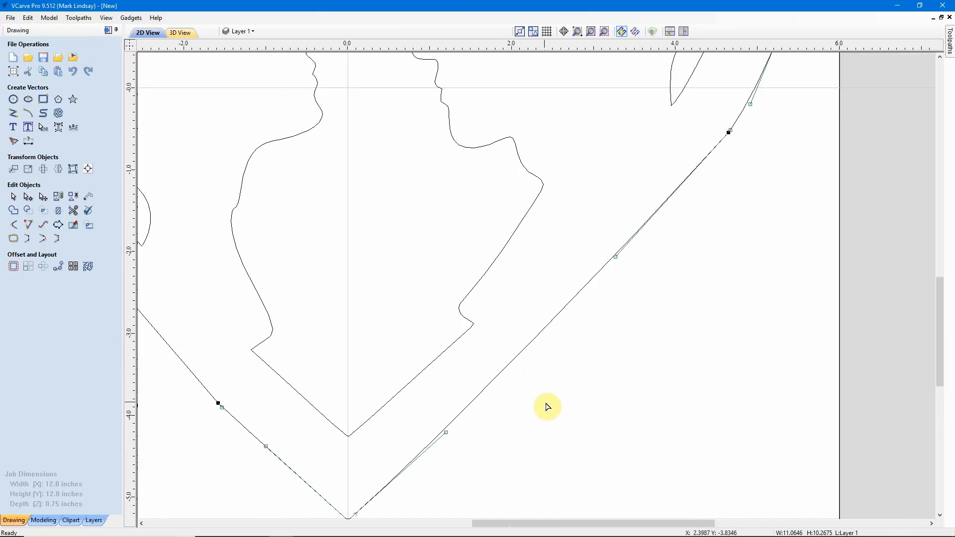
scroll(645, 298, "down", 1)
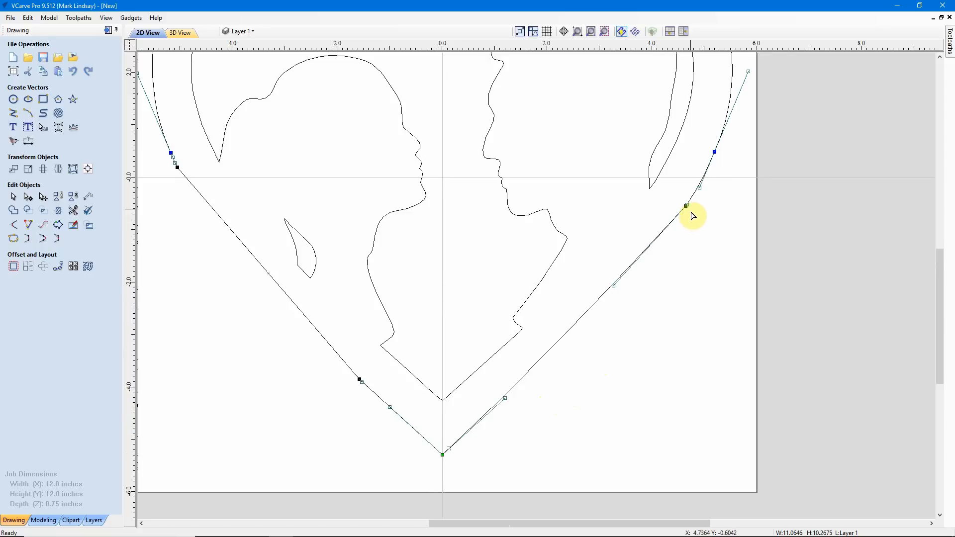
scroll(692, 216, "up", 10)
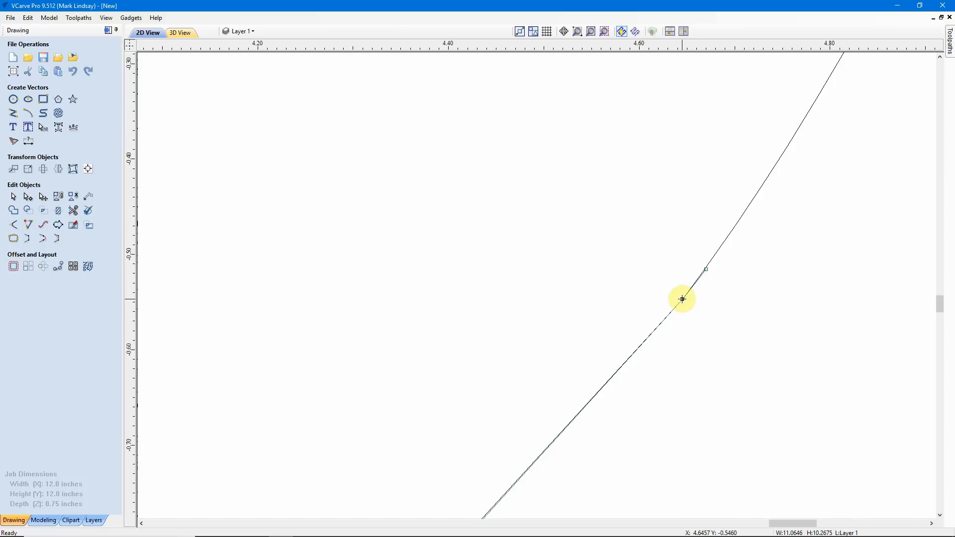
scroll(687, 307, "down", 5)
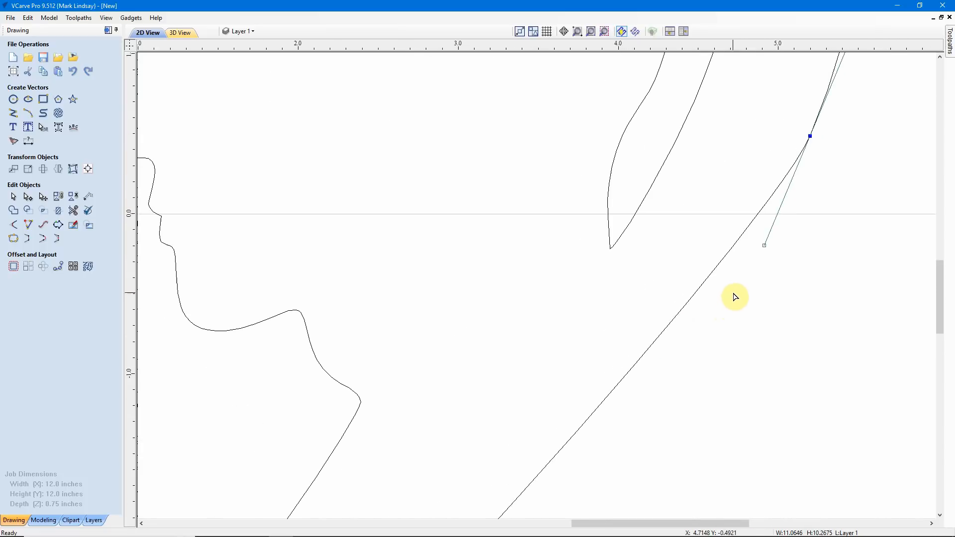
scroll(635, 315, "down", 3)
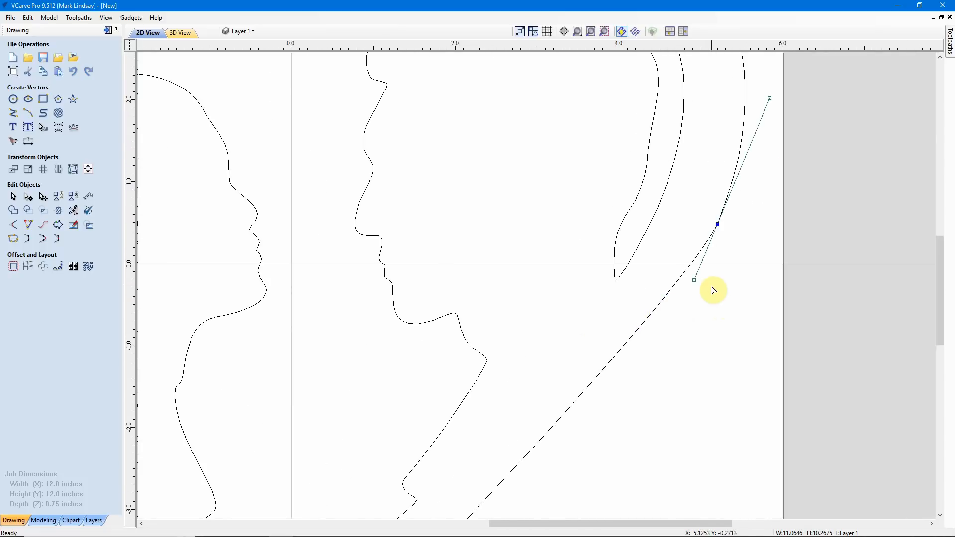
scroll(713, 291, "down", 4)
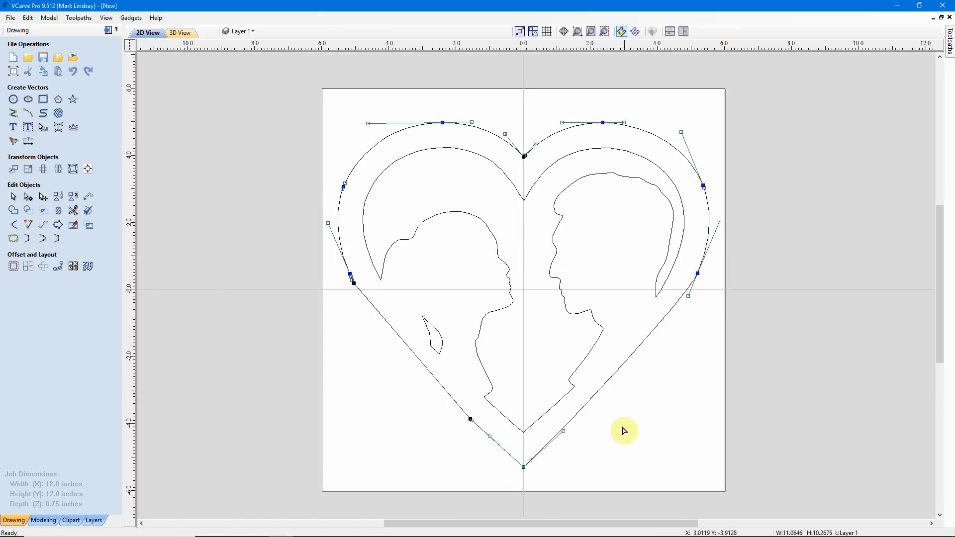
- Bow the lower right side of the outer border outward by repositioning its Bezier control handle at the bottom tip
scroll(574, 463, "up", 1)
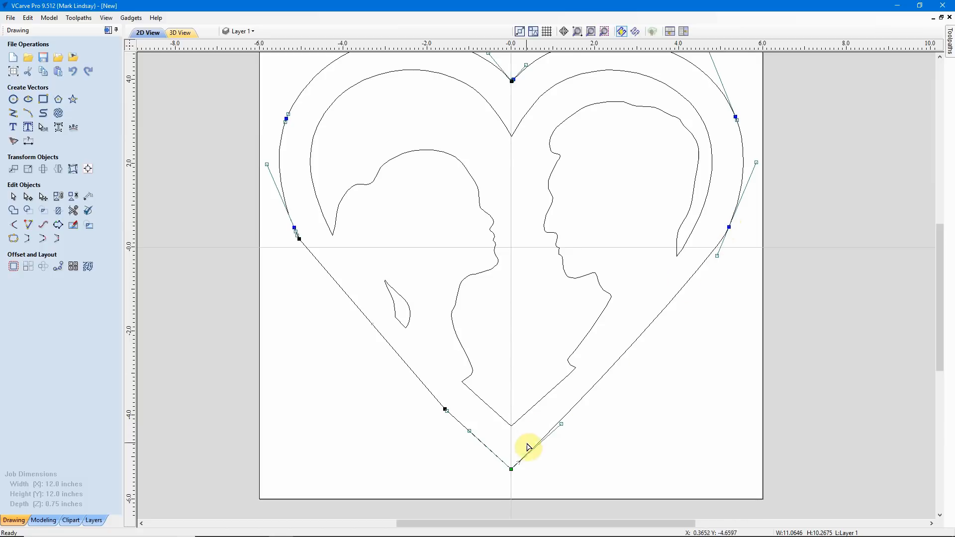
left_click(510, 470)
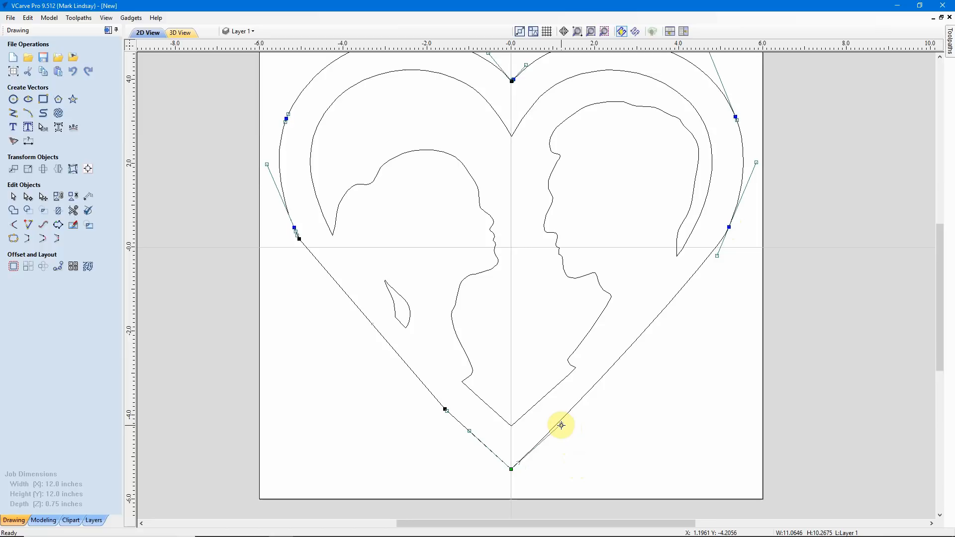
left_click_drag(562, 426, 573, 434)
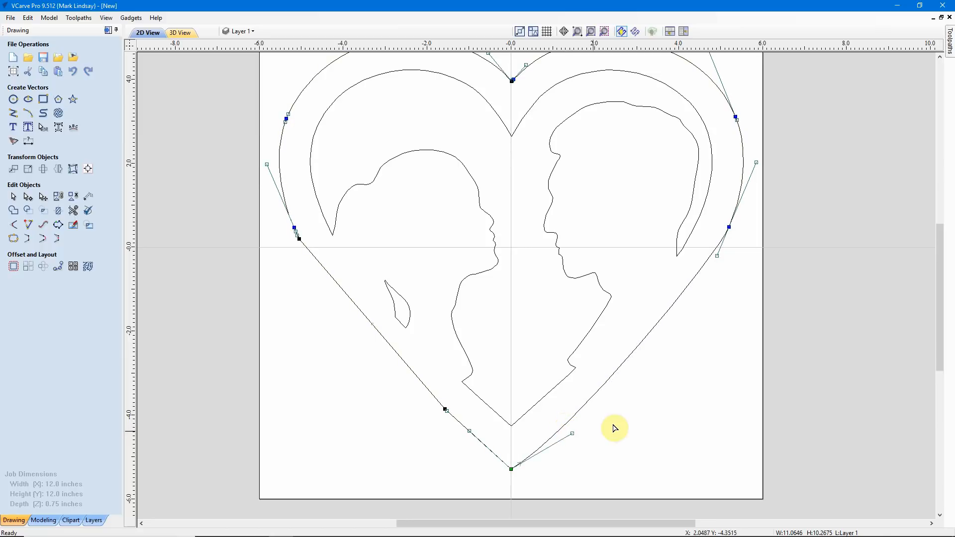
left_click(717, 255)
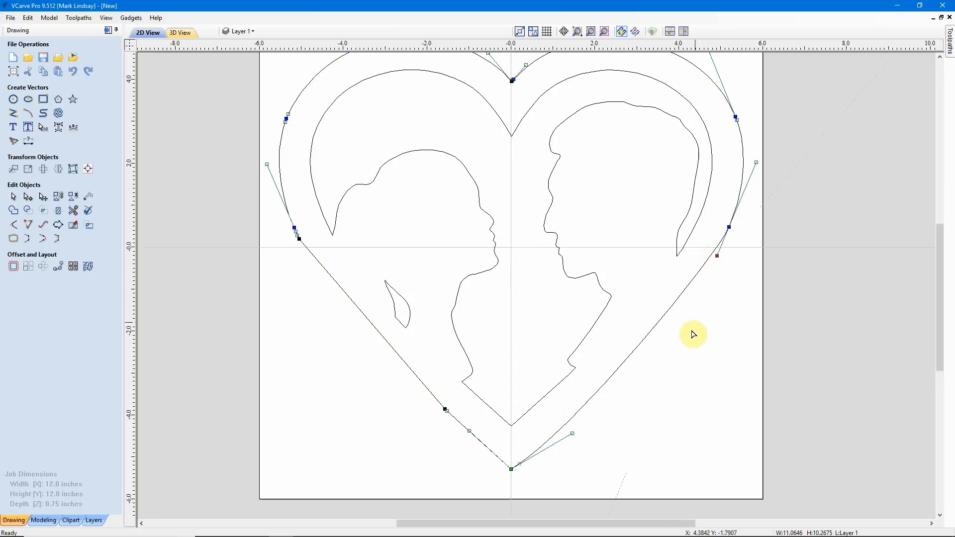
left_click(572, 433)
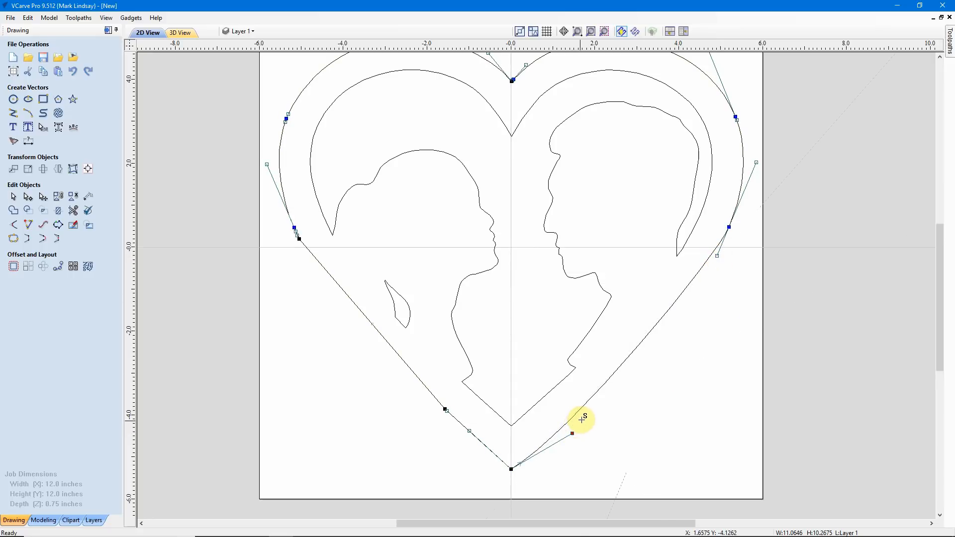
left_click_drag(585, 419, 593, 415)
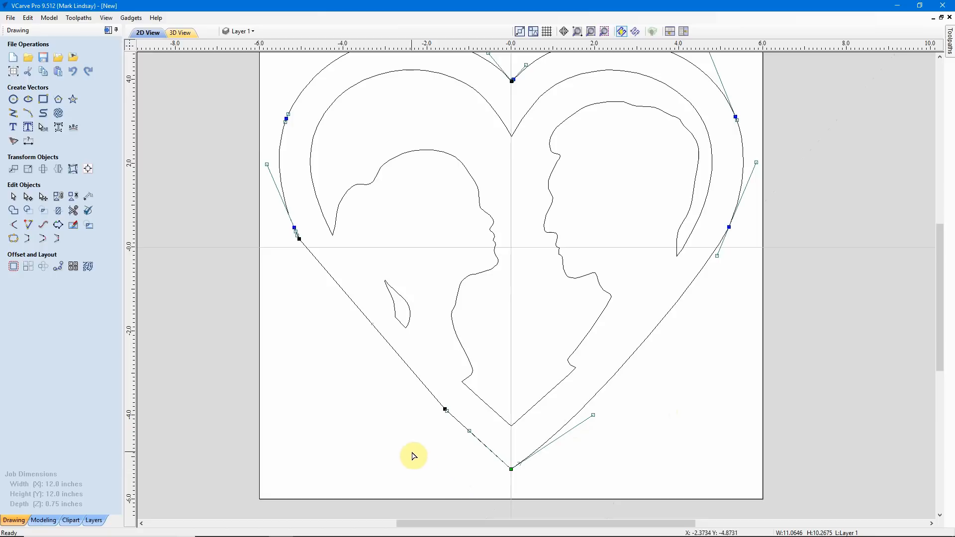
left_click(661, 450)
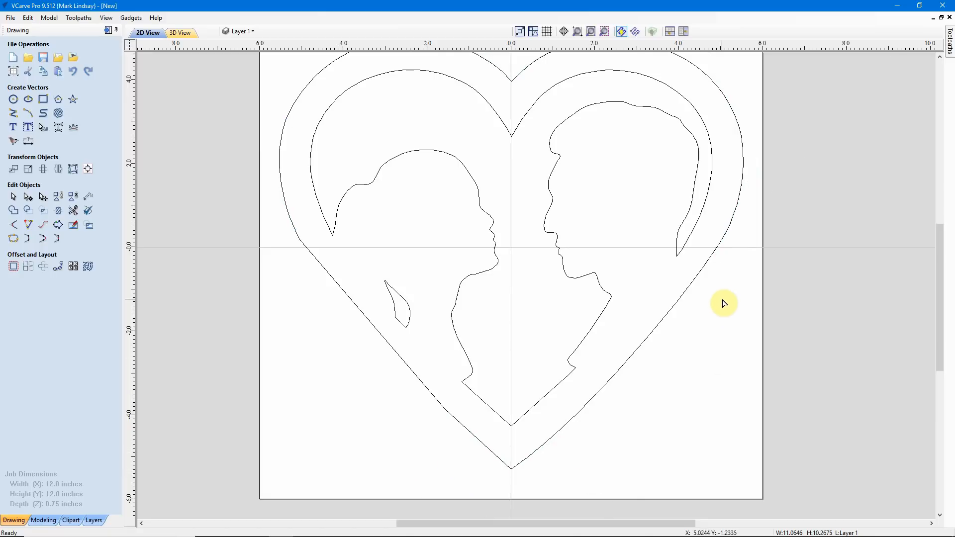
- Delete the two intermediate corner nodes on the lower left side of the outer border so one curve spans to the bottom tip
left_click(480, 442)
scroll(416, 419, "up", 4)
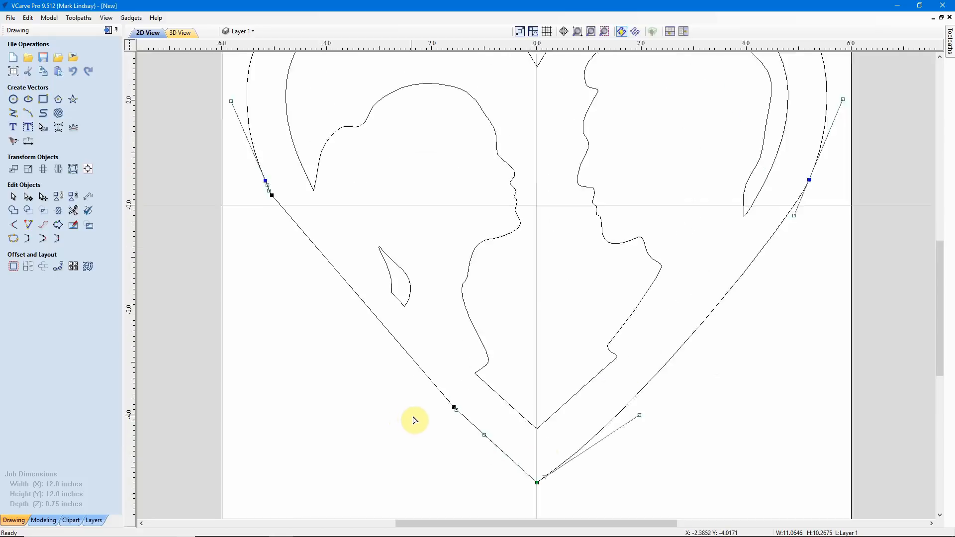
scroll(468, 413, "up", 5)
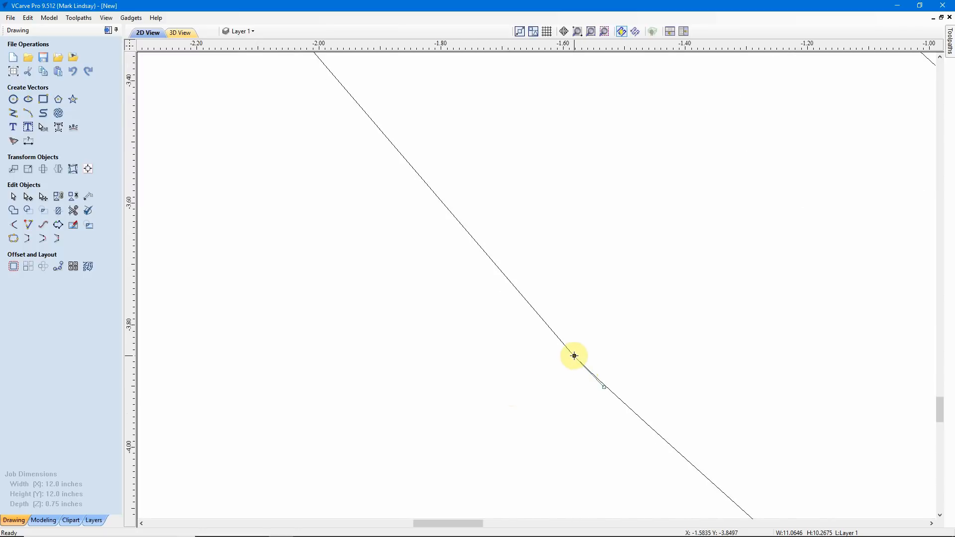
scroll(575, 355, "down", 5)
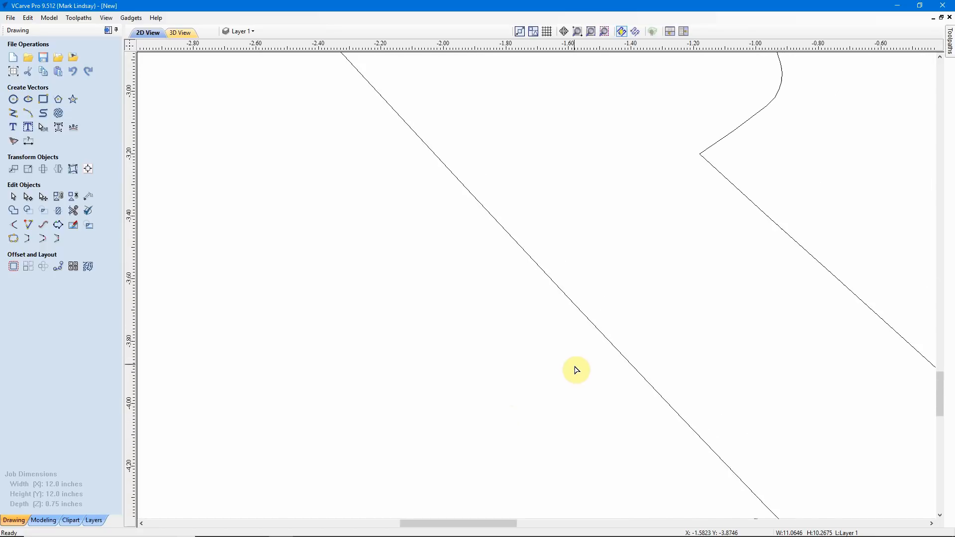
scroll(578, 406, "down", 4)
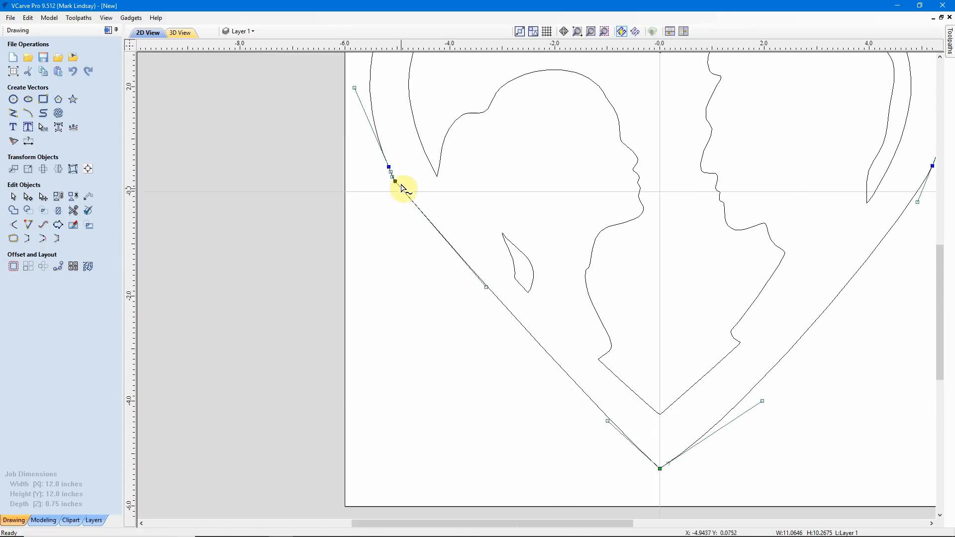
scroll(401, 184, "up", 4)
scroll(400, 180, "up", 4)
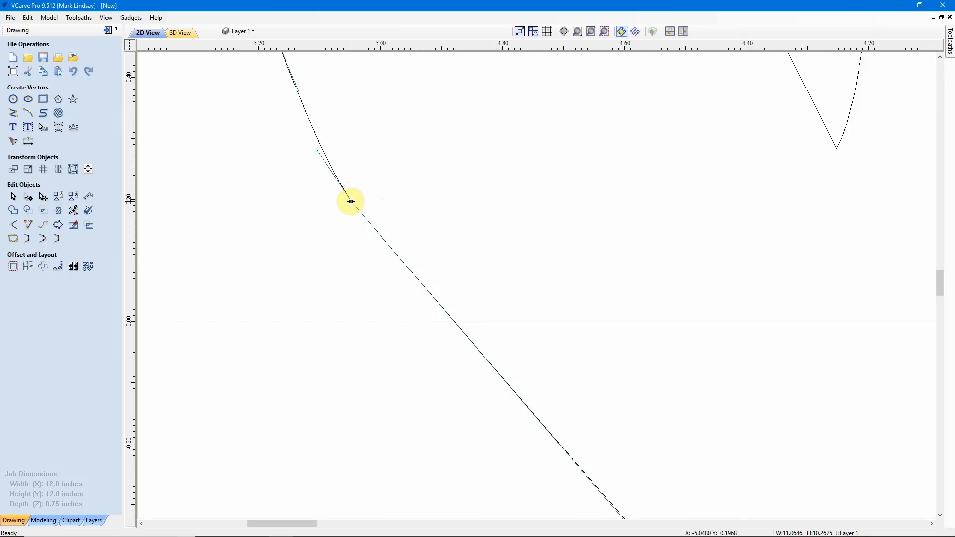
scroll(351, 201, "down", 5)
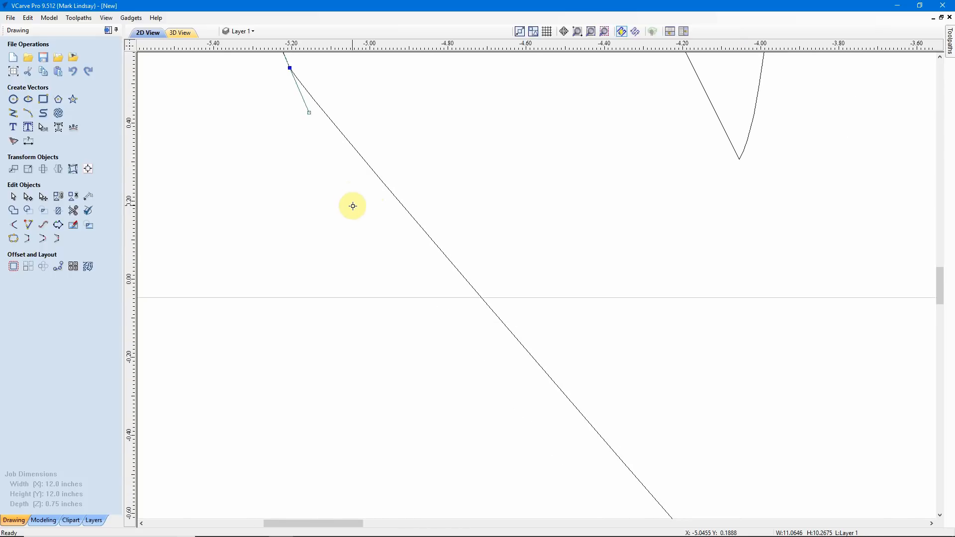
scroll(426, 211, "down", 4)
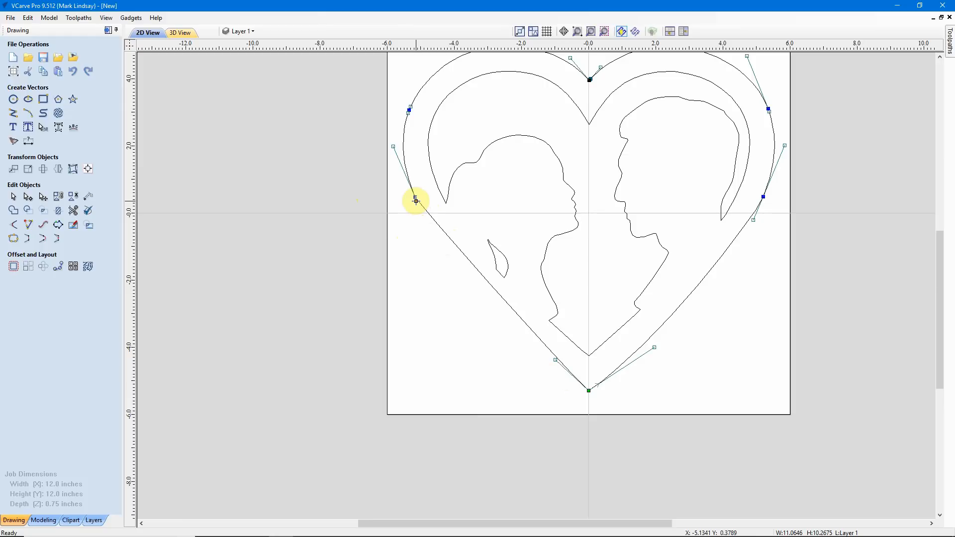
- Shape the lower left side of the outer border to mirror the right by lengthening its upper and bottom-tip Bezier handles outward
left_click_drag(416, 201, 431, 237)
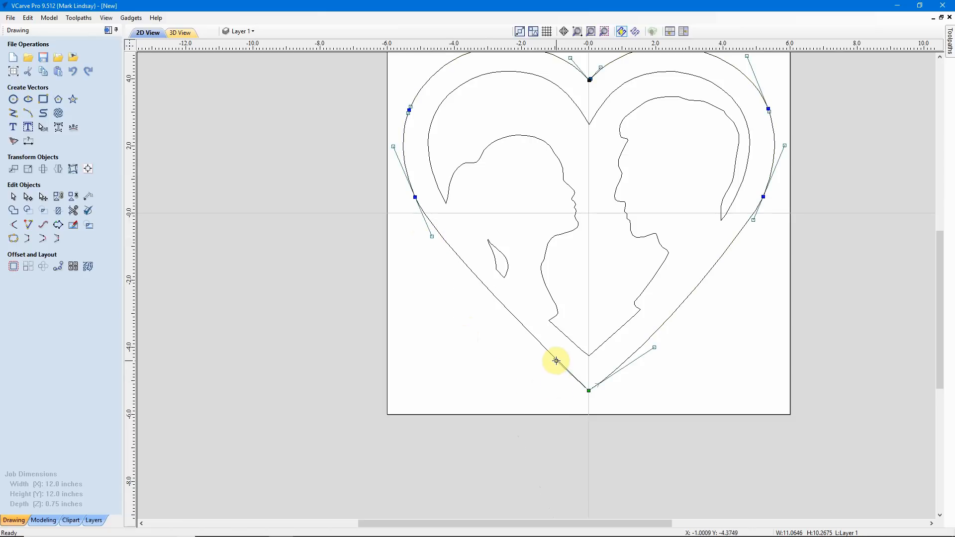
left_click_drag(557, 360, 540, 355)
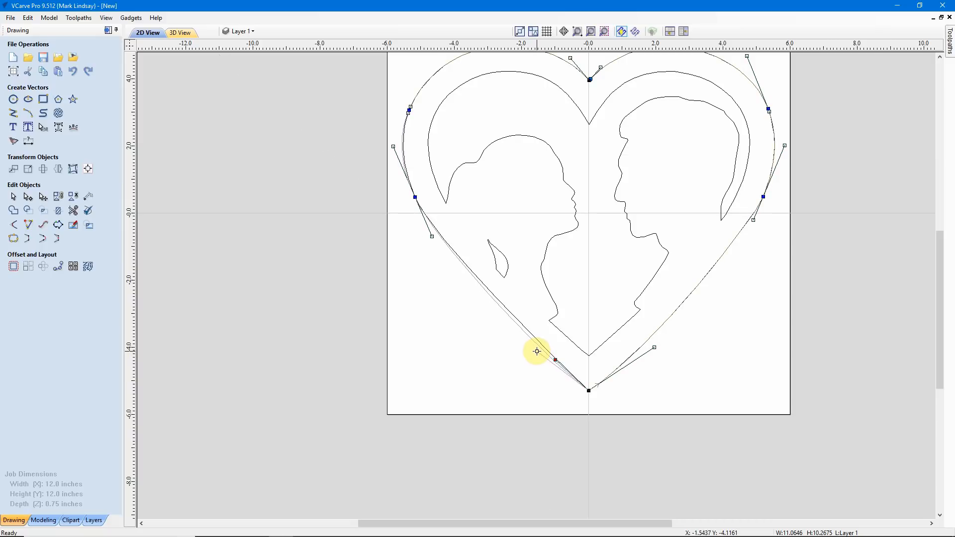
left_click_drag(537, 351, 537, 352)
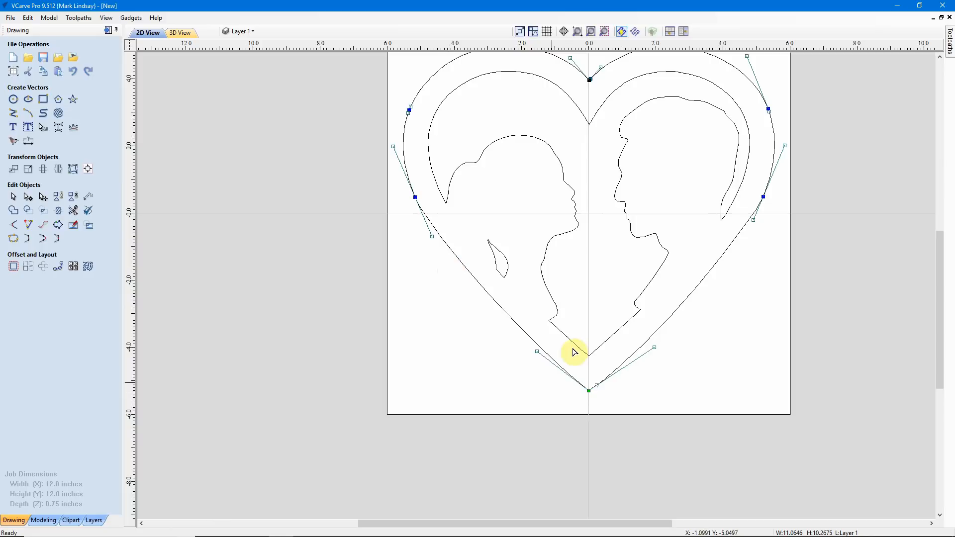
scroll(543, 370, "up", 1)
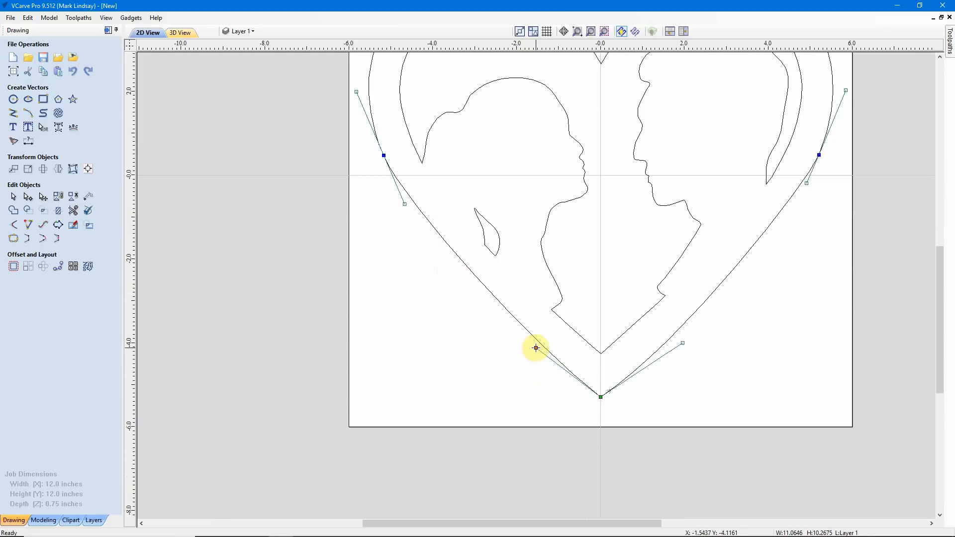
left_click_drag(536, 347, 530, 352)
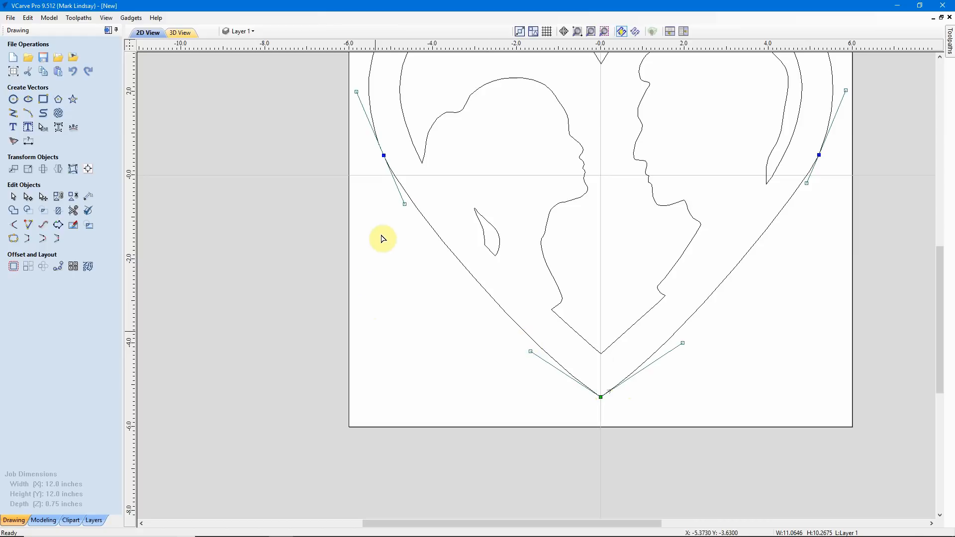
left_click_drag(405, 205, 413, 221)
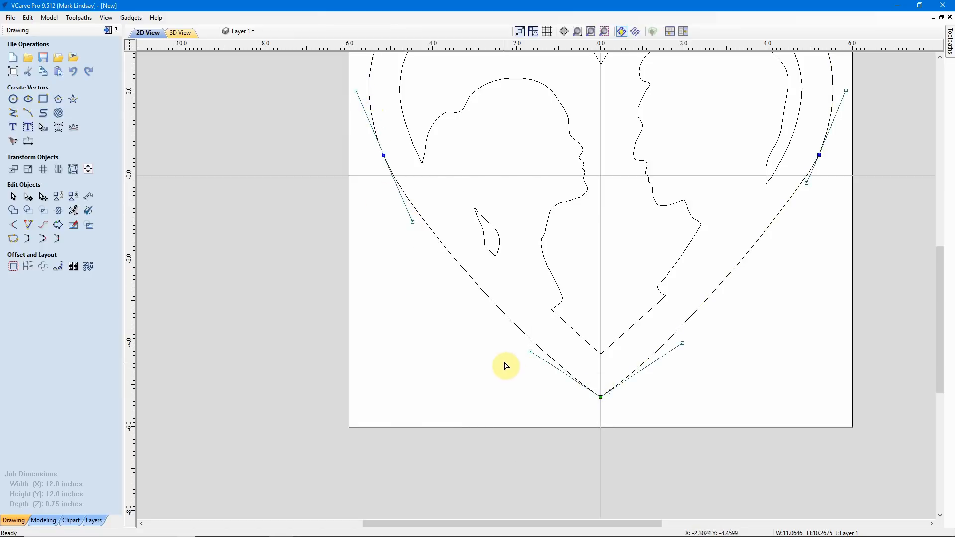
scroll(507, 363, "down", 3)
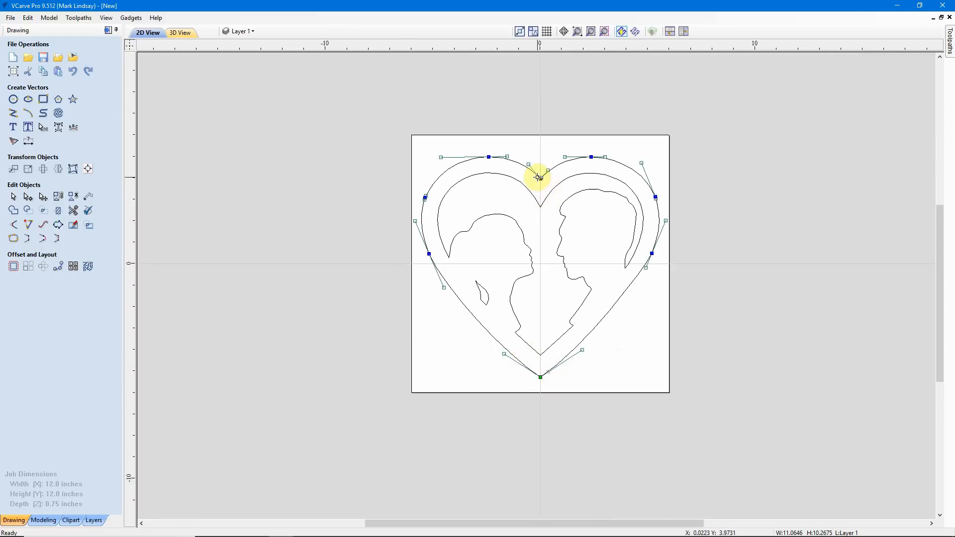
- Finish node editing and examine the reshaped outer heart border and the silhouette vectors up close and as a whole
left_click(631, 371)
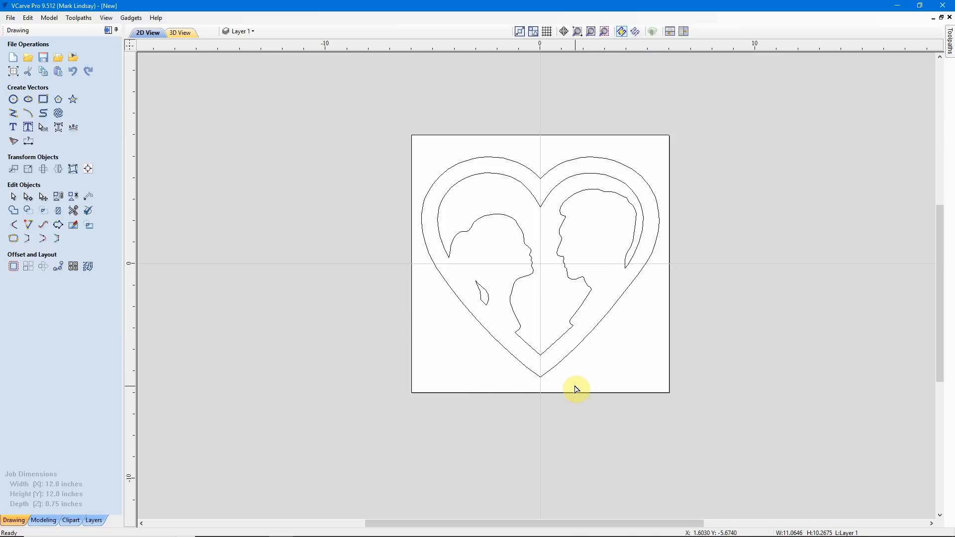
scroll(551, 380, "up", 1)
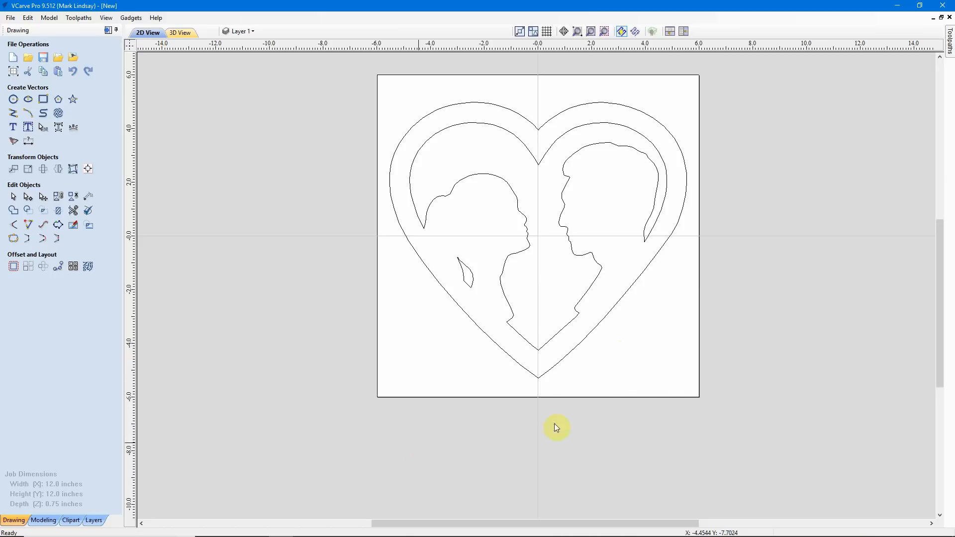
left_click(605, 32)
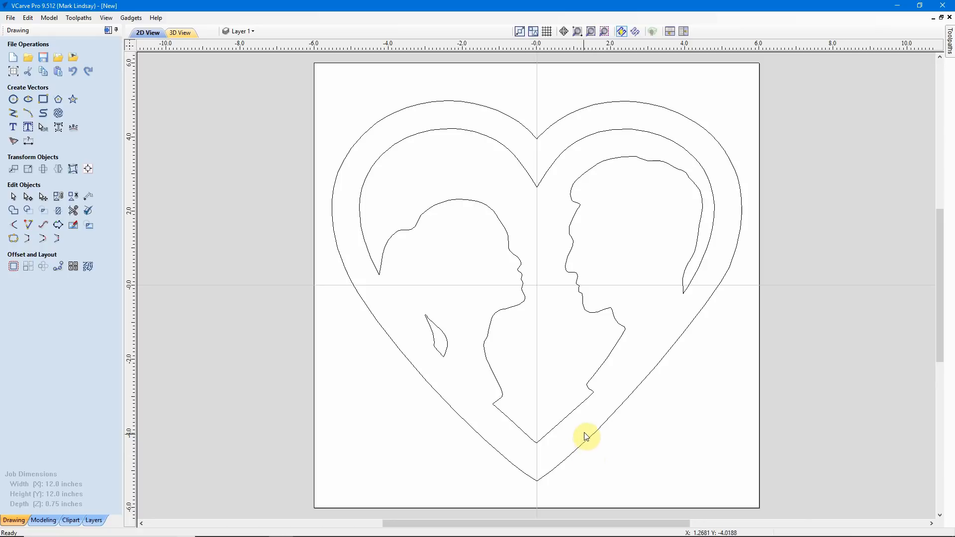
scroll(582, 435, "up", 2)
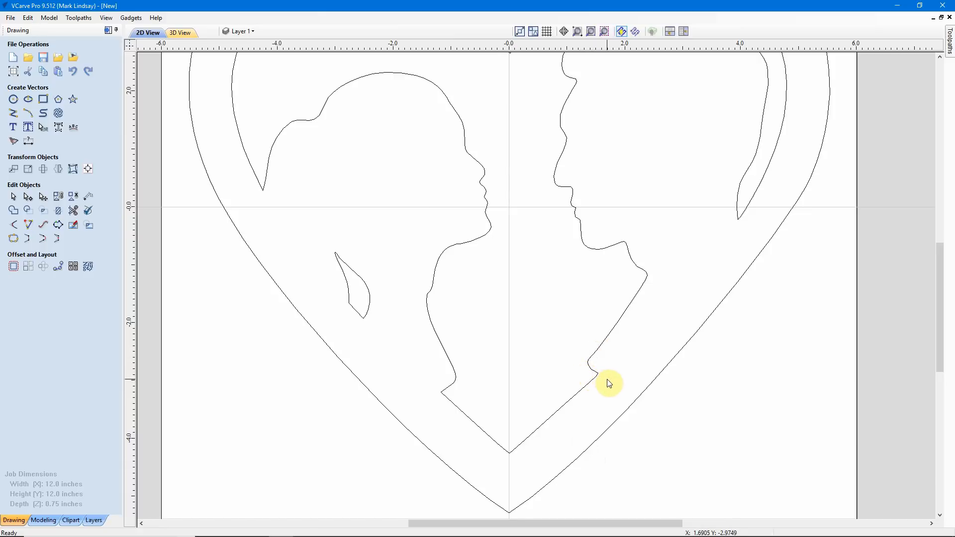
scroll(622, 386, "down", 1)
scroll(627, 386, "down", 2)
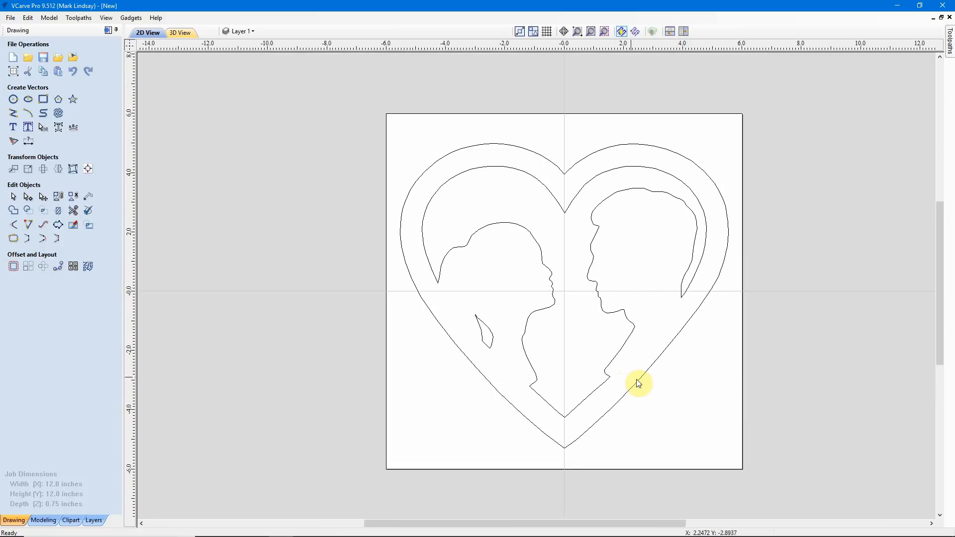
scroll(482, 323, "up", 1)
scroll(482, 323, "up", 2)
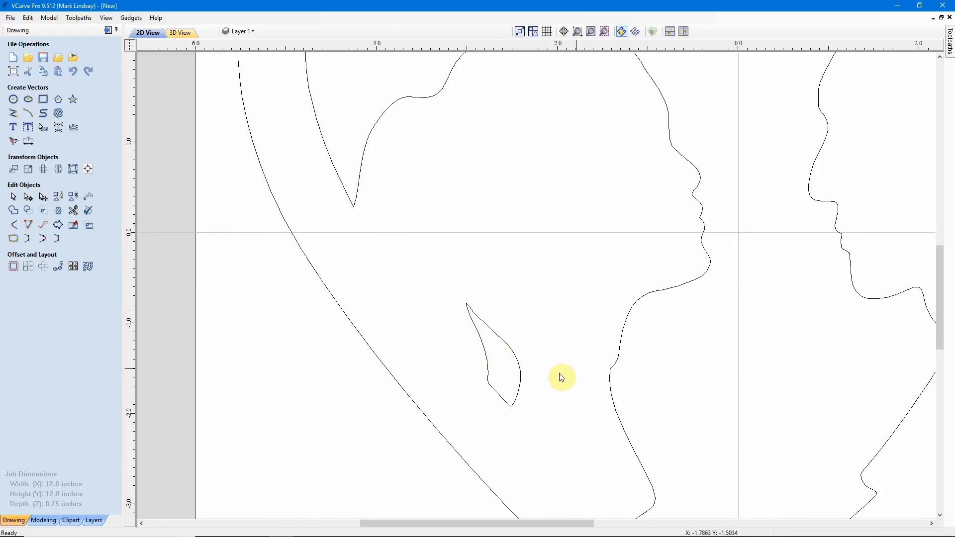
scroll(503, 377, "down", 5)
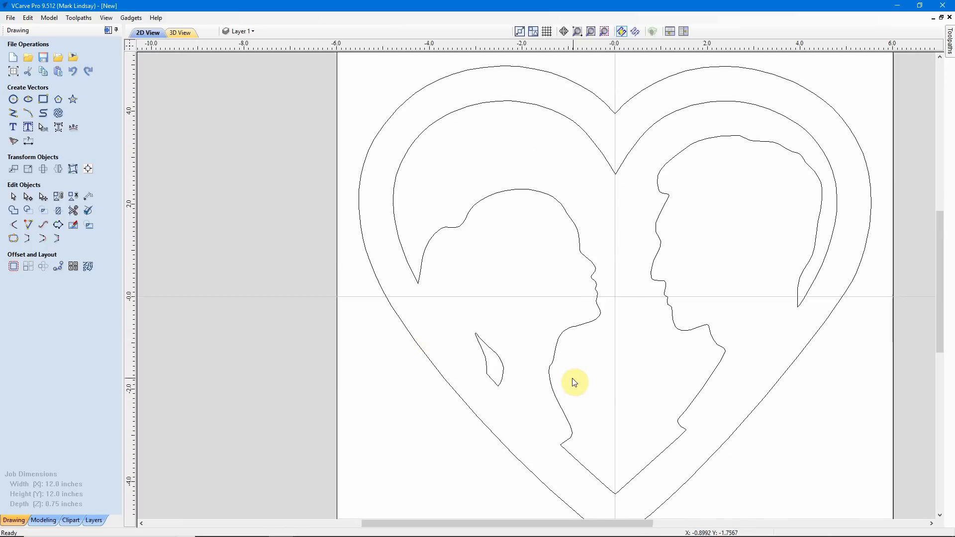
left_click(605, 31)
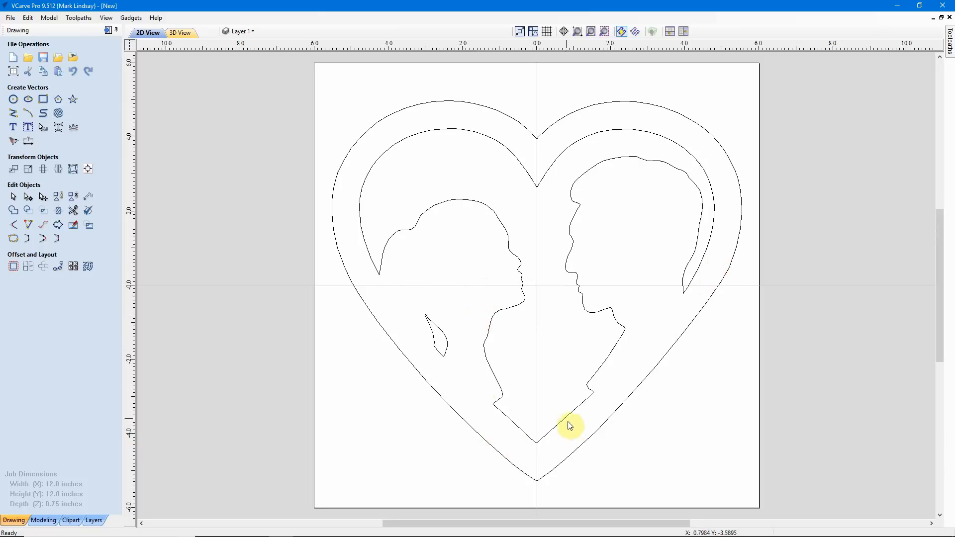
- Group the inner silhouette vectors and center them together with the outer heart border on the material
left_click(444, 356)
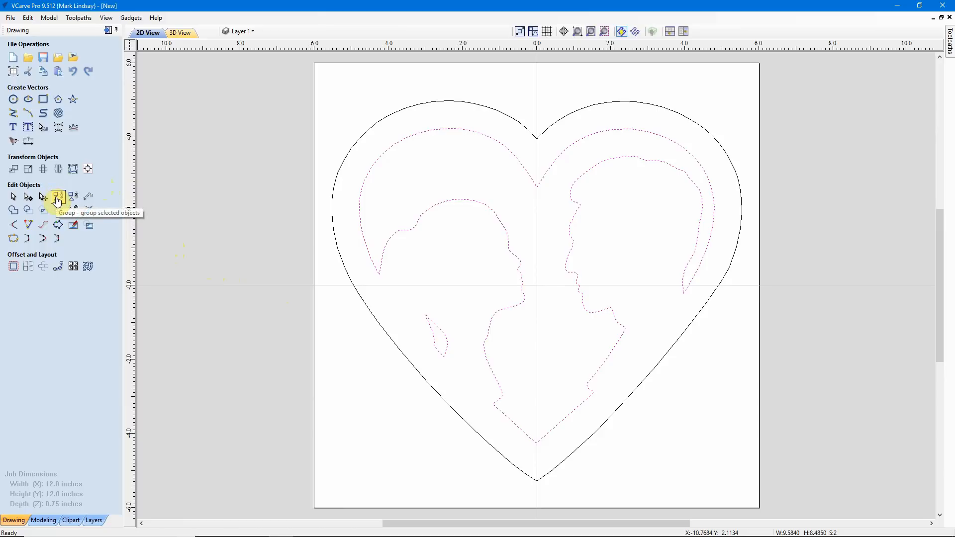
left_click(58, 199)
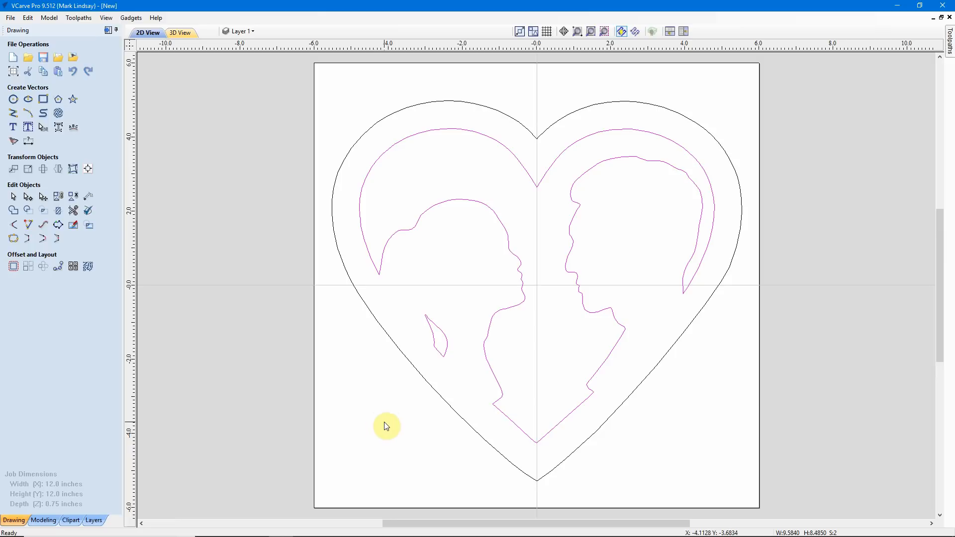
left_click(459, 396)
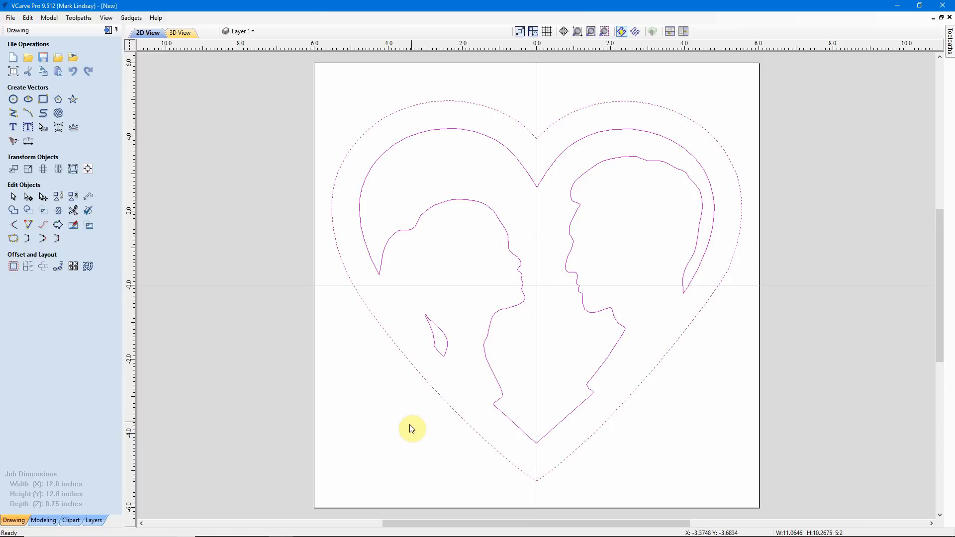
left_click(88, 168)
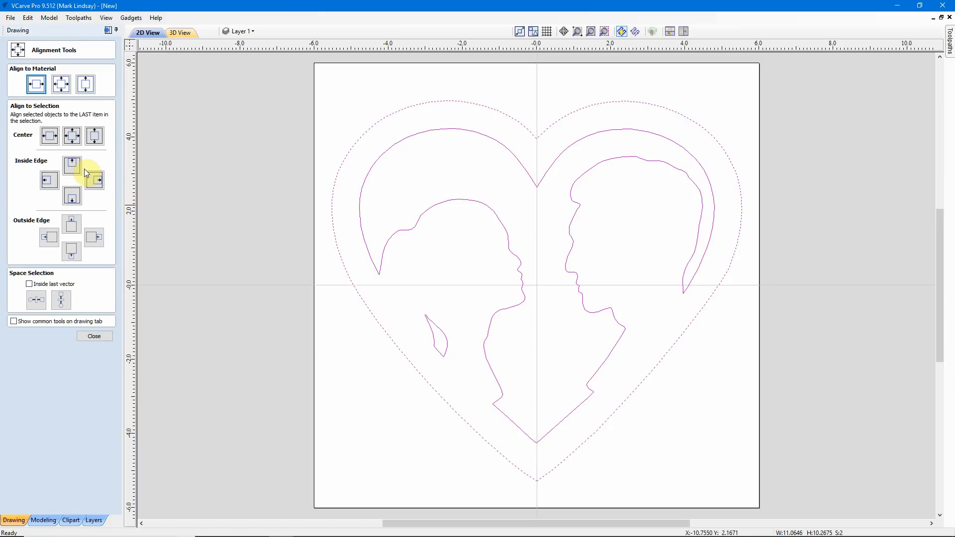
left_click(60, 86)
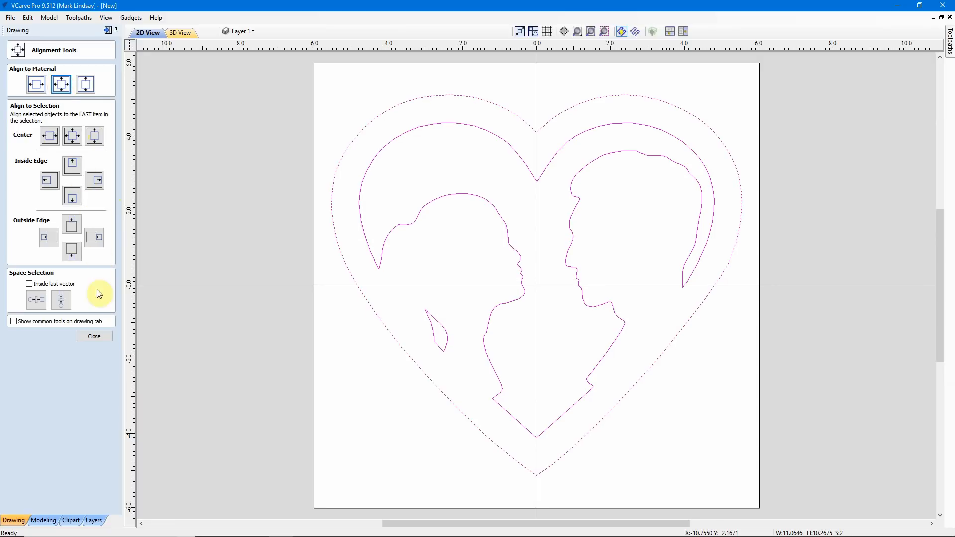
left_click(98, 337)
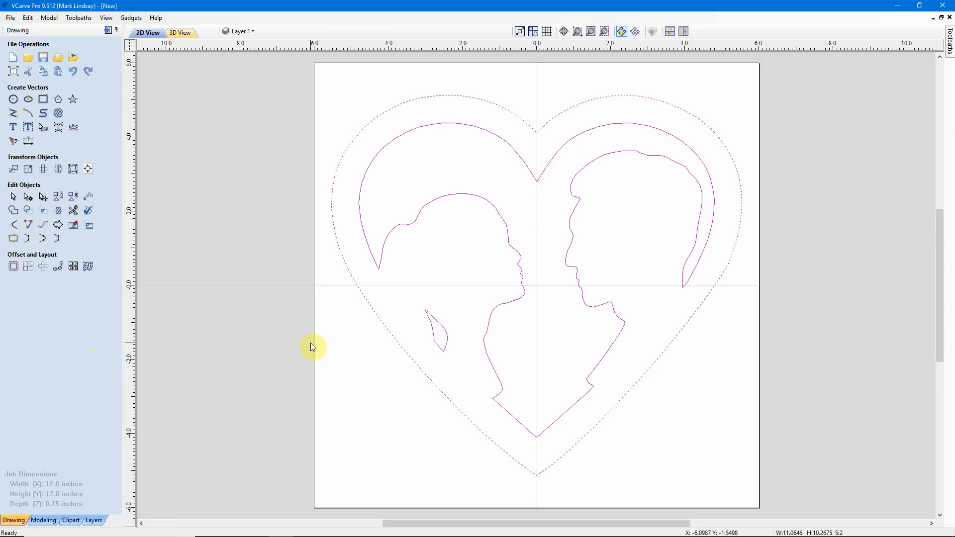
left_click(352, 372)
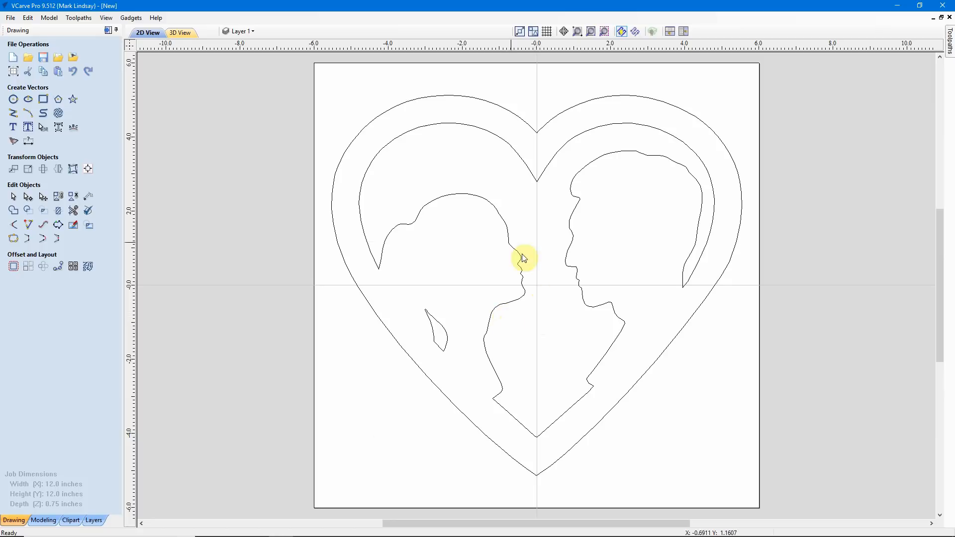
- Move the job's XY datum to the lower-left corner of the material and switch to the toolpath tools
left_click(12, 74)
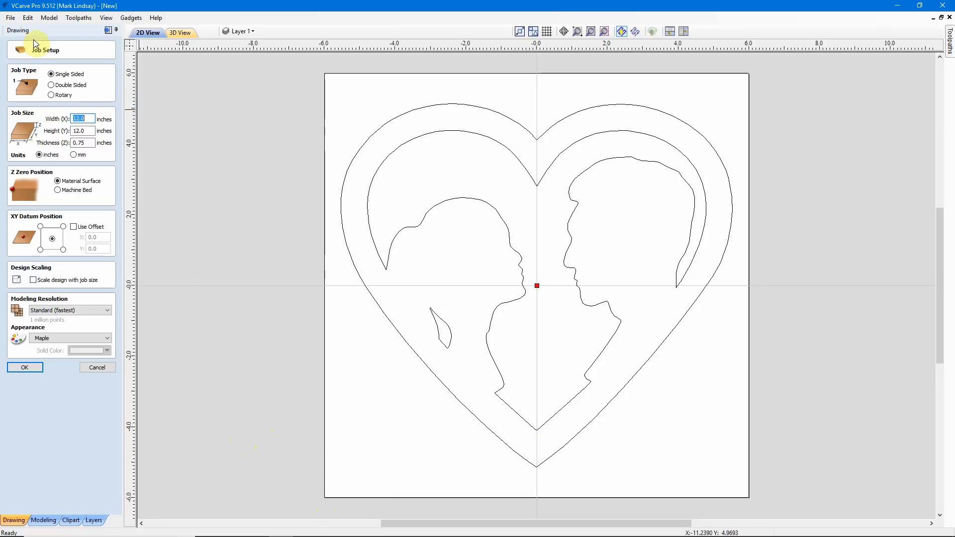
left_click(40, 250)
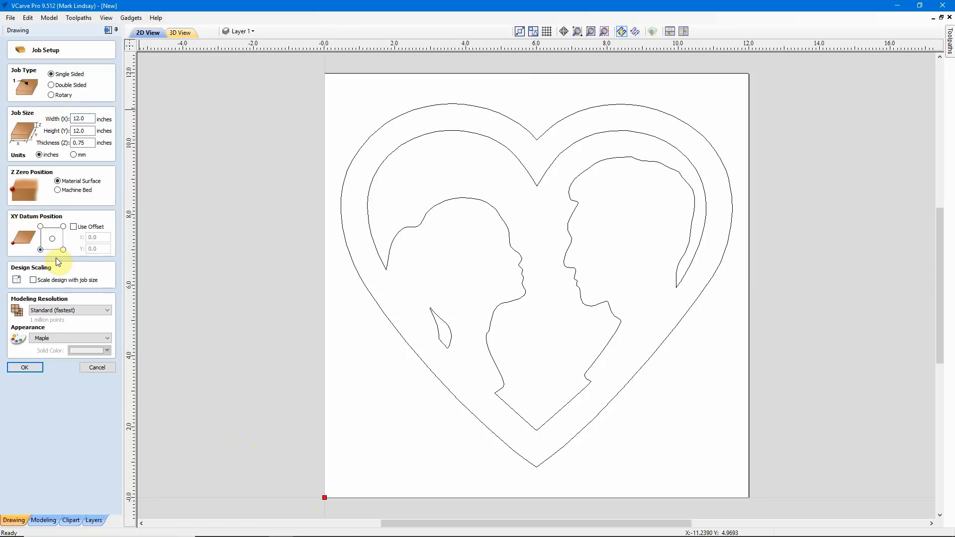
left_click(20, 370)
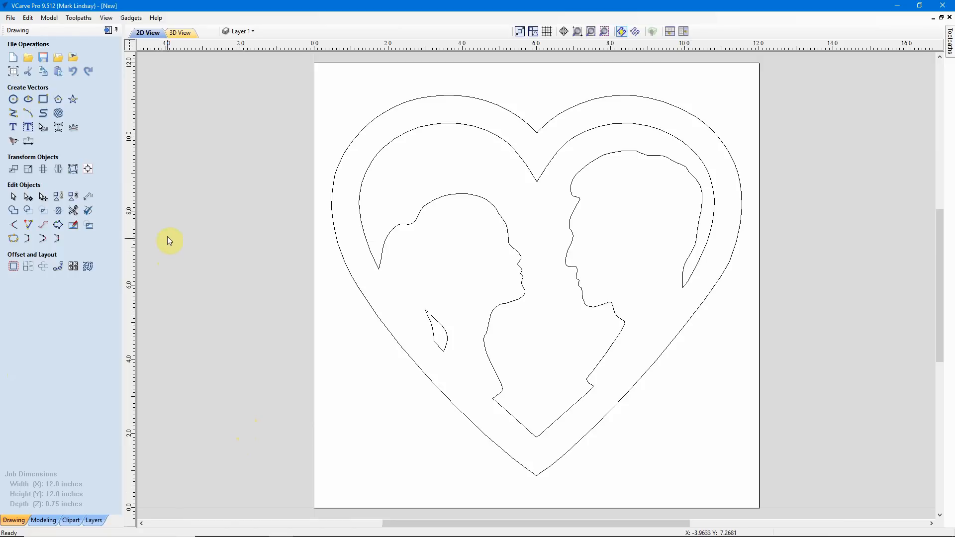
left_click(109, 30)
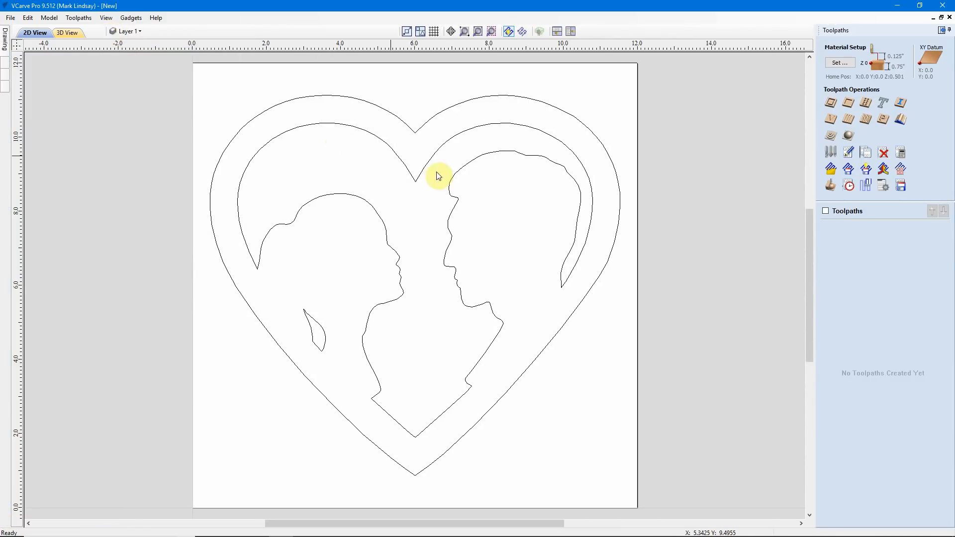
- Try the center as XY datum in the material setup and return it to the lower-left corner
left_click(839, 66)
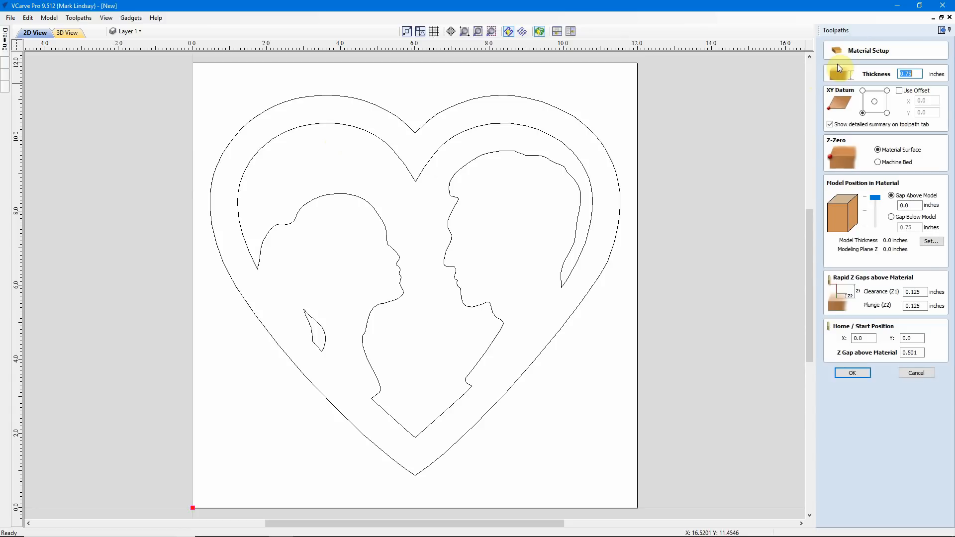
left_click(875, 102)
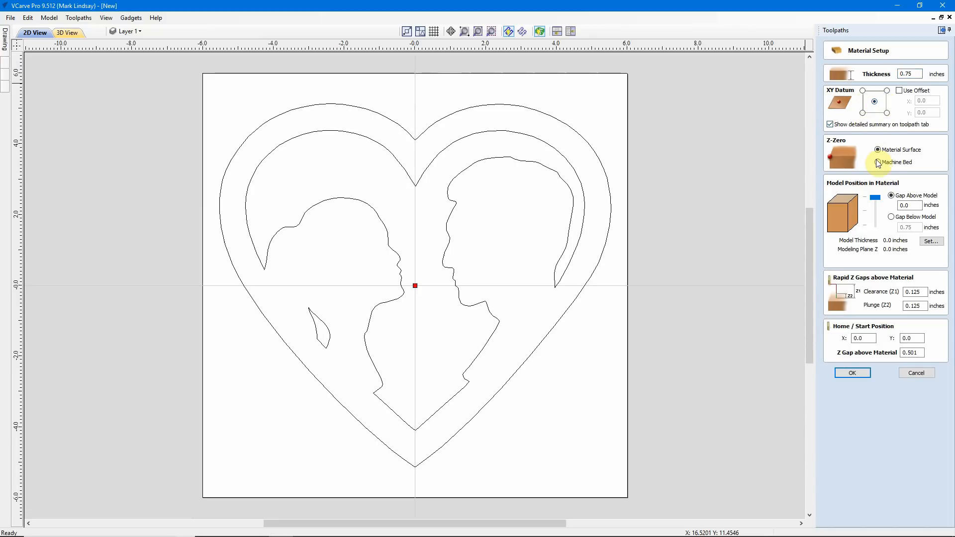
left_click(863, 113)
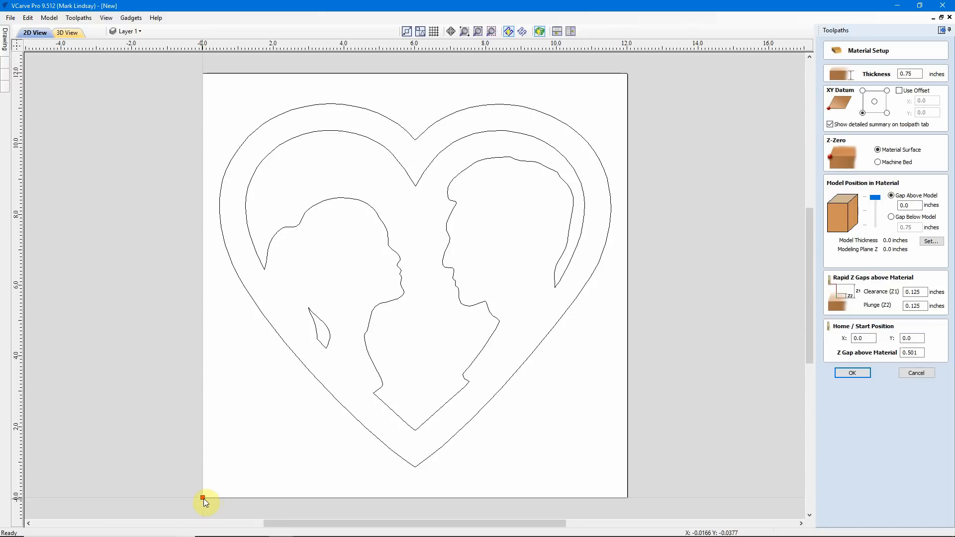
left_click(859, 373)
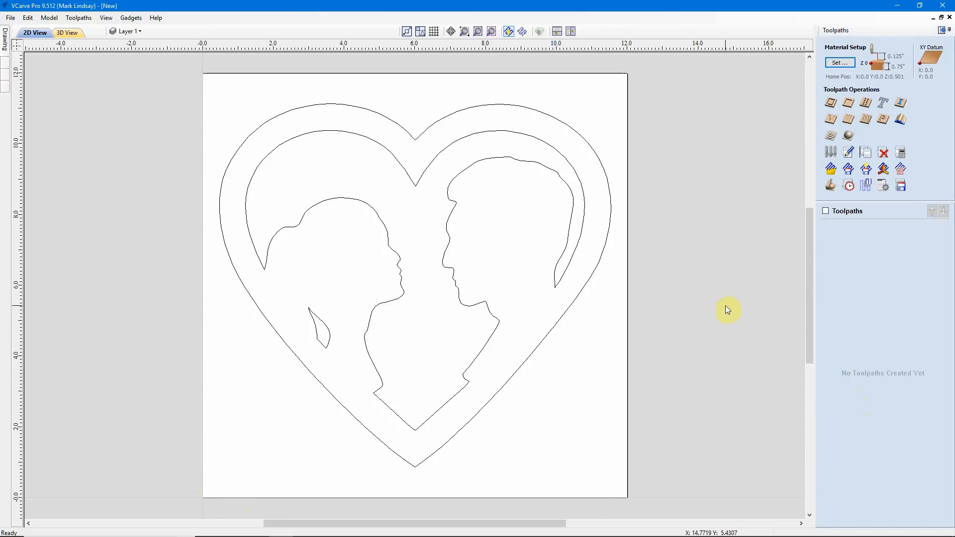
- Set up a V-carve toolpath for the grouped silhouettes with a 0.1 inch flat depth and the 0.125 inch End Mill as flat area clearance tool
left_click(561, 182)
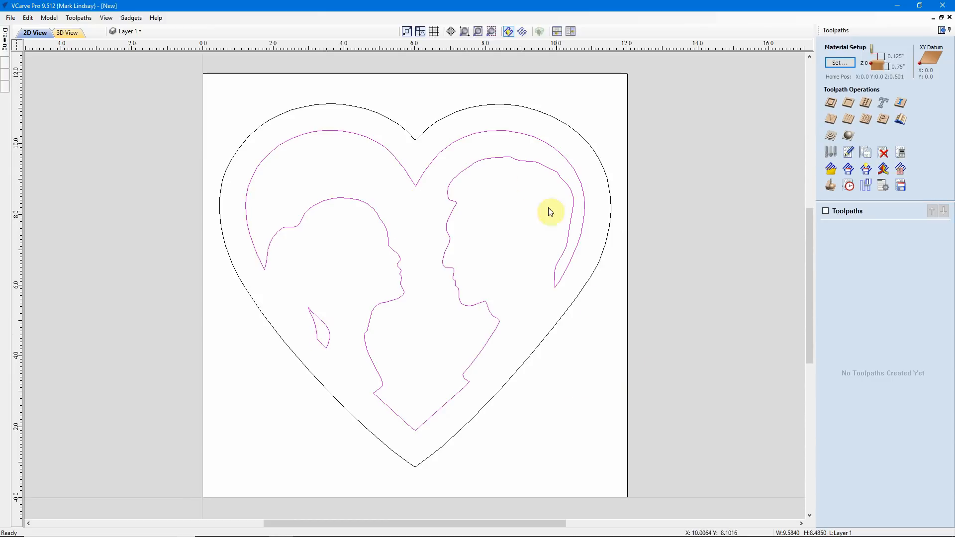
left_click(834, 119)
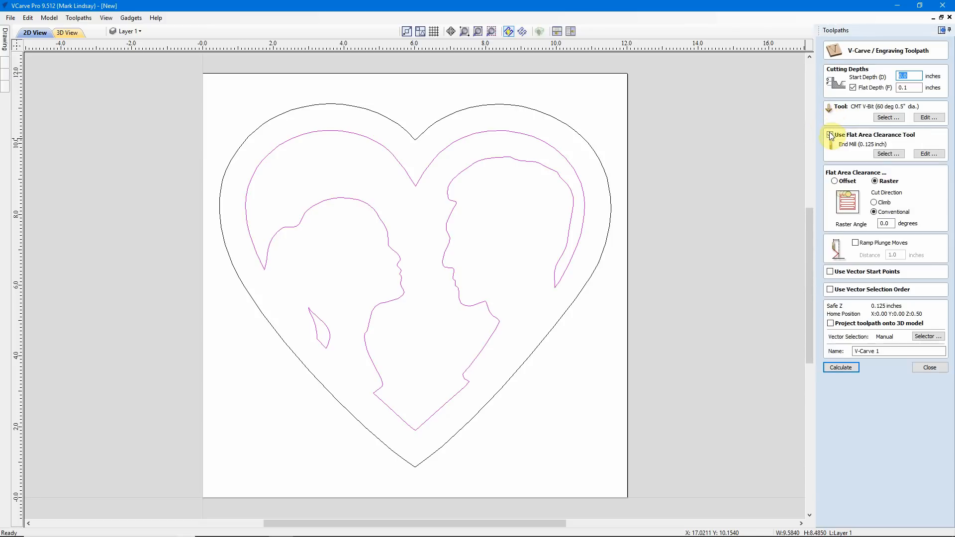
left_click(830, 134)
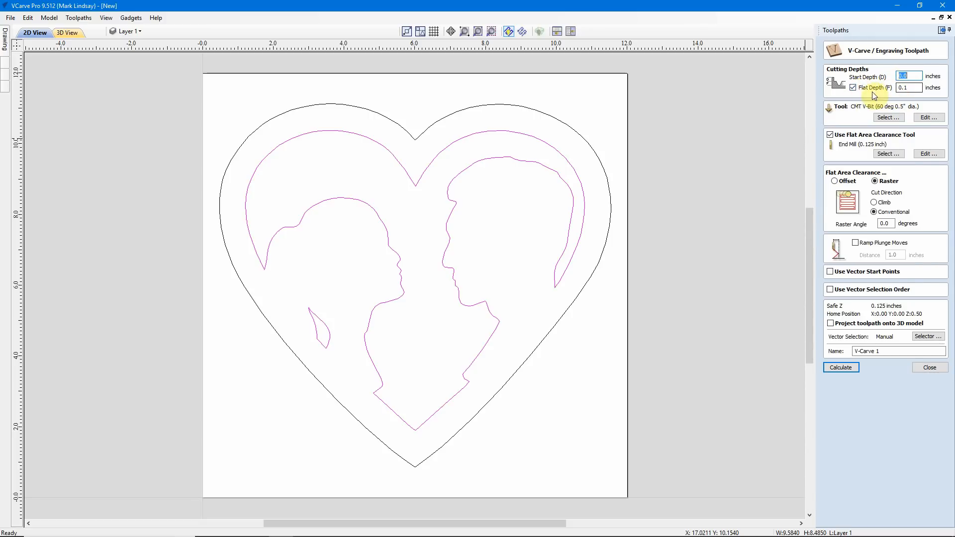
left_click(909, 88)
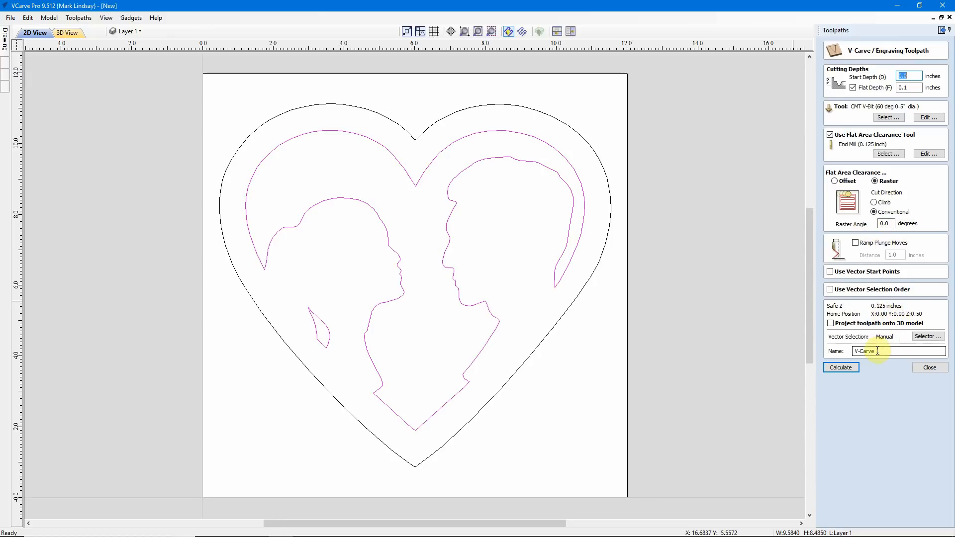
- Name the toolpath V-Carve Figures and calculate it
left_click_drag(877, 352, 888, 349)
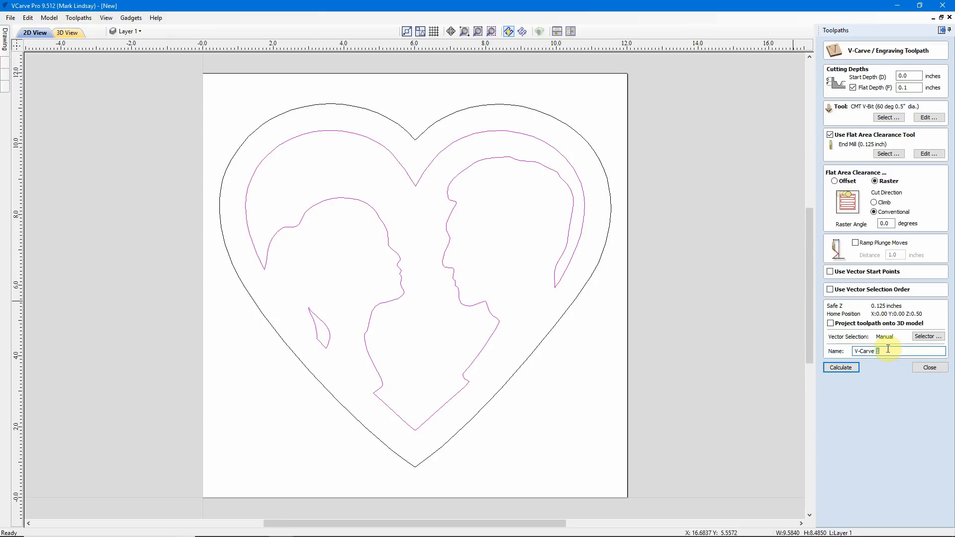
type("Fl")
left_click(842, 371)
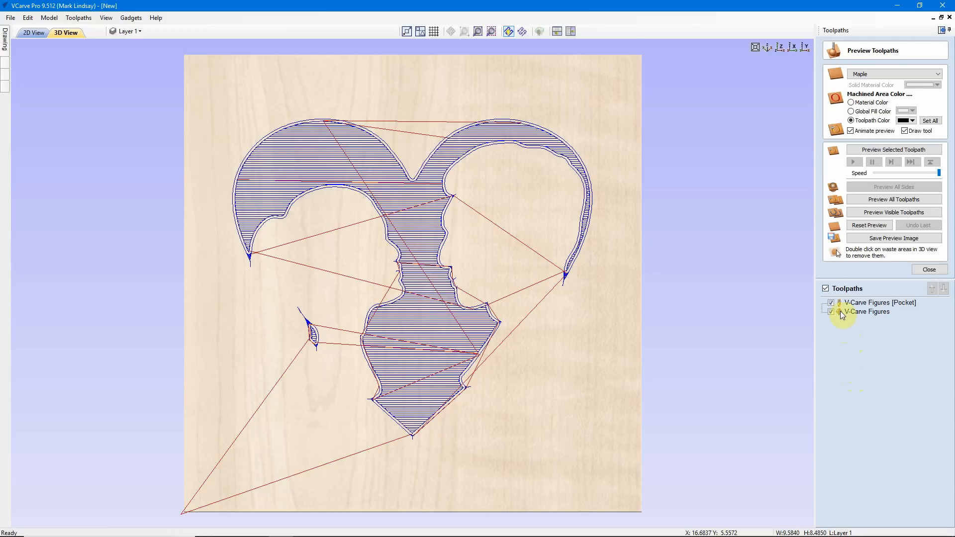
- Set the toolpath color of both V-Carve Figures [Pocket] and V-Carve Figures to red and preview all toolpaths
mouse_move(841, 313)
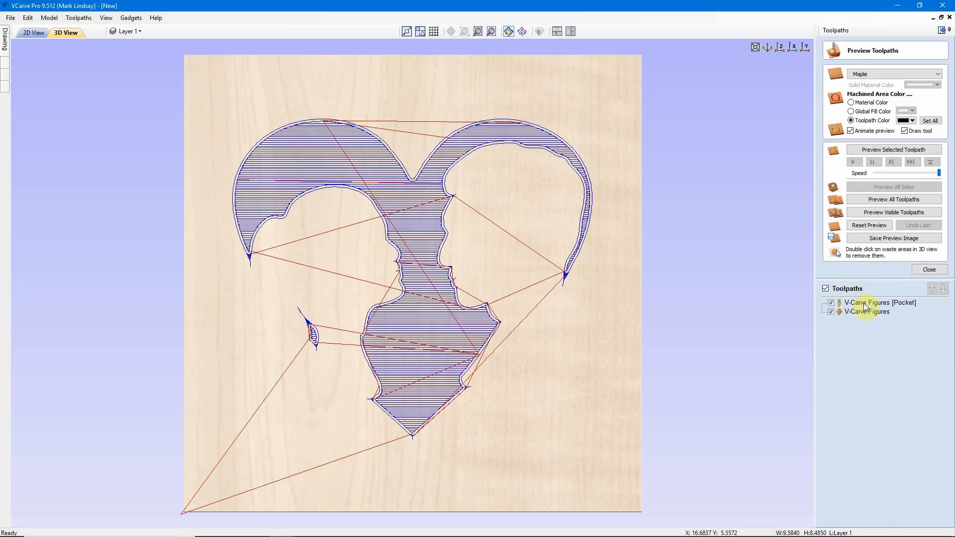
left_click(907, 303)
mouse_move(913, 305)
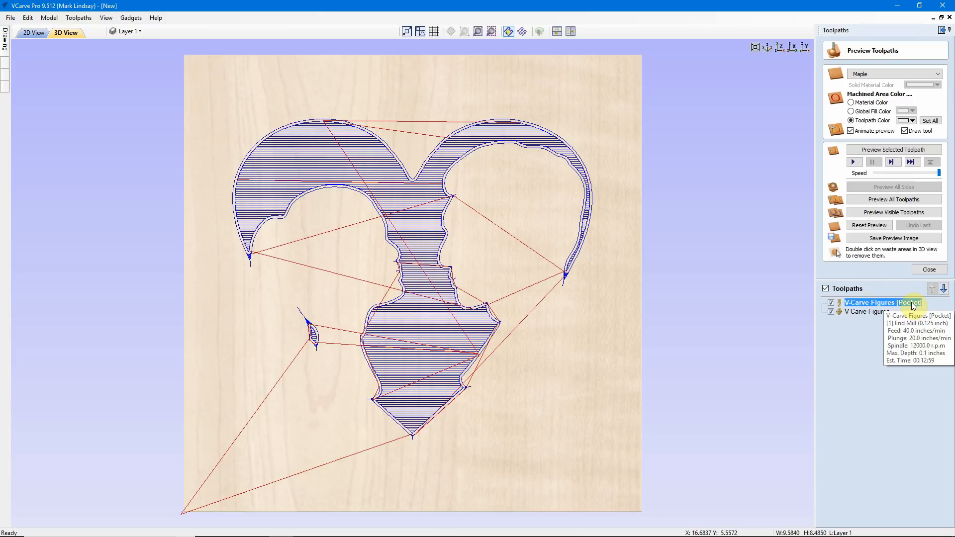
left_click(913, 121)
left_click(885, 165)
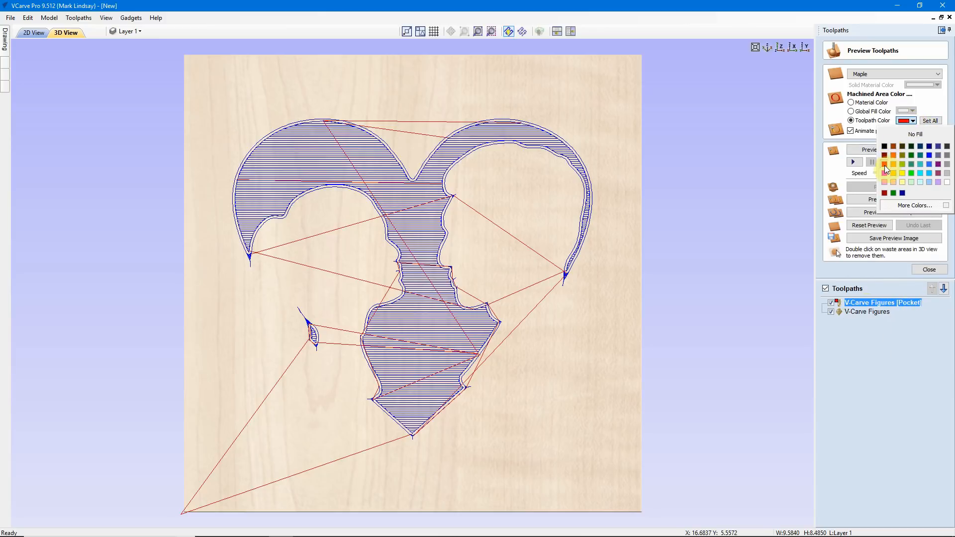
left_click(866, 313)
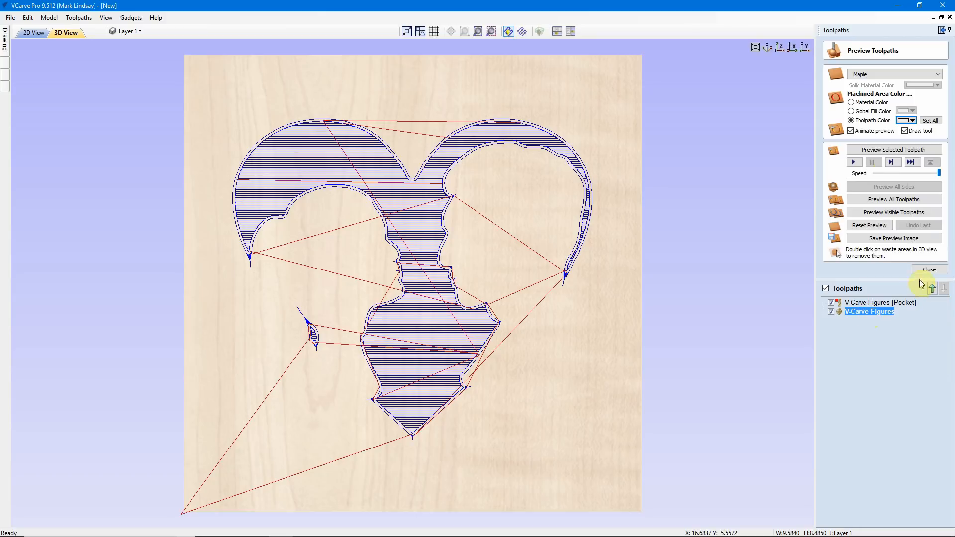
left_click(914, 121)
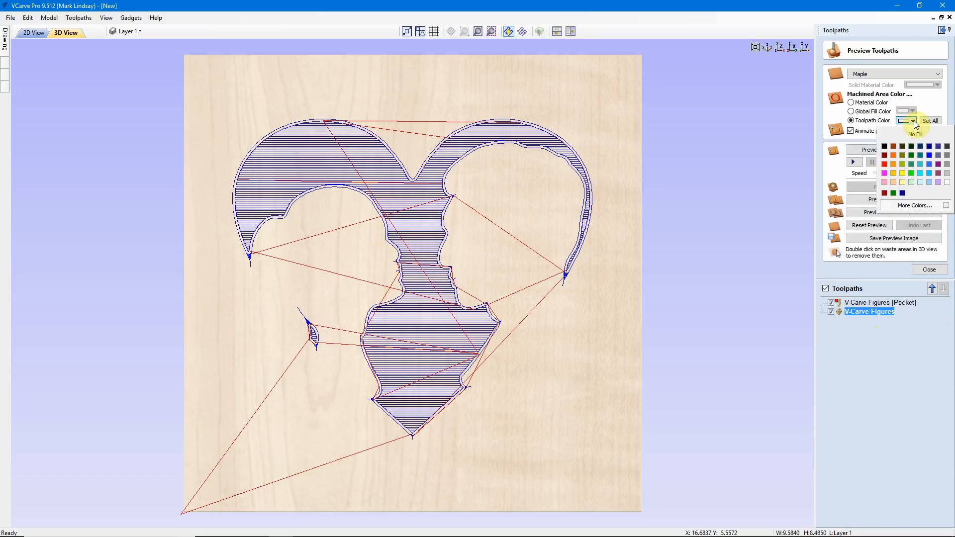
left_click(885, 164)
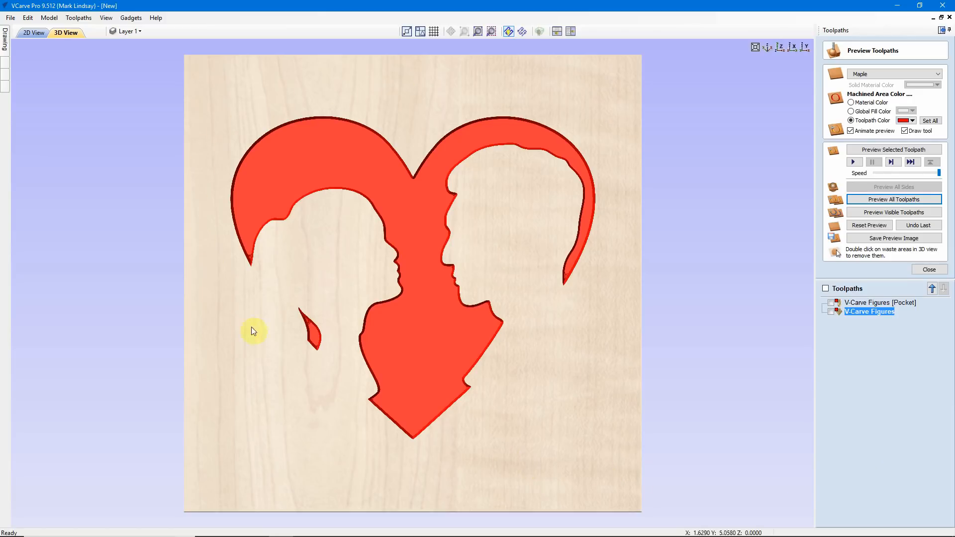
- Start a 2D profile toolpath for the outer heart border with a cut depth of 0.125 inch
left_click_drag(469, 465, 457, 403)
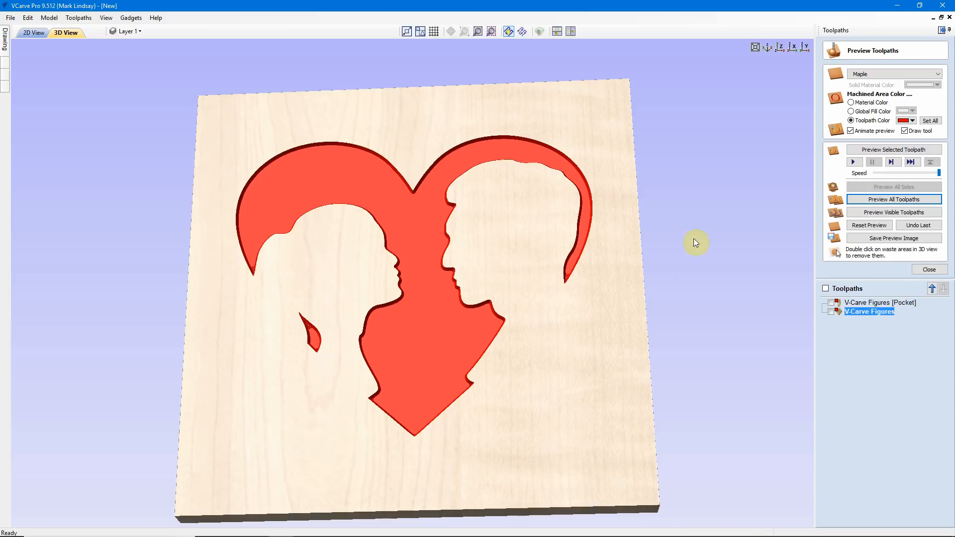
left_click(778, 49)
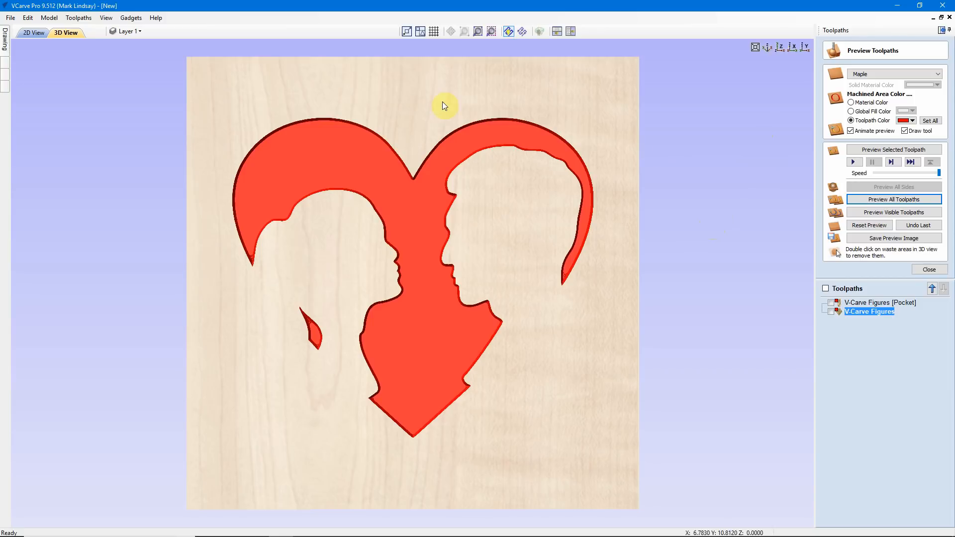
left_click(27, 33)
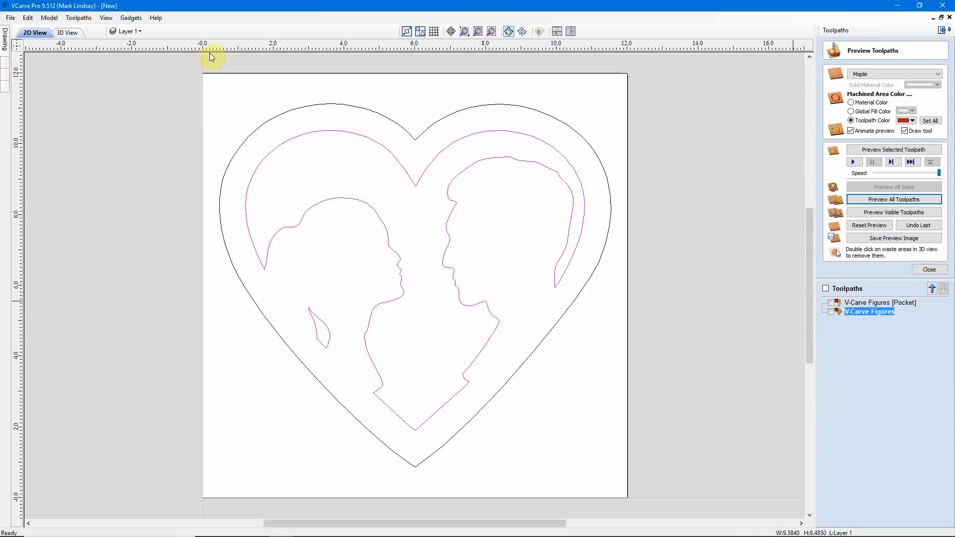
left_click(426, 135)
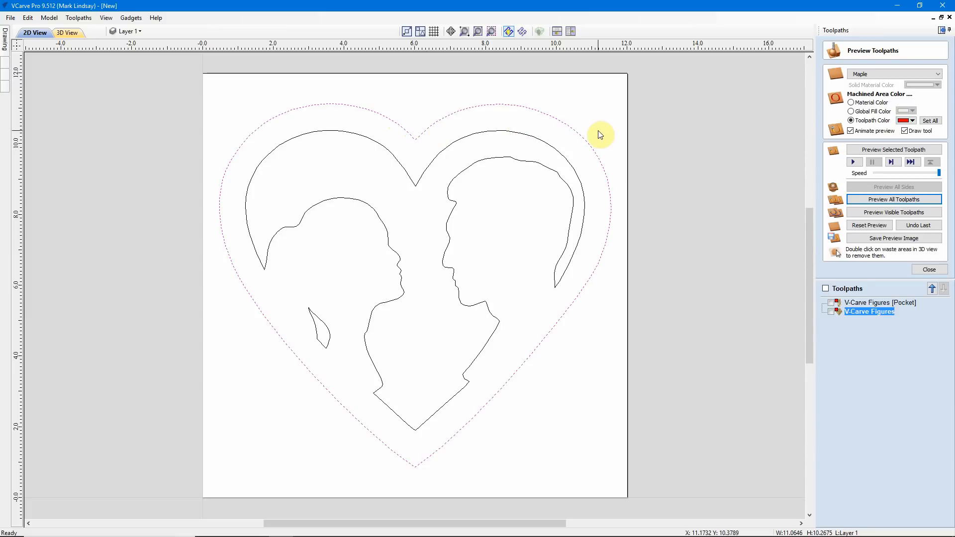
left_click(929, 269)
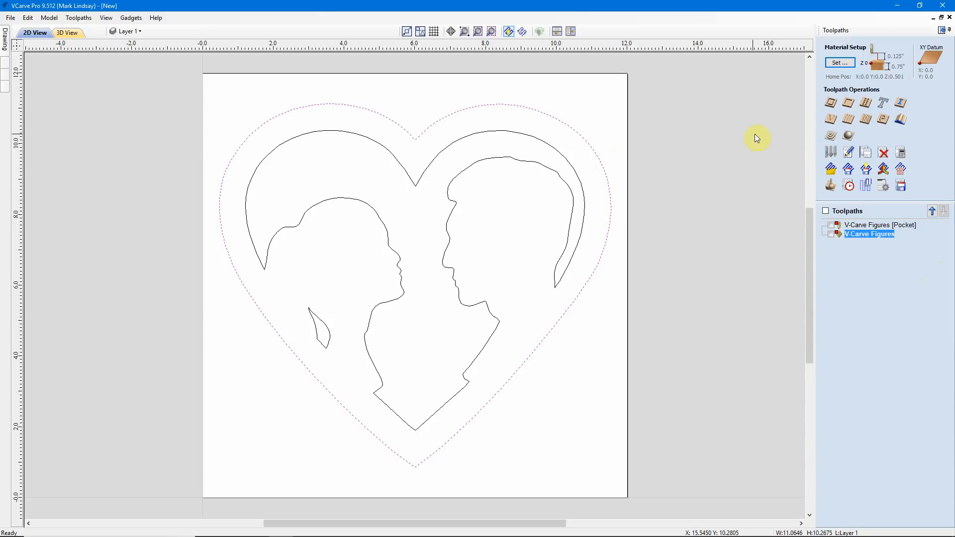
left_click(830, 104)
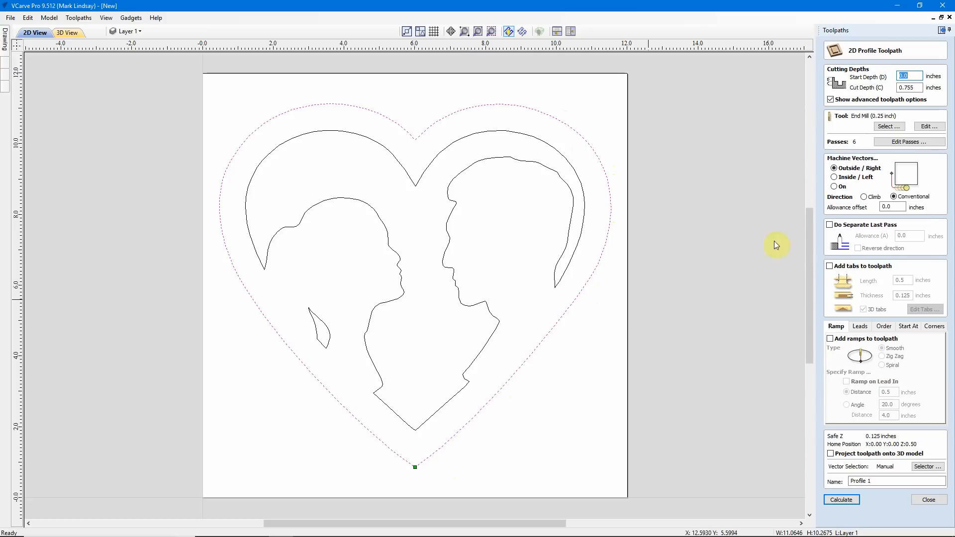
double_click(905, 88)
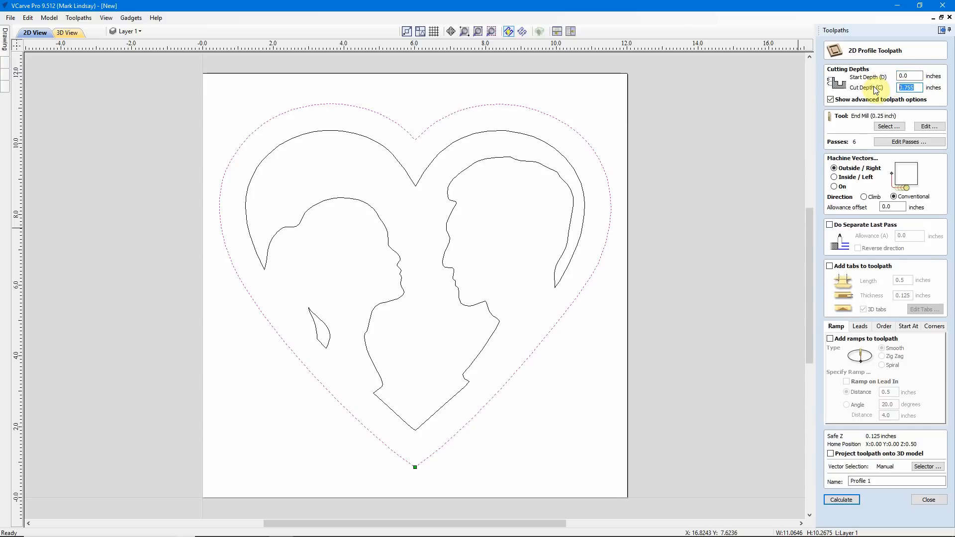
type(".125")
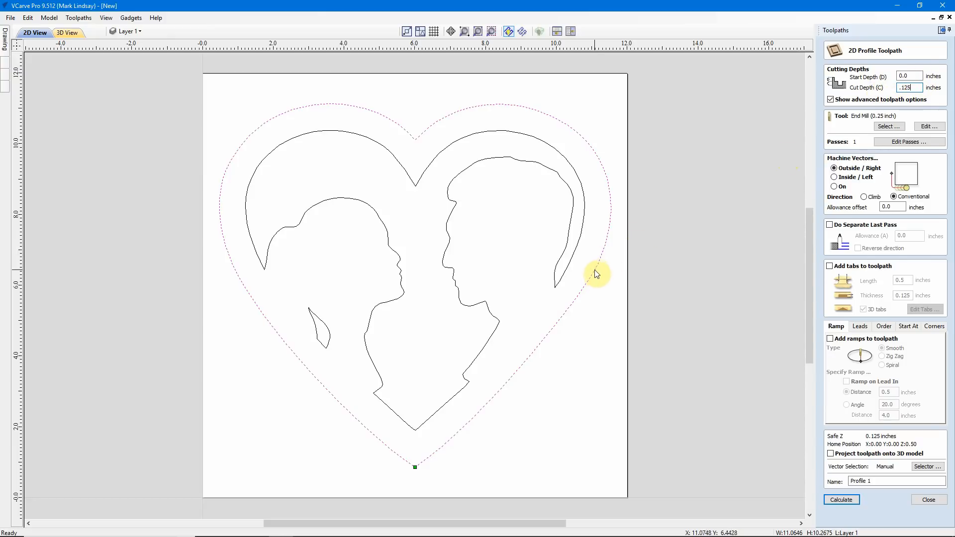
- Choose the V-Bit (90 deg 0.5625 inches) Bosch as the profile tool and machine on the vectors
left_click(888, 127)
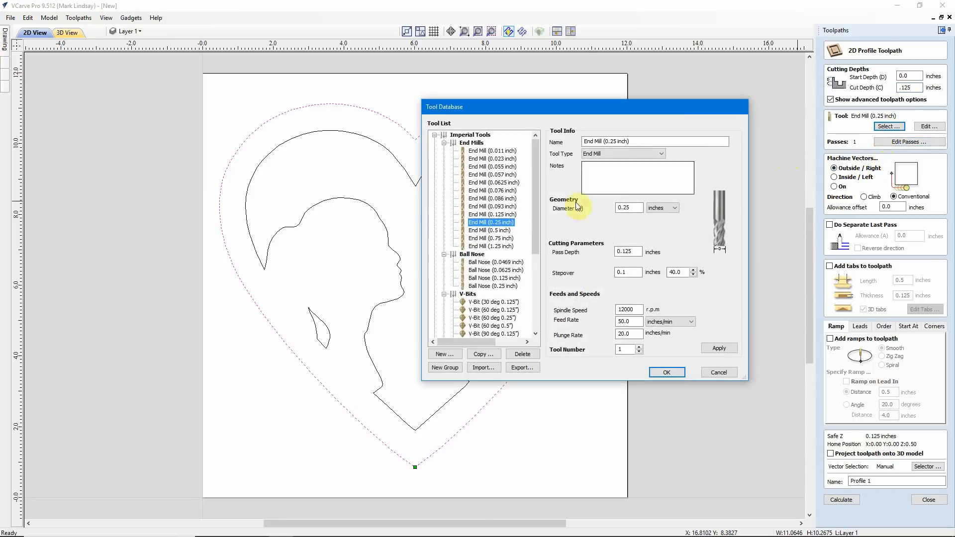
left_click_drag(538, 225, 537, 245)
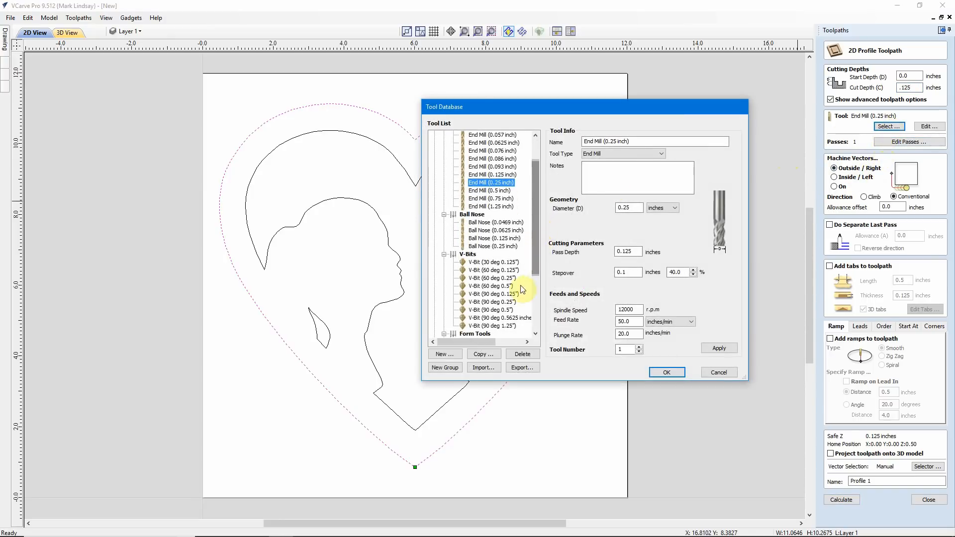
left_click(504, 321)
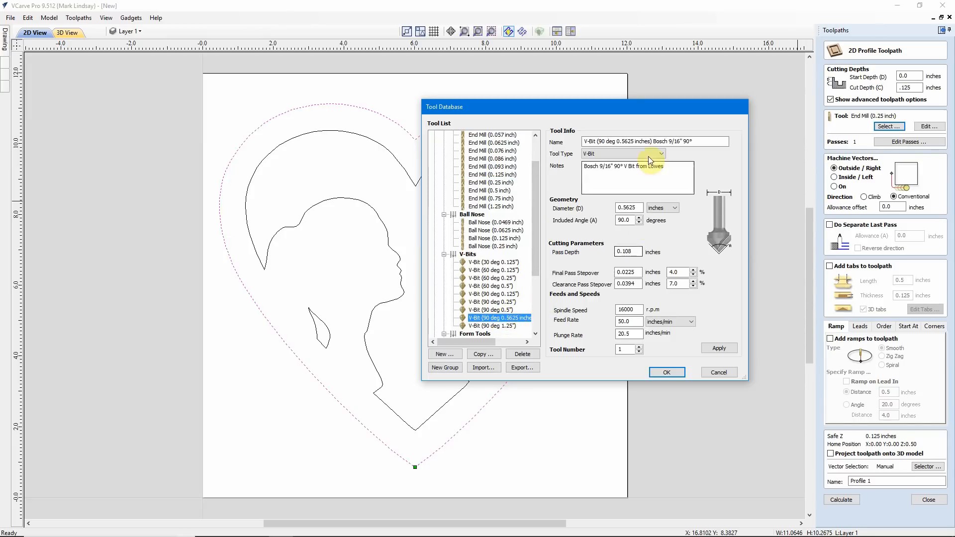
left_click(667, 373)
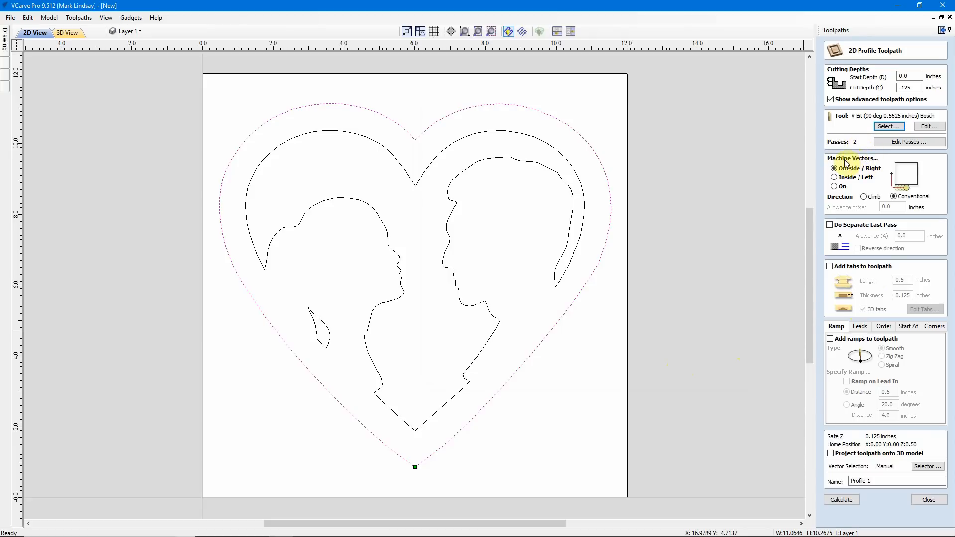
left_click(835, 187)
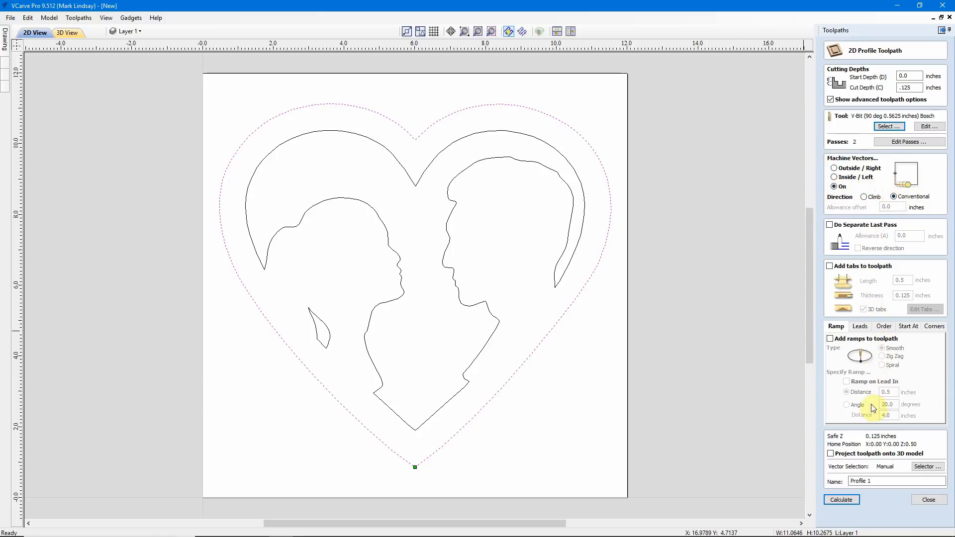
- Calculate the toolpath under the name Profile Bevel and preview its cut around the heart
double_click(883, 480)
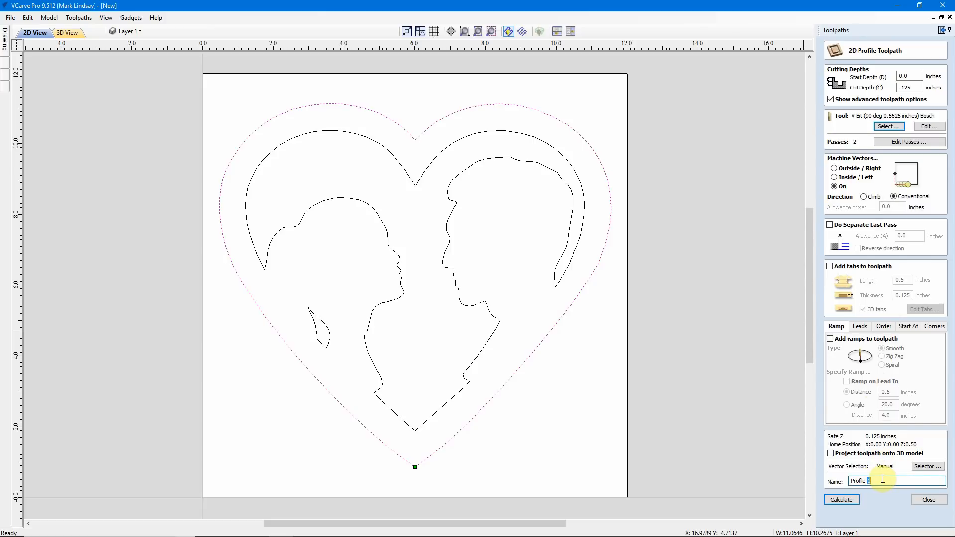
type("Bevel")
left_click(847, 502)
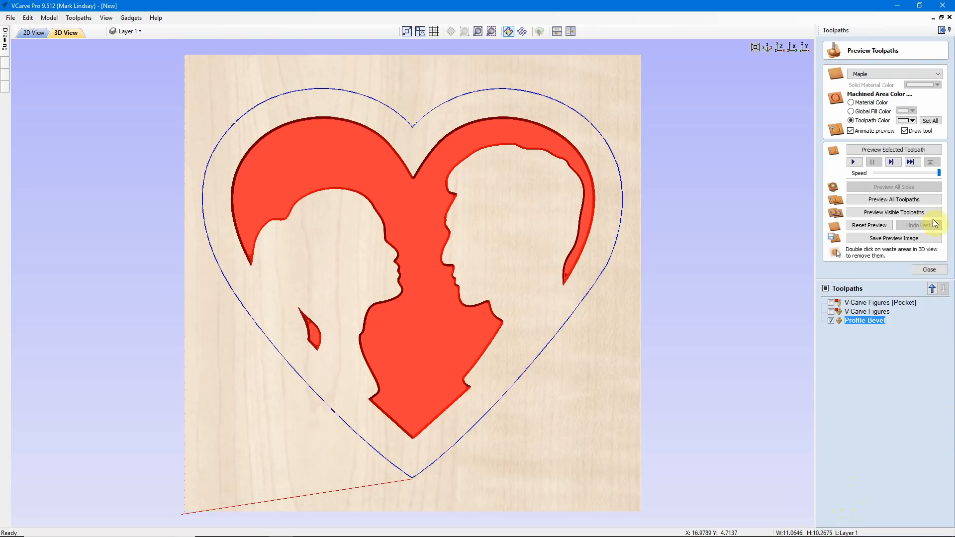
left_click(902, 150)
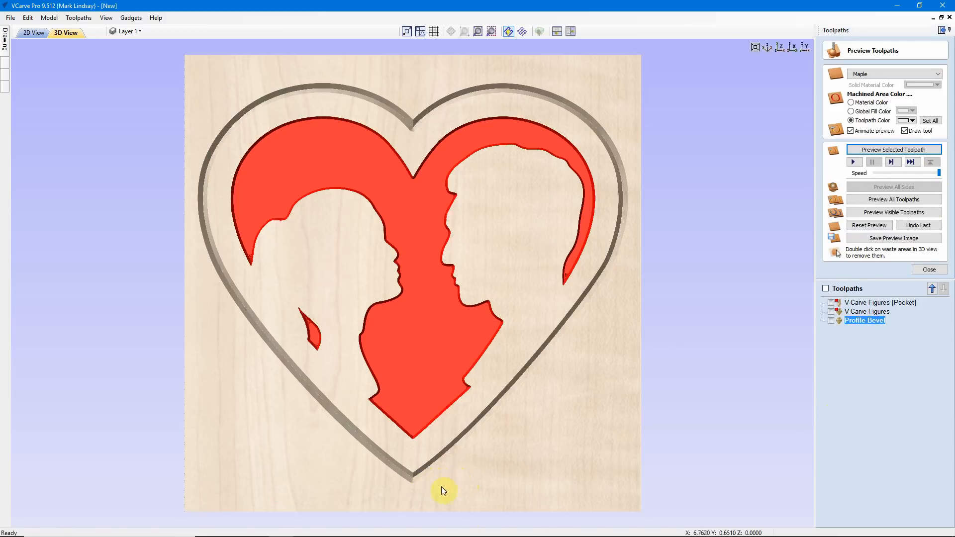
left_click_drag(446, 486, 438, 458)
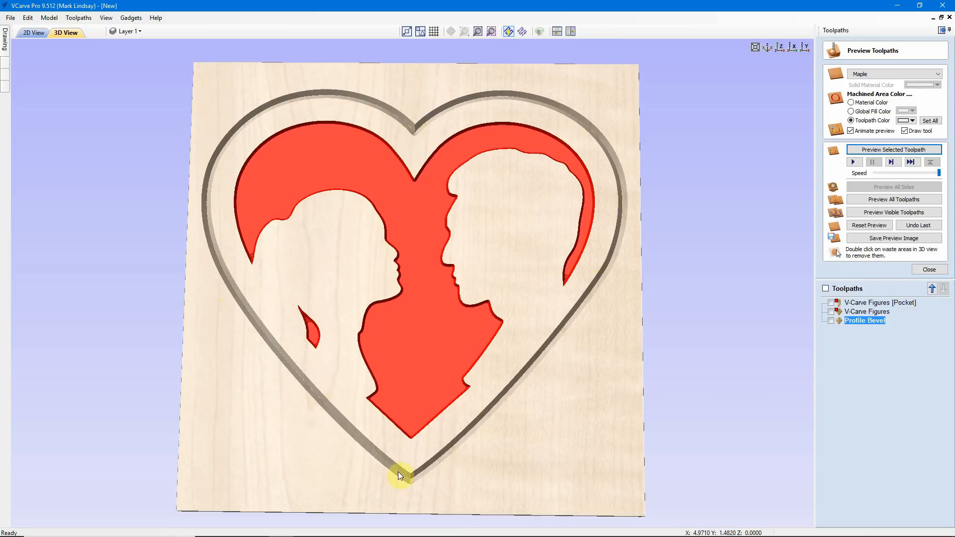
left_click_drag(534, 413, 548, 438)
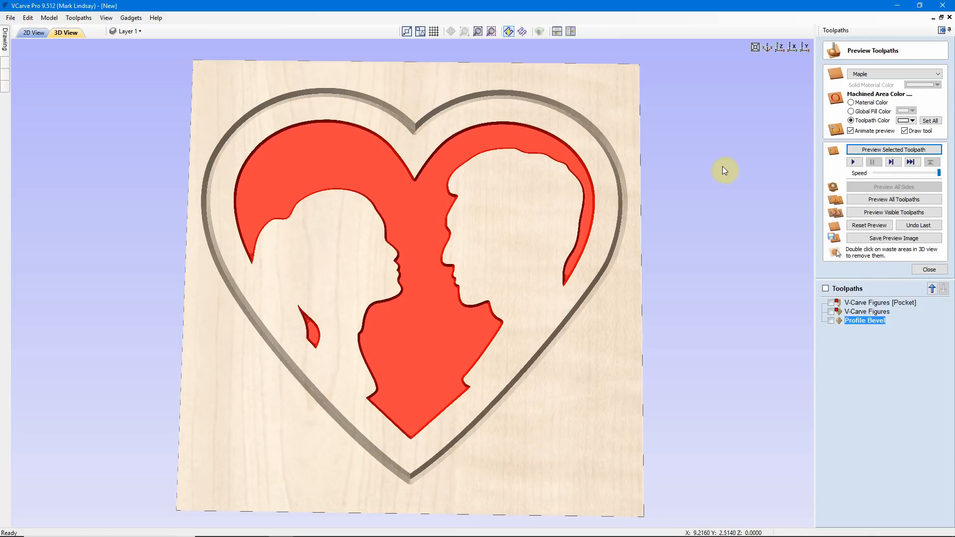
left_click(777, 49)
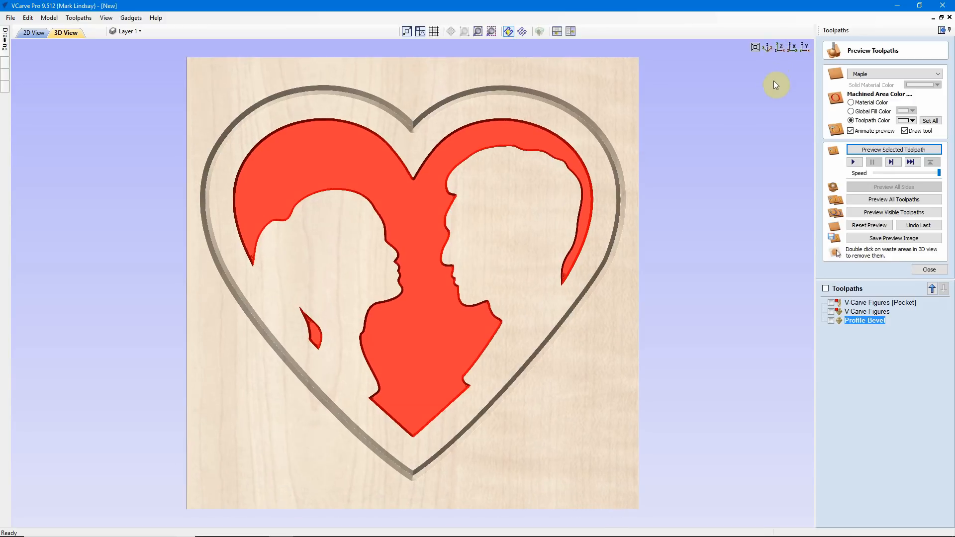
- Start another 2D profile toolpath for the outer heart border with the cut depth set to material thickness plus 0.005 inch (z+.005)
left_click(47, 37)
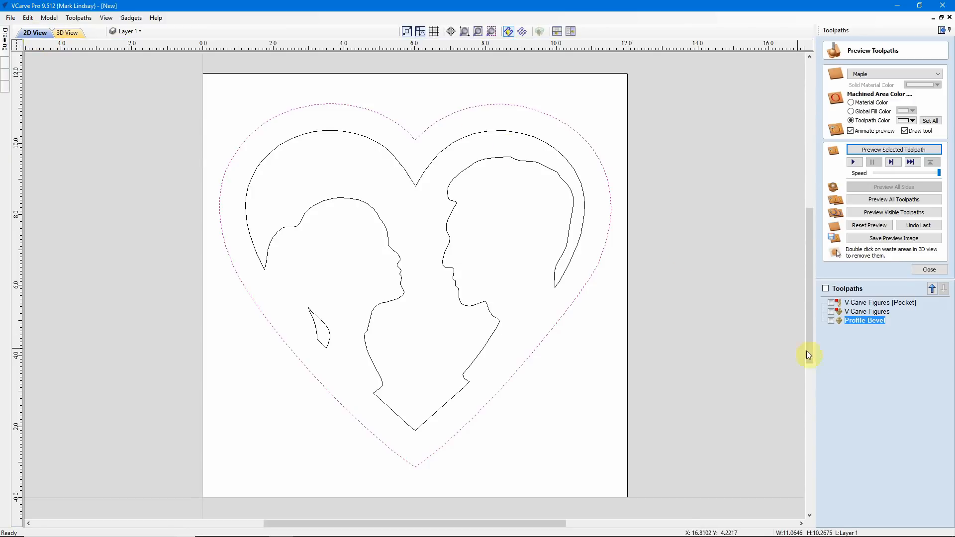
left_click(929, 270)
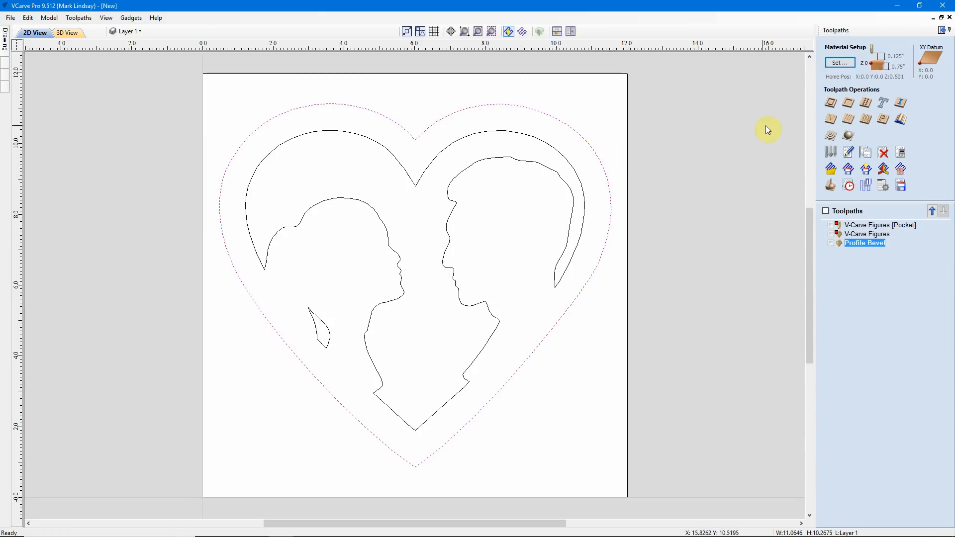
left_click(830, 104)
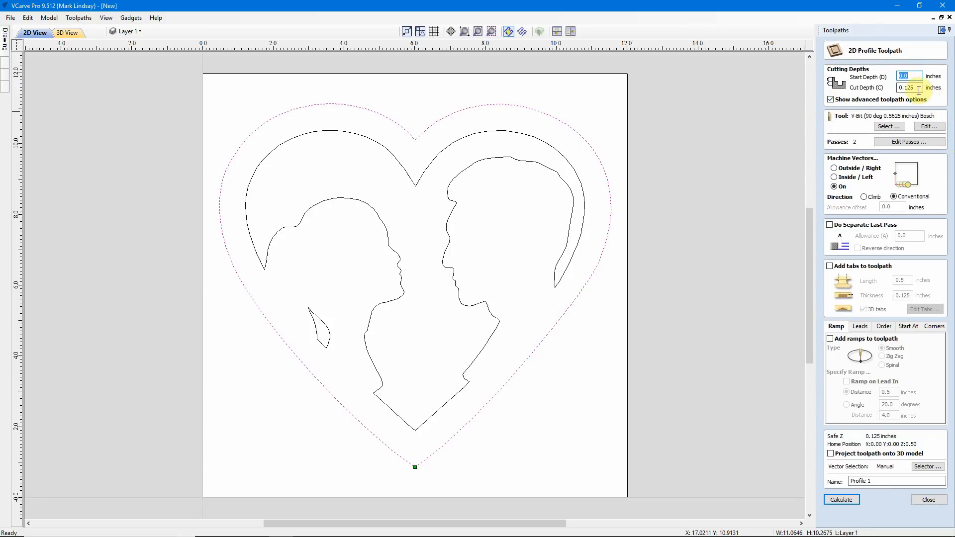
key("Tab")
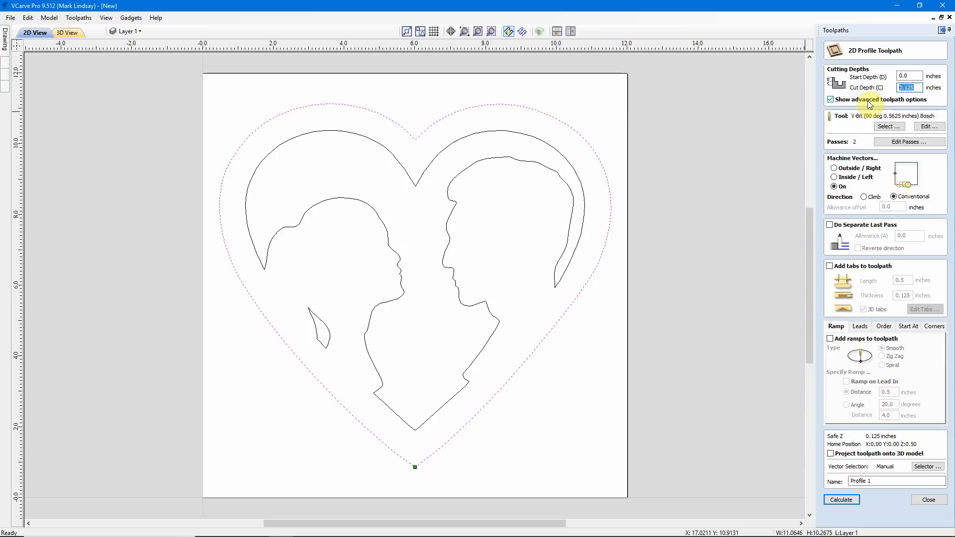
type("2")
type("+.005")
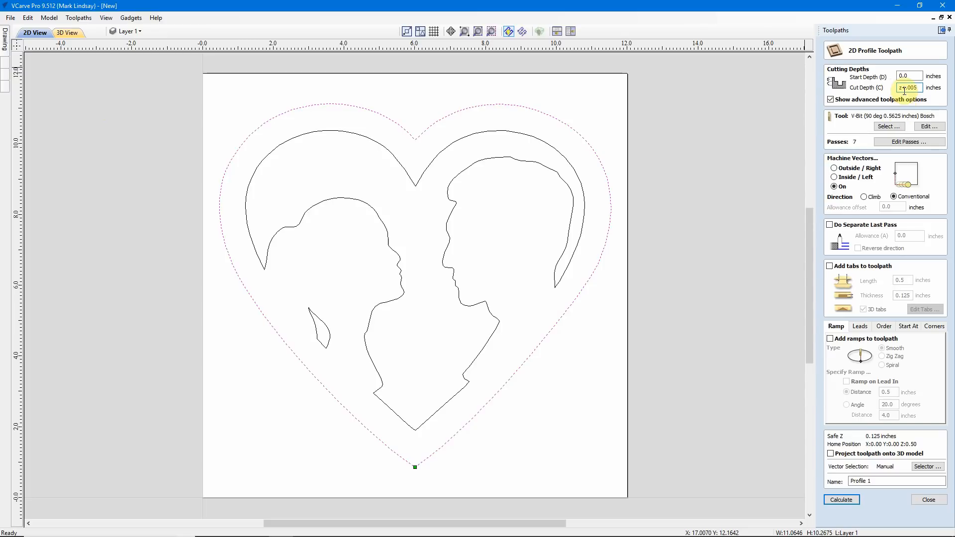
mouse_move(918, 91)
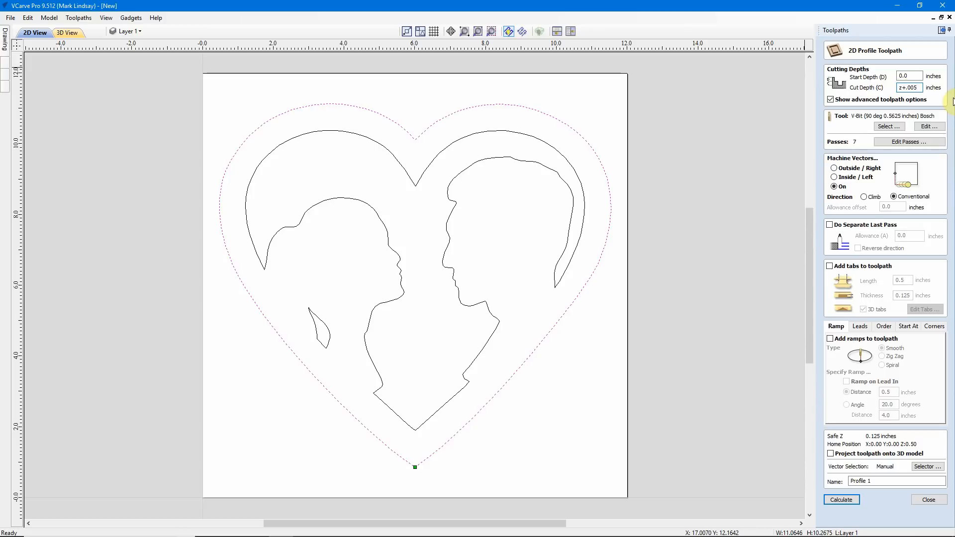
type("=")
- Choose the End Mill (0.25 inch) for the cutout profile and machine Outside / Right of the heart border
left_click(888, 127)
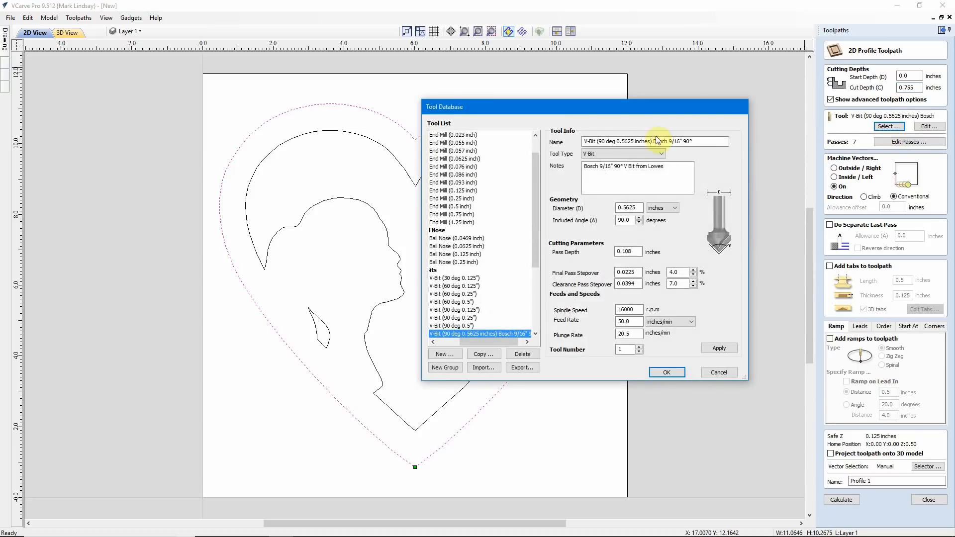
left_click(467, 199)
left_click(665, 373)
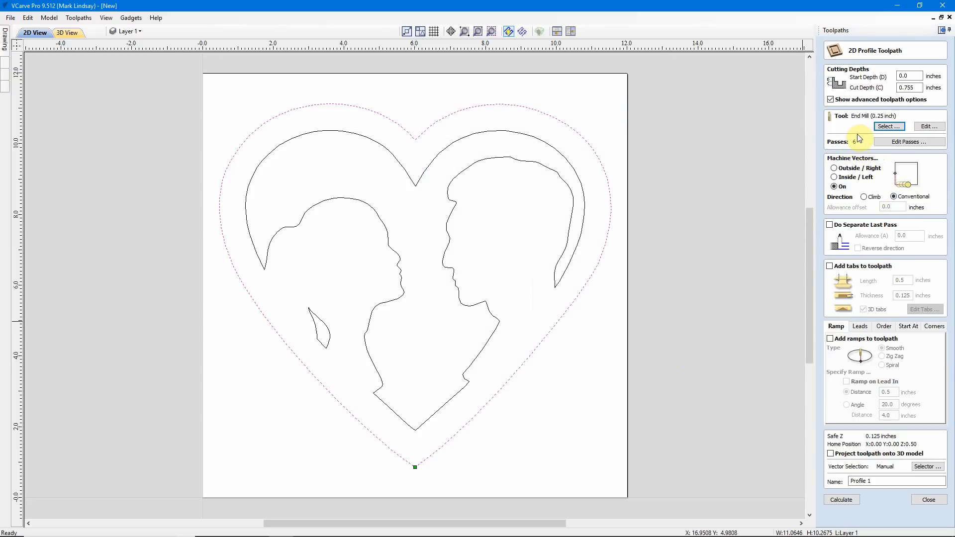
left_click(835, 169)
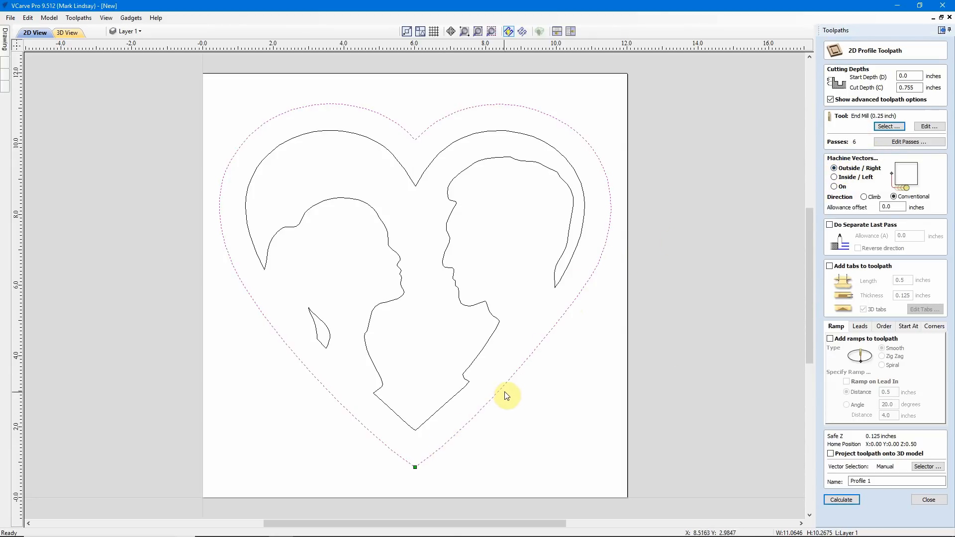
- Enable a separate last pass with a 0.01 inch allowance and add smooth ramps to the cutout toolpath
left_click(831, 224)
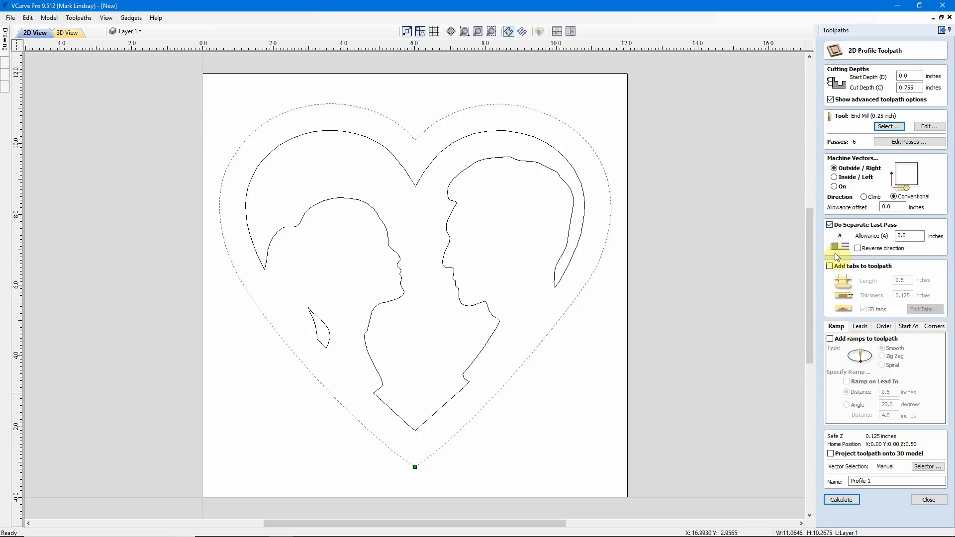
double_click(909, 236)
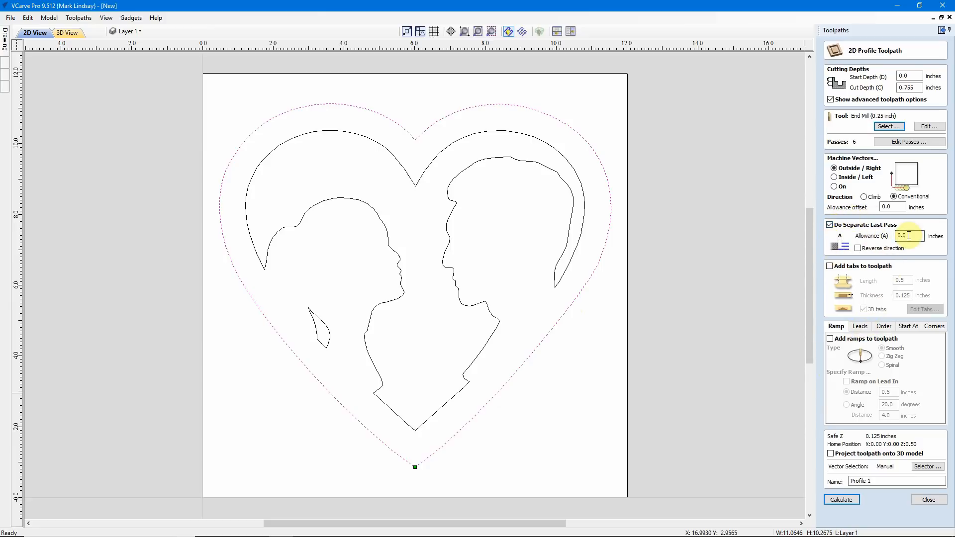
type("0.01")
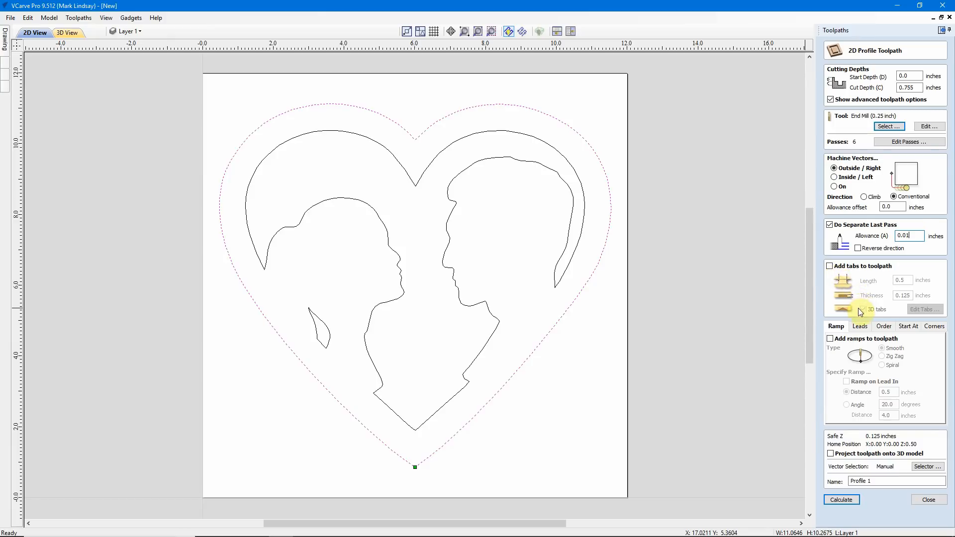
left_click(830, 340)
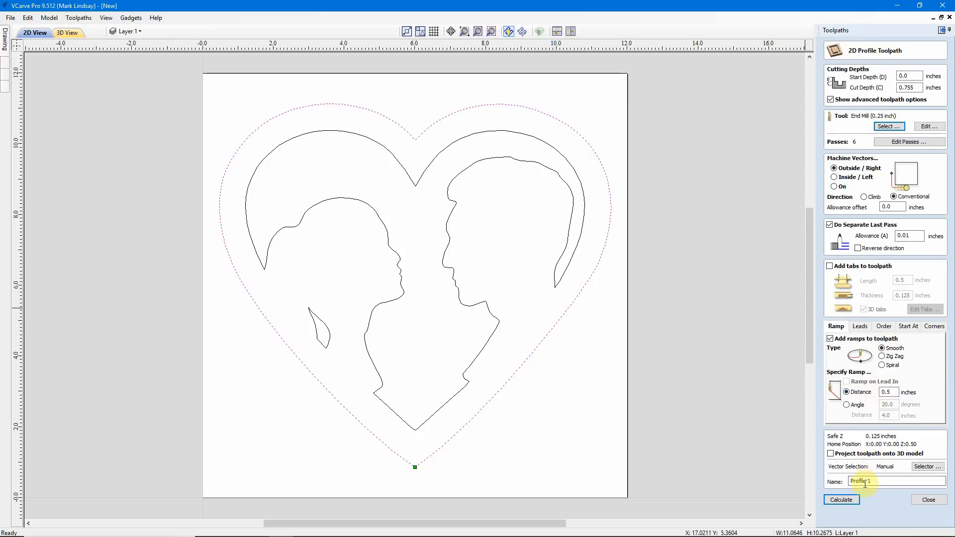
- Name the toolpath Profile Cutout and calculate it, accepting the cut through the material
double_click(886, 481)
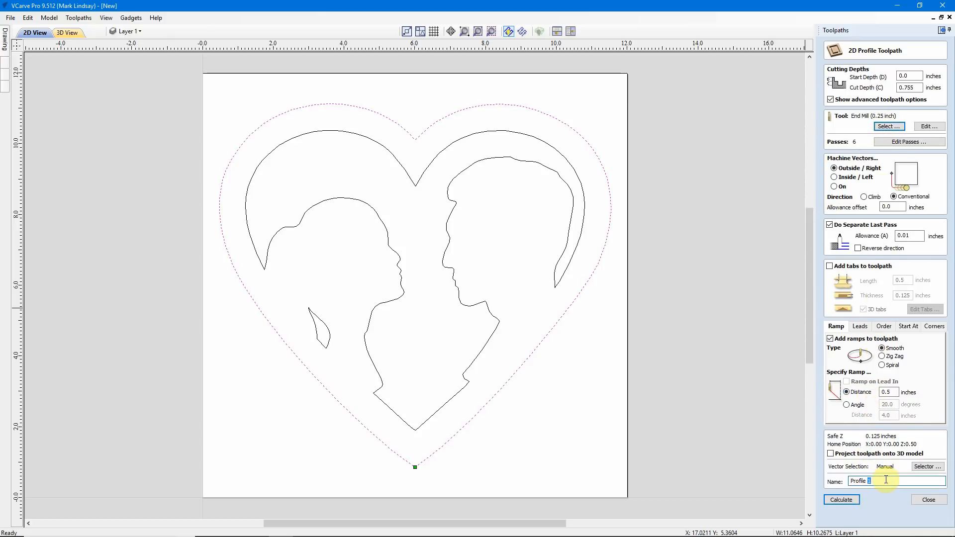
type("Cutout")
left_click(837, 498)
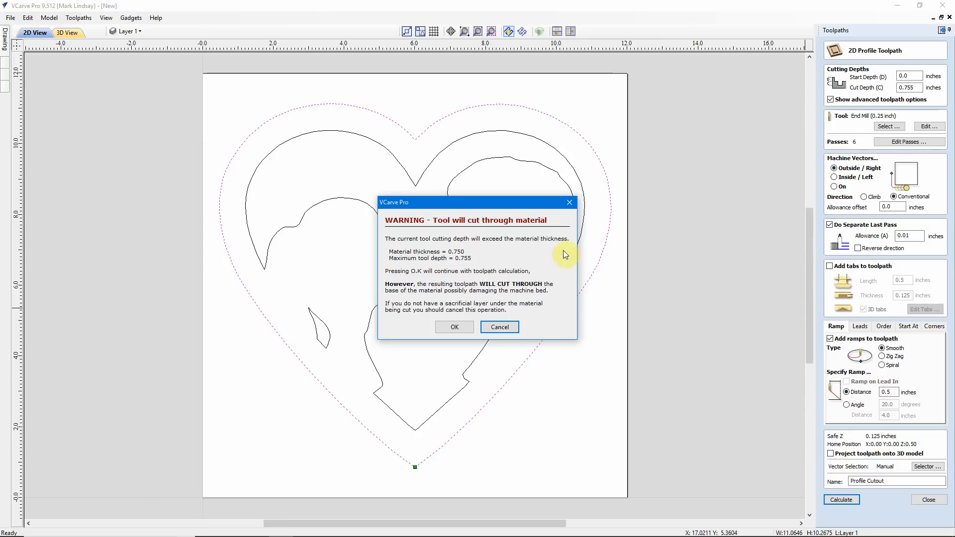
left_click(450, 329)
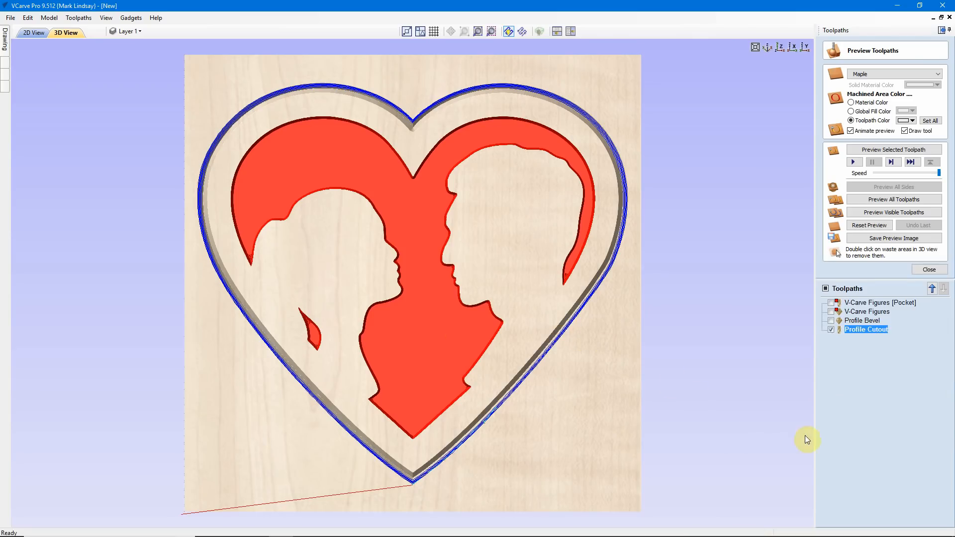
- Preview the Profile Cutout toolpath on the maple material and remove the waste around the heart
left_click(891, 150)
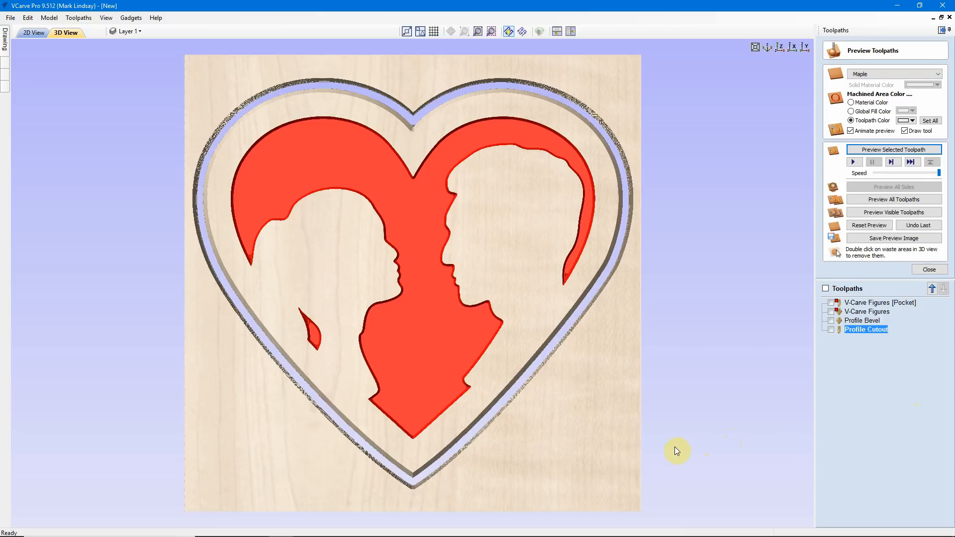
double_click(602, 446)
- Examine the cut-out heart's beveled edge and the notch between its lobes from several angles, ending in a straight top view
left_click_drag(592, 465, 533, 290)
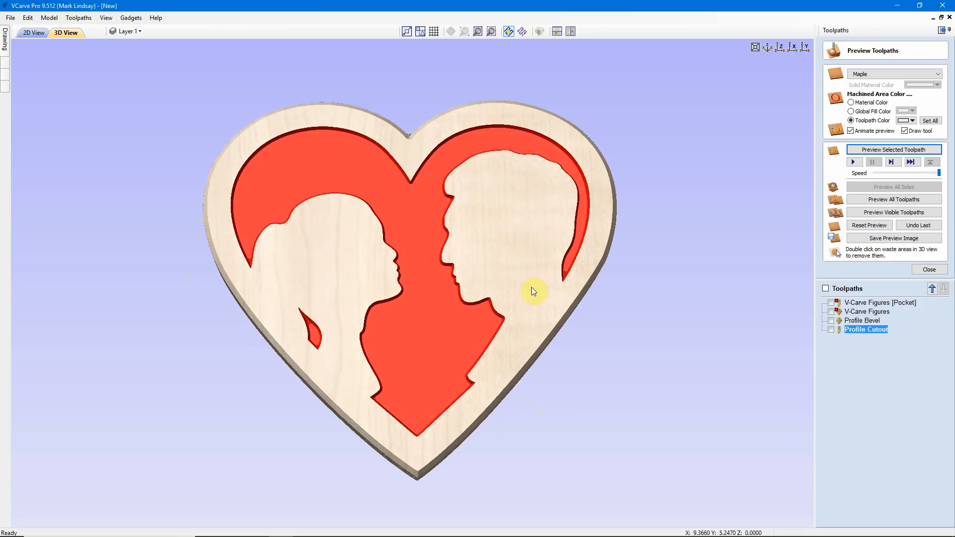
left_click_drag(507, 219, 521, 266)
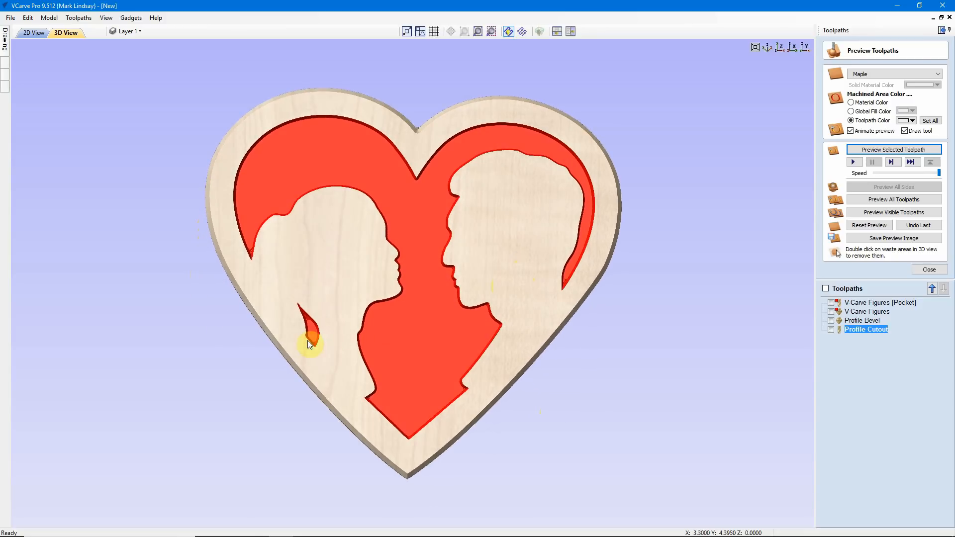
left_click_drag(312, 342, 497, 330)
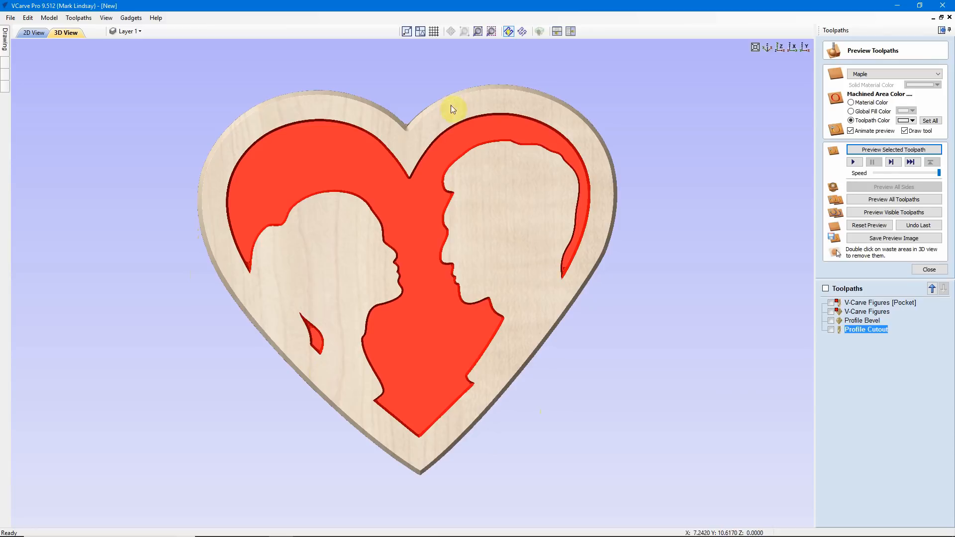
scroll(419, 109, "up", 5)
left_click_drag(432, 221, 428, 193)
scroll(429, 189, "up", 2)
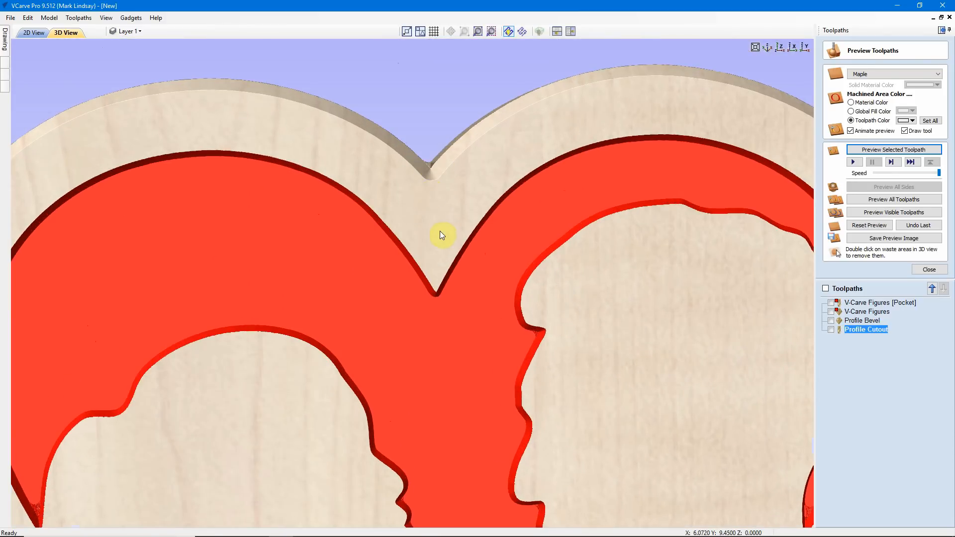
left_click_drag(445, 232, 442, 156)
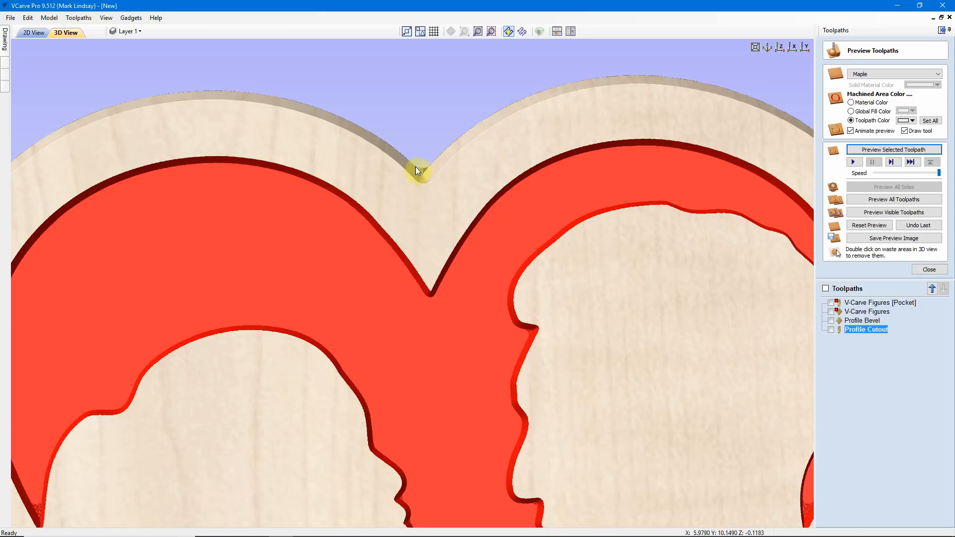
scroll(453, 177, "down", 5)
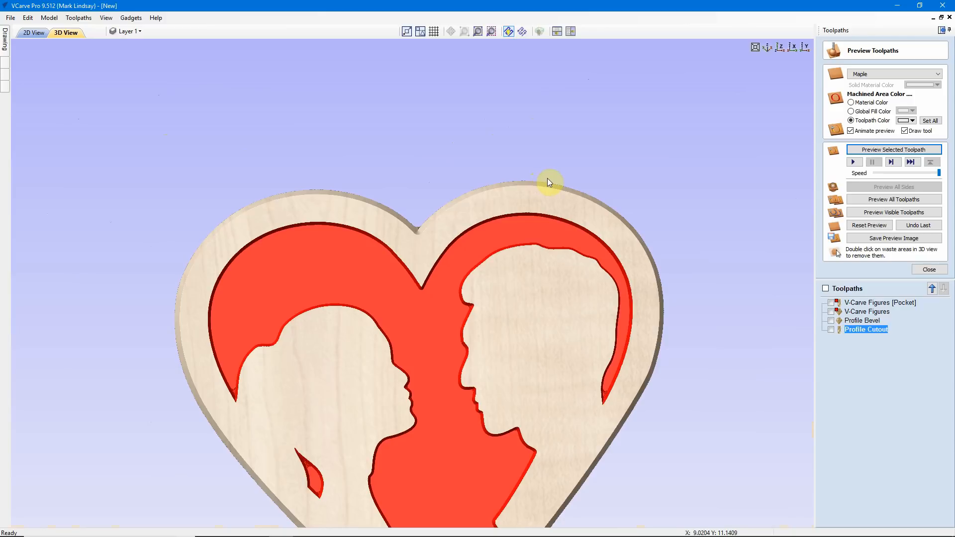
left_click(780, 48)
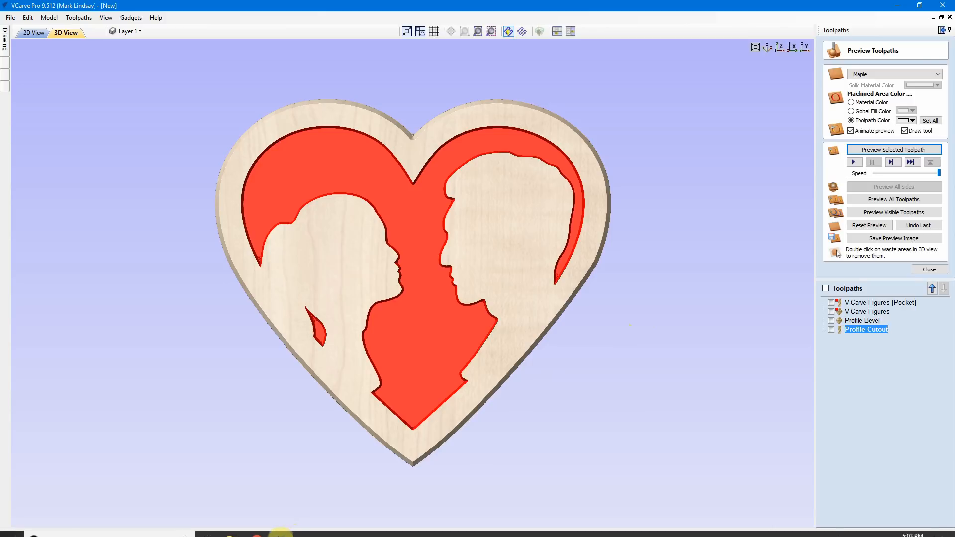
- Switch to the 15 - Bitmap Trace 2 folder in File Explorer and view the Valentine Trace.jpg image, closing it when done
mouse_move(233, 531)
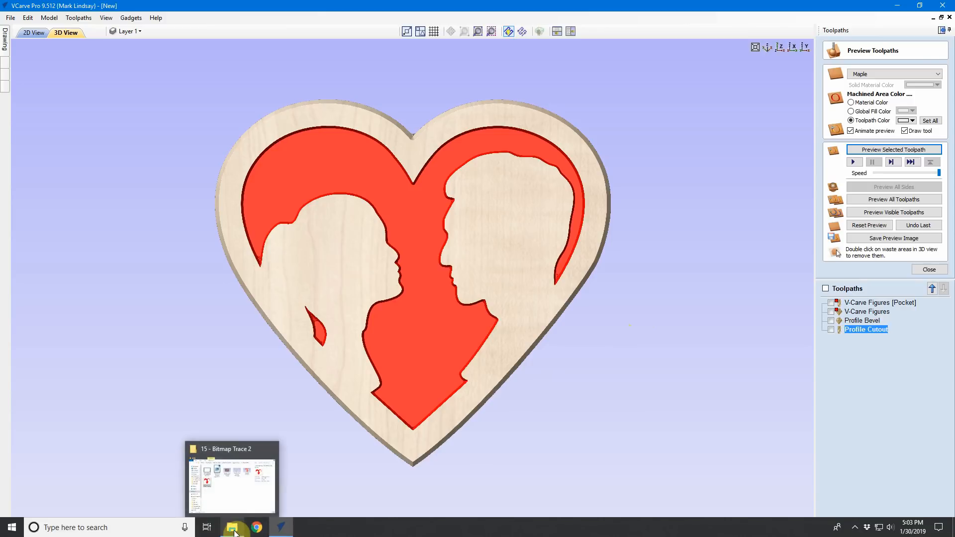
left_click(224, 495)
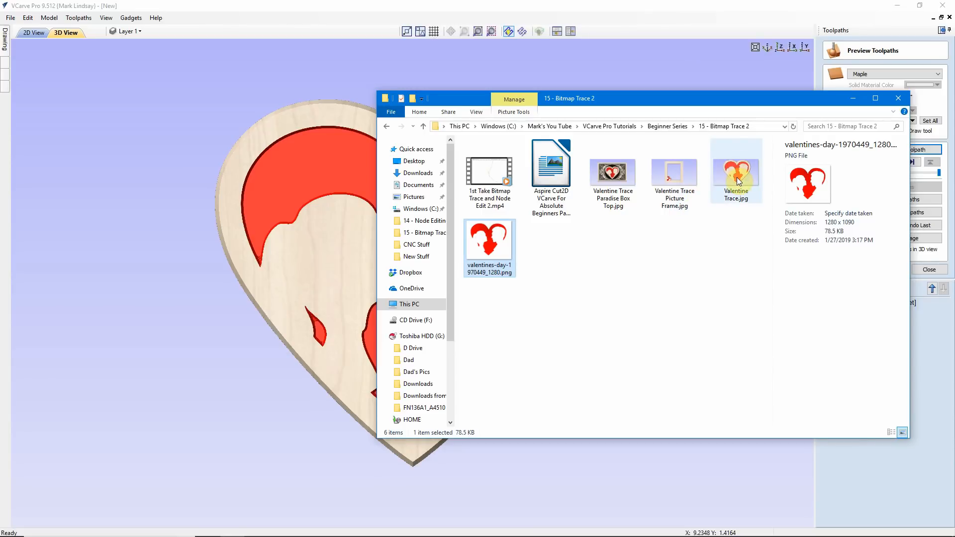
double_click(736, 177)
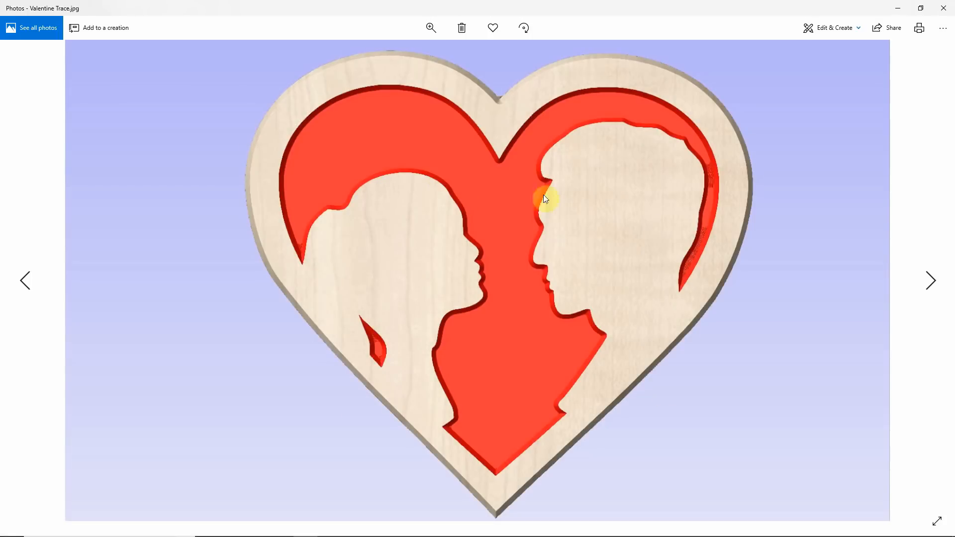
left_click(943, 7)
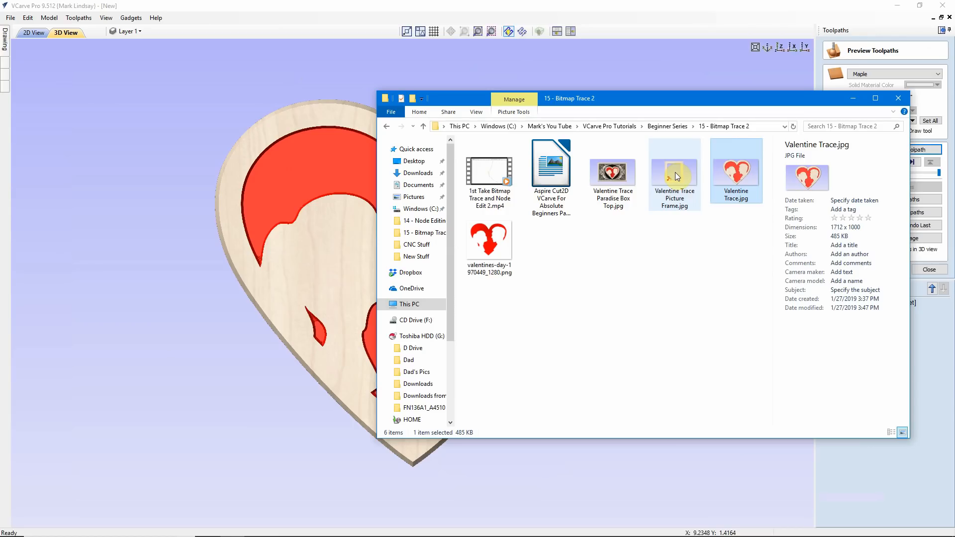
- View the example images Valentine Trace Picture Frame.jpg and Valentine Trace Paradise Box Top.jpg, closing each one after viewing
double_click(676, 172)
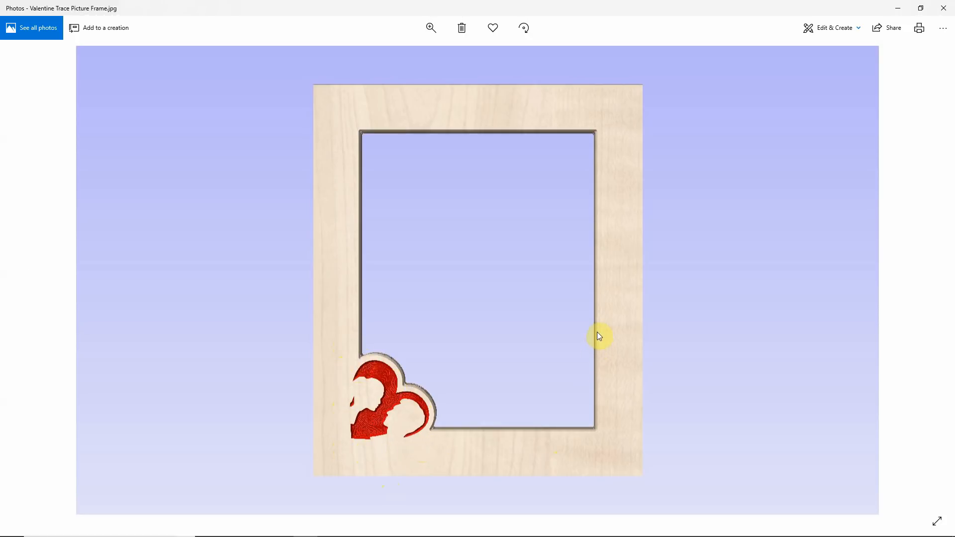
left_click(943, 8)
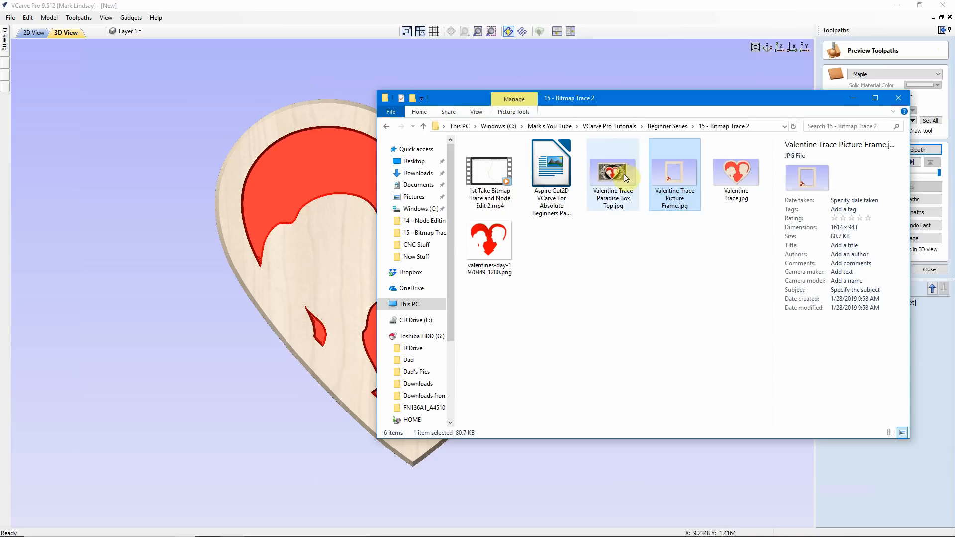
double_click(612, 175)
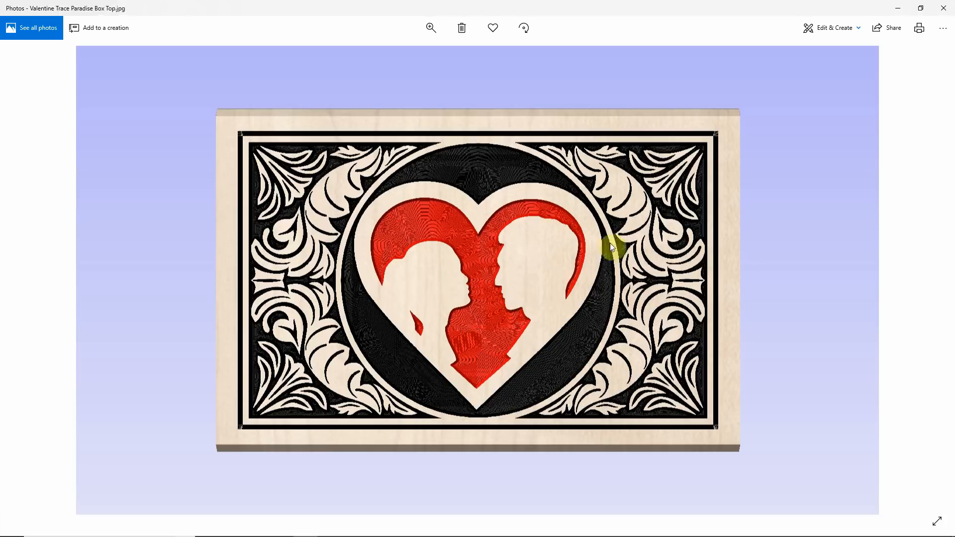
left_click(944, 10)
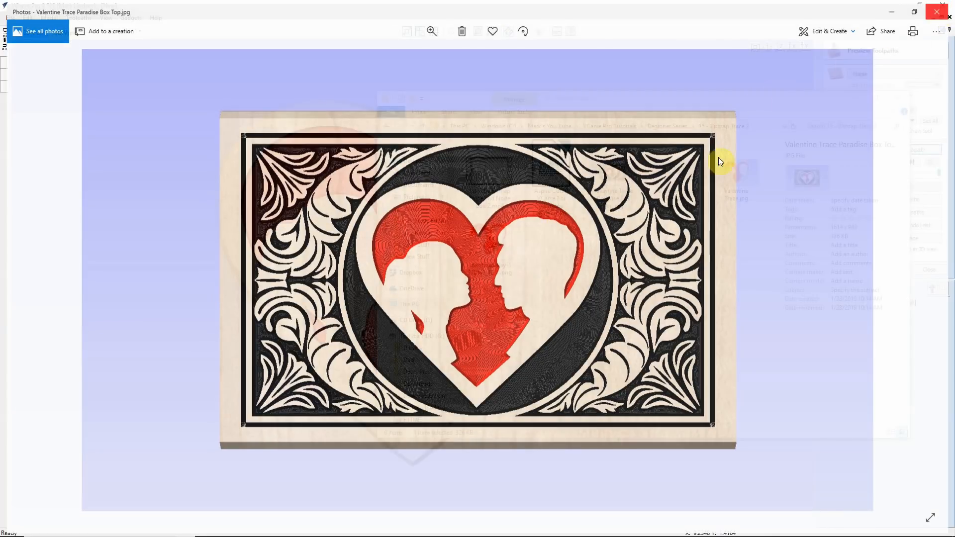